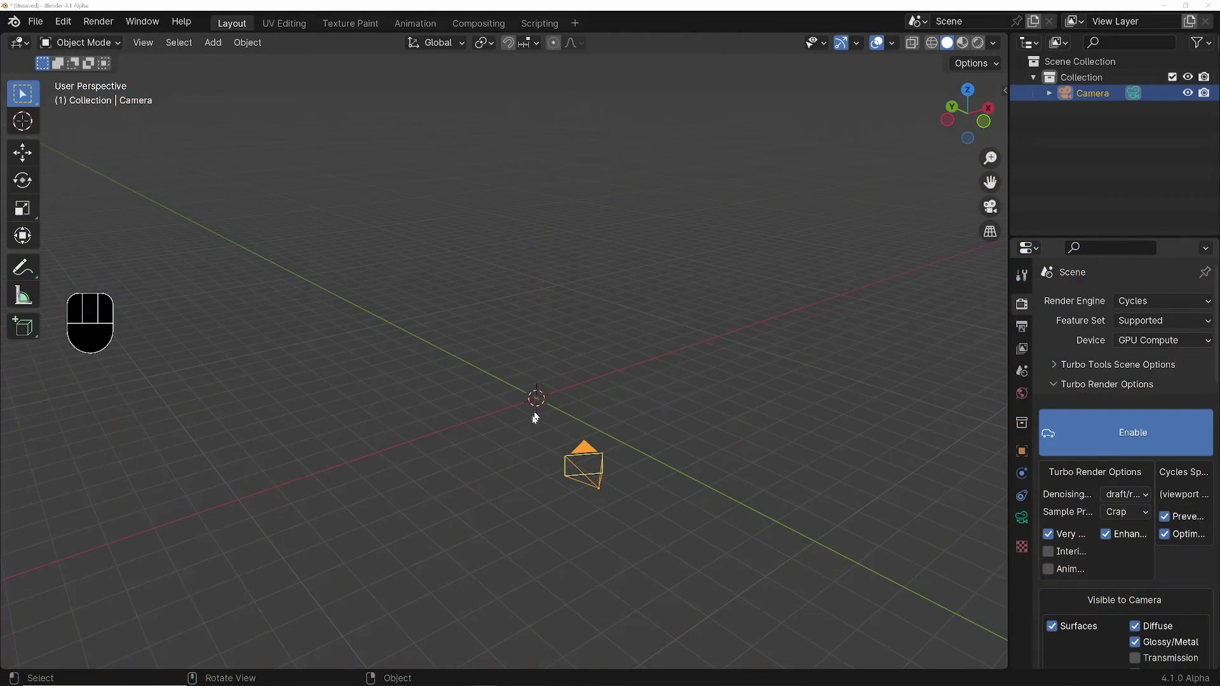
Add a plane mesh to the scene at the origin.
key(shift+a)
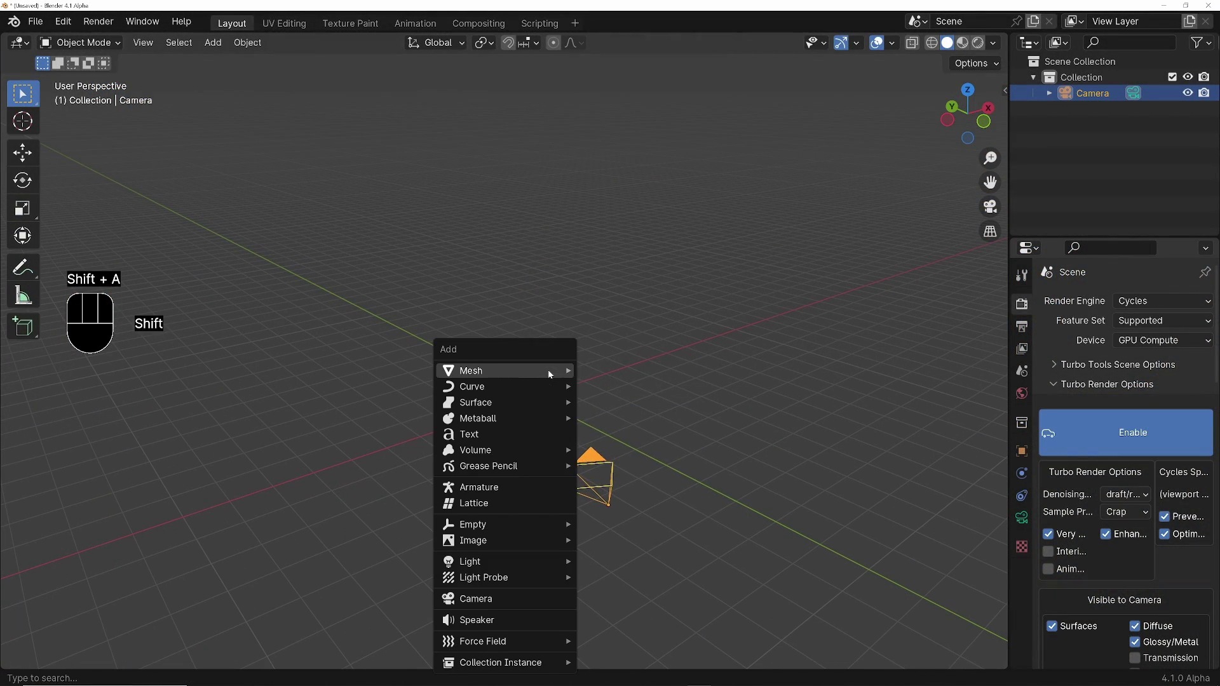
mouse_move(550, 374)
click(615, 373)
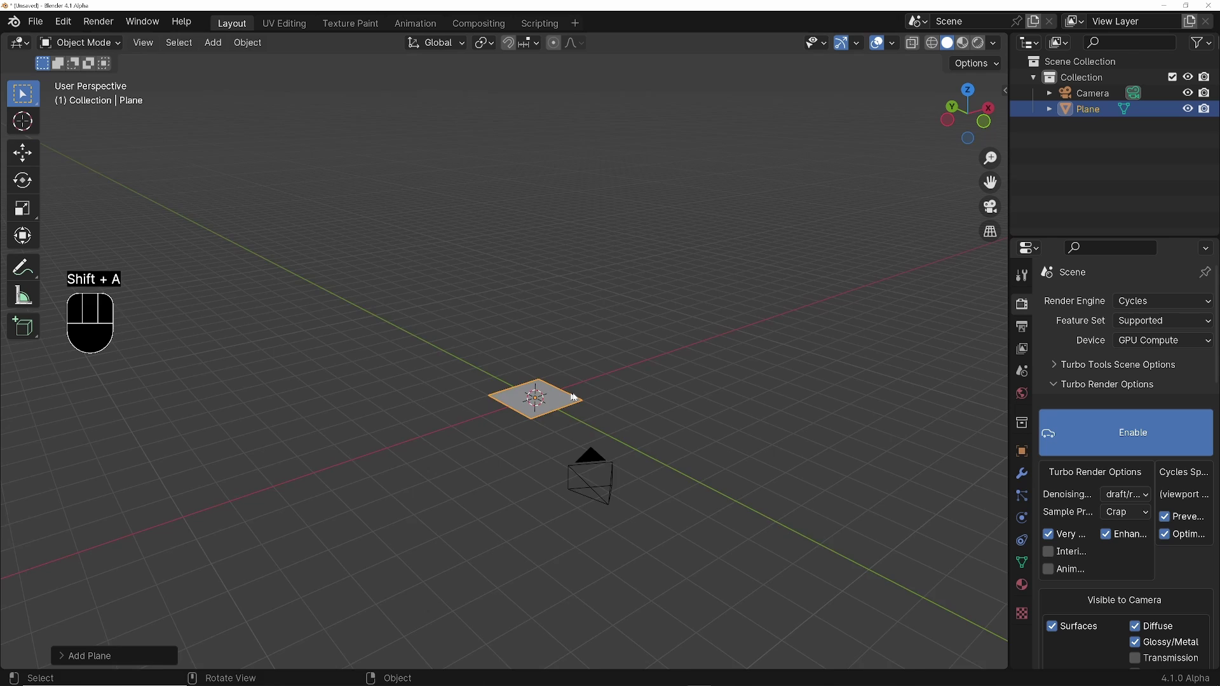
Scale the plane up, stretch it into a long strip about 4.3 times along Y, and apply its scale.
key(s)
key(s)
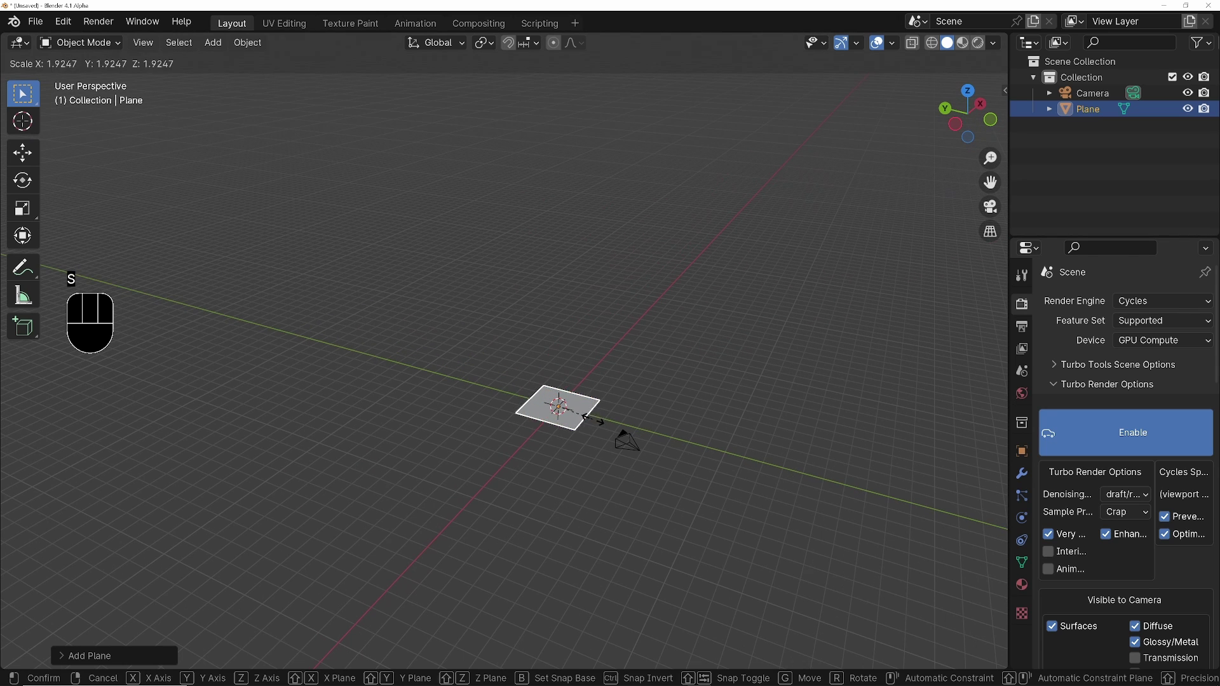
key(y)
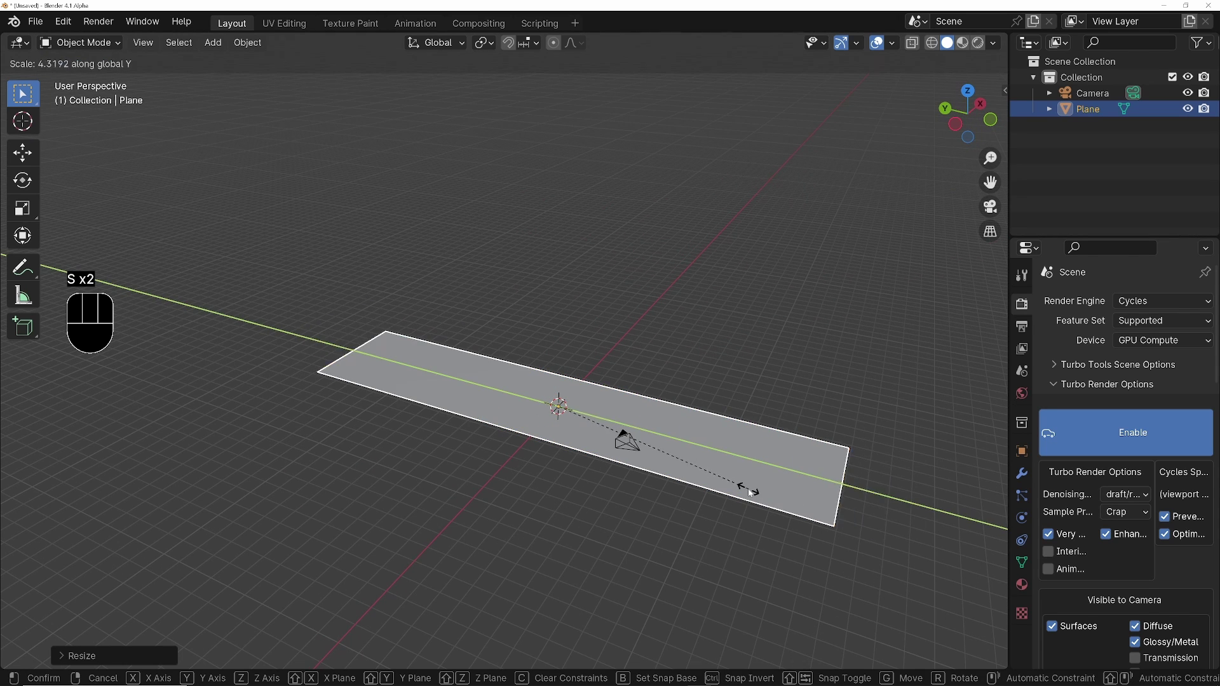
click(554, 421)
key(ctrl+a)
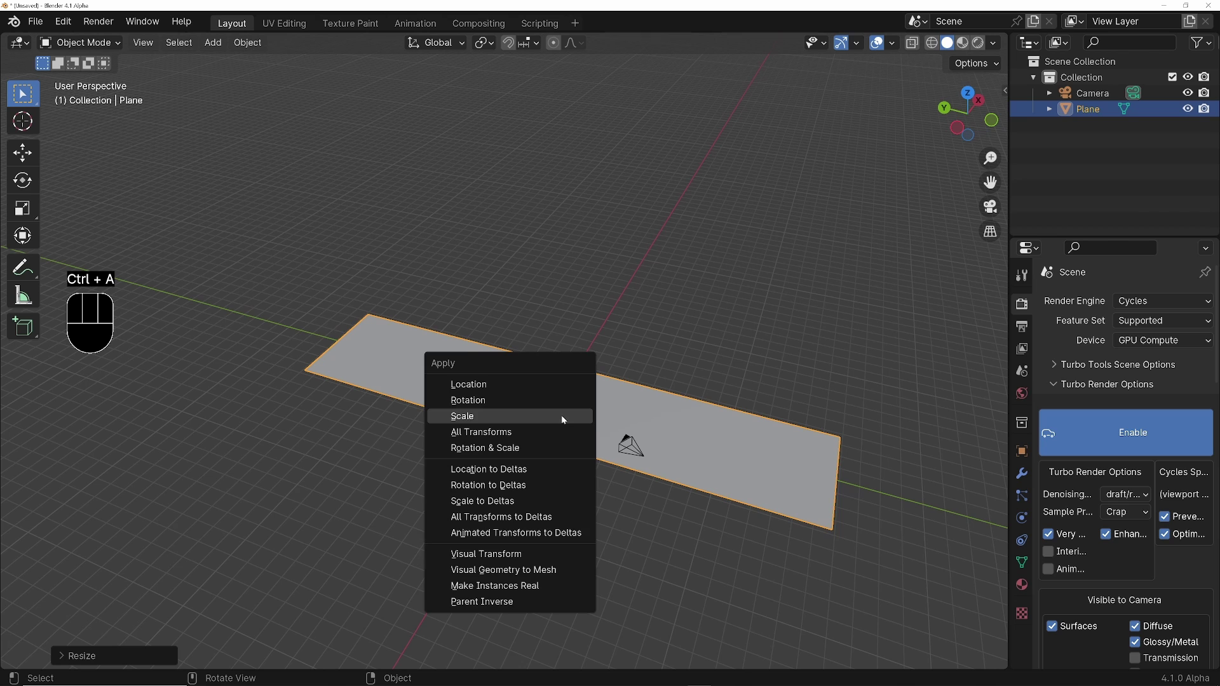
click(562, 414)
In Edit Mode, add three evenly spaced loop cuts across the strip's length without sliding them.
key(ctrl+Tab)
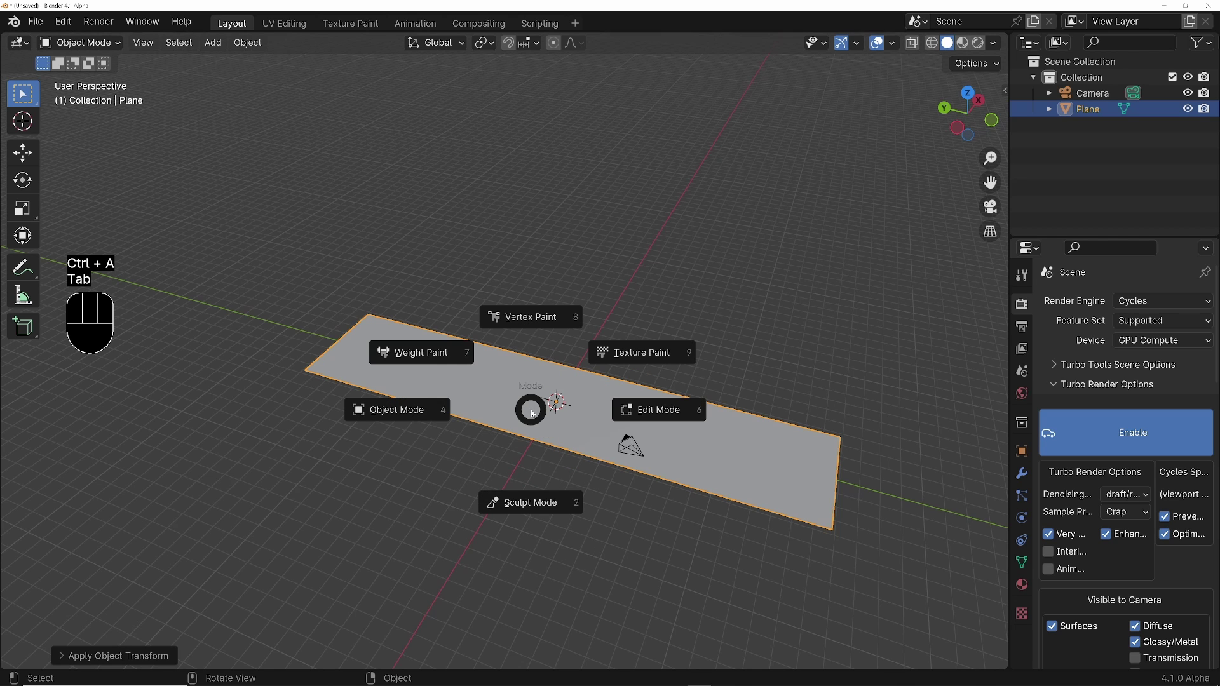
click(632, 438)
middle_drag(626, 436, 646, 427)
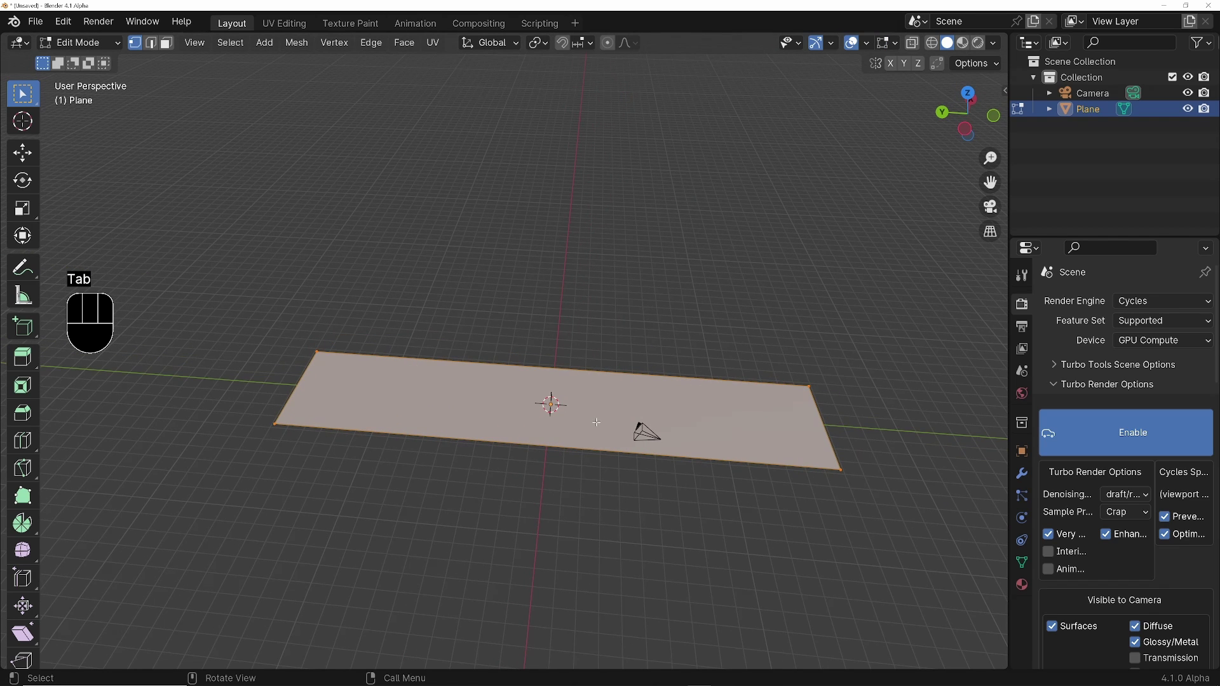
key(ctrl+r)
scroll(609, 386, up, 2)
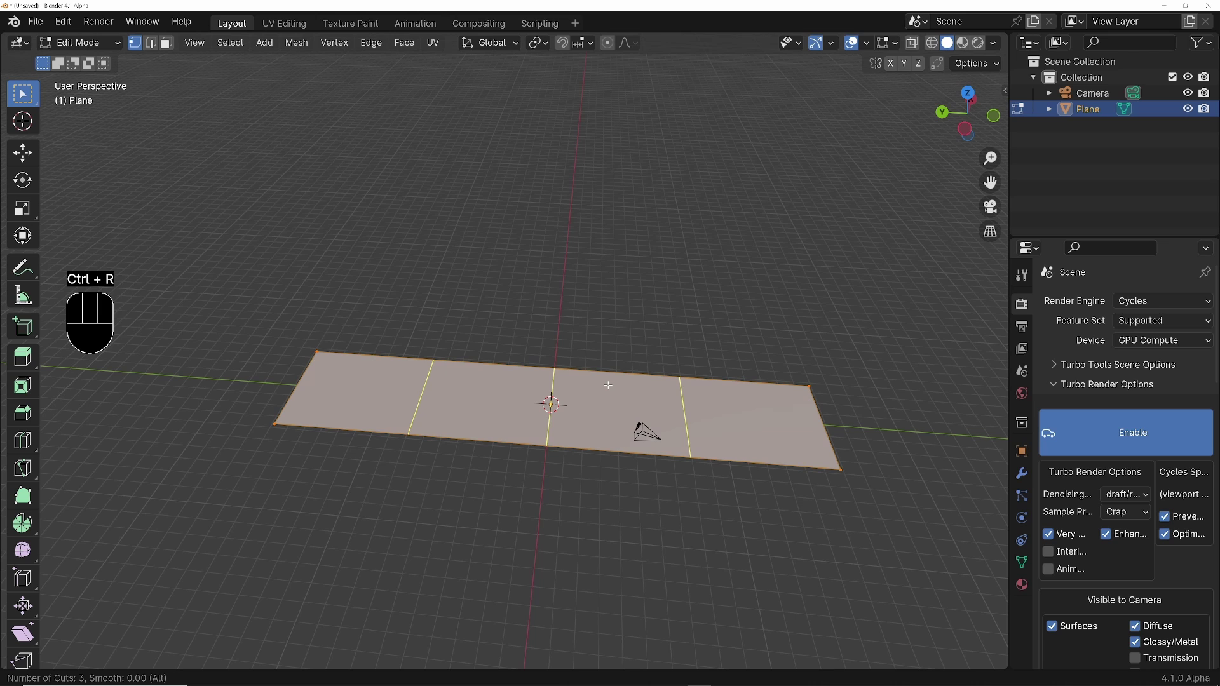
click(609, 386)
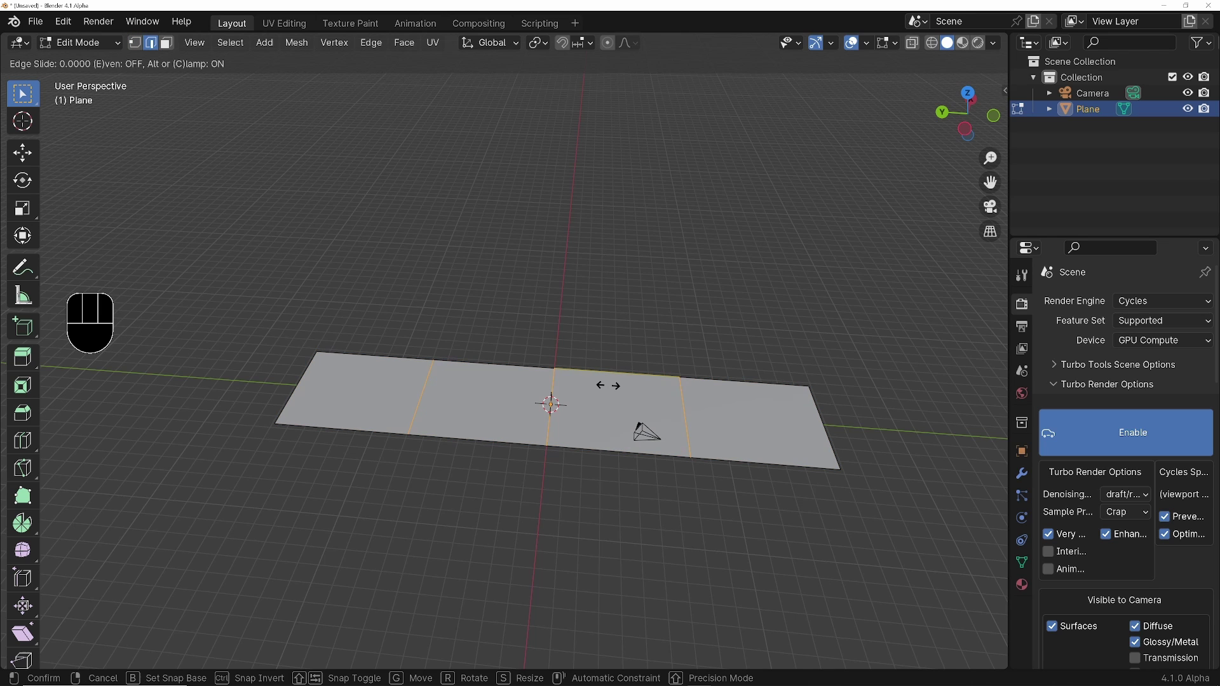
click(623, 291)
Subdivide the whole strip and repeat the subdivision five more times to get a dense mesh.
key(a)
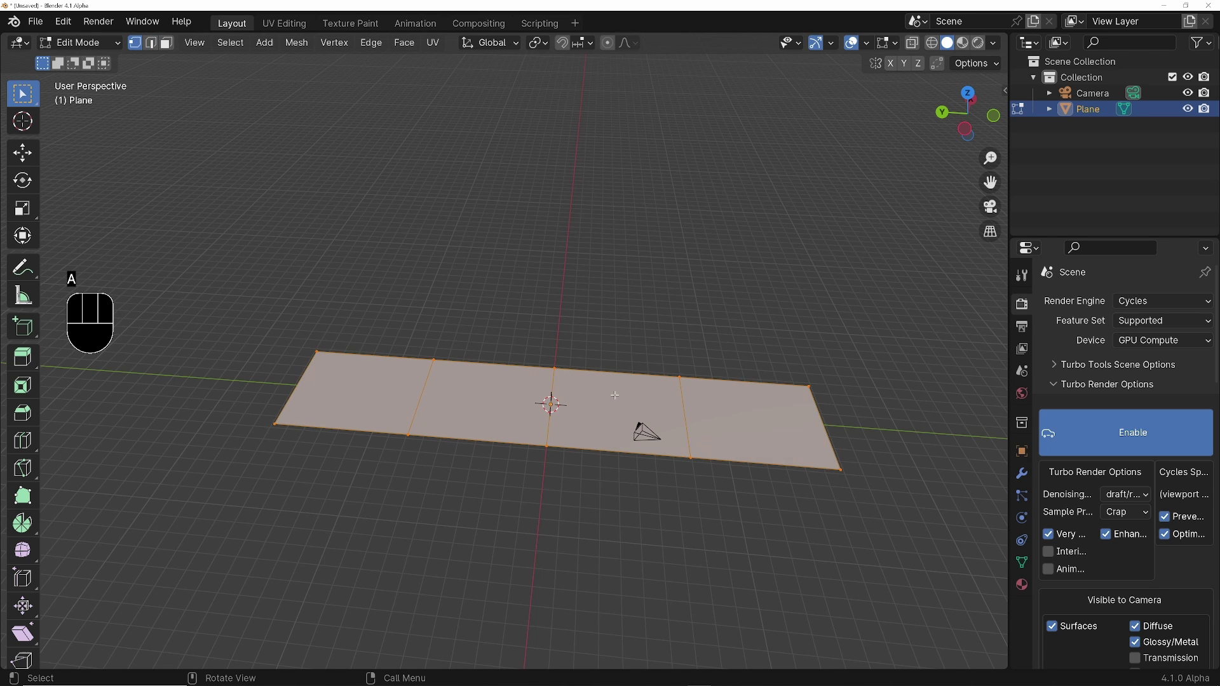
right_click(615, 396)
click(607, 337)
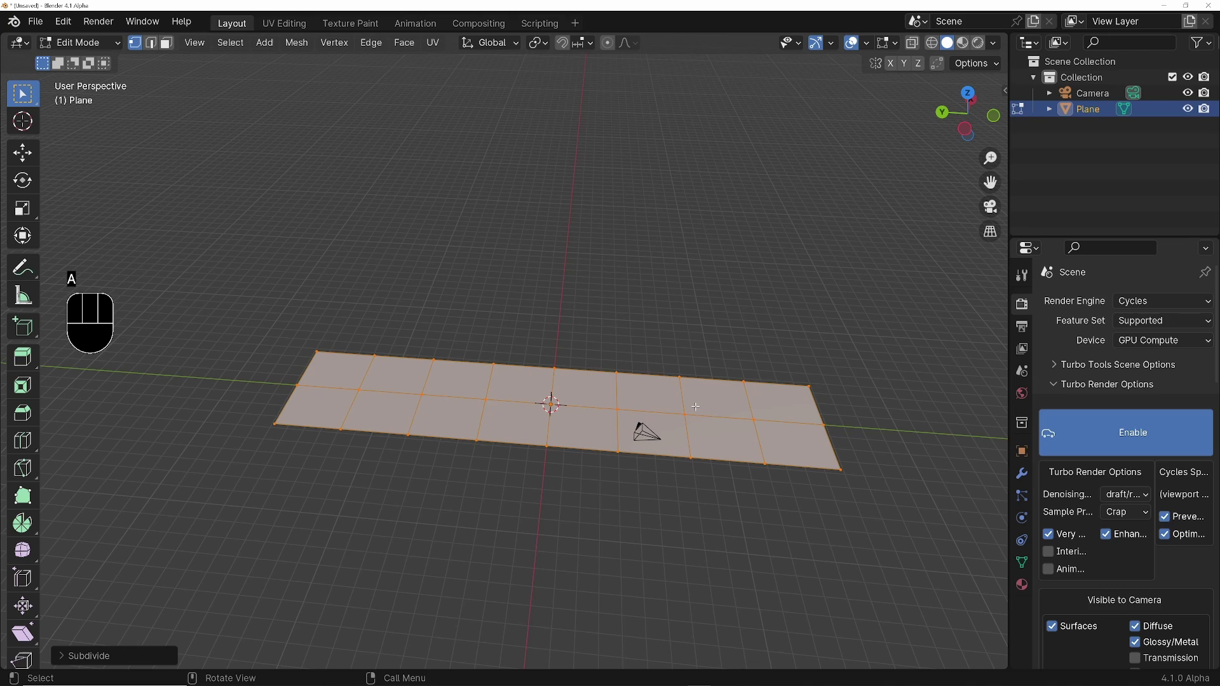
key(shift+r)
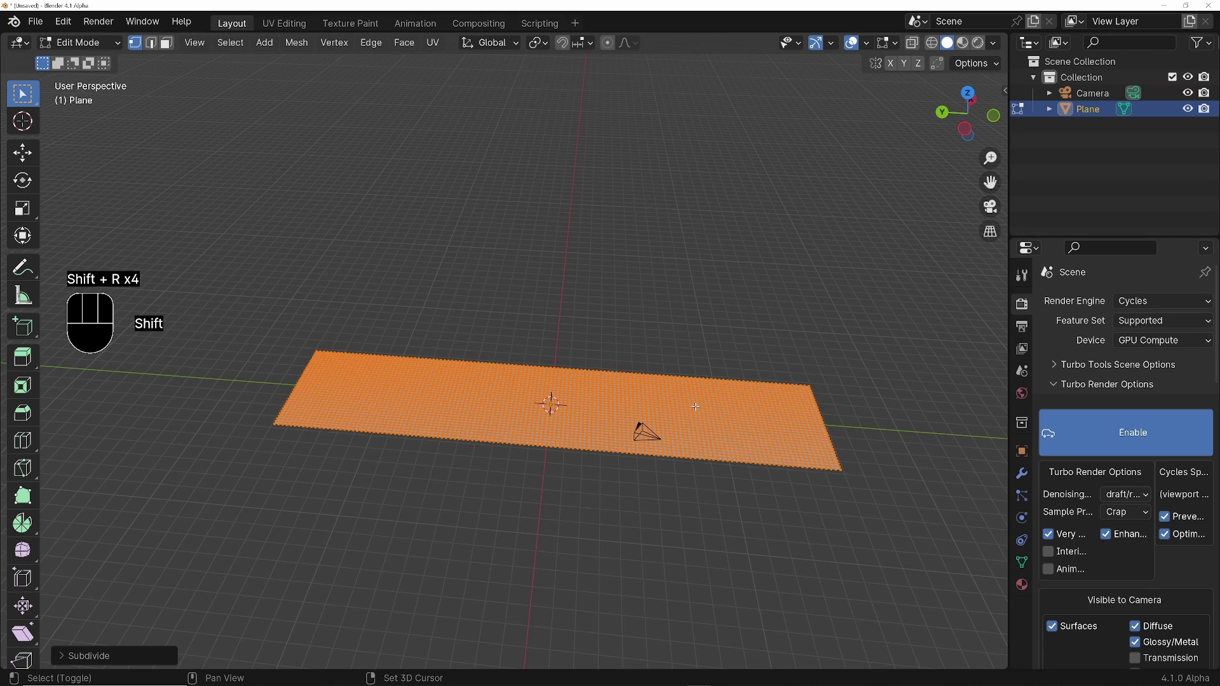
scroll(696, 407, up, 5)
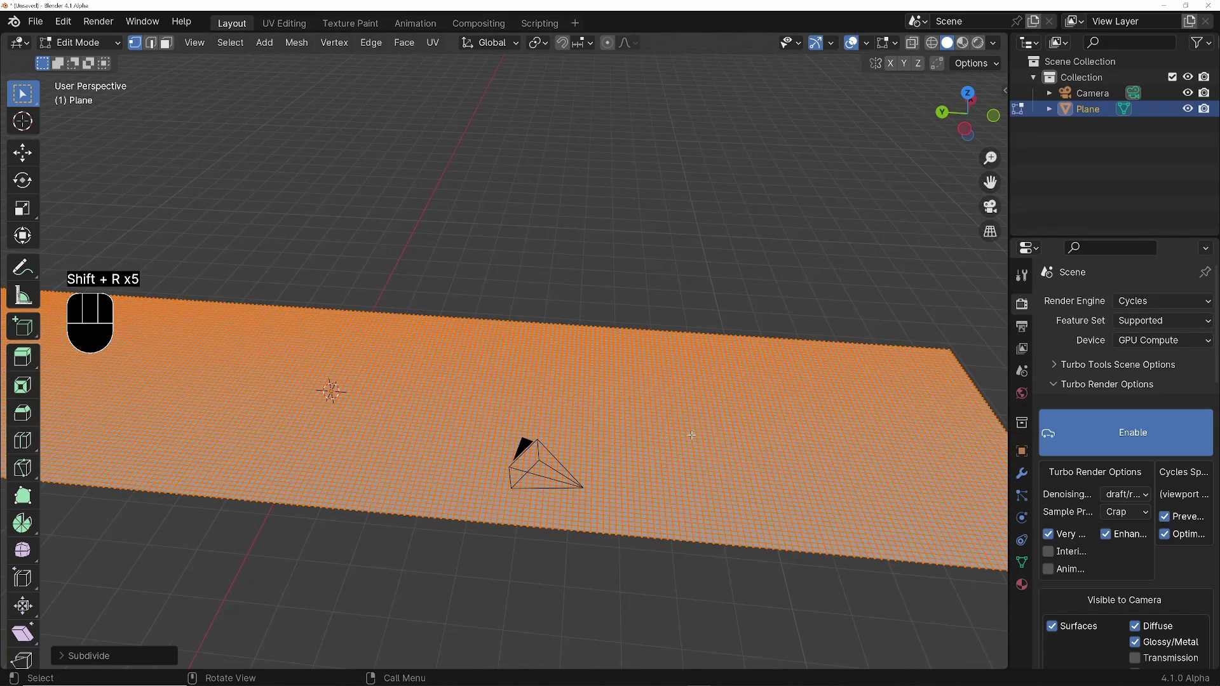
middle_drag(695, 431, 654, 427)
Switch the strip to Sculpt Mode and enlarge the SculptDraw brush.
key(Tab)
scroll(509, 313, down, 2)
key(Tab)
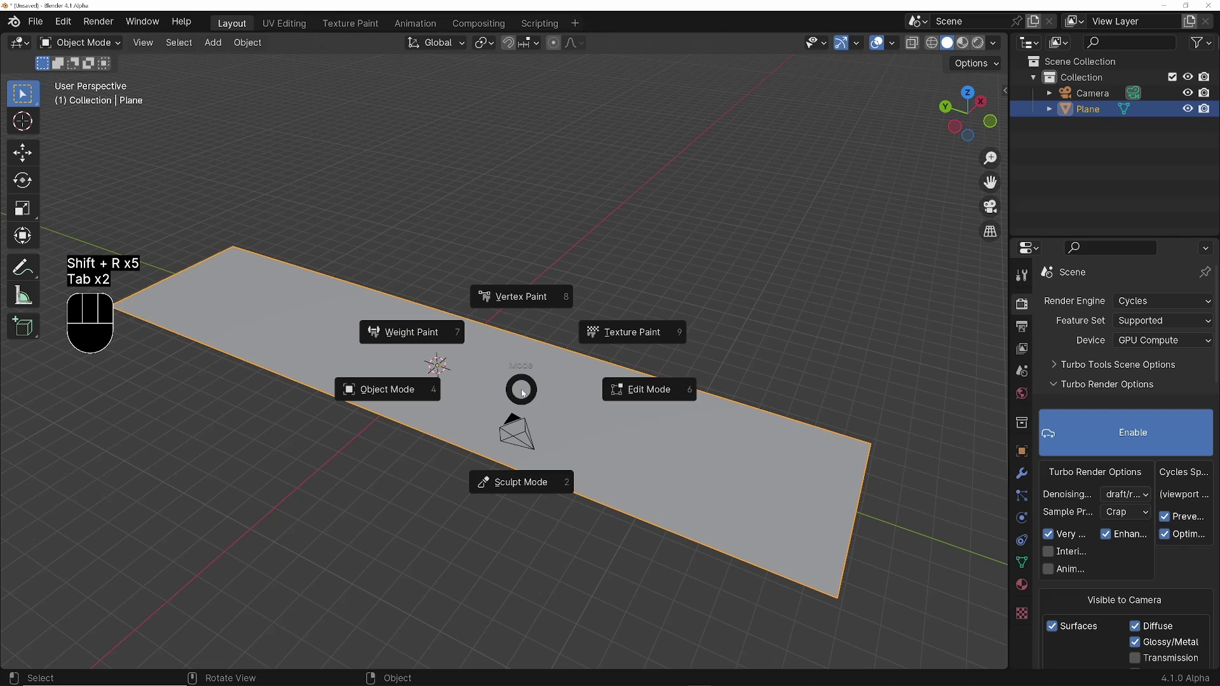
click(504, 481)
mouse_move(504, 482)
middle_down()
mouse_move(626, 425)
mouse_move(520, 384)
mouse_move(457, 318)
middle_up()
key(f)
click(559, 311)
Raise the far end of the strip into a hump using the draw brush at a 276 px radius.
drag(559, 312, 507, 346)
middle_drag(507, 345, 476, 318)
scroll(468, 307, up, 2)
key(f)
click(459, 307)
key(ctrl+shift+z)
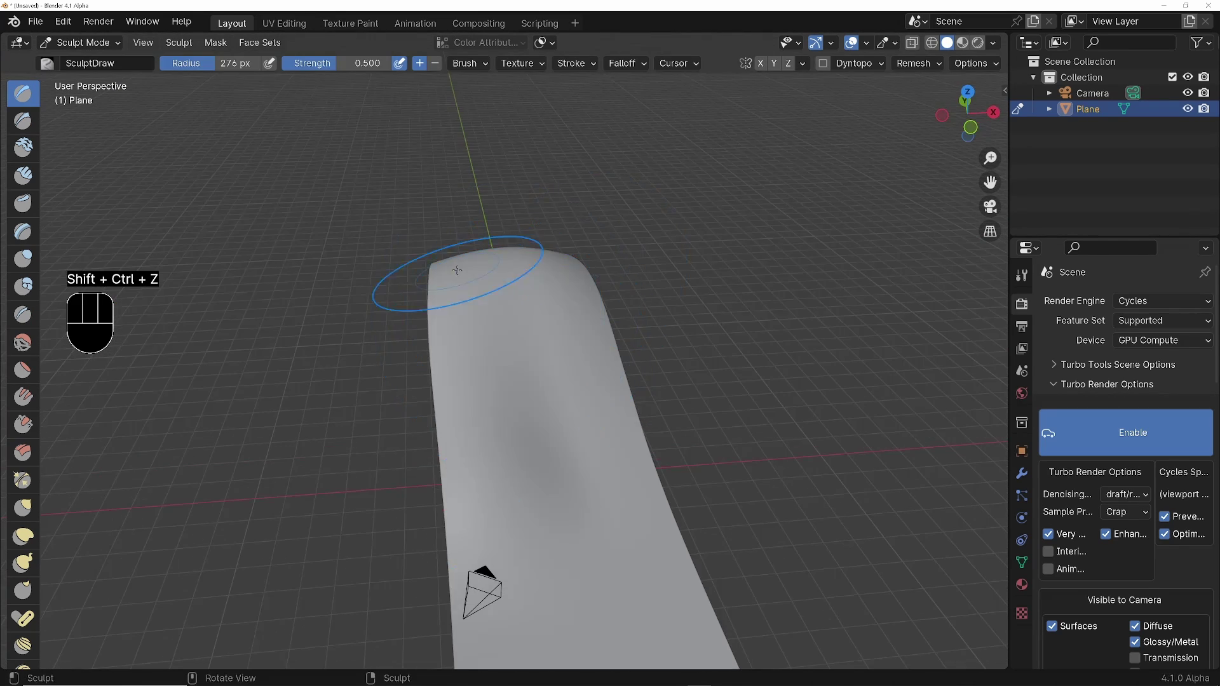
middle_drag(458, 272, 406, 229)
key(ctrl+z)
Refine the hump so it slopes smoothly down into the flat end of the strip, and return to Object Mode.
right_click(361, 304)
drag(361, 307, 353, 306)
middle_drag(375, 267, 434, 317)
middle_drag(544, 299, 515, 269)
drag(476, 290, 459, 304)
mouse_move(535, 333)
middle_down()
mouse_move(540, 315)
mouse_move(521, 330)
mouse_move(550, 308)
mouse_move(580, 370)
mouse_move(572, 382)
middle_up()
key(Tab)
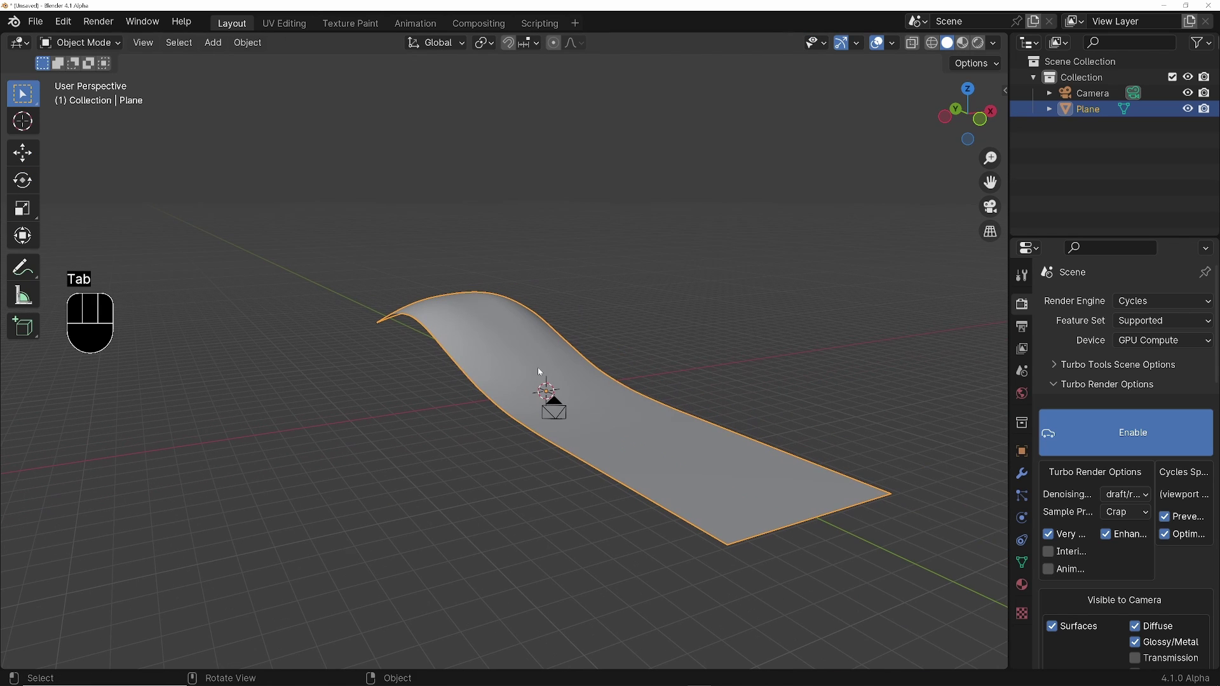
Add a torus standing upright and raised along Z above the middle of the ramp.
key(shift+a)
mouse_move(540, 370)
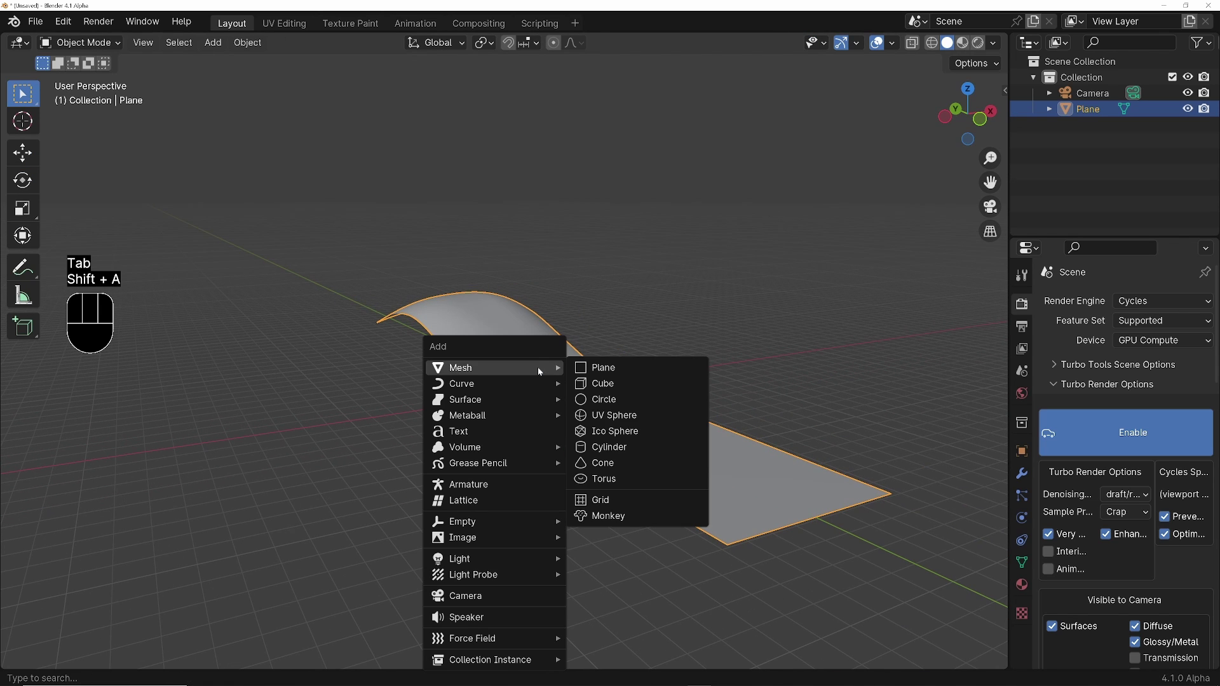
click(606, 477)
key(g)
key(z)
click(648, 283)
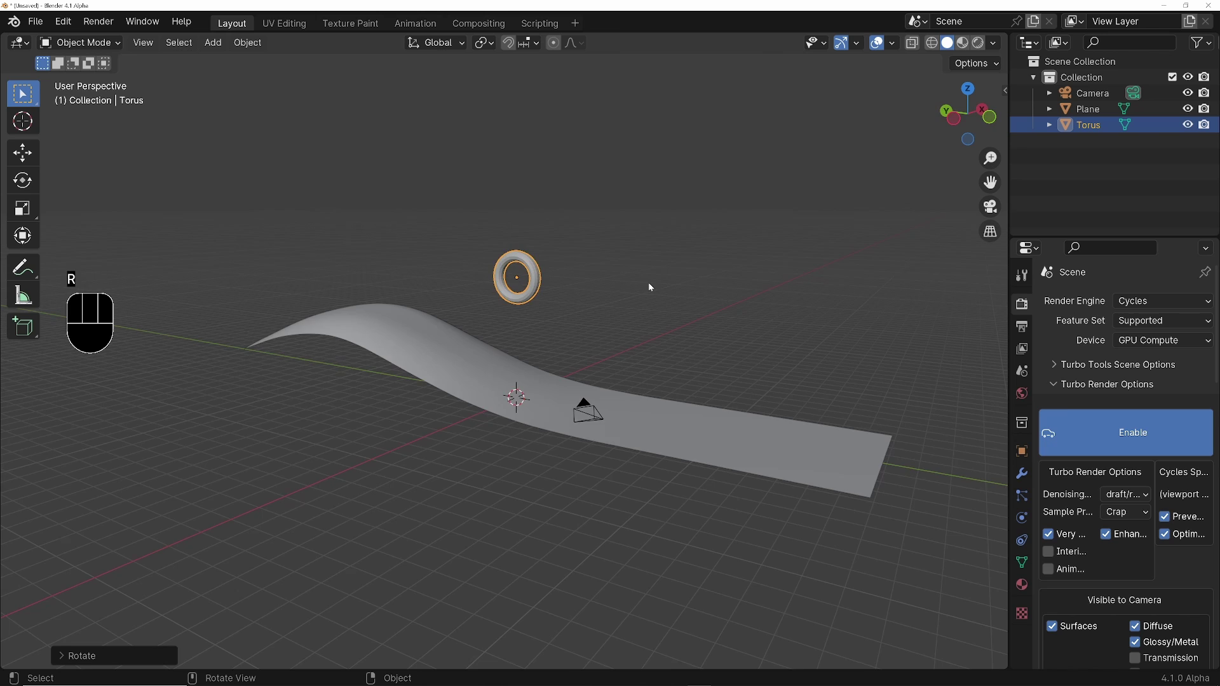
Move the torus in the side view to above the ramp's raised end, and select the ramp.
key(KP_1)
key(KP_3)
key(g)
click(712, 302)
middle_drag(470, 362, 621, 400)
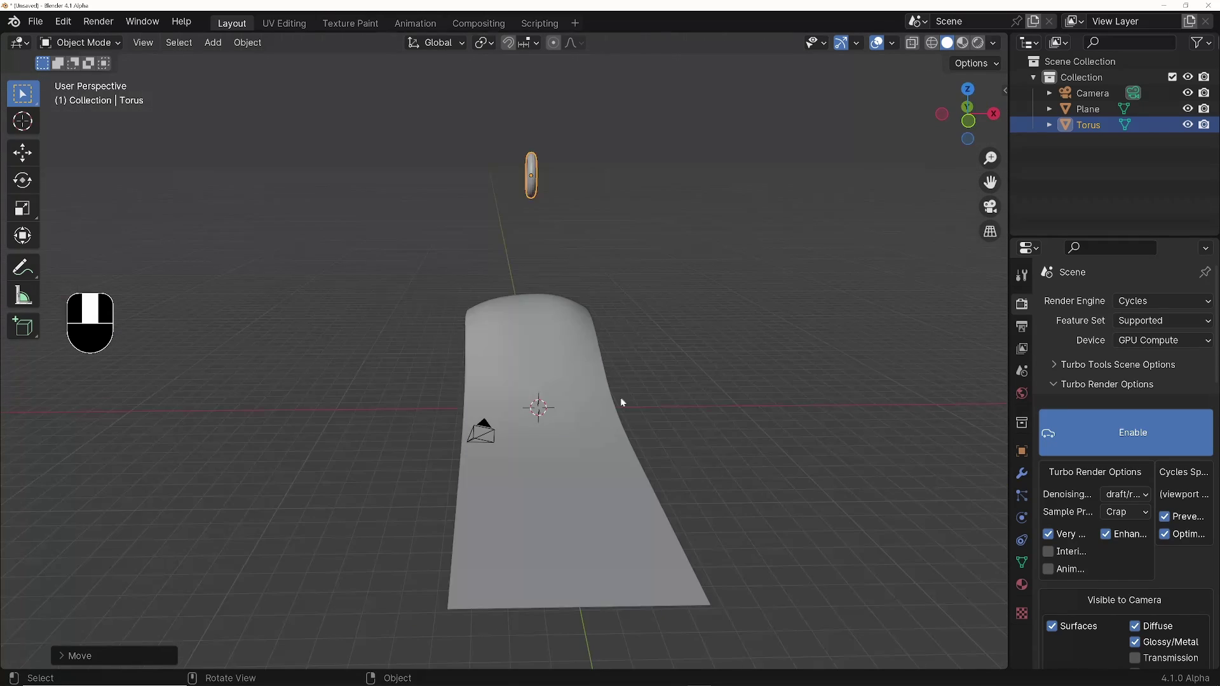
click(620, 400)
key(Tab)
key(s)
key(x)
right_click(667, 389)
key(Tab)
Scale the ramp along X in Object Mode and apply its scale.
key(s)
key(x)
click(610, 402)
middle_drag(508, 405, 588, 385)
key(ctrl+a)
click(533, 343)
Give the ramp a Passive rigid body with a Mesh collision shape.
scroll(535, 334, down, 1)
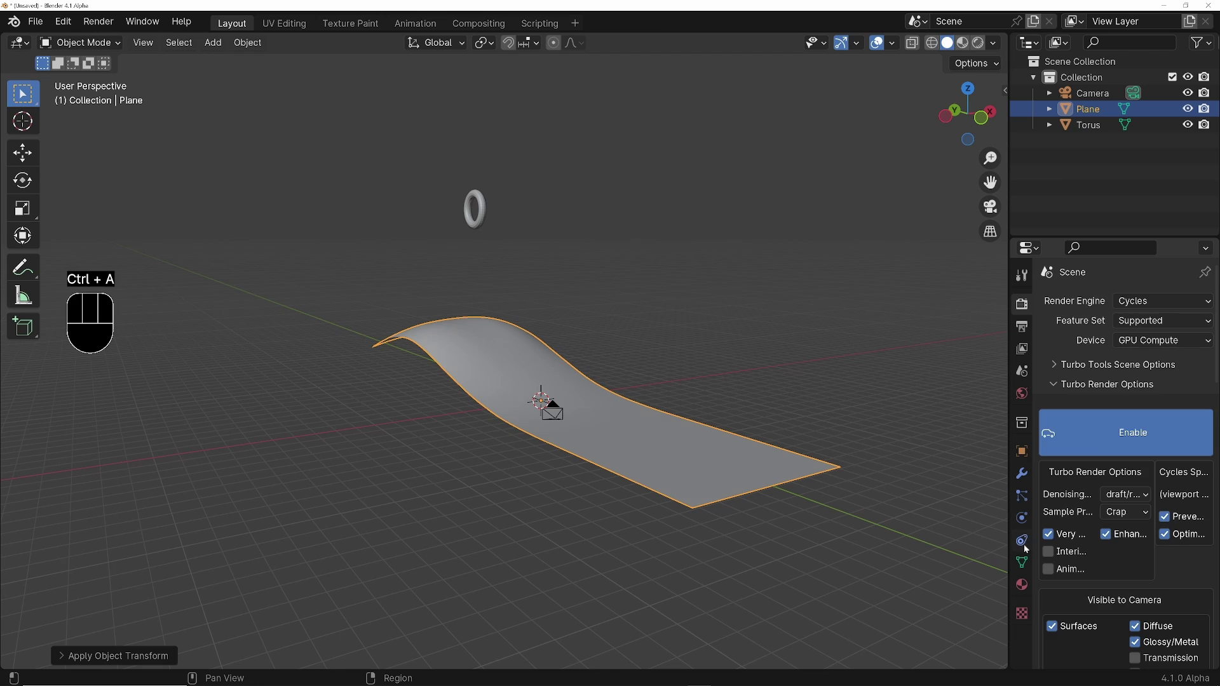
click(1023, 519)
click(1105, 406)
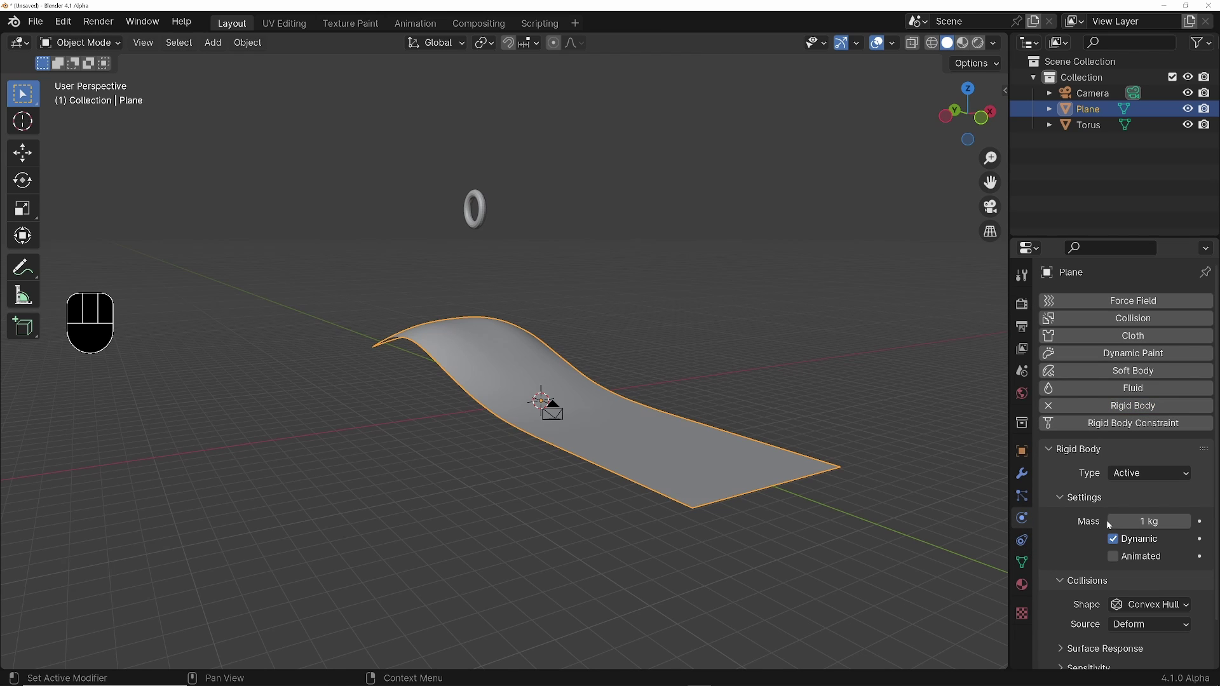
click(1137, 474)
click(1134, 508)
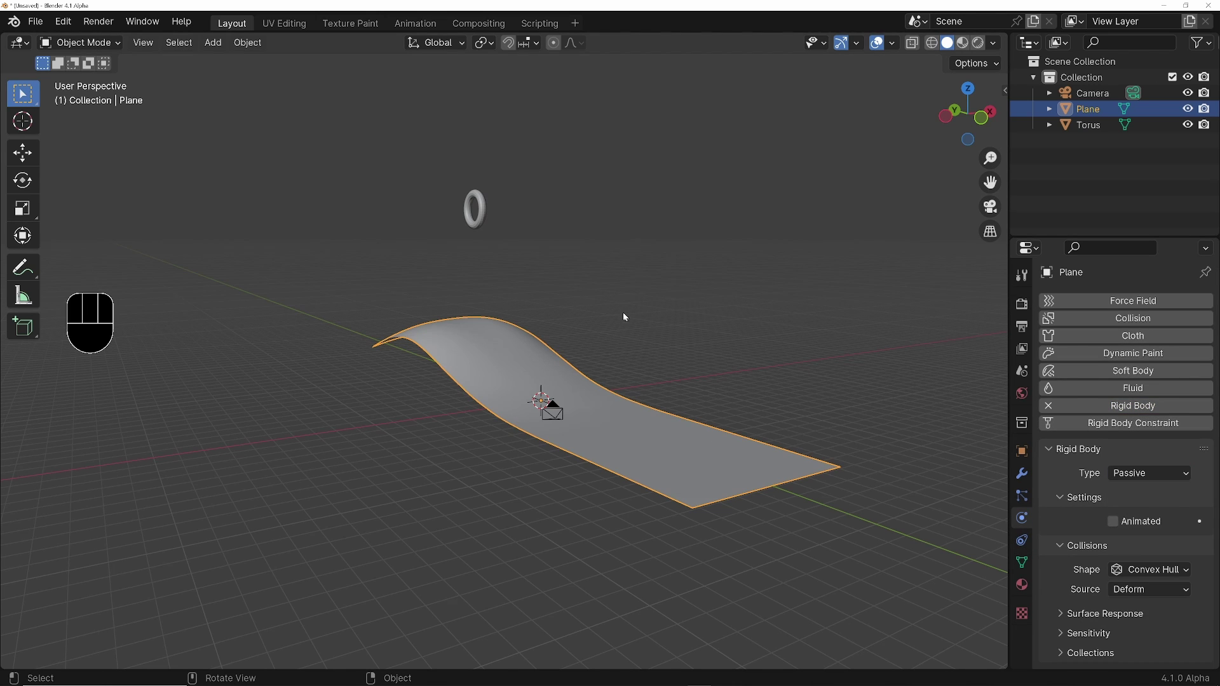
click(1147, 568)
click(1134, 532)
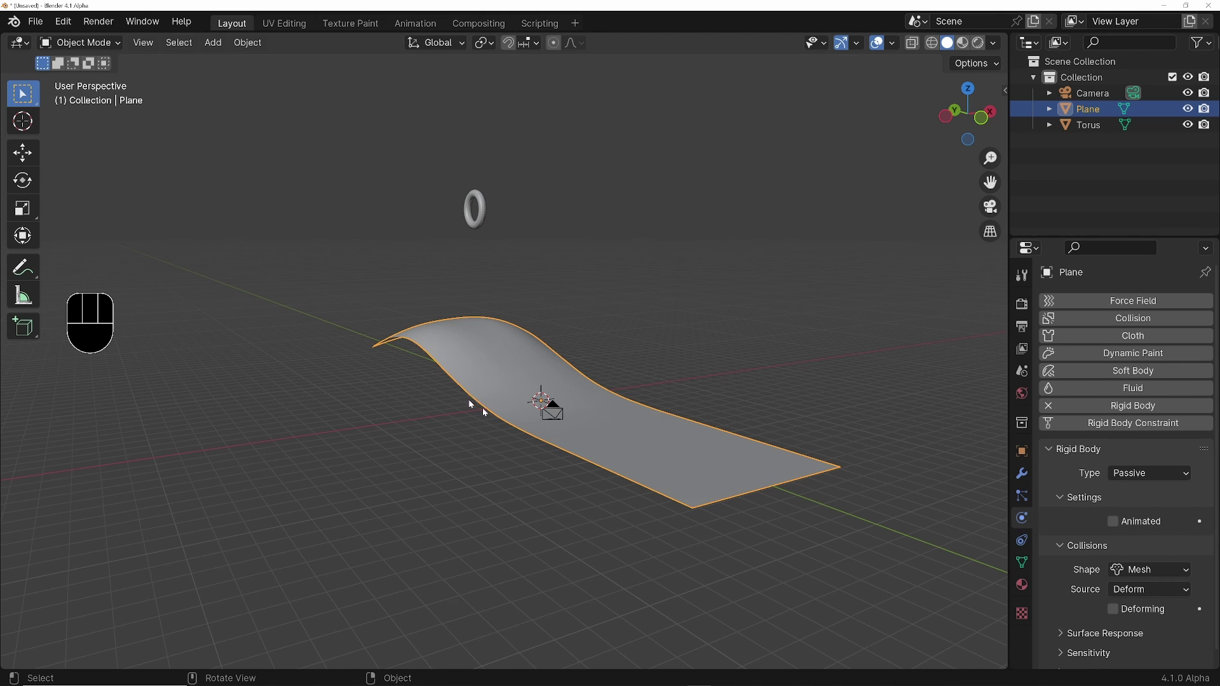
Set the ramp's rigid body friction and bounciness to 1.000 and its collision margin to 0.01 m.
scroll(1088, 555, down, 1)
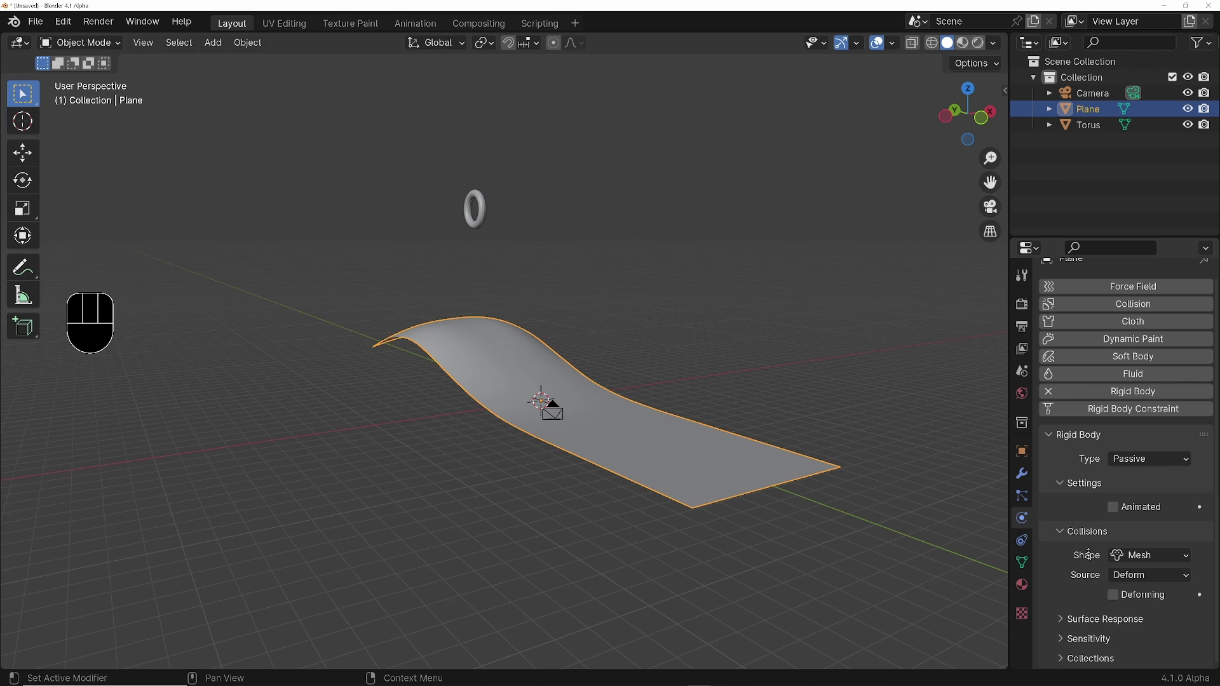
click(1065, 617)
scroll(1119, 512, down, 3)
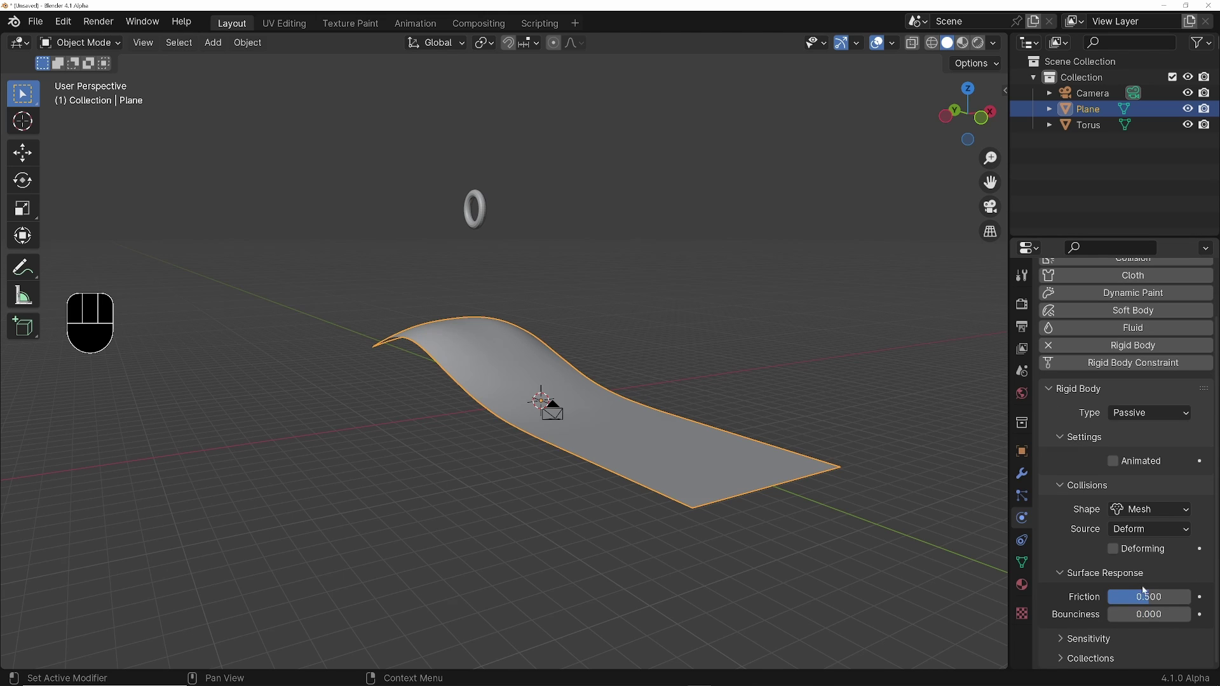
drag(1145, 591, 1173, 614)
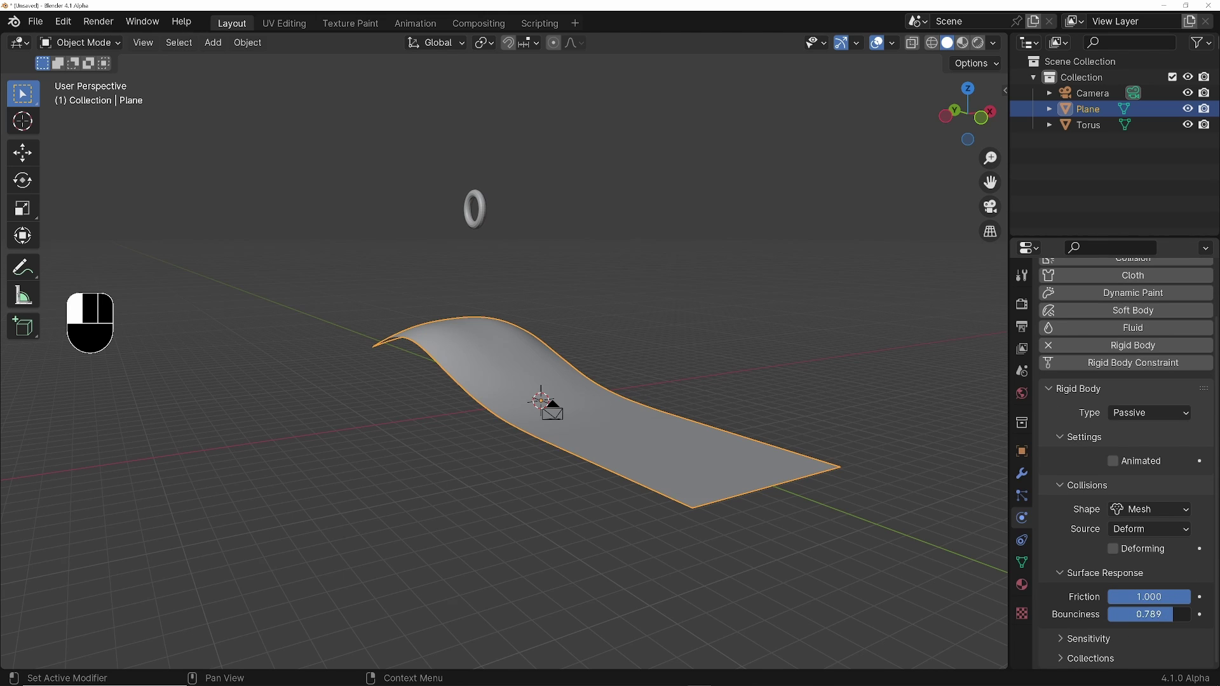
click(1057, 637)
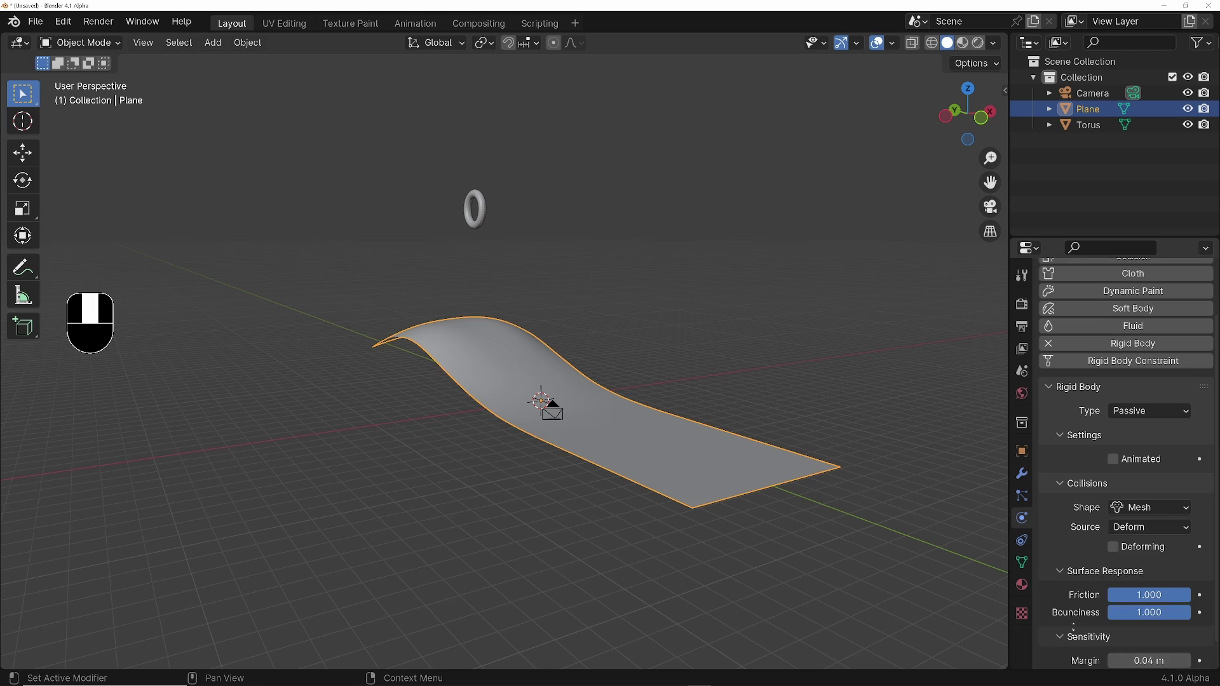
scroll(1109, 586, down, 2)
click(1143, 632)
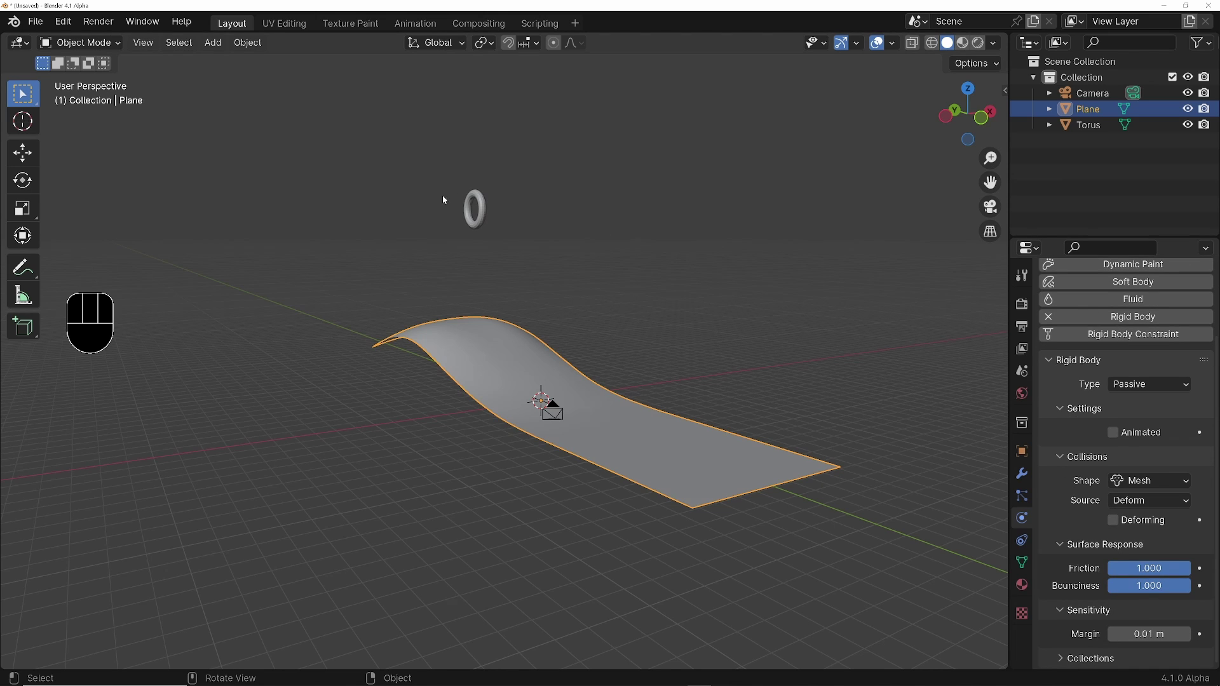
Give the torus an Active rigid body with a Cylinder collision shape.
click(483, 218)
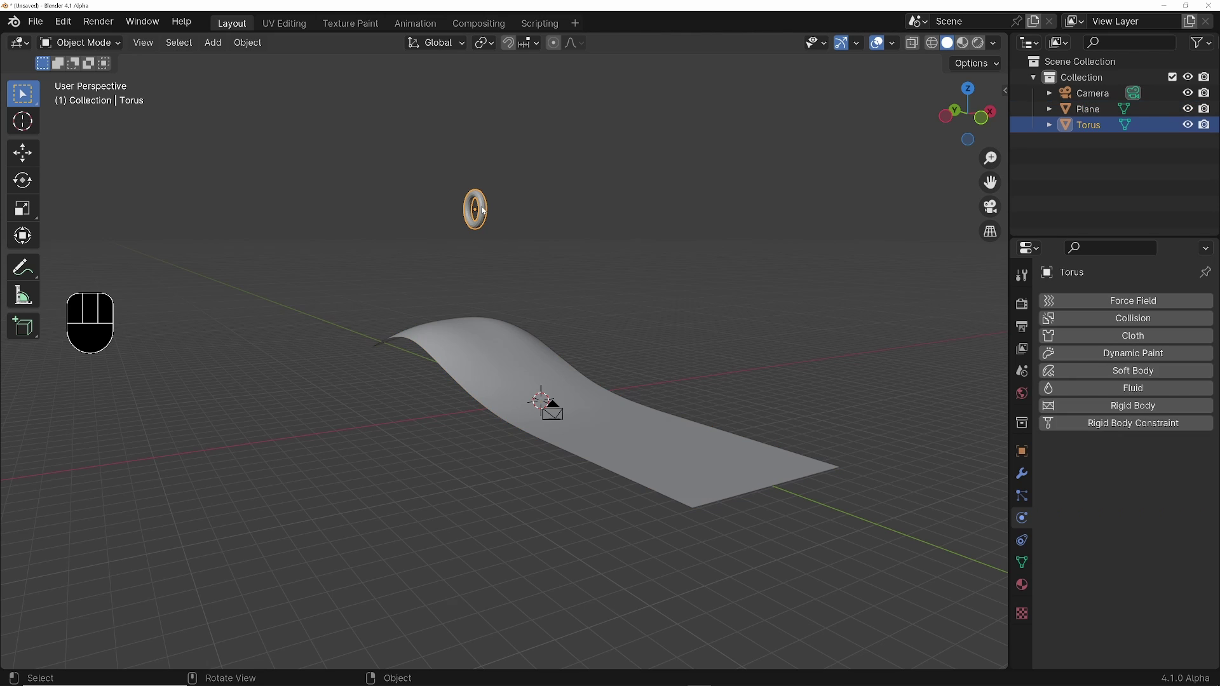
click(1131, 406)
scroll(1142, 472, down, 5)
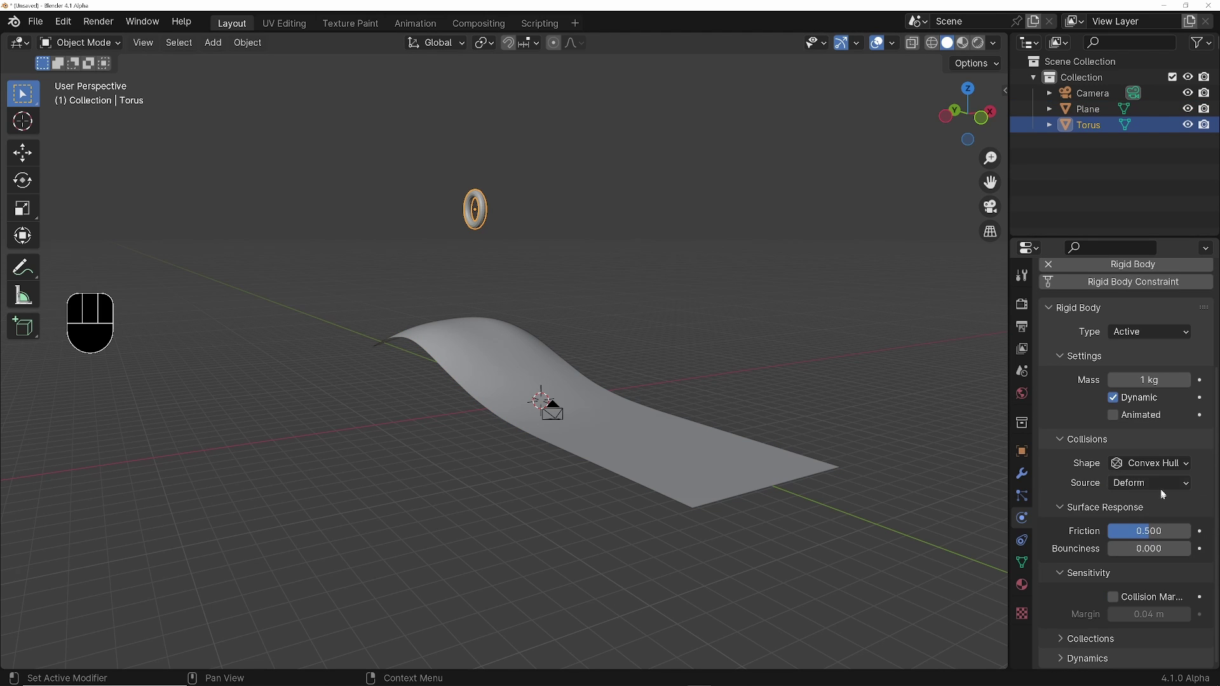
click(1153, 467)
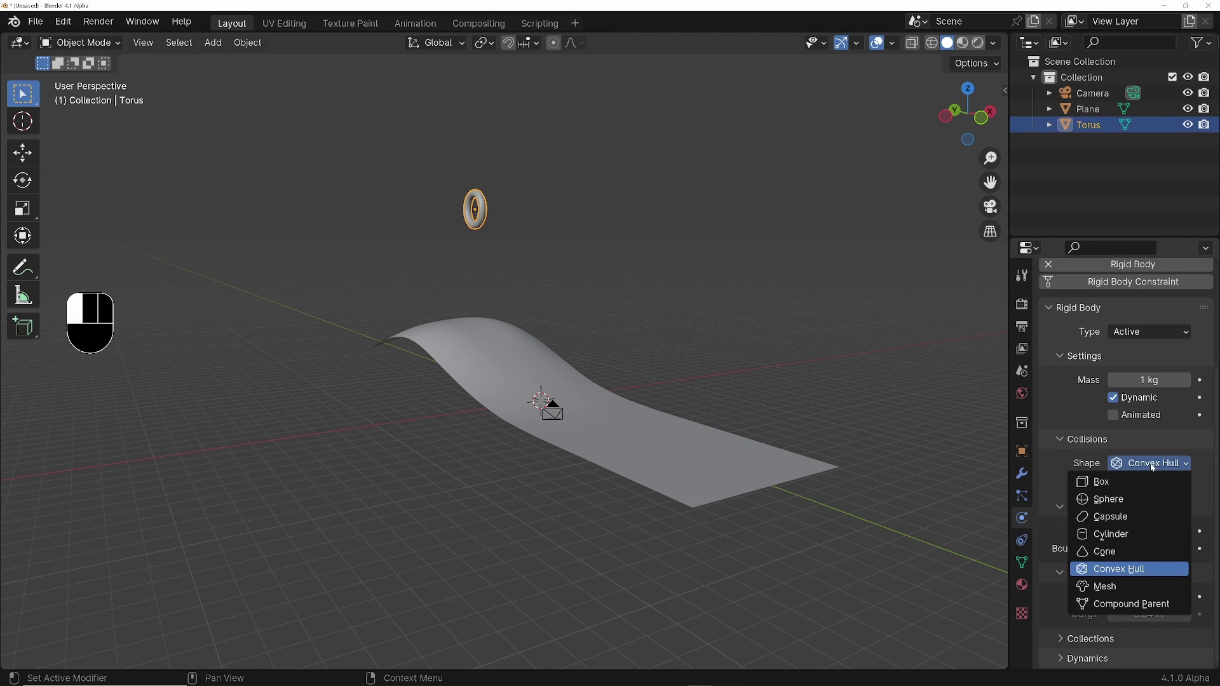
click(1118, 535)
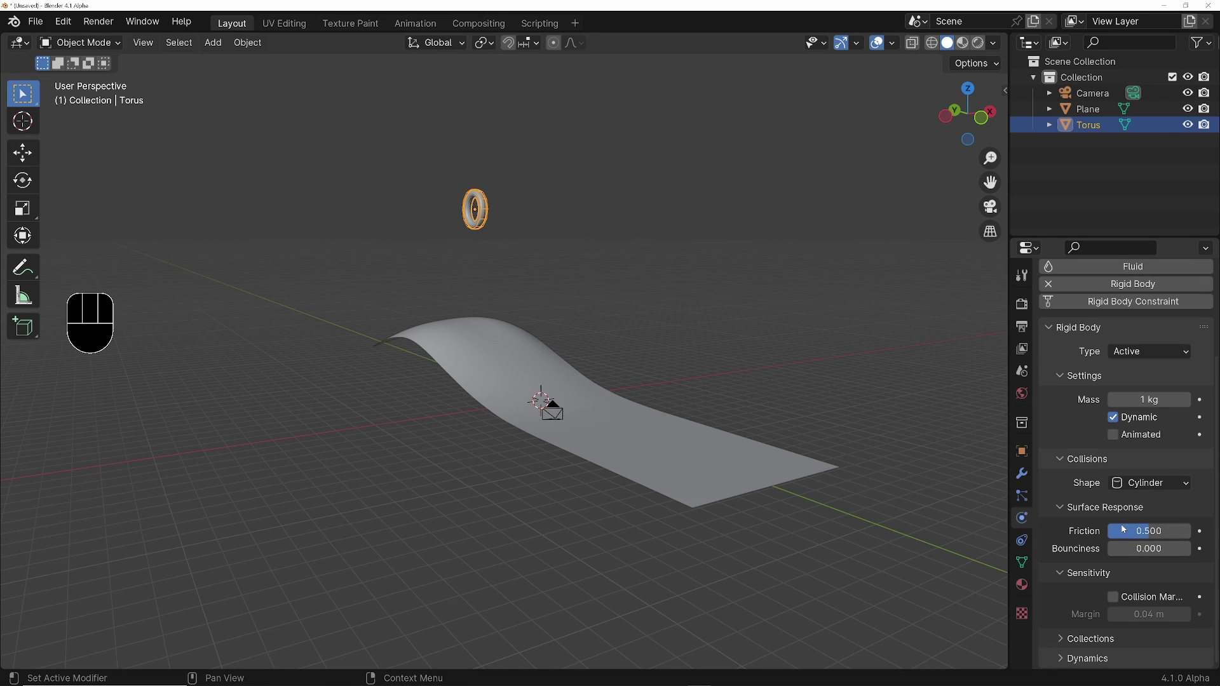
Set the torus's friction to 1.000 and bounciness to 0.430, and enable a collision margin of 0.01 m.
mouse_move(1149, 549)
mouse_down()
mouse_move(1168, 549)
mouse_move(1147, 552)
mouse_up()
click(1114, 598)
click(1137, 612)
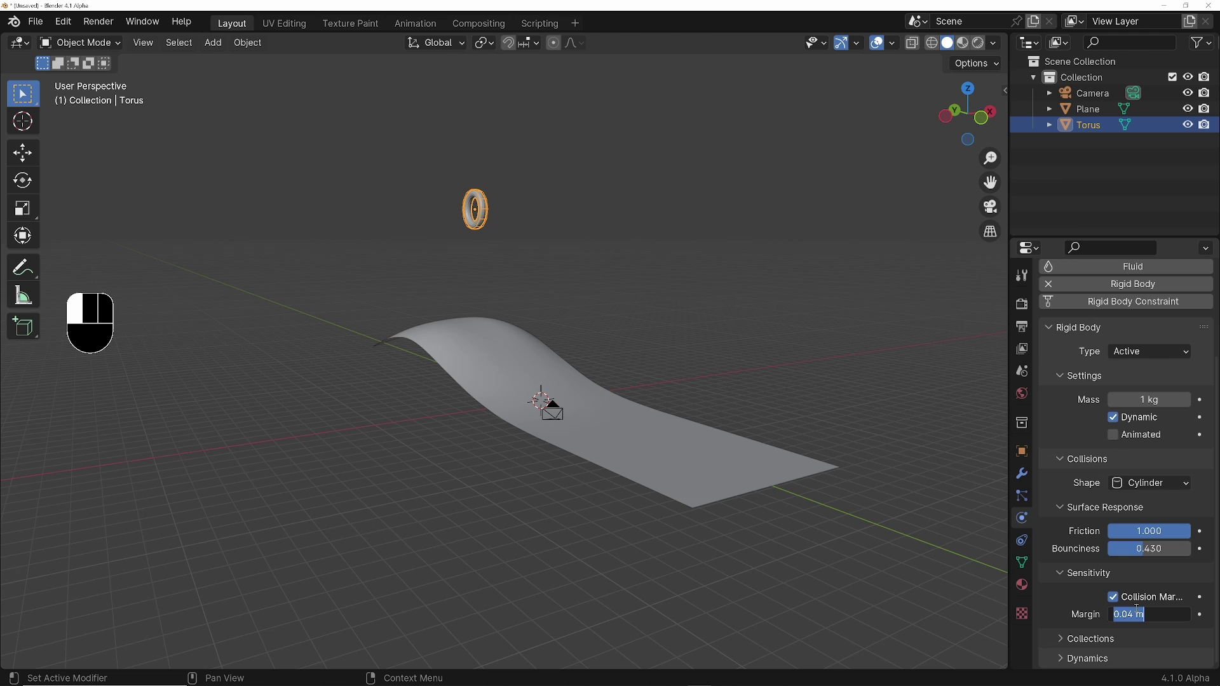
key(Return)
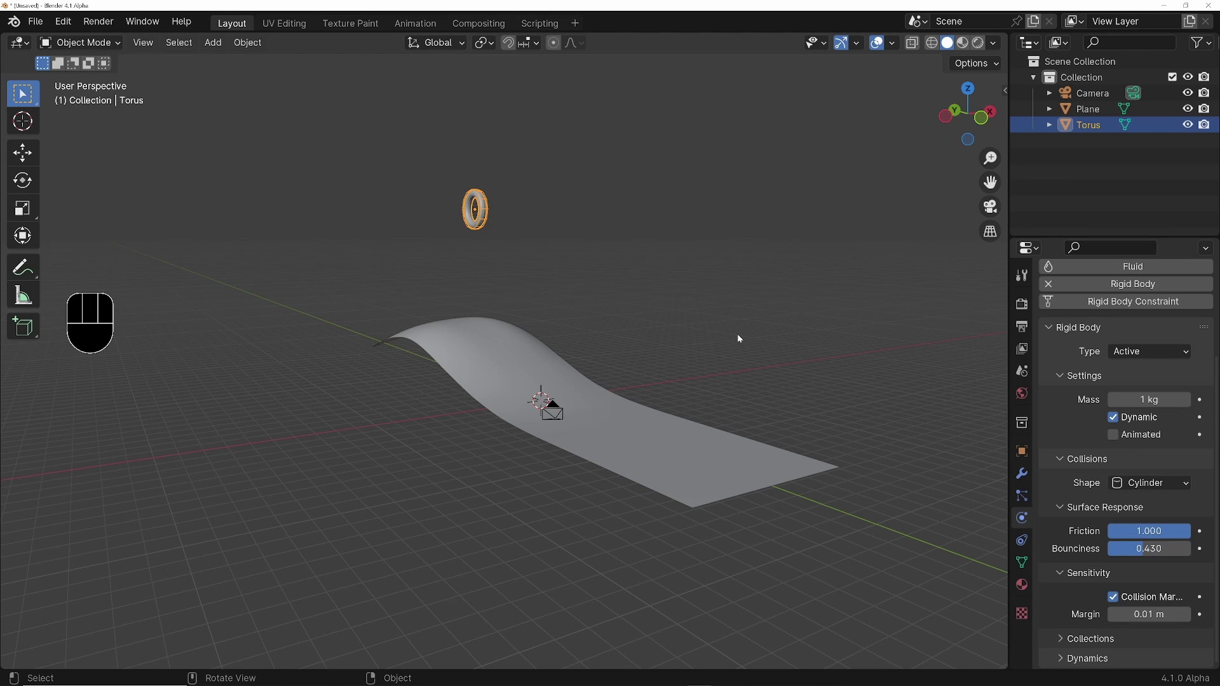
Play the rigid body simulation to watch the torus fall onto the ramp.
middle_drag(737, 335, 445, 411)
key(space)
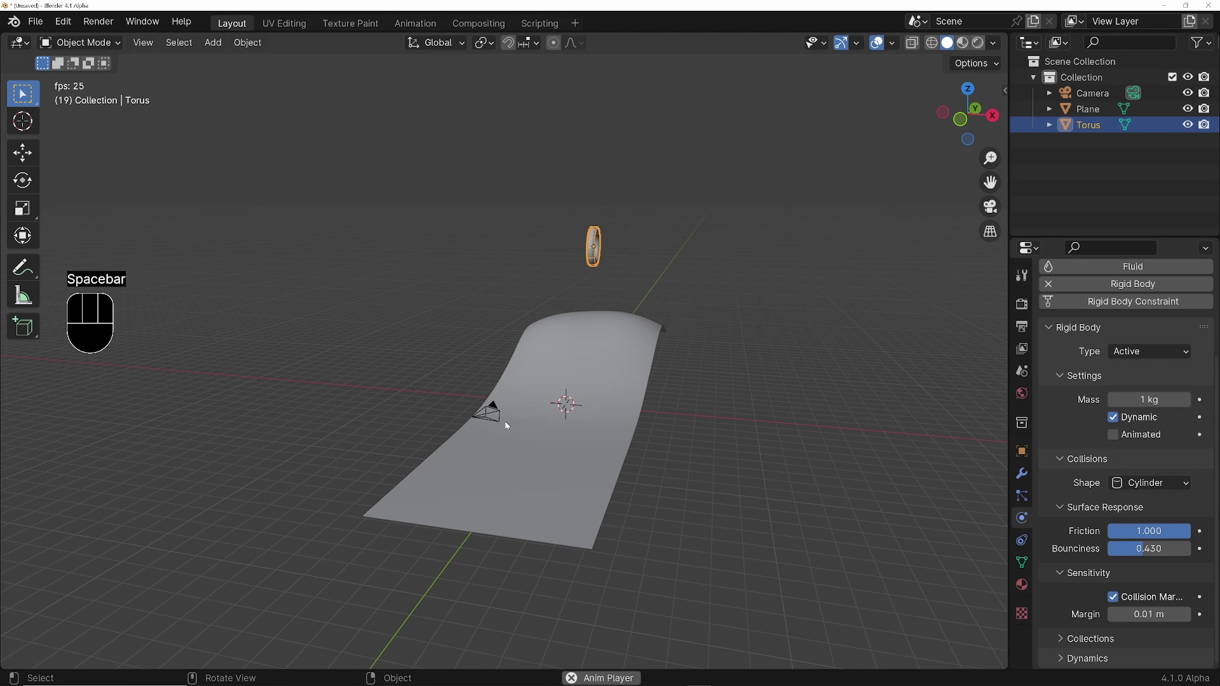
Stop the simulation playback and return to the first frame.
key(space)
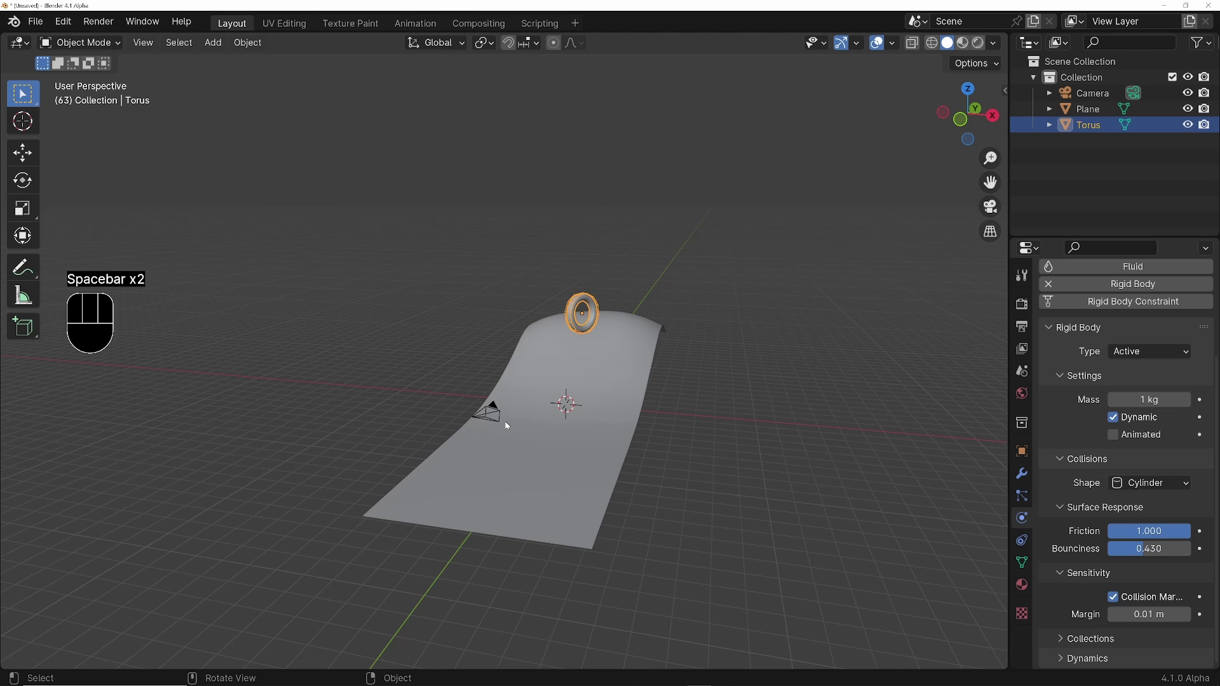
key(shift+Left)
middle_drag(546, 406, 597, 408)
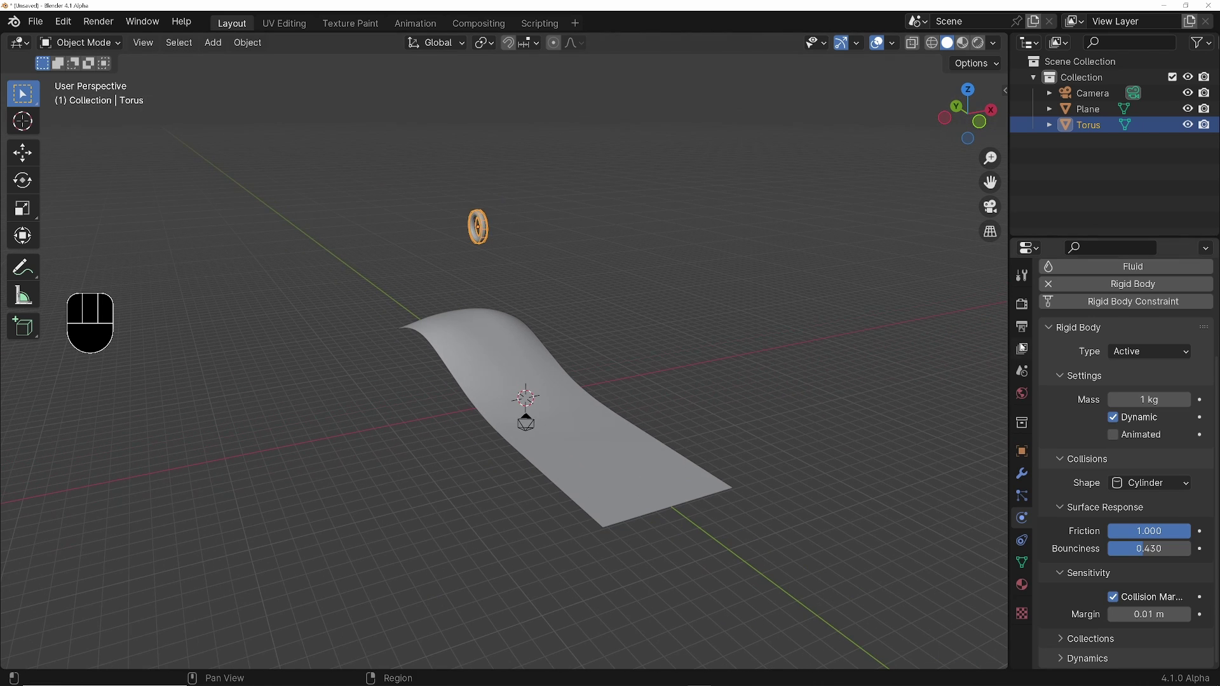
Set the Rigid Body World's solver iterations and substeps per frame both to 30.
click(1025, 371)
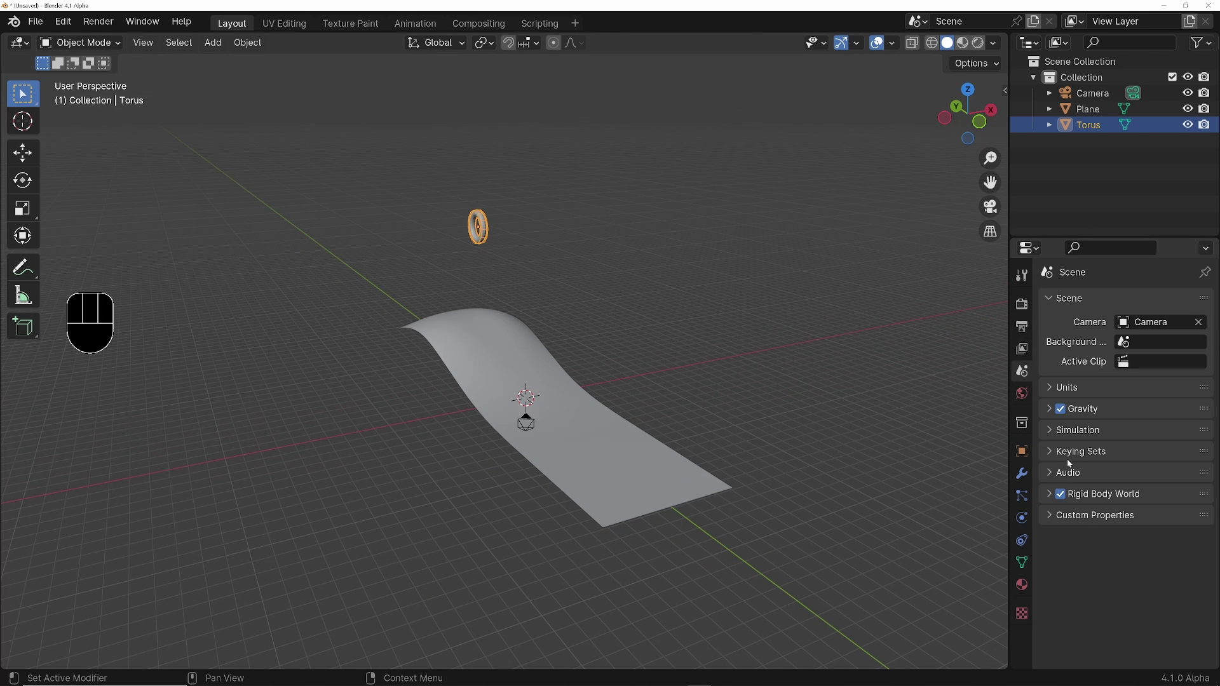
click(1068, 495)
scroll(1080, 508, down, 2)
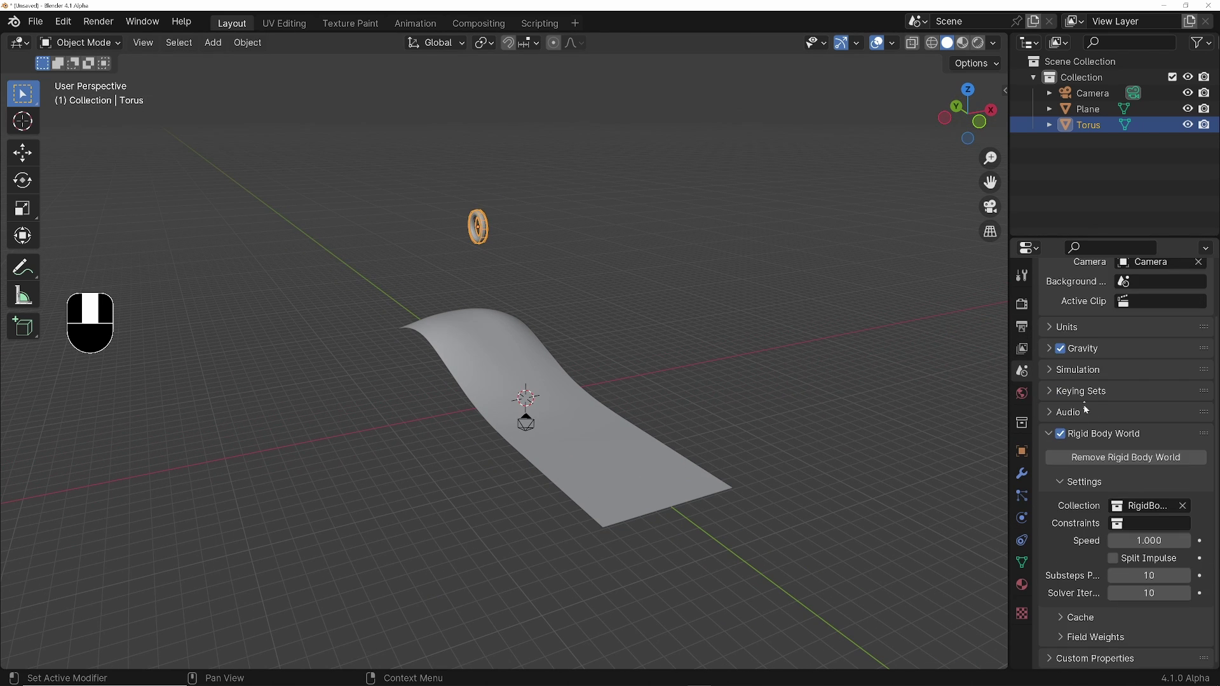
click(1135, 594)
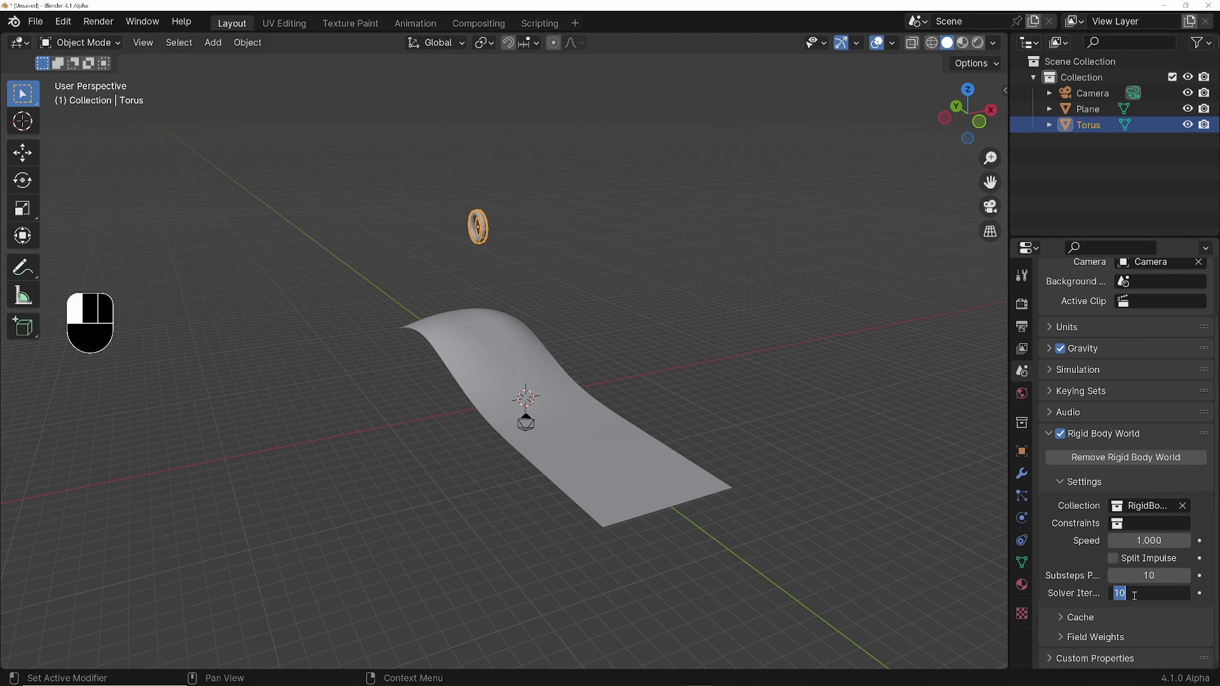
text(30)
key(Return)
click(1135, 576)
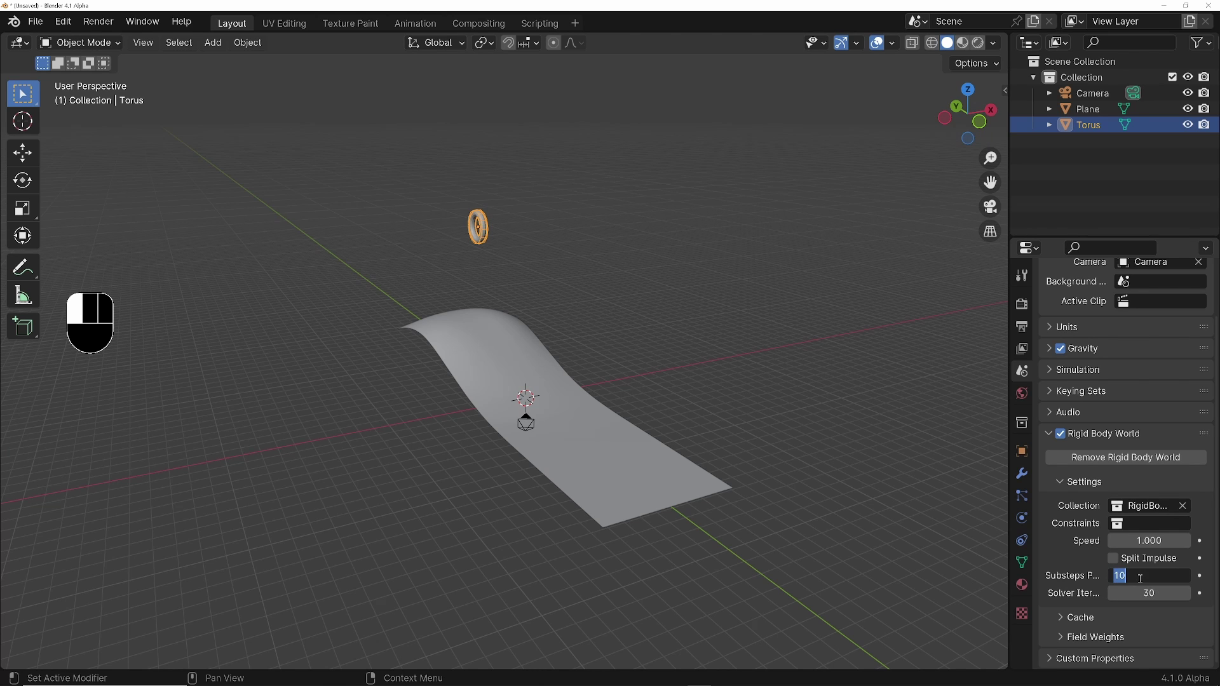
text(30)
key(Return)
Play the simulation to watch the torus roll down the ramp, and return to the first frame.
middle_drag(629, 422, 580, 422)
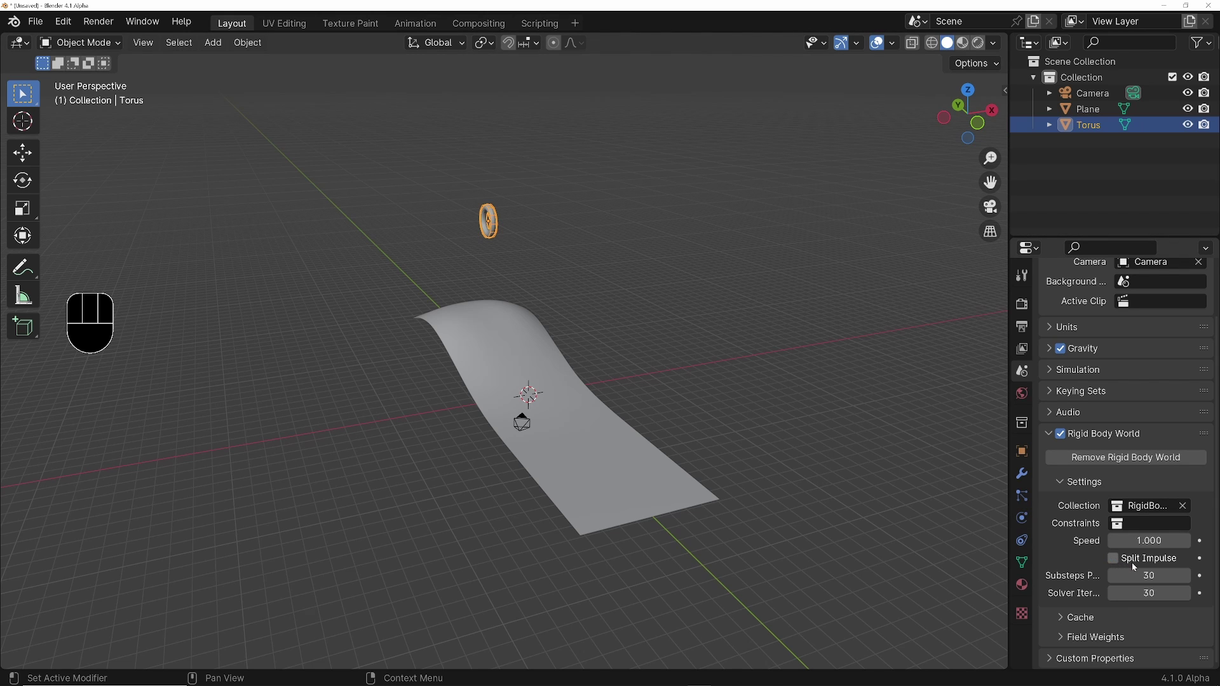
key(space)
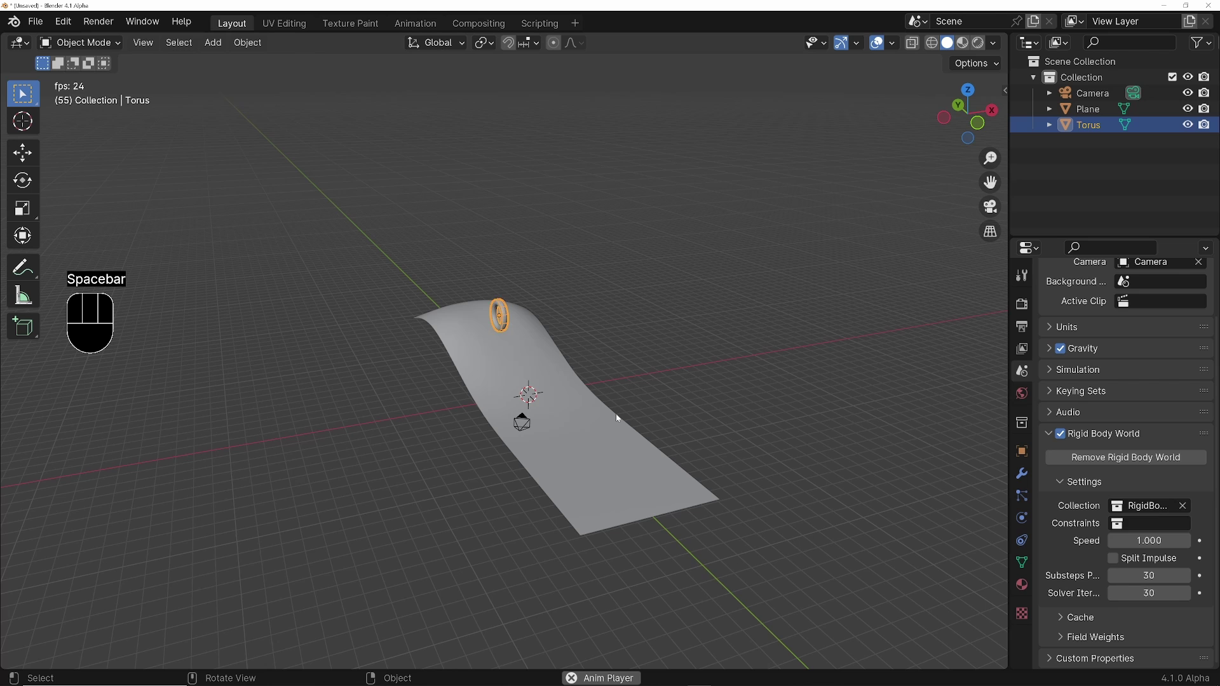
key(space)
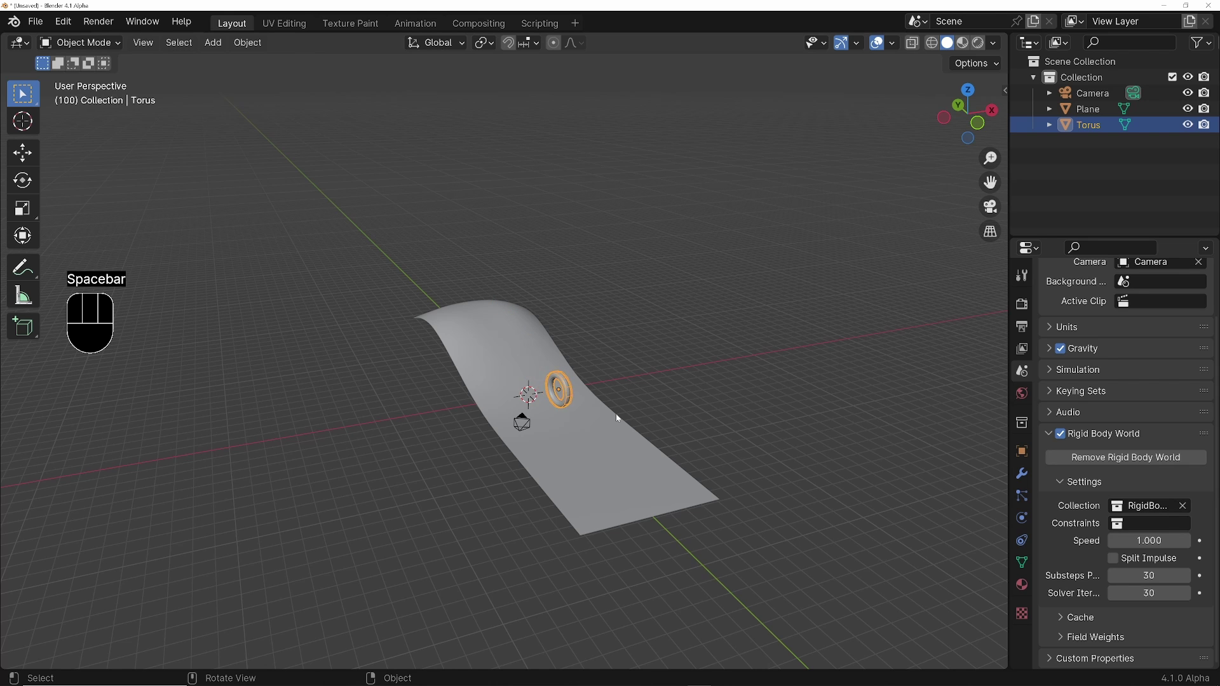
key(shift+Left)
Set the torus's rigid body bounciness to 1.000.
middle_drag(618, 419, 512, 338)
click(521, 341)
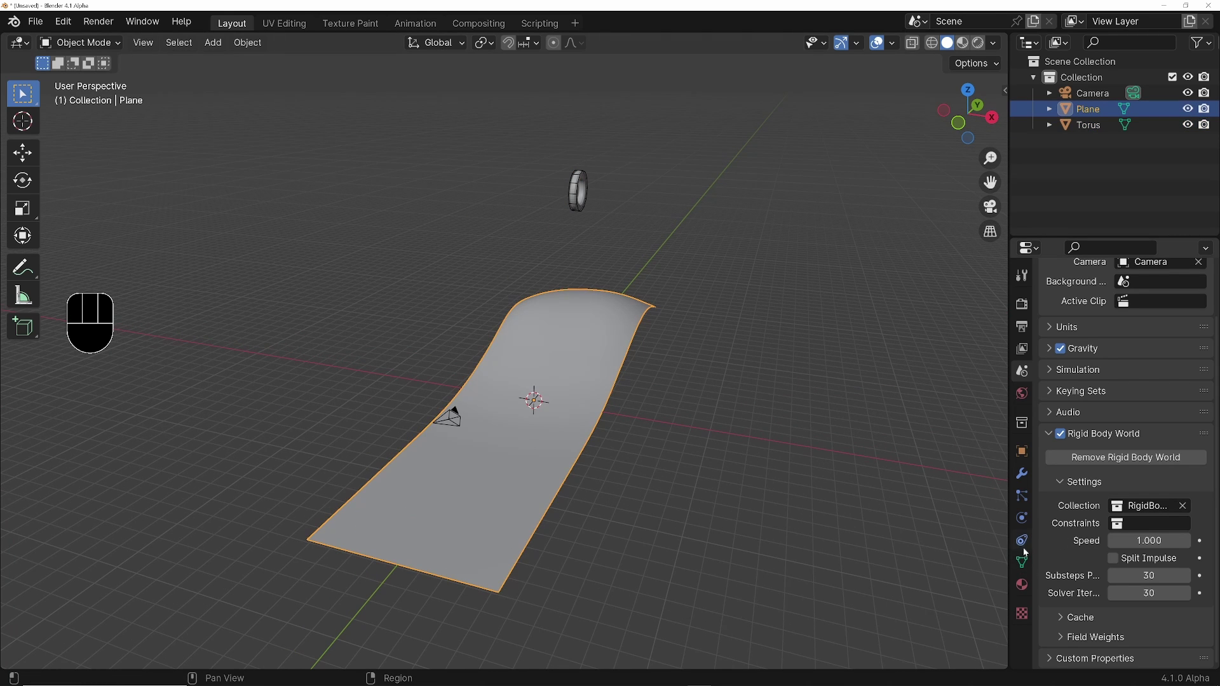
click(1022, 518)
scroll(1080, 495, down, 2)
click(577, 191)
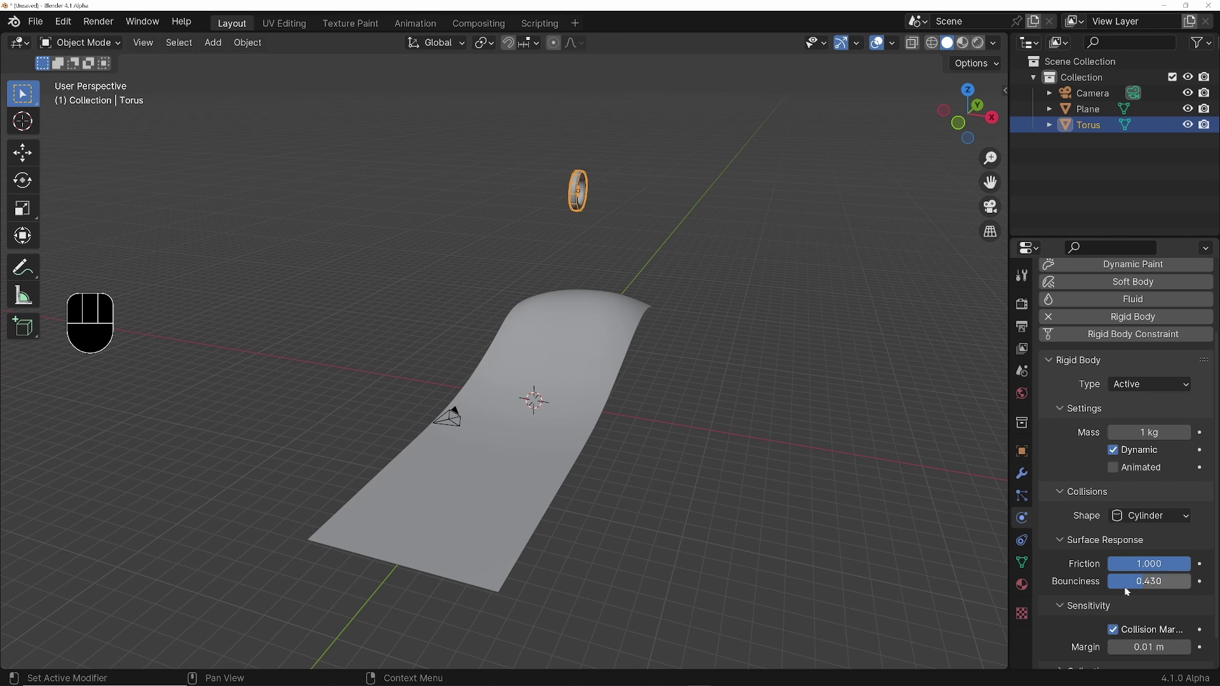
key(space)
drag(1125, 587, 1187, 575)
Replay the simulation from the first frame to check the torus's bounce, and rewind it.
key(space)
key(shift+Left)
key(space)
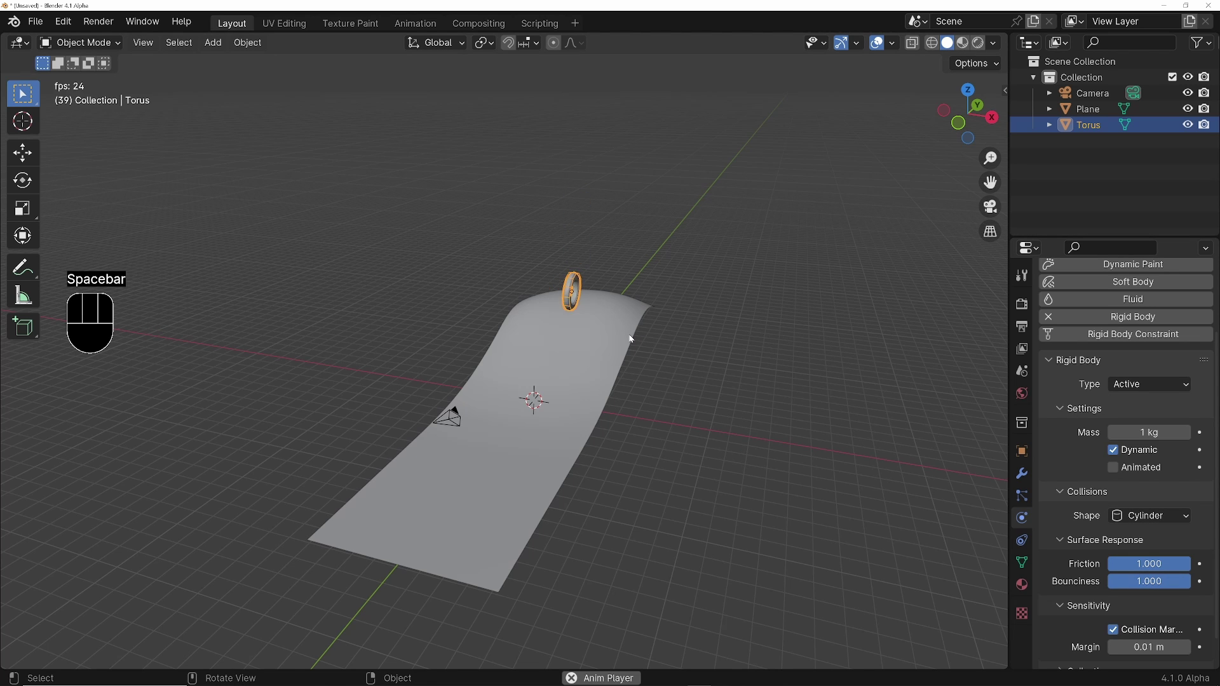
key(space)
key(shift+Left)
Set the Rigid Body World's speed to 2.000 after a short test playback.
mouse_move(553, 323)
middle_down()
mouse_move(635, 319)
mouse_move(552, 320)
middle_up()
scroll(635, 318, up, 2)
click(1025, 373)
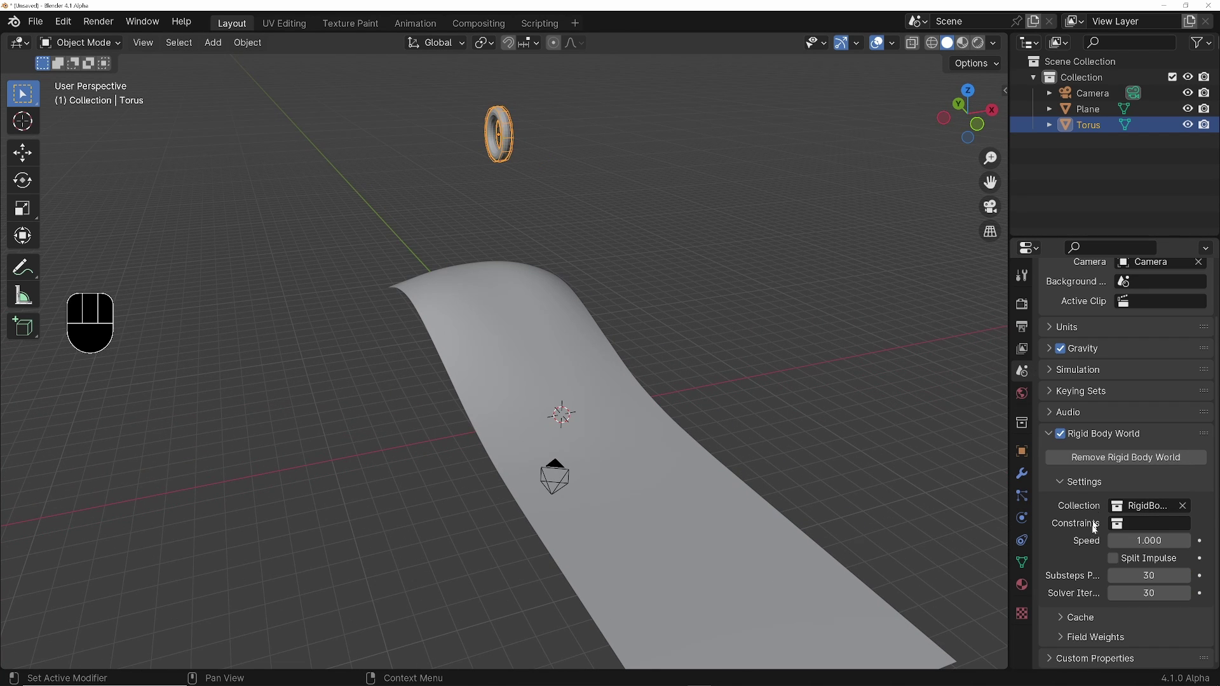
key(space)
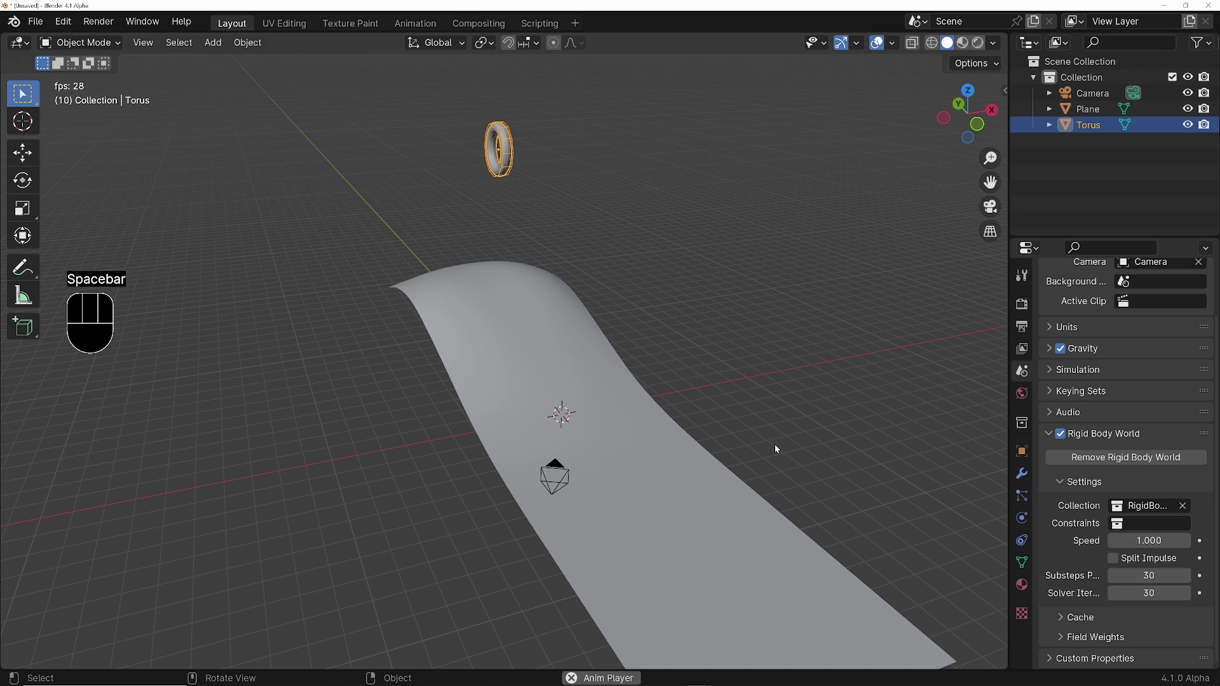
key(space)
key(shift+Left)
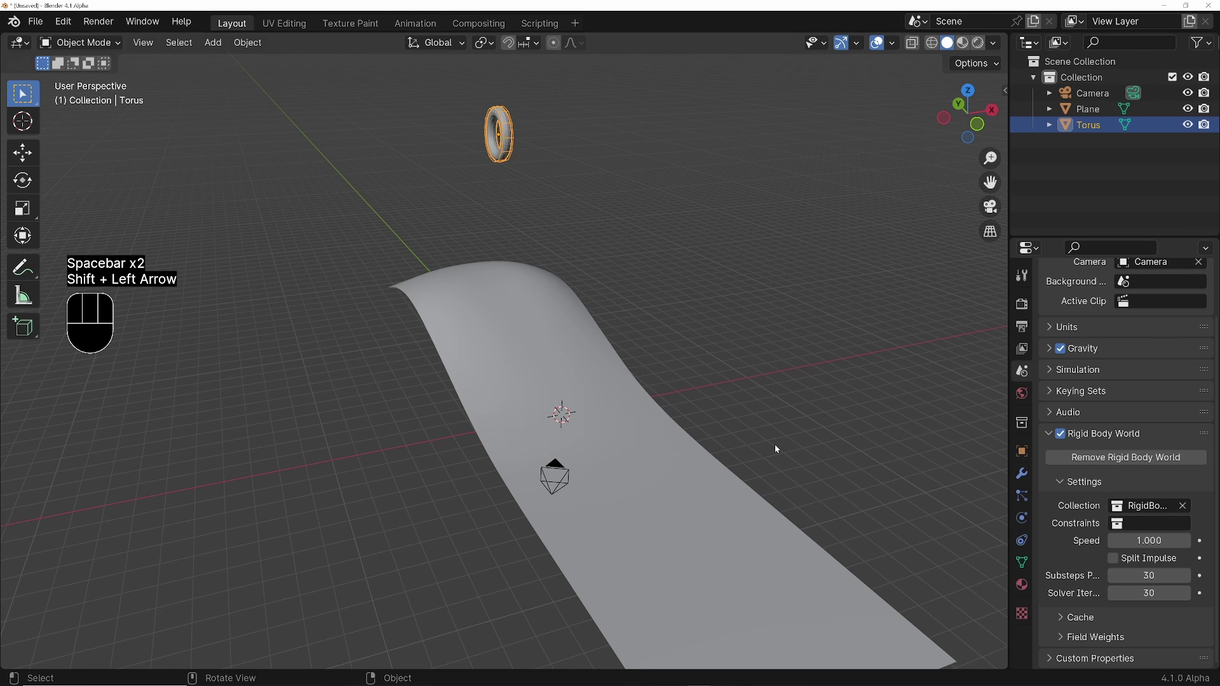
drag(1147, 548, 1182, 548)
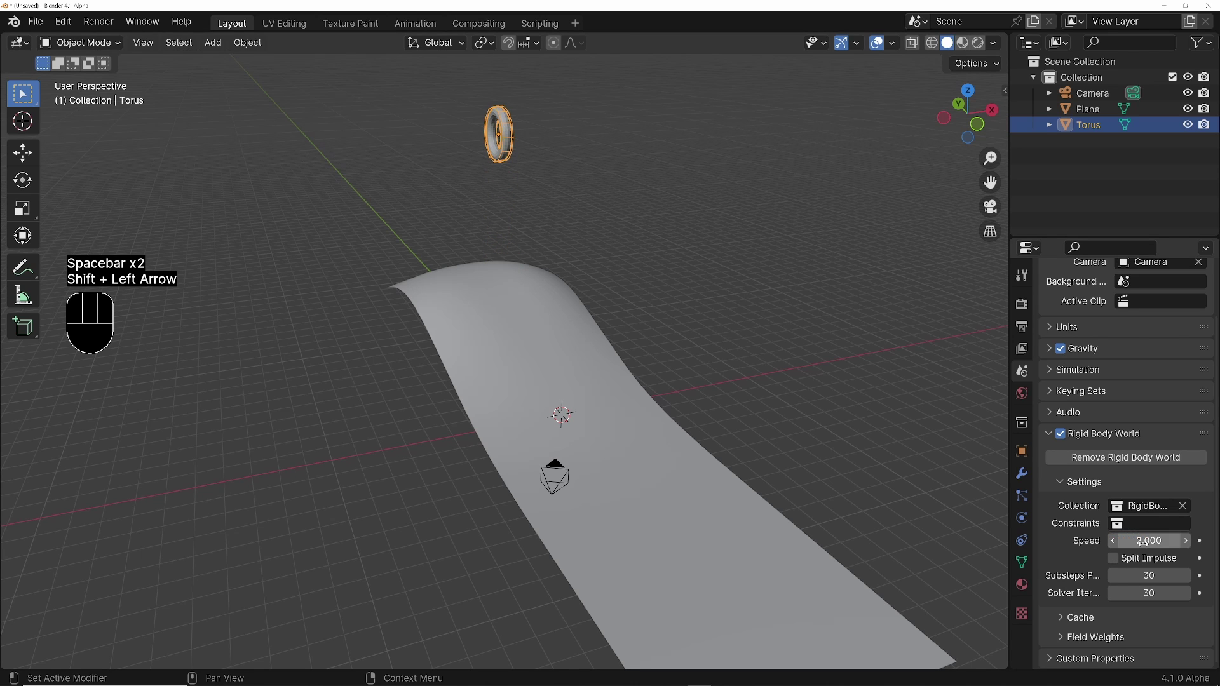
Play the simulation to check the torus's motion at the new speed, and rewind it.
key(space)
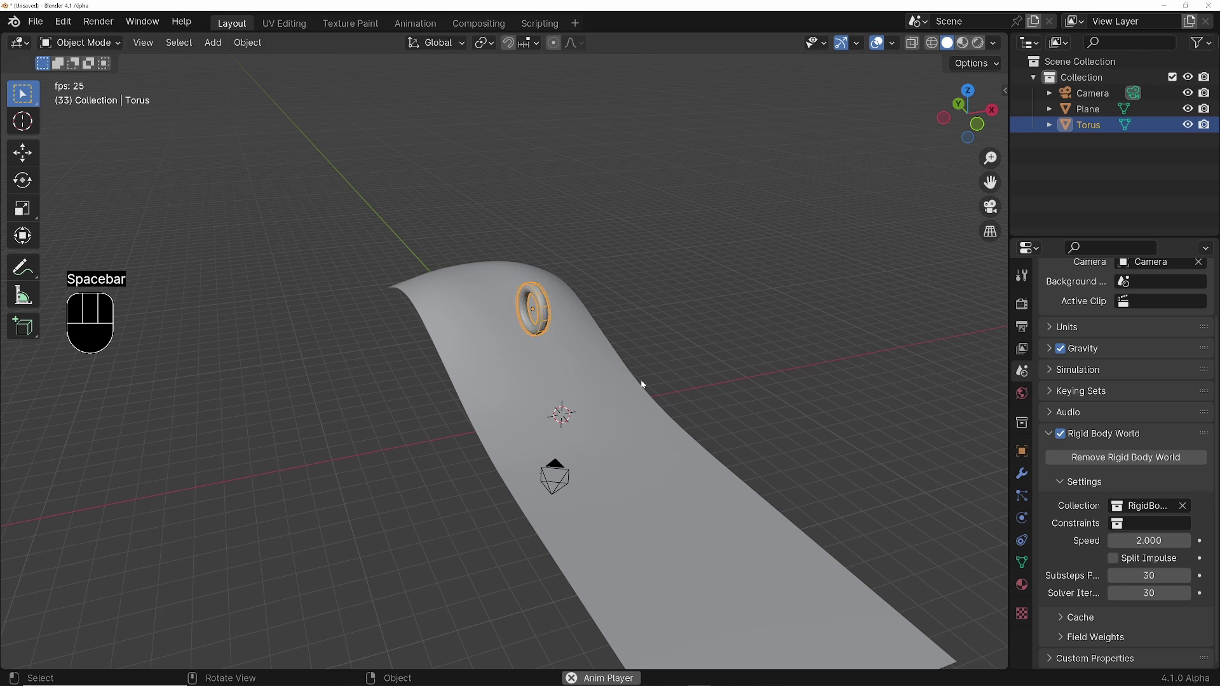
key(space)
key(shift+Left)
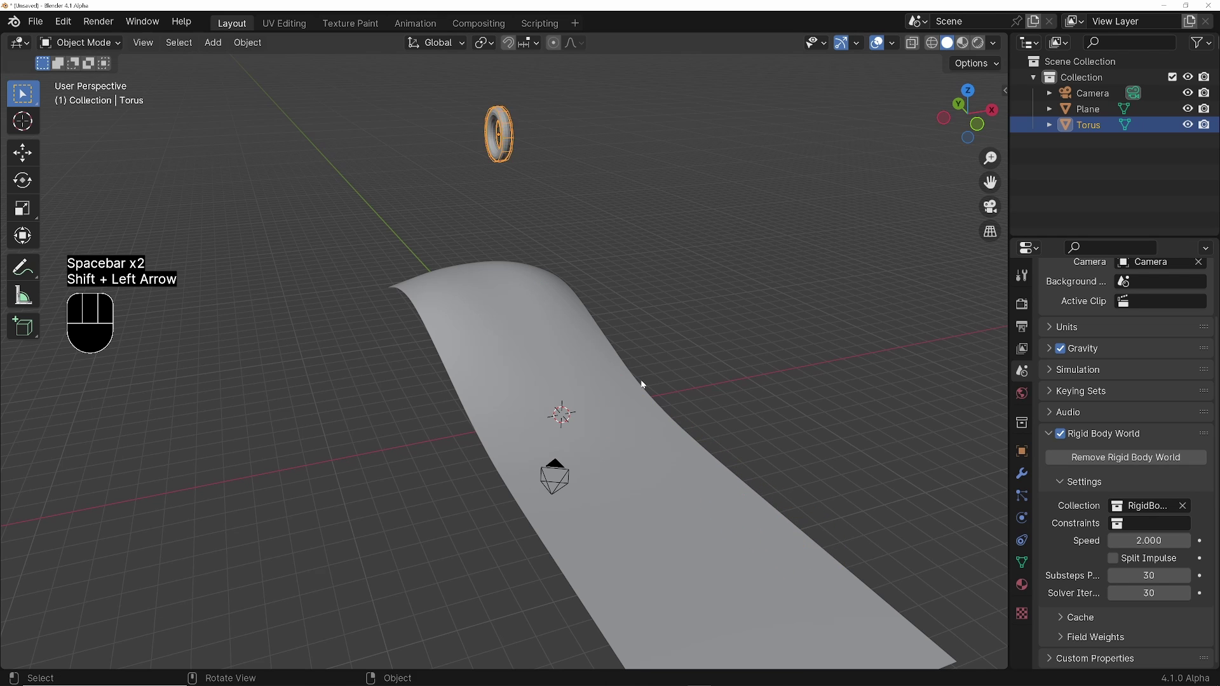
Raise the torus's rigid body bounciness to 1.592, test-playing the simulation between adjustments.
middle_drag(641, 385, 551, 361)
click(1022, 518)
click(1143, 550)
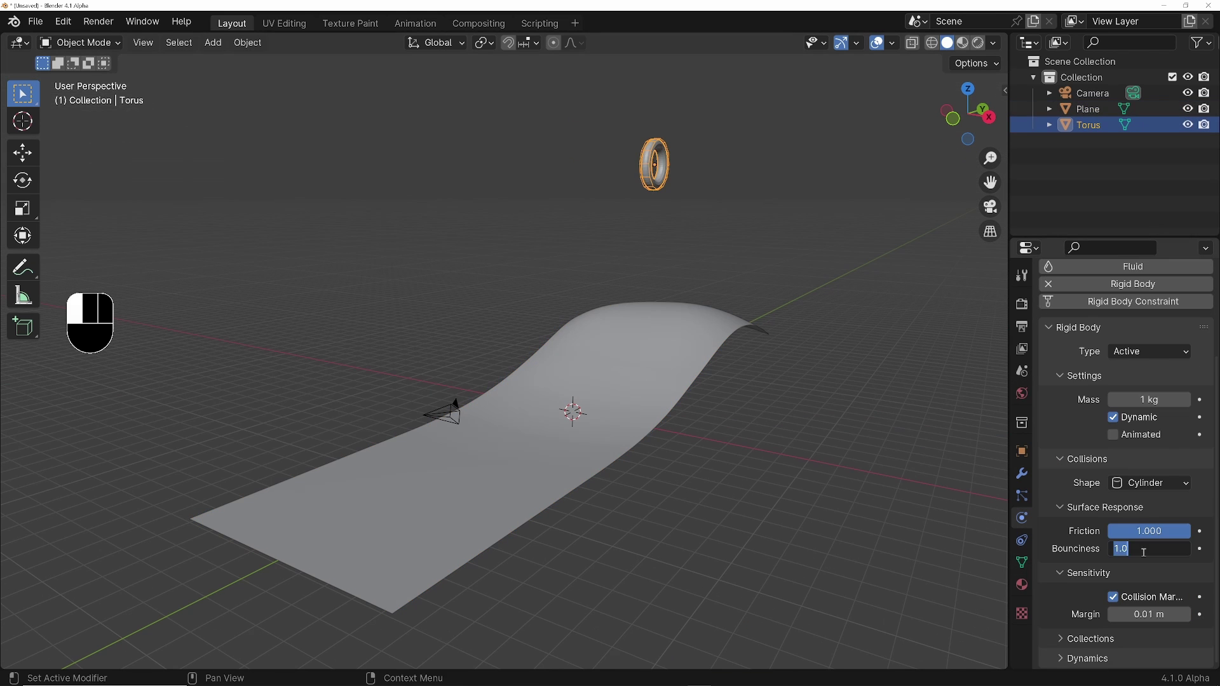
text(1.2)
key(Return)
key(space)
key(space)
key(shift+Left)
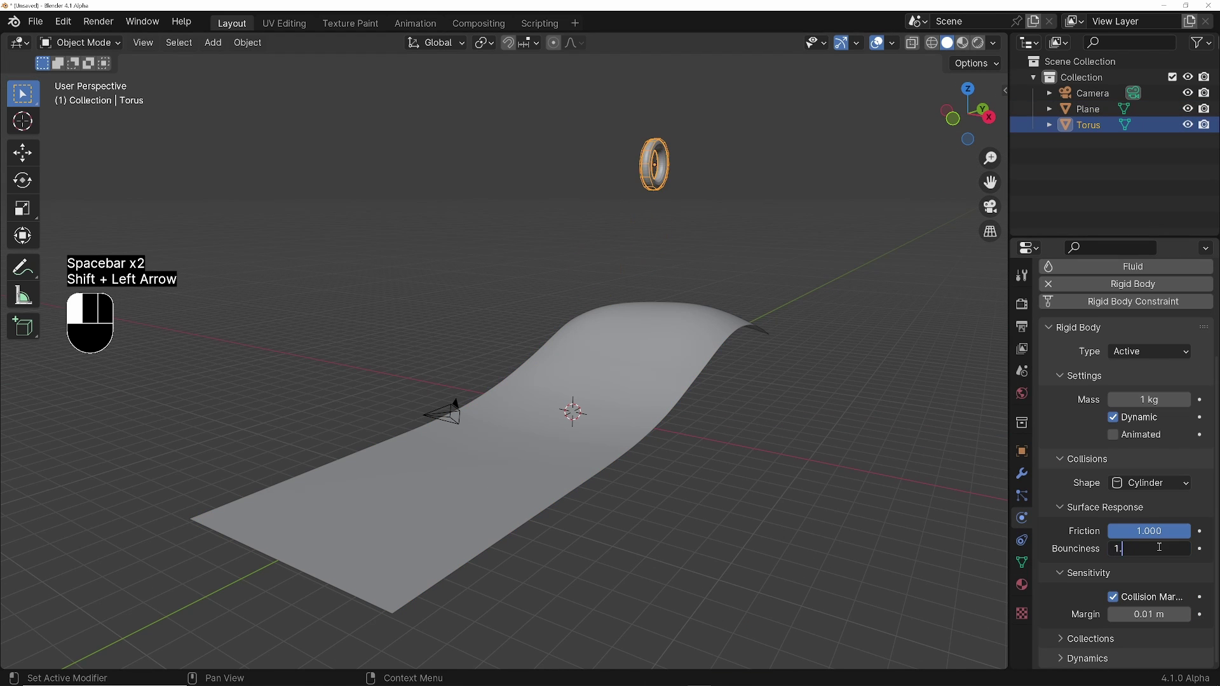
key(space)
Play the simulation until the torus reaches the ramp's lower end, and inspect it from the side.
key(space)
key(shift+Left)
key(space)
key(space)
key(shift+Left)
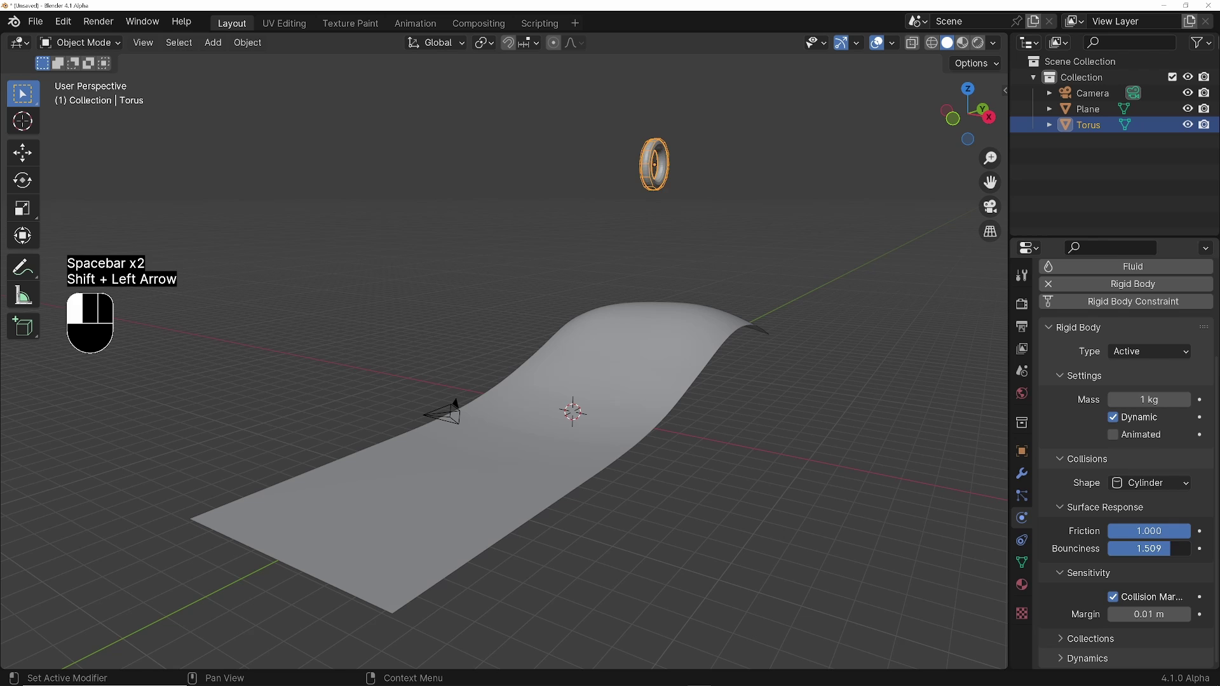
key(space)
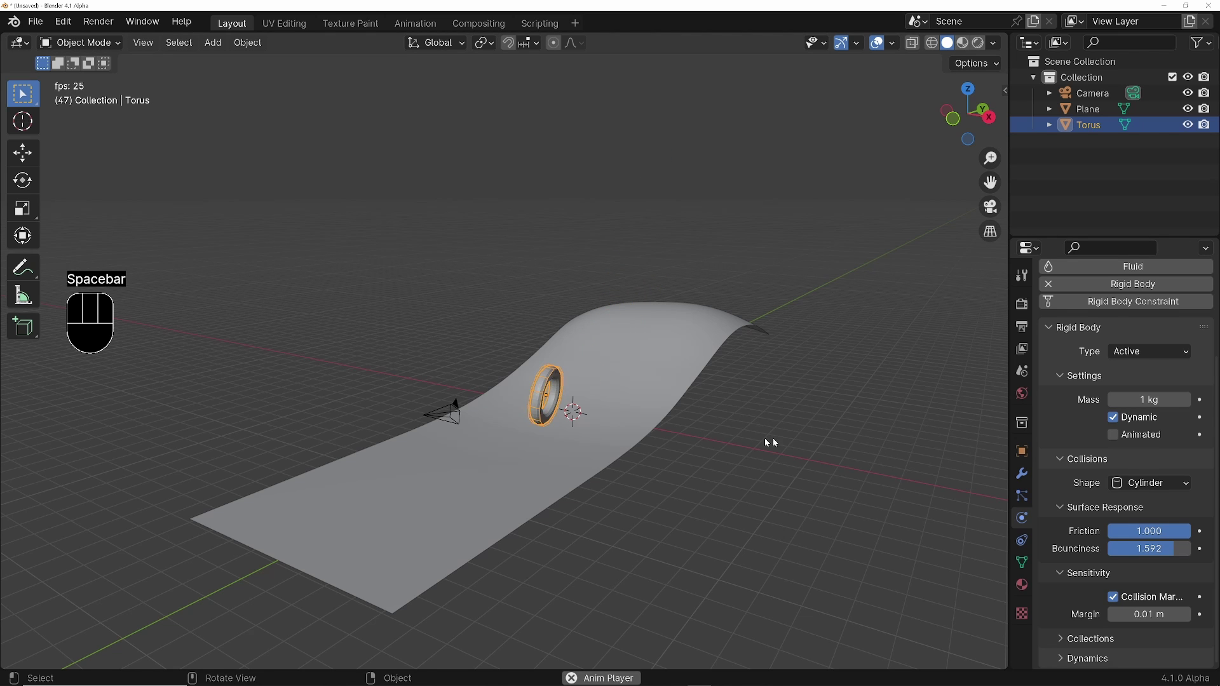
key(space)
middle_drag(700, 452, 513, 492)
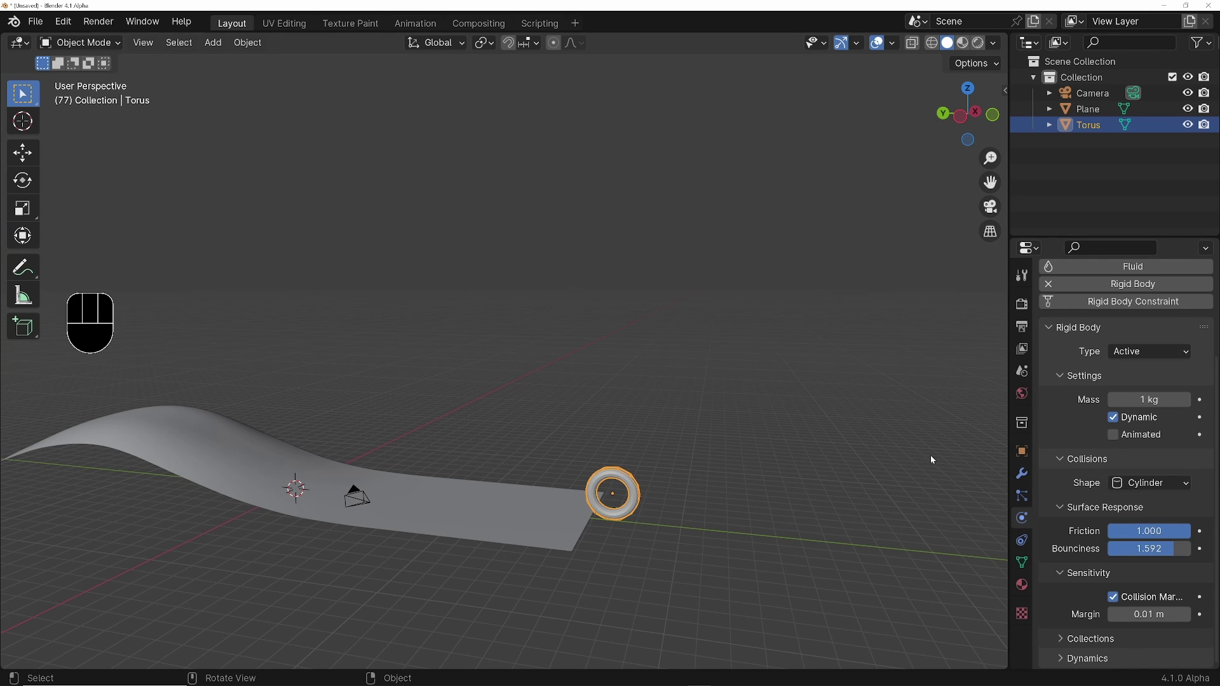
Bake the Rigid Body World cache for frames 1 to 250 and return to the first frame.
click(1023, 374)
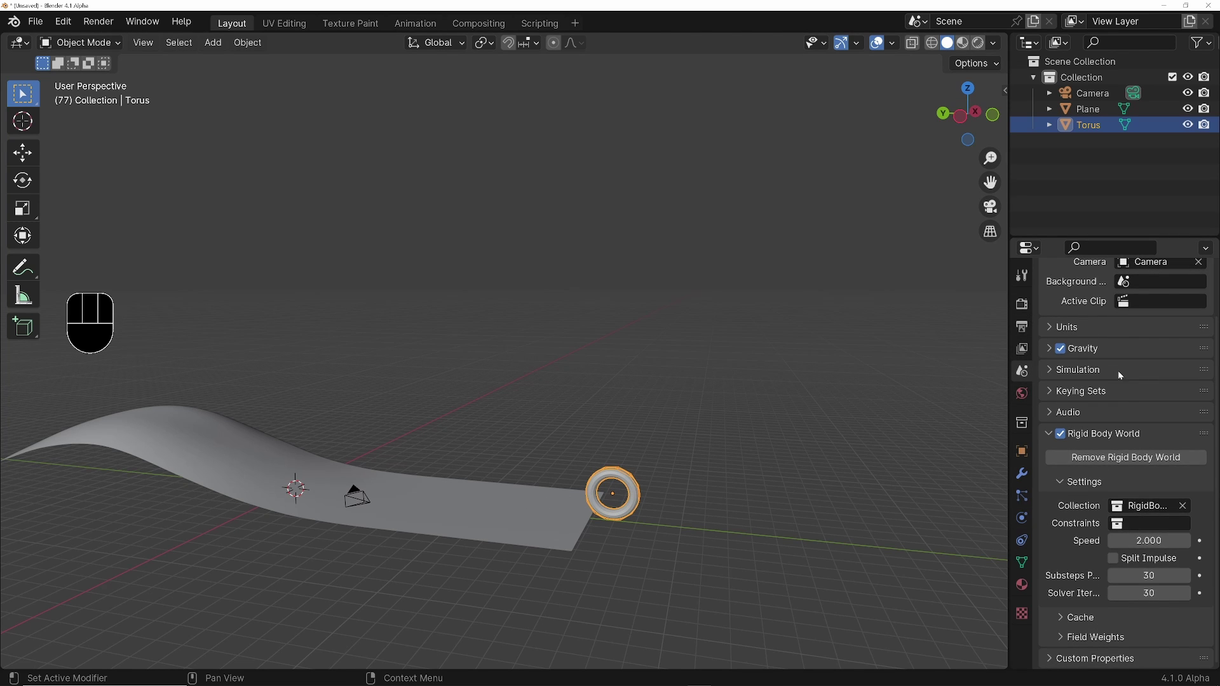
click(1080, 618)
scroll(1119, 572, down, 6)
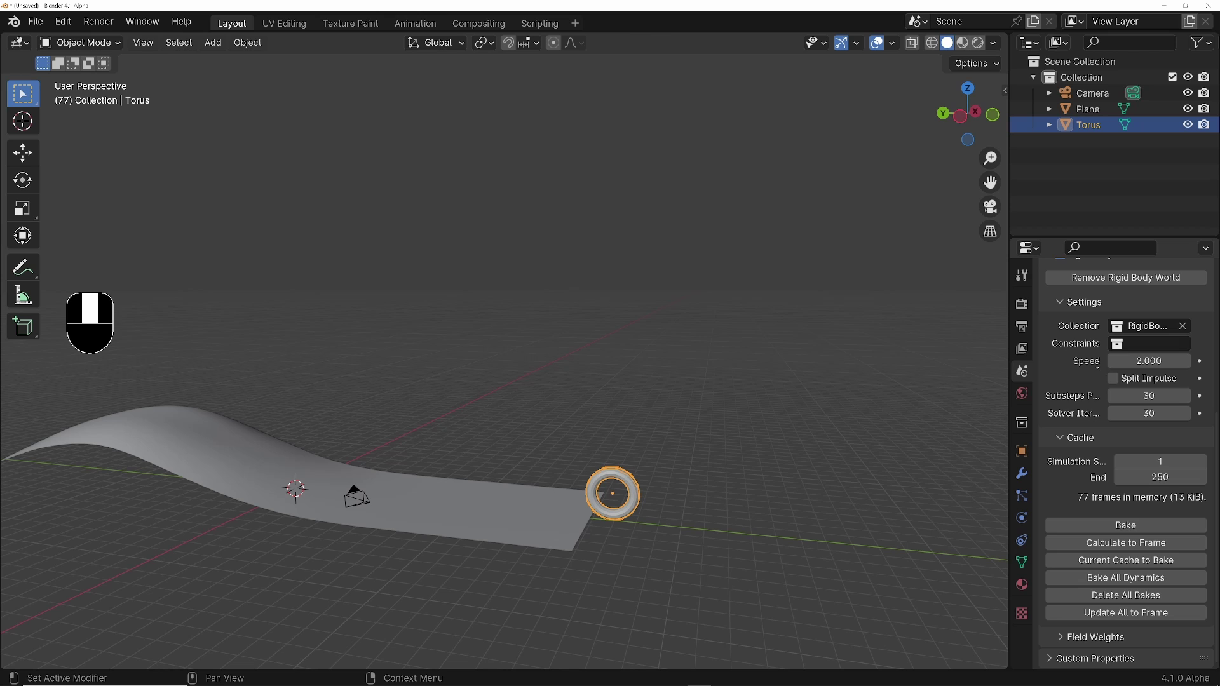
click(1137, 525)
key(shift+Left)
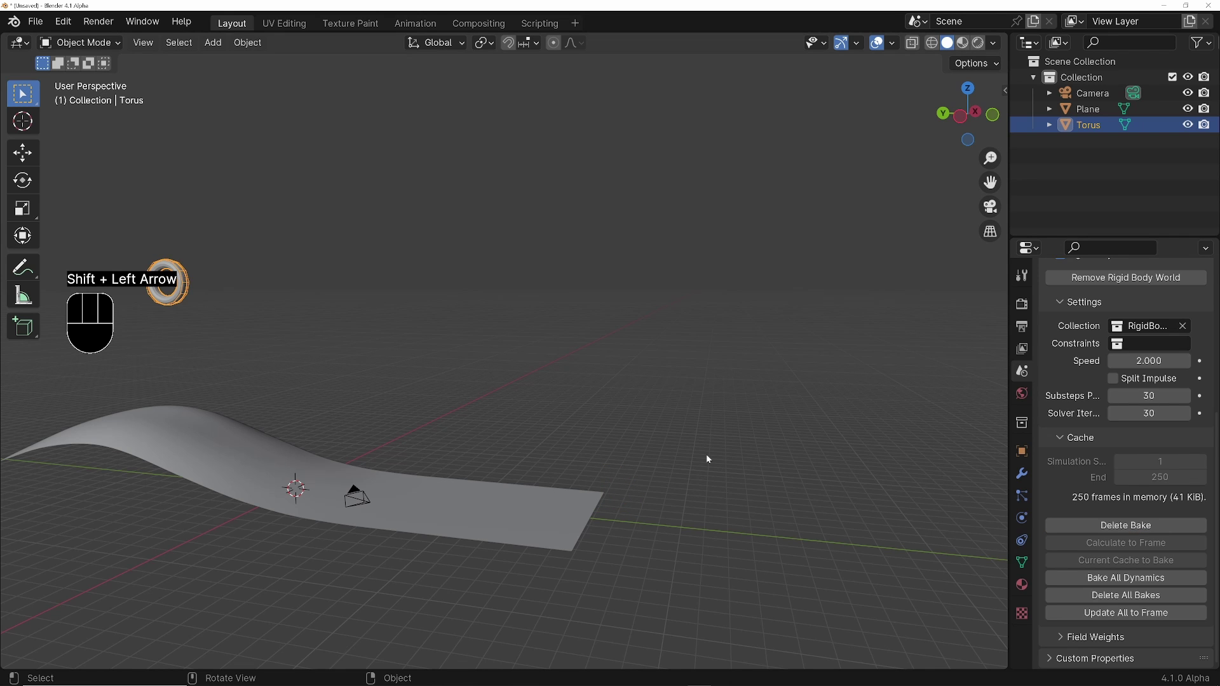
Bake the torus's rigid body motion to keyframes from frame 1 to 250 with a frame step of 1.
shift+middle_drag(381, 441, 490, 470)
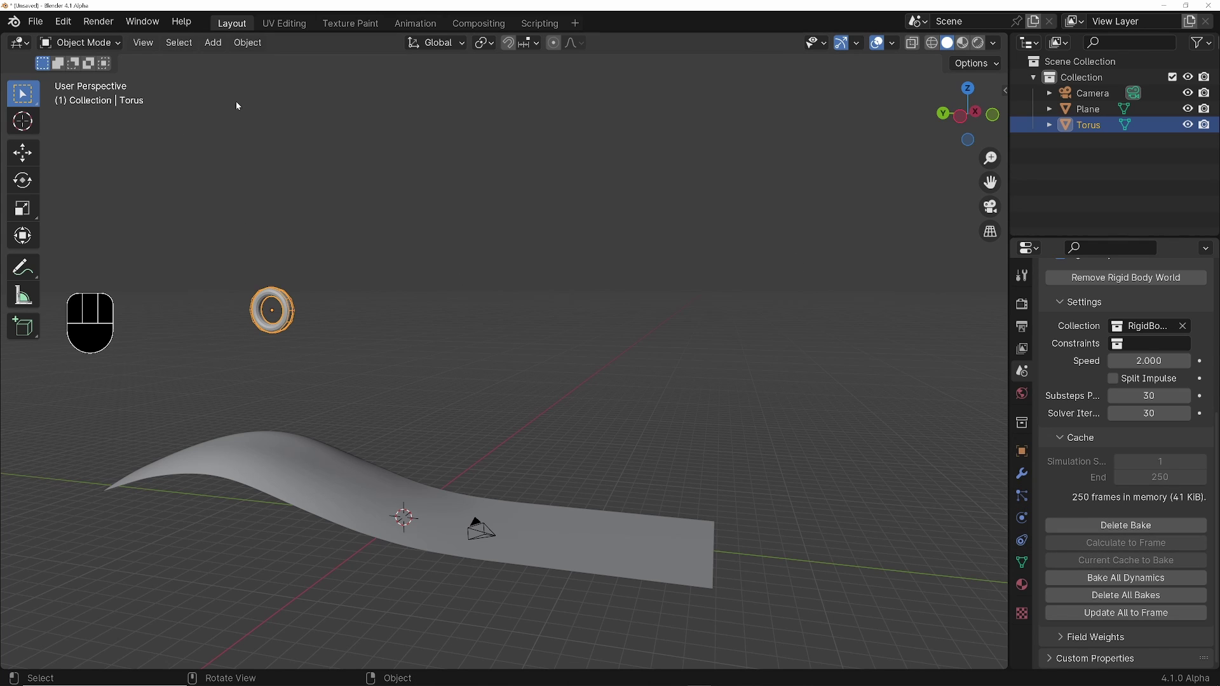
click(251, 42)
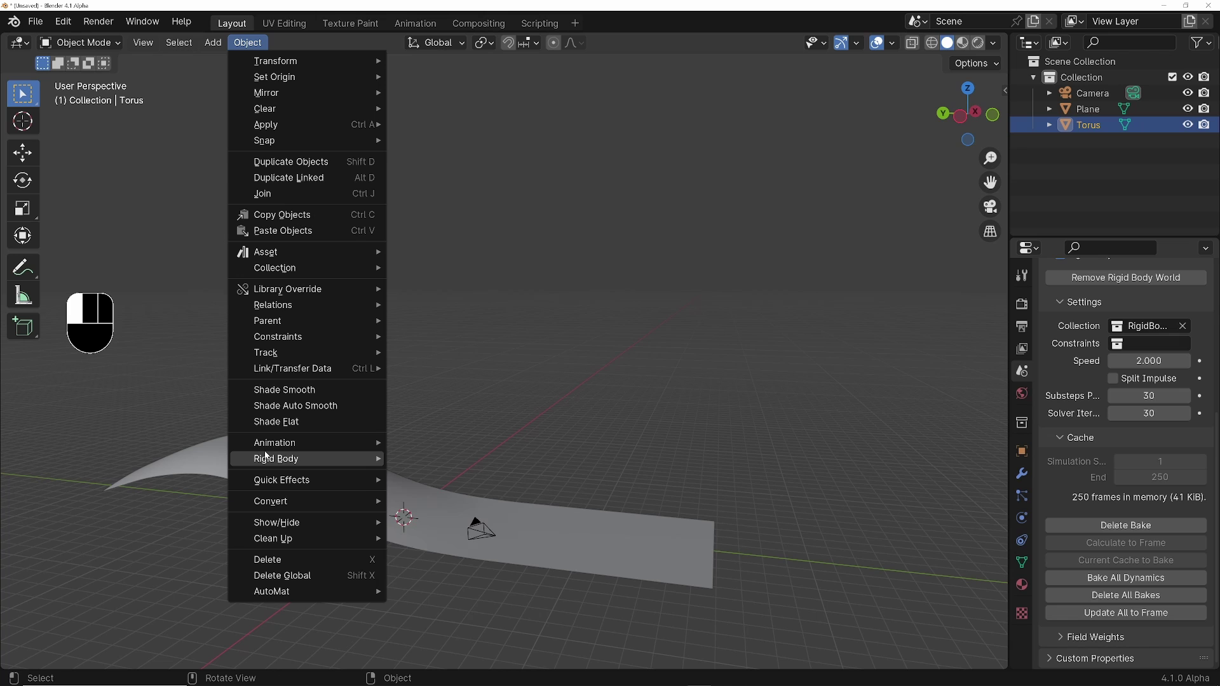
mouse_move(268, 459)
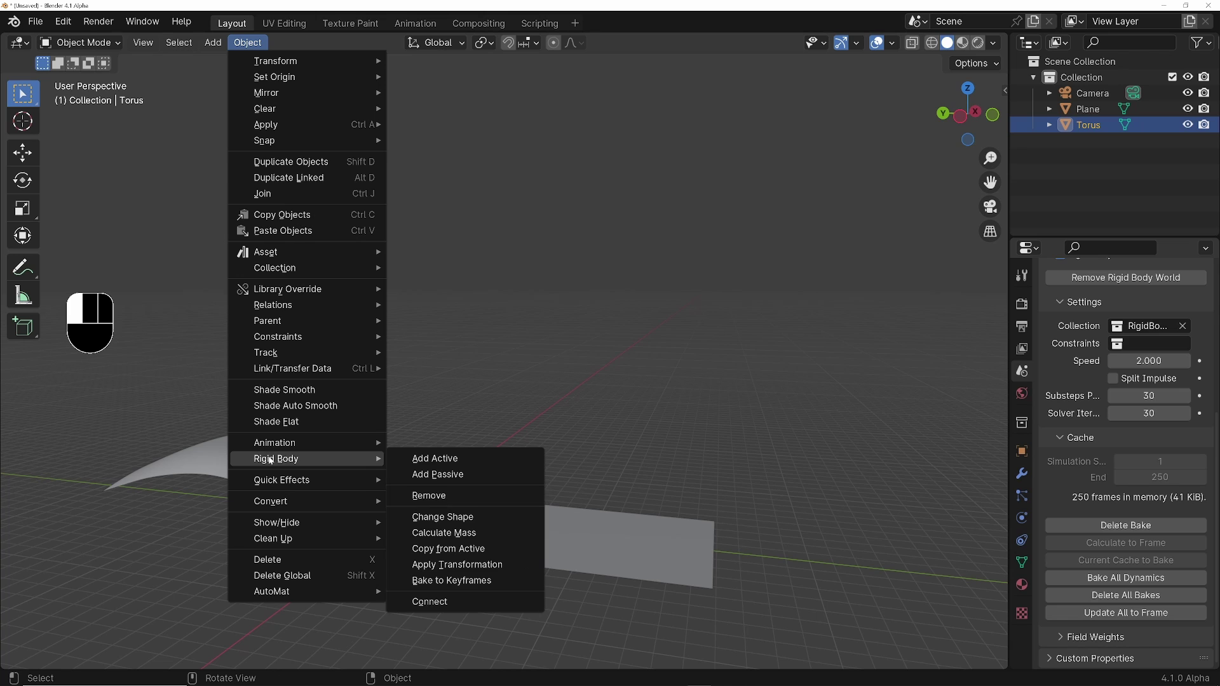
click(455, 580)
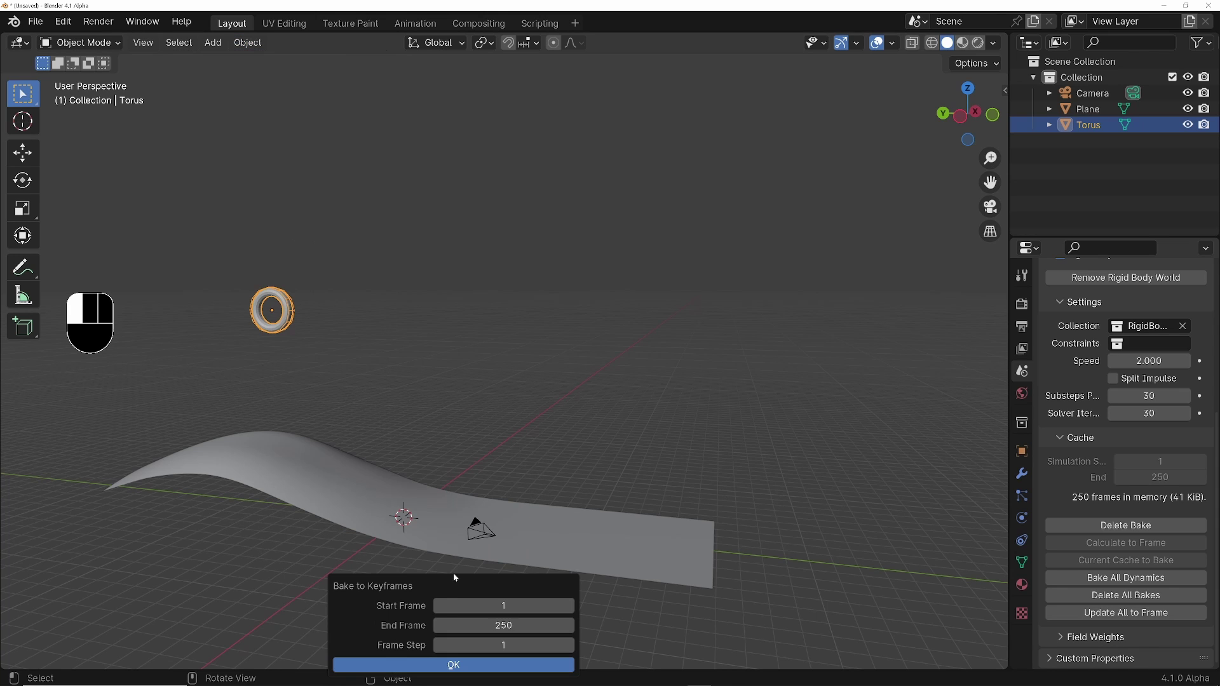
click(466, 667)
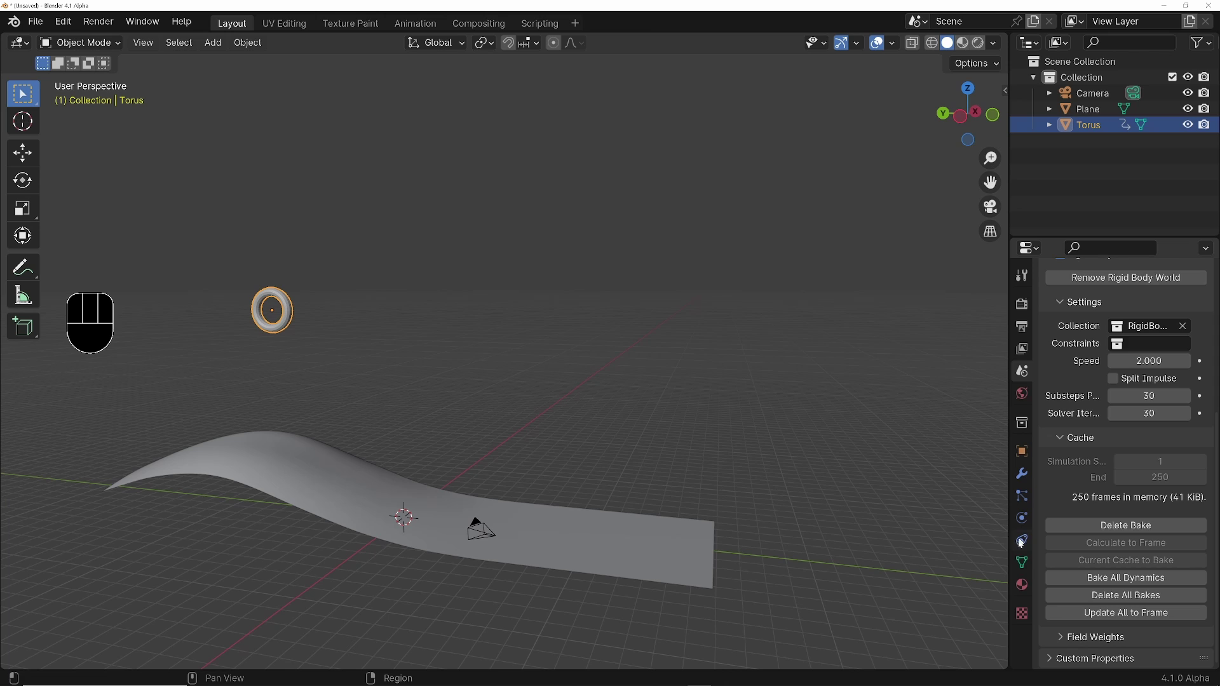
Remove the rigid body physics from the ramp plane.
click(1022, 518)
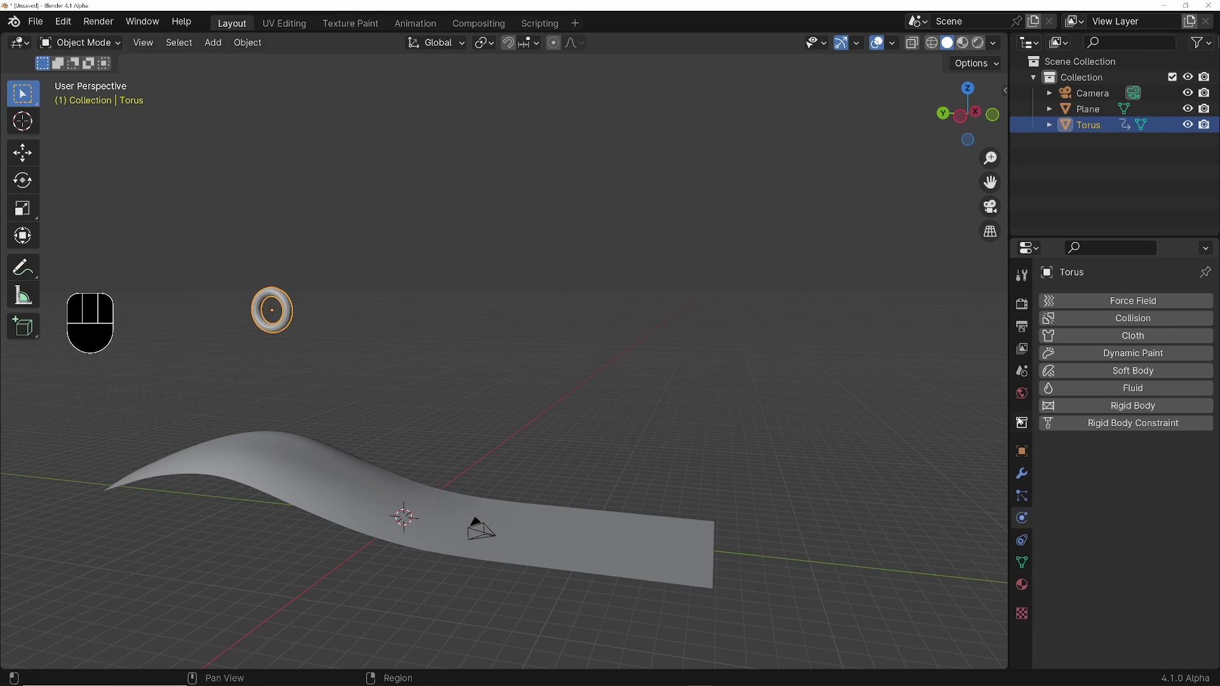
click(558, 515)
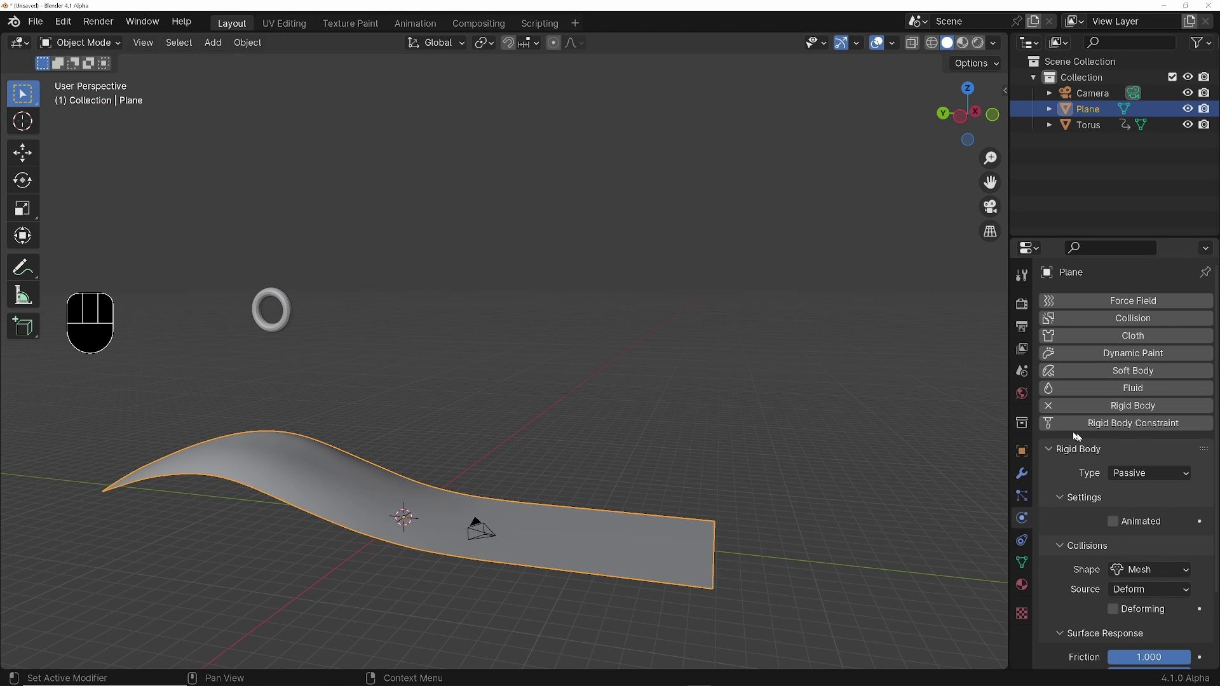
click(1050, 407)
Play the keyframed torus animation to check it, and return to the first frame.
key(space)
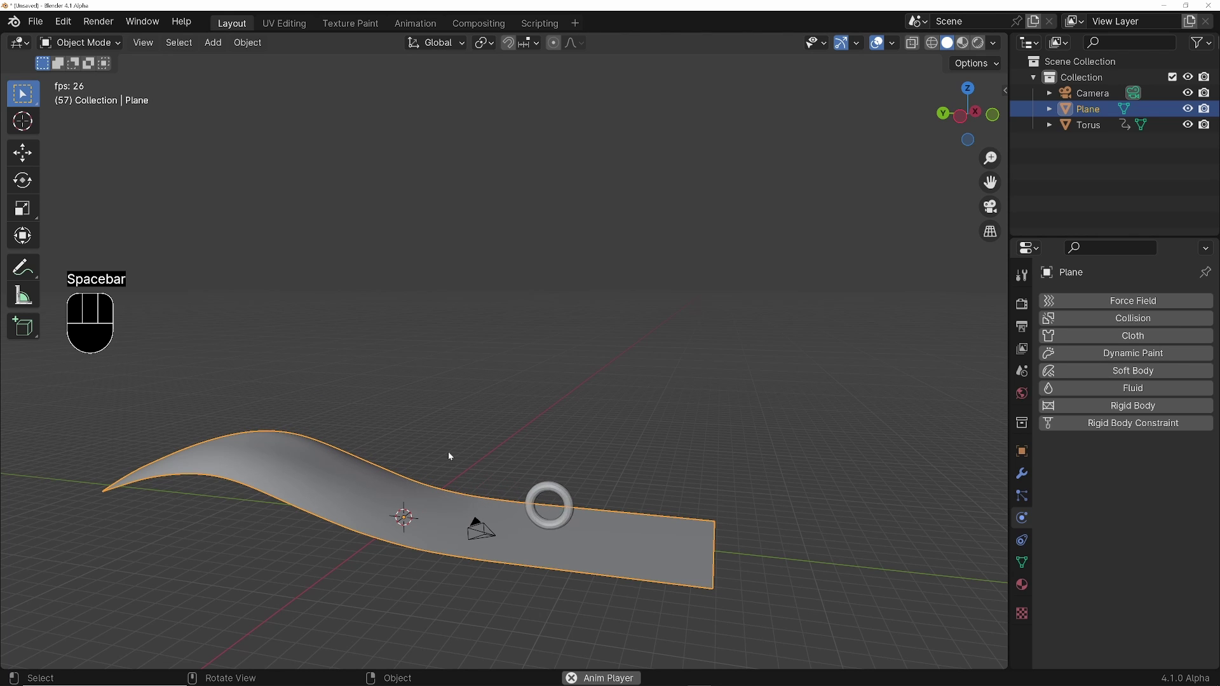
key(space)
key(shift+Left)
Add Dynamic Paint to the ramp plane as a canvas and set its surface type to Displace.
middle_drag(451, 456, 549, 396)
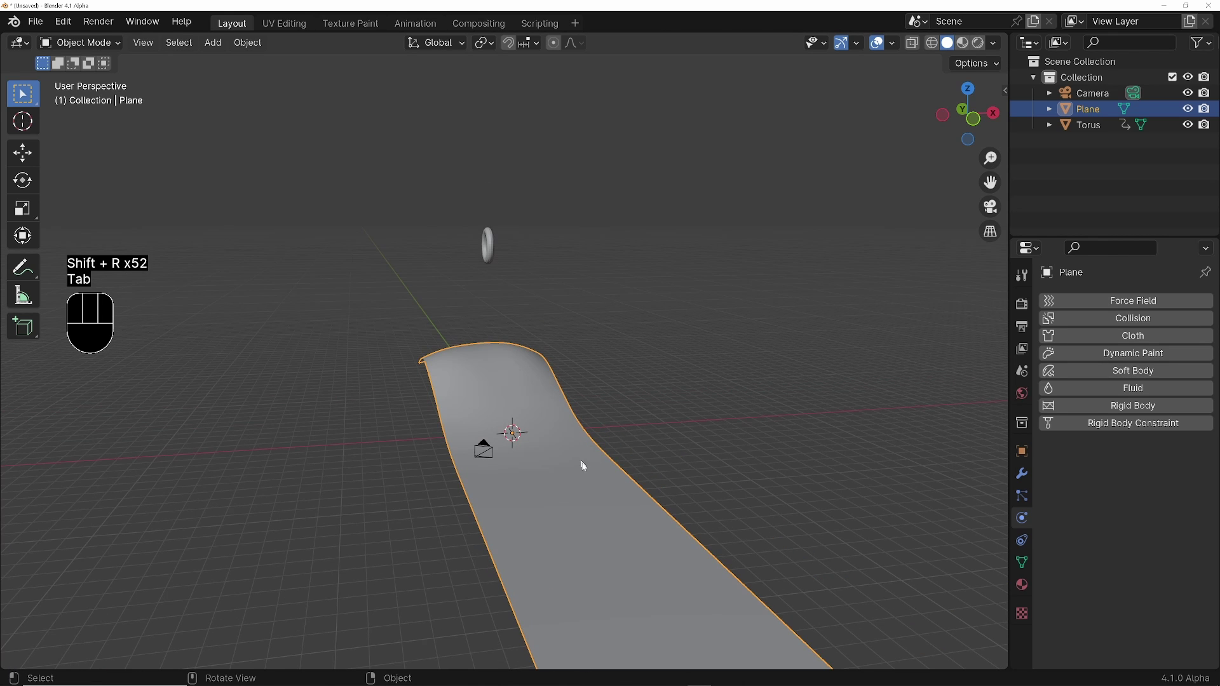
click(1121, 354)
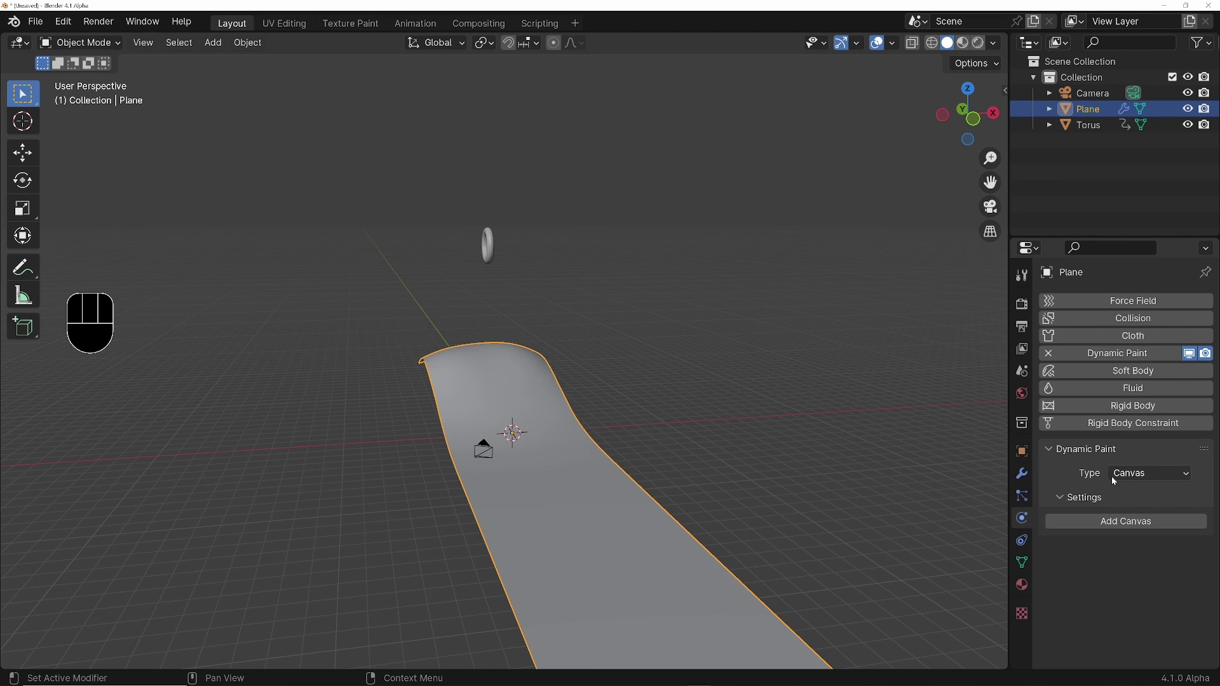
click(1127, 522)
scroll(1134, 527, down, 5)
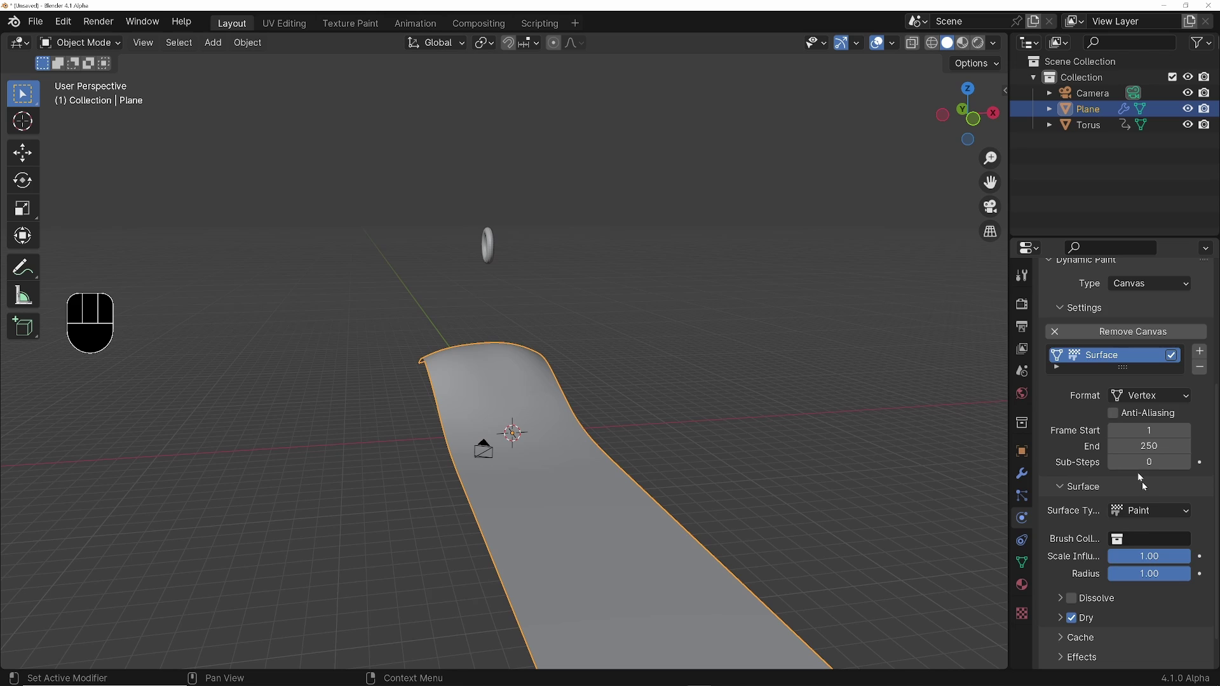
click(1145, 511)
click(1160, 548)
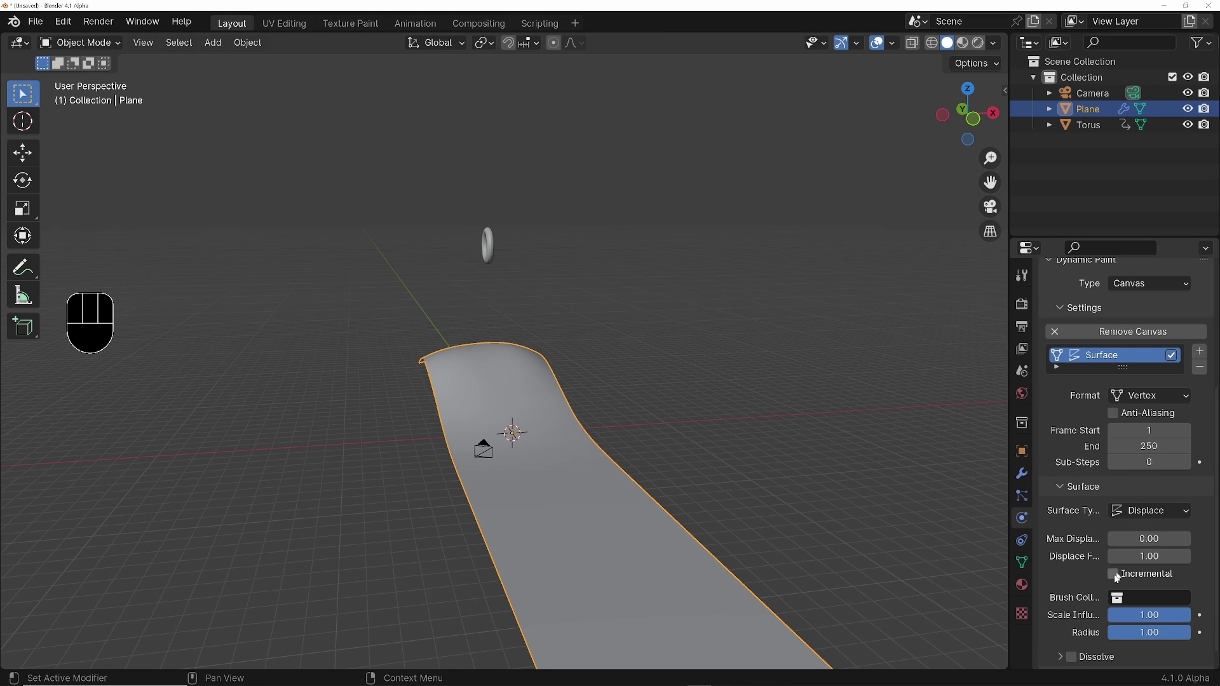
scroll(1093, 579, down, 1)
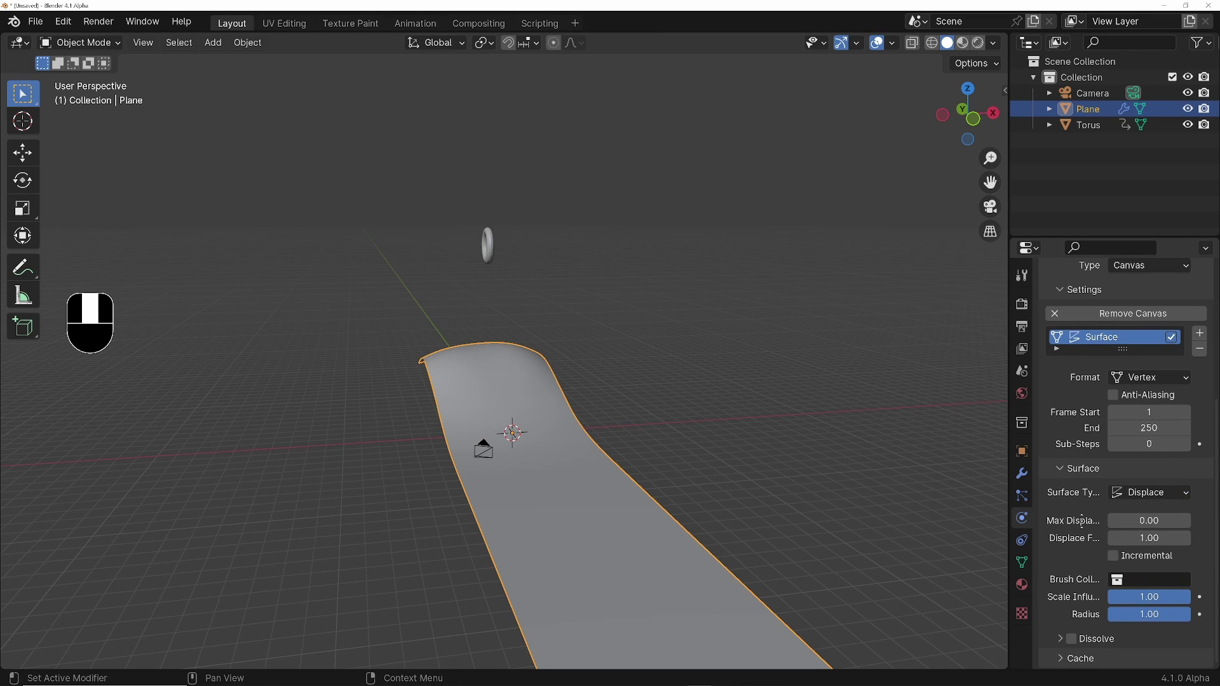
Add Dynamic Paint to the torus with type Brush and add the brush.
click(488, 246)
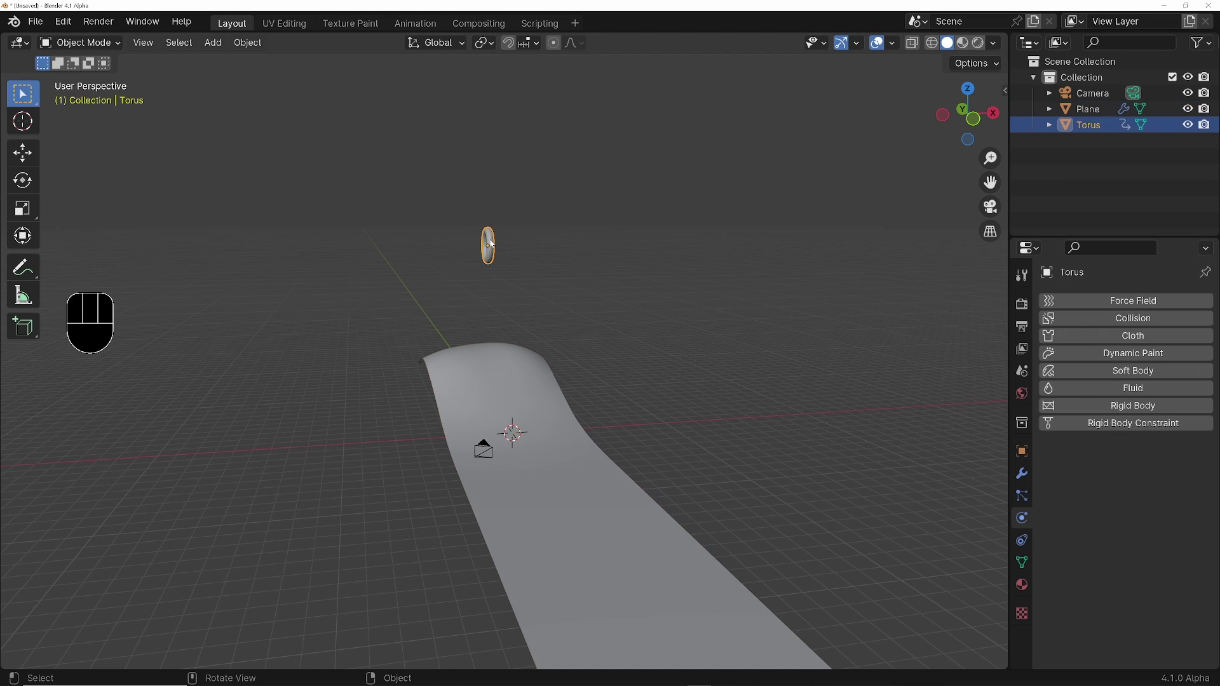
click(1129, 356)
click(1147, 476)
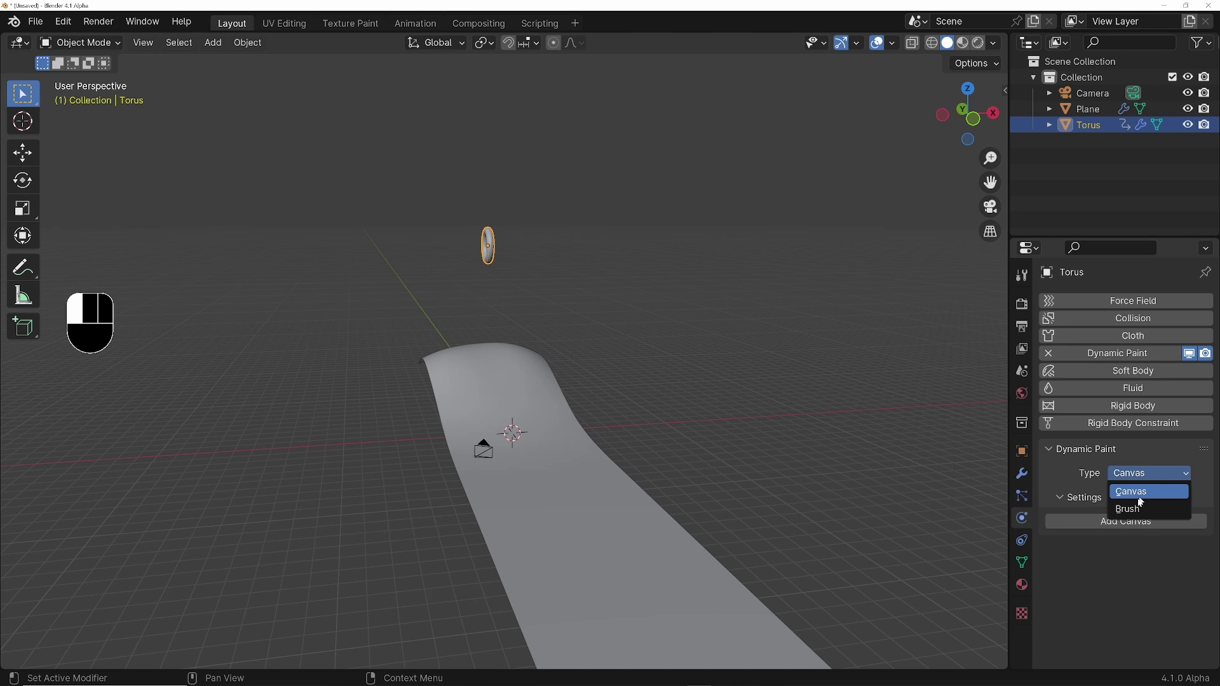
click(1130, 500)
click(1124, 521)
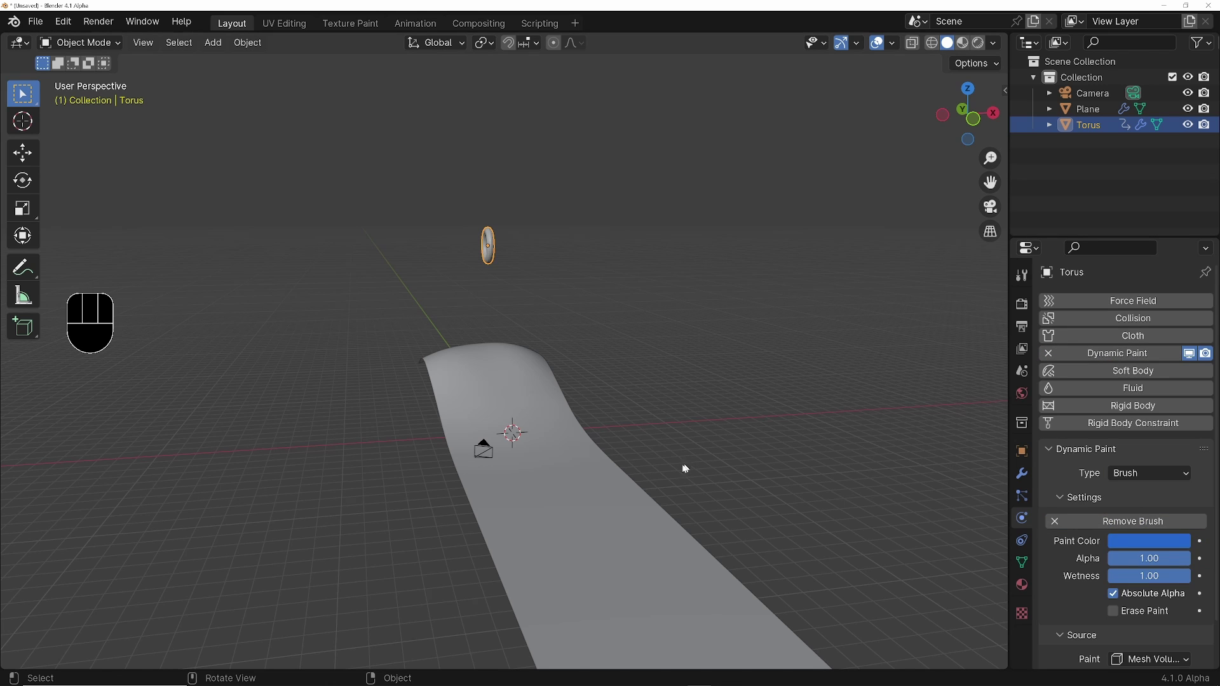
Play the animation to check whether the torus imprints the ramp, and return to the first frame.
middle_drag(685, 469, 618, 468)
scroll(1116, 631, down, 2)
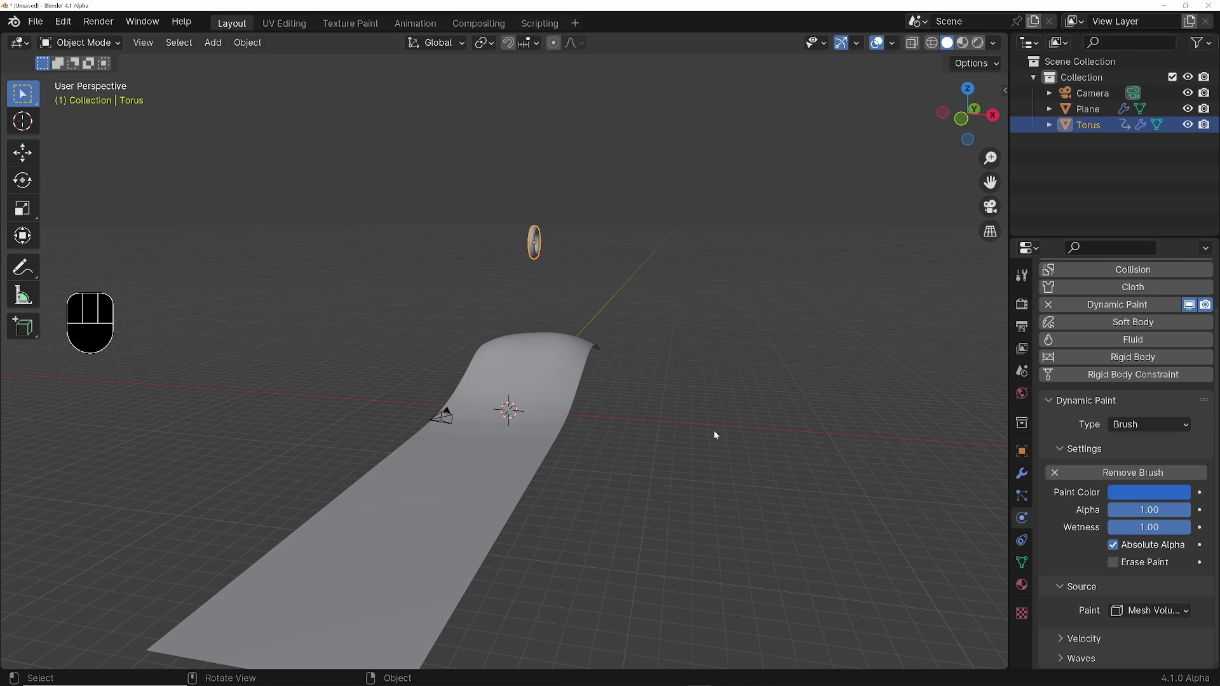
key(space)
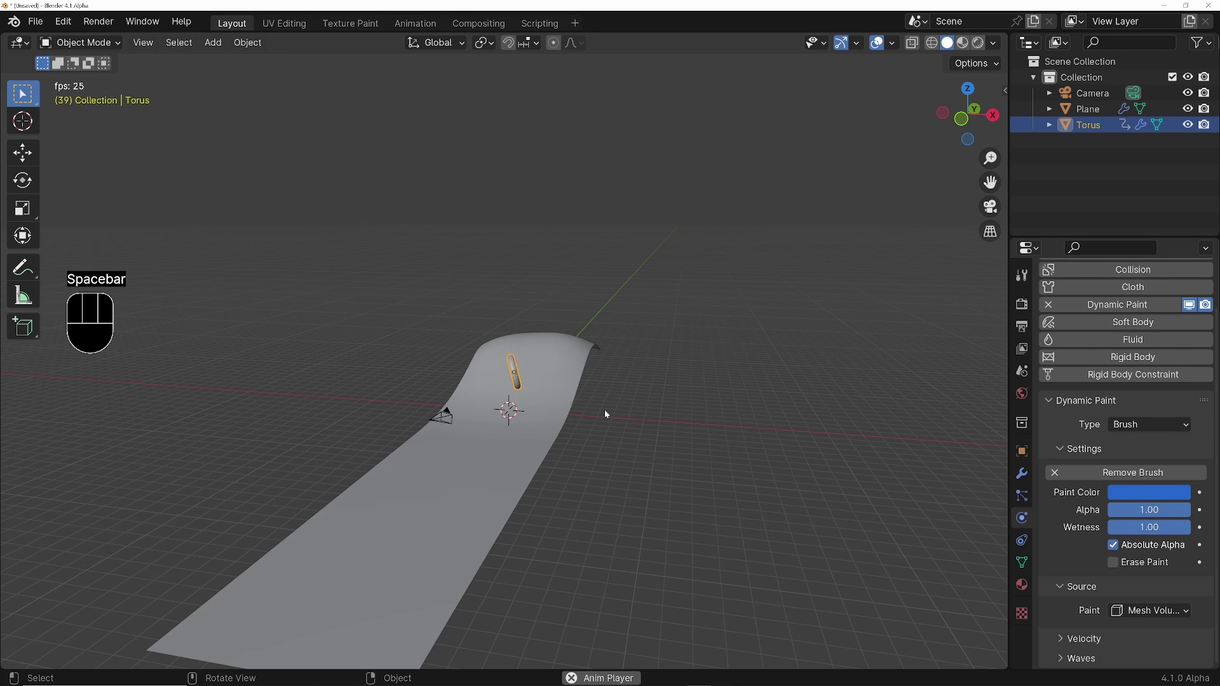
key(space)
key(Left)
key(shift+Left)
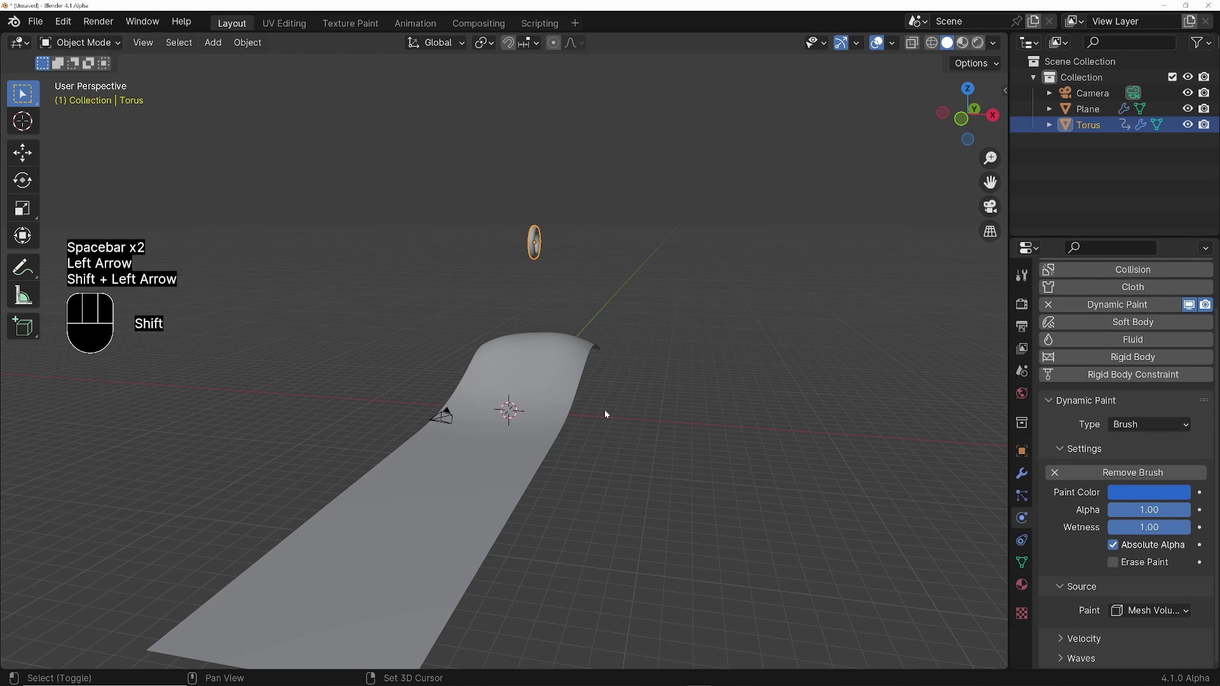
Move the ramp plane slightly upward along the global Z axis so it overlaps the torus's path.
middle_drag(519, 356, 610, 360)
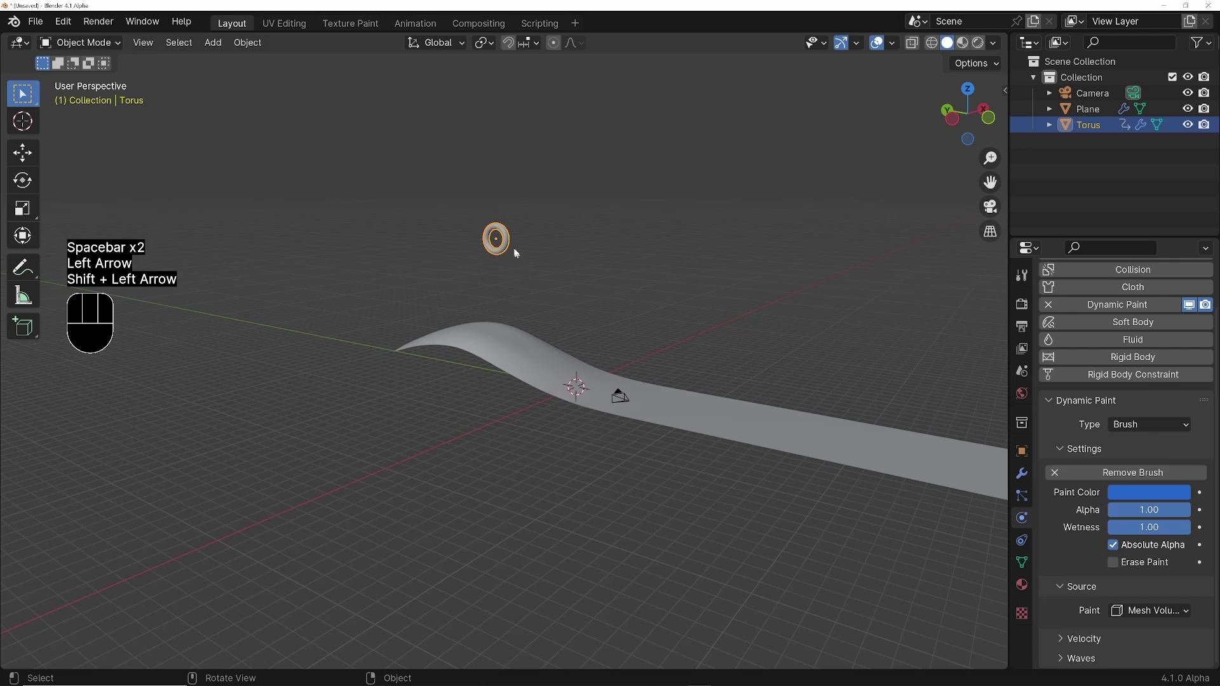
shift+middle_drag(506, 239, 490, 290)
ctrl+middle_drag(497, 335, 502, 273)
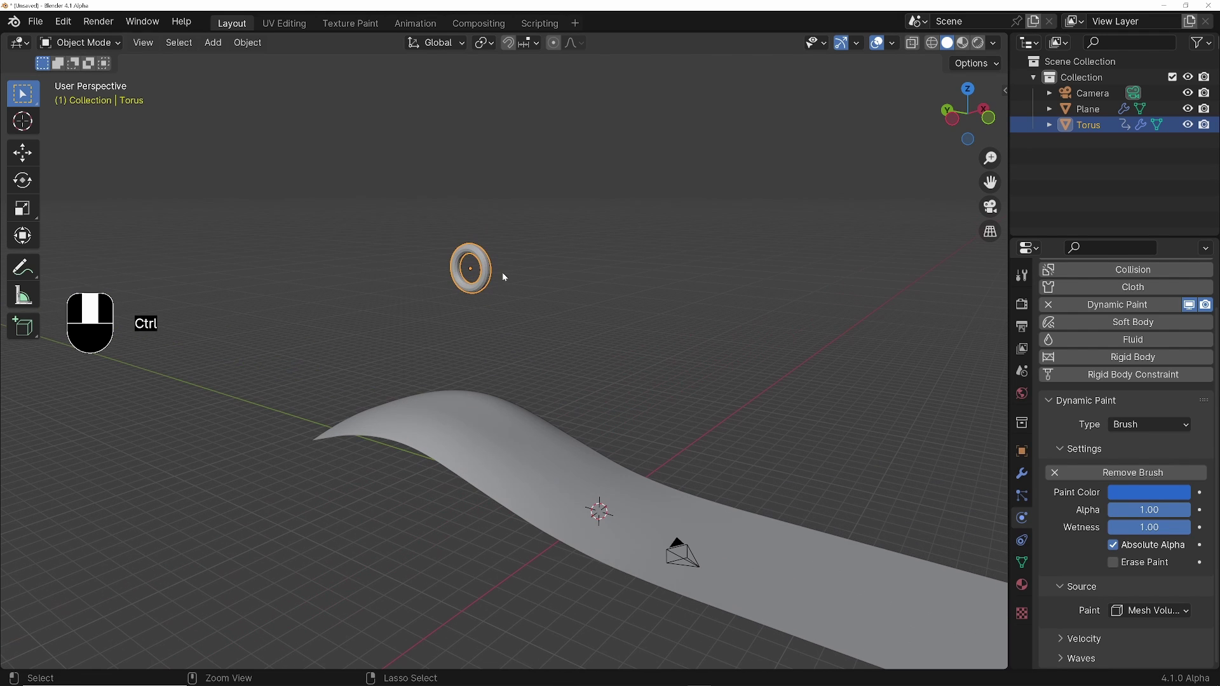
scroll(613, 506, down, 2)
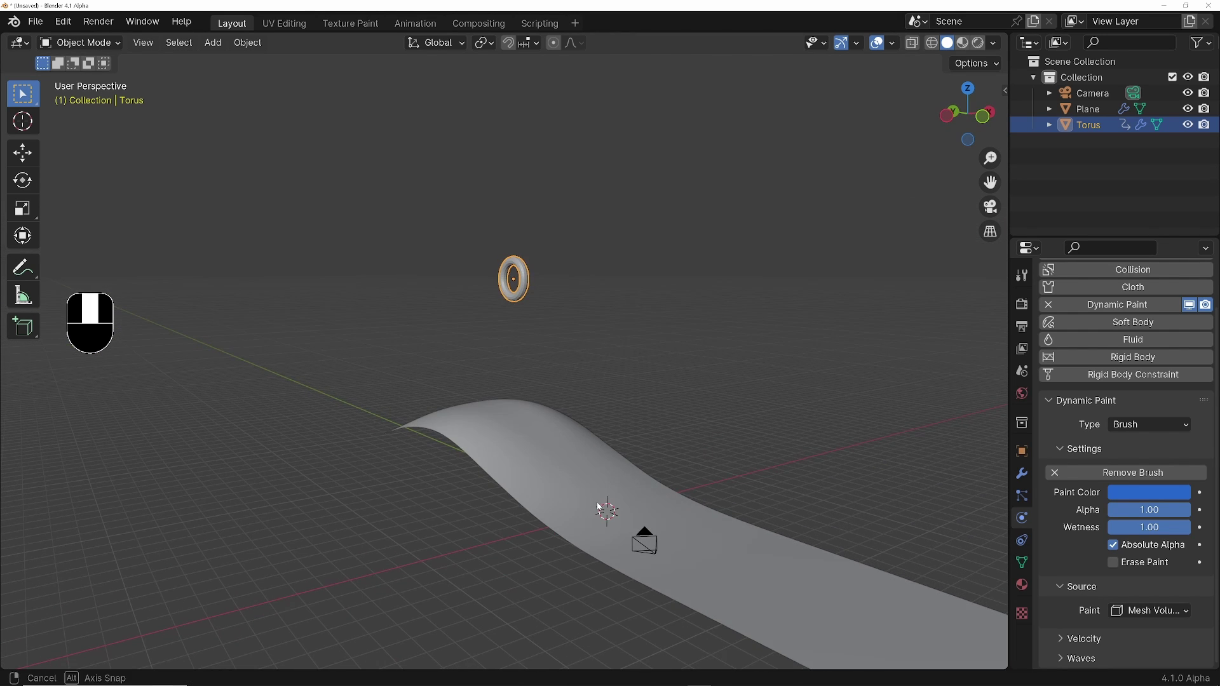
click(603, 507)
key(g)
key(z)
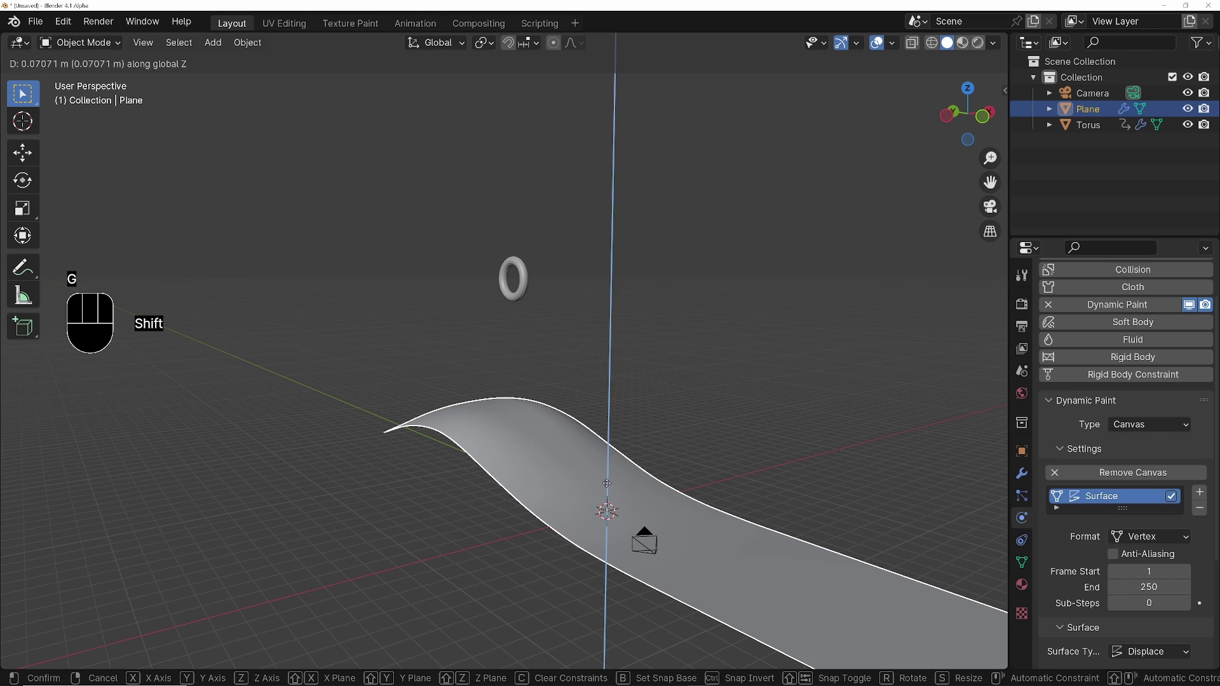
click(605, 449)
Play the animation to inspect the groove the torus leaves in the raised ramp, and return to the first frame.
key(space)
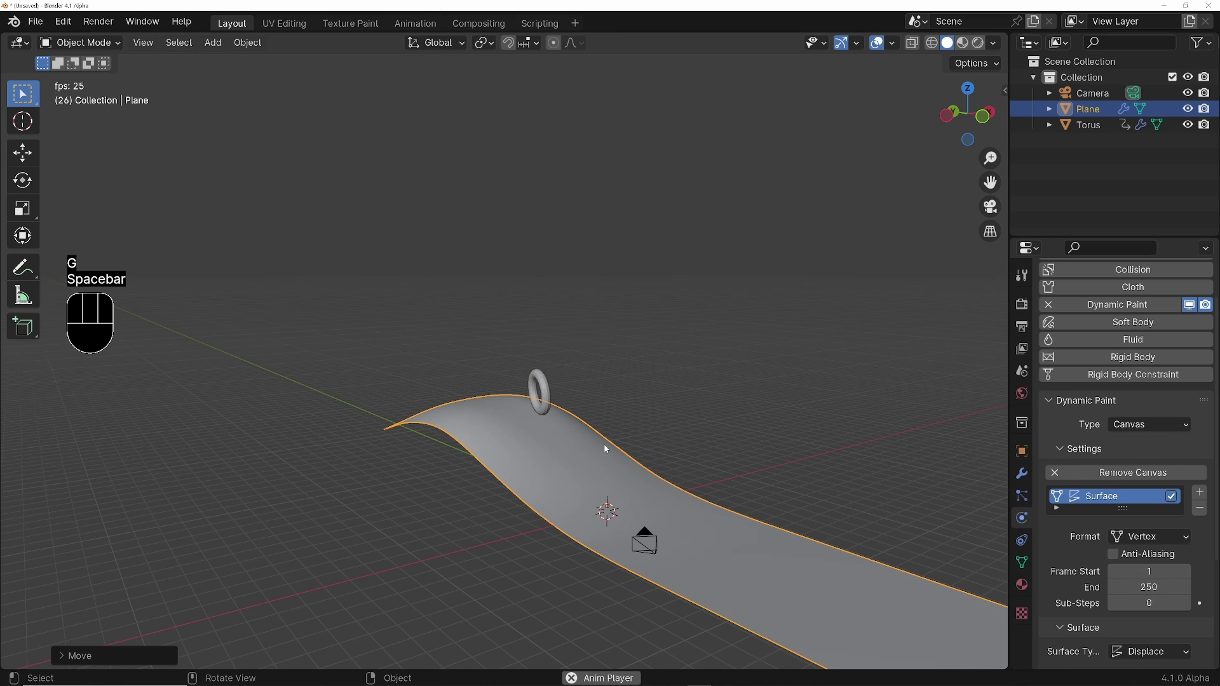
key(space)
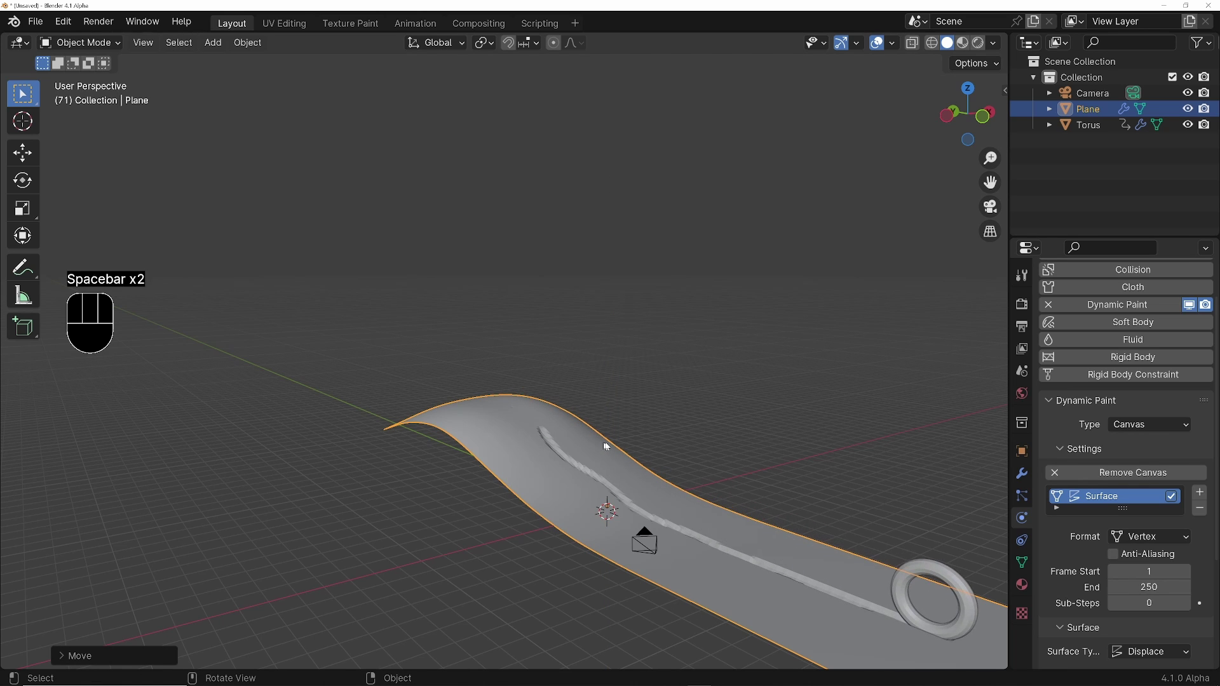
middle_drag(607, 449, 737, 464)
key(shift+Left)
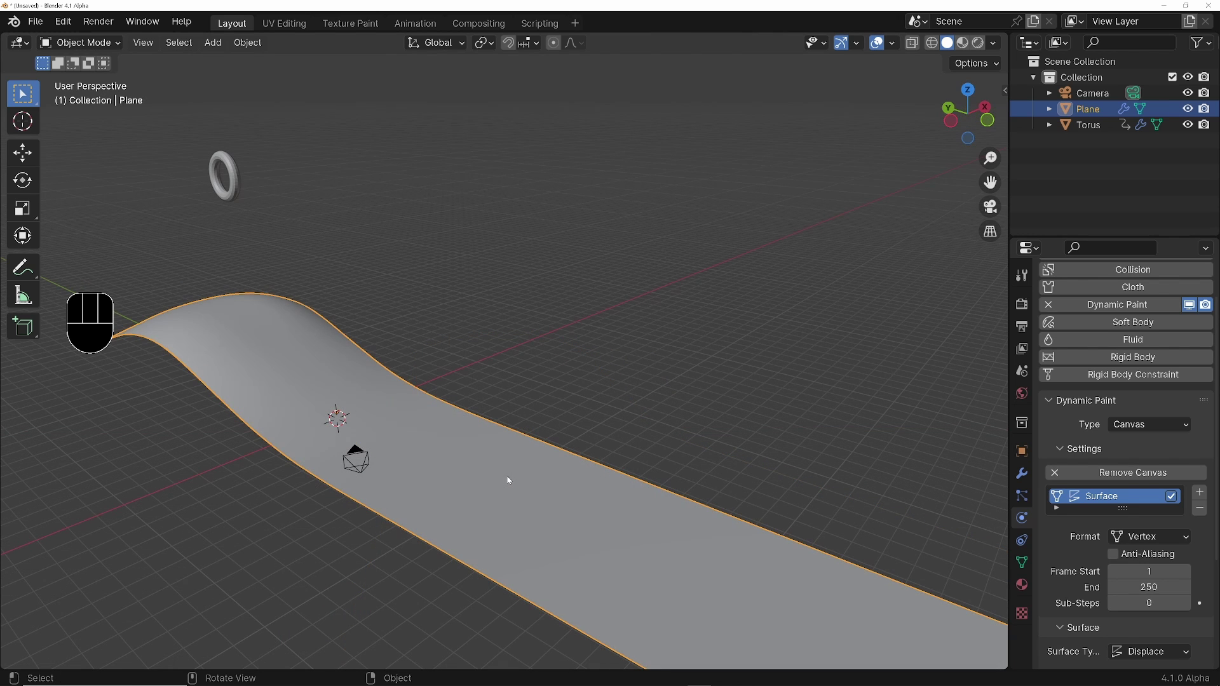
Lock the camera to the view and reframe it on the rolling torus and its track along the ramp.
key(KP_0)
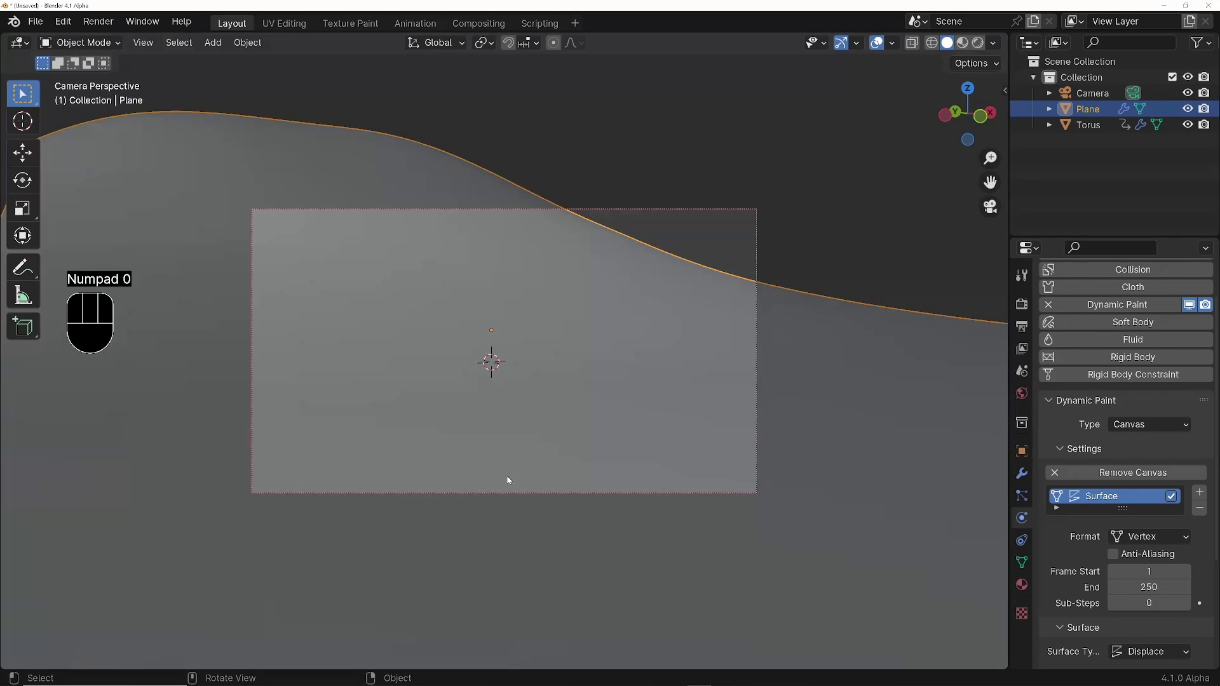
key(n)
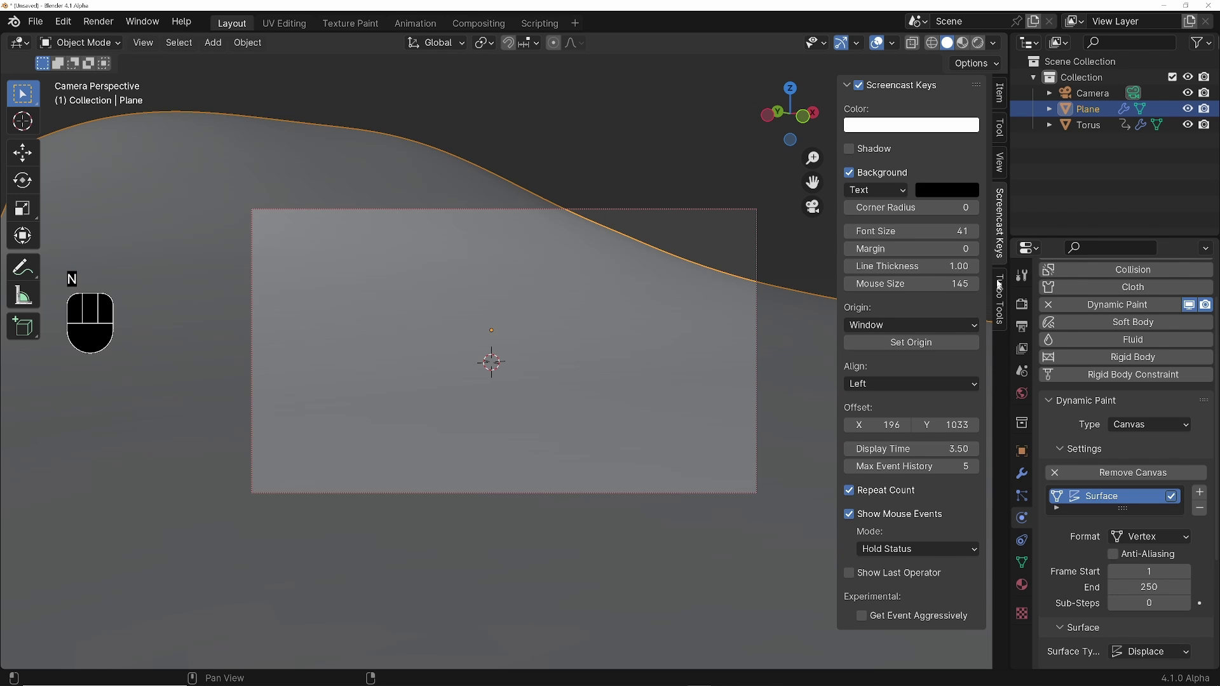
click(1000, 166)
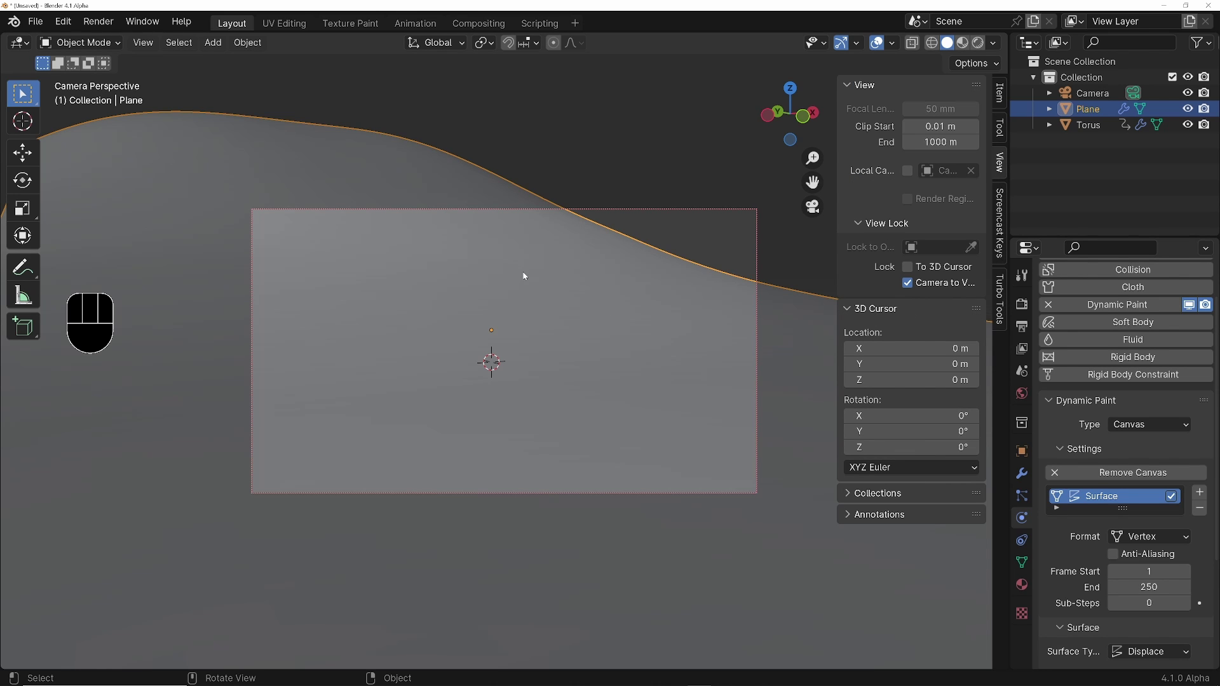
mouse_move(523, 275)
ctrl+middle_down()
mouse_move(496, 360)
mouse_move(453, 353)
mouse_move(482, 350)
mouse_move(454, 375)
mouse_move(523, 421)
mouse_move(537, 400)
ctrl+middle_up()
key(space)
key(Home)
key(t)
key(n)
Shade the torus smooth and give it a level 2 Subdivision Surface modifier.
click(543, 228)
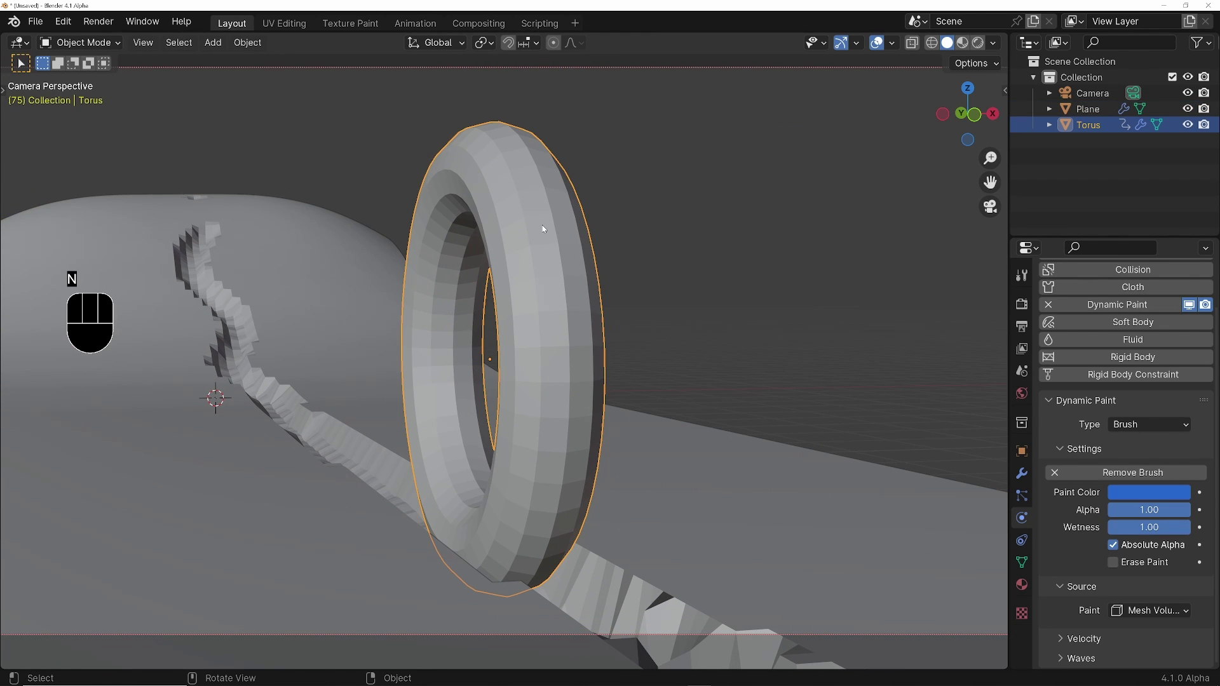
right_click(557, 223)
click(558, 222)
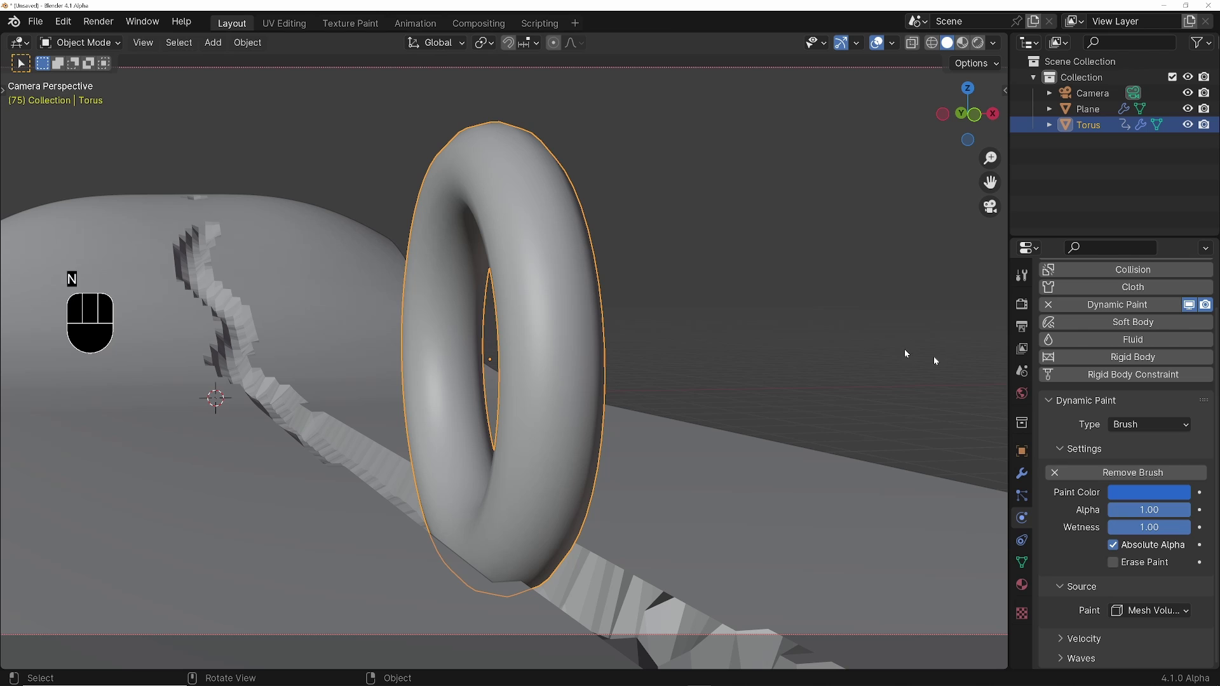
key(ctrl+2)
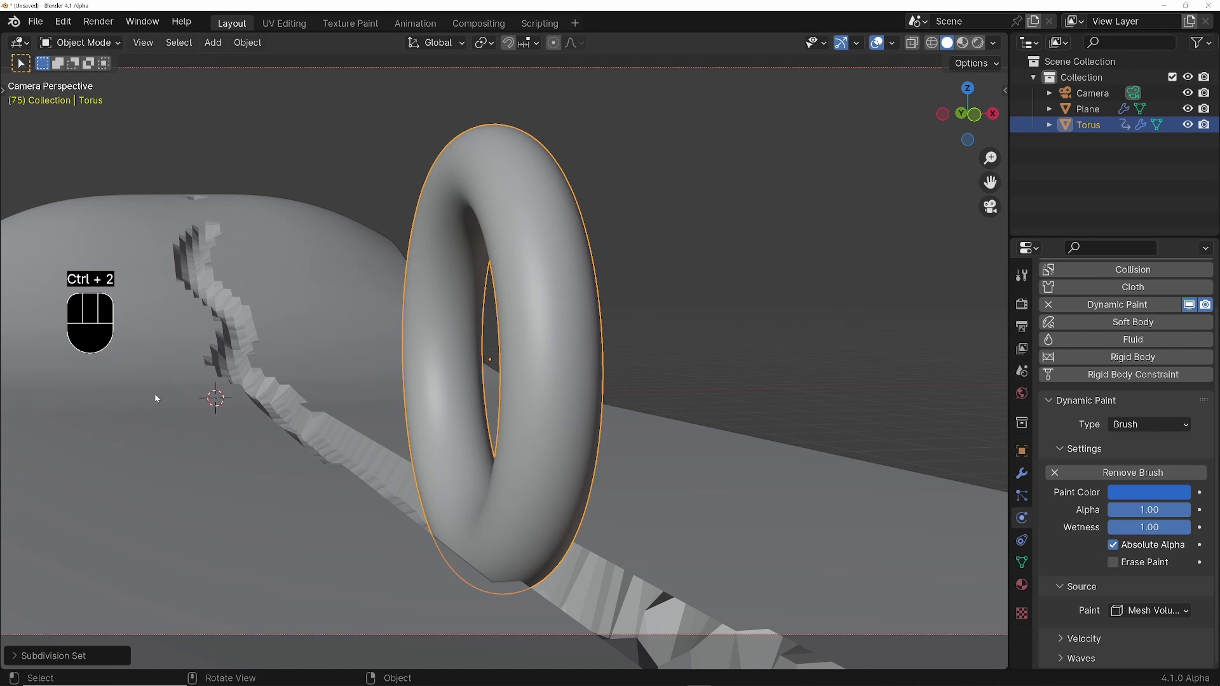
Apply Shade Smooth to the ramp plane.
click(700, 457)
right_click(700, 457)
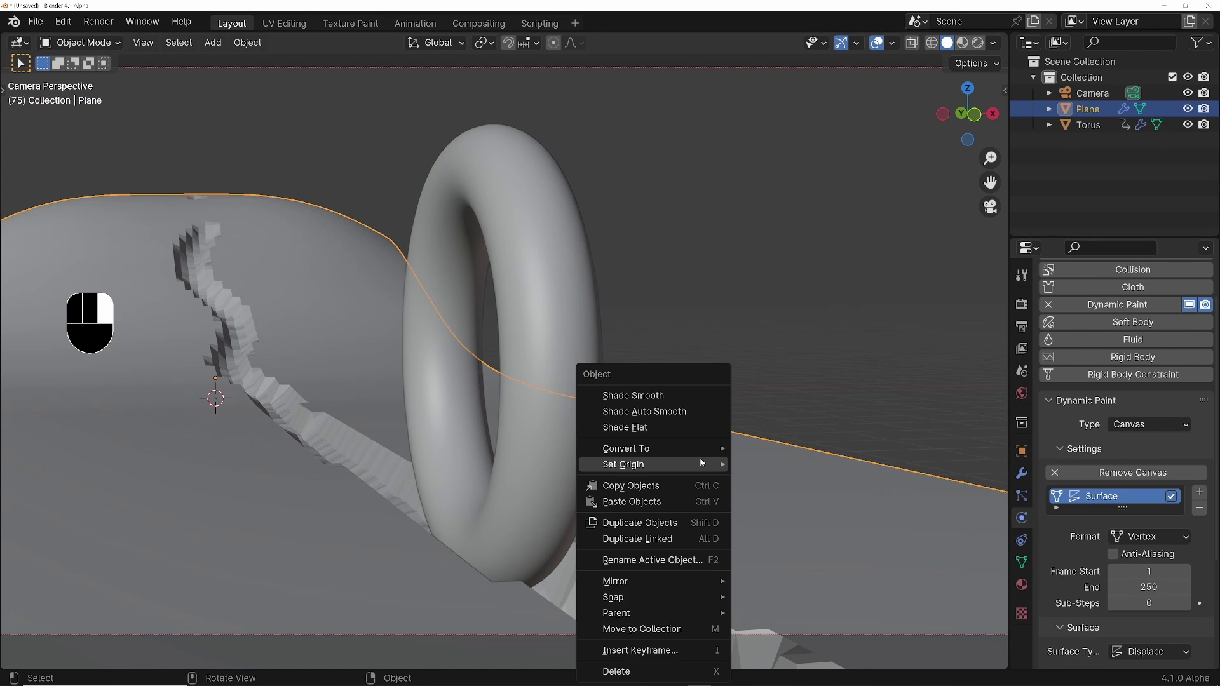
click(692, 398)
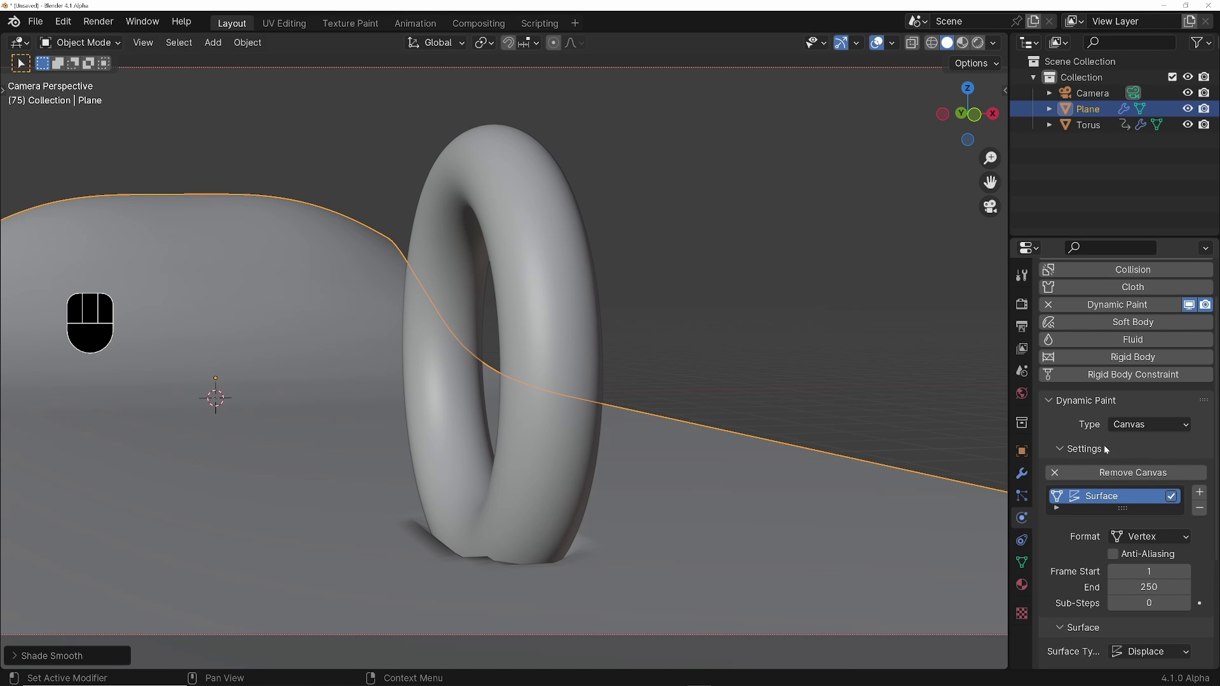
Add a Subdivision Surface modifier to the ramp plane, adjusting its viewport level, and replay the animation from the first frame.
click(1022, 473)
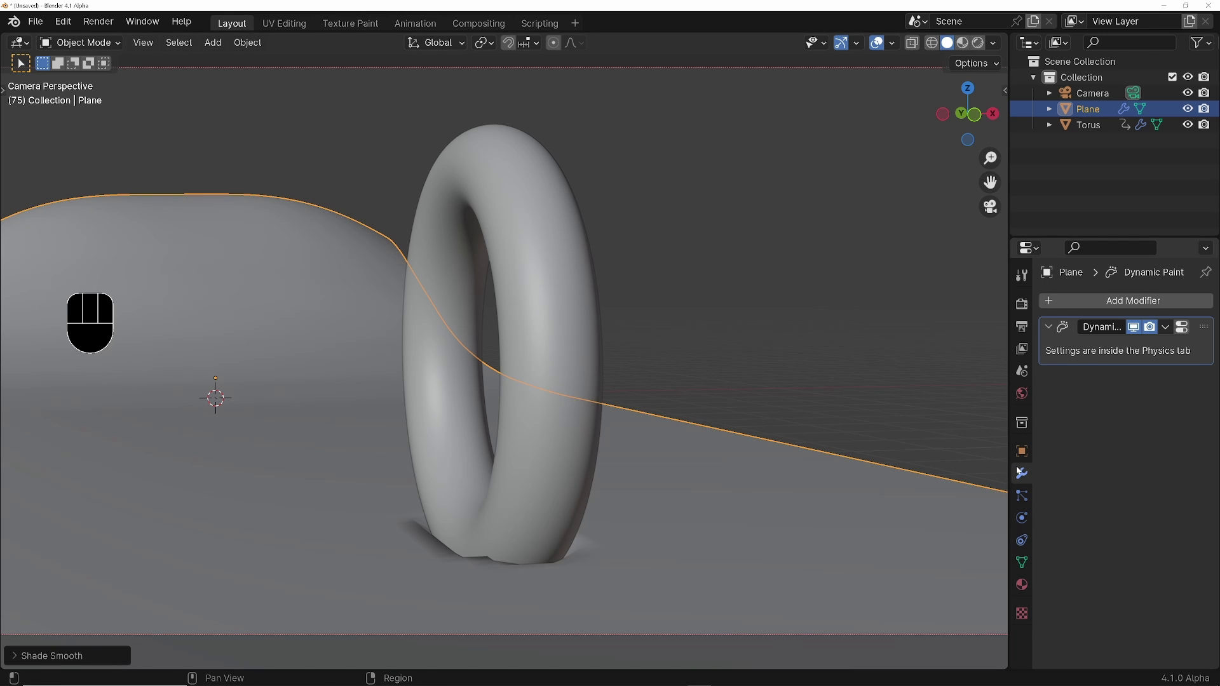
click(1120, 314)
mouse_move(1025, 359)
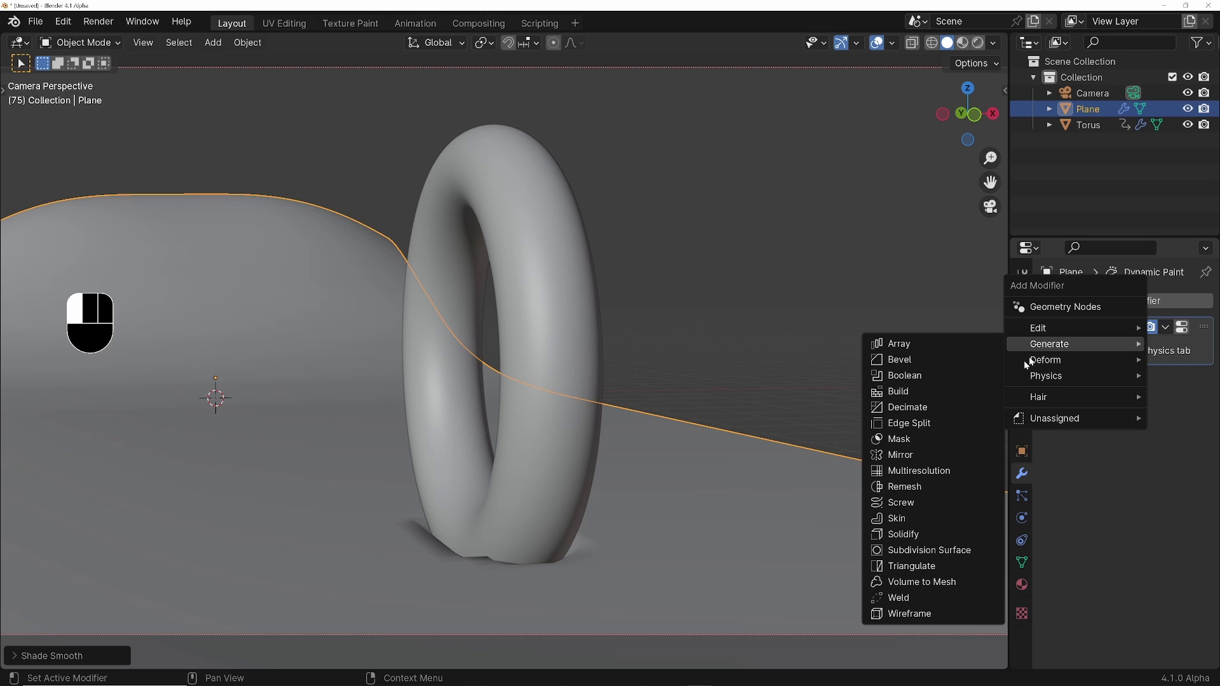
click(924, 550)
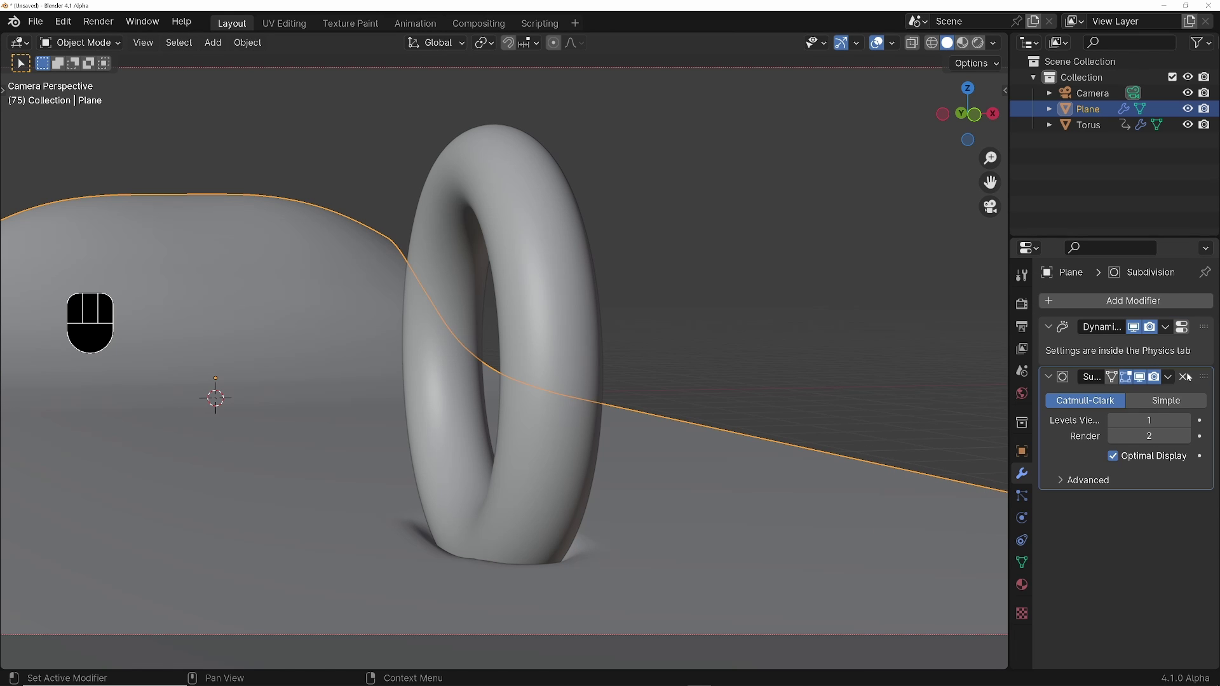
drag(1158, 416, 1175, 418)
key(shift+Left)
key(space)
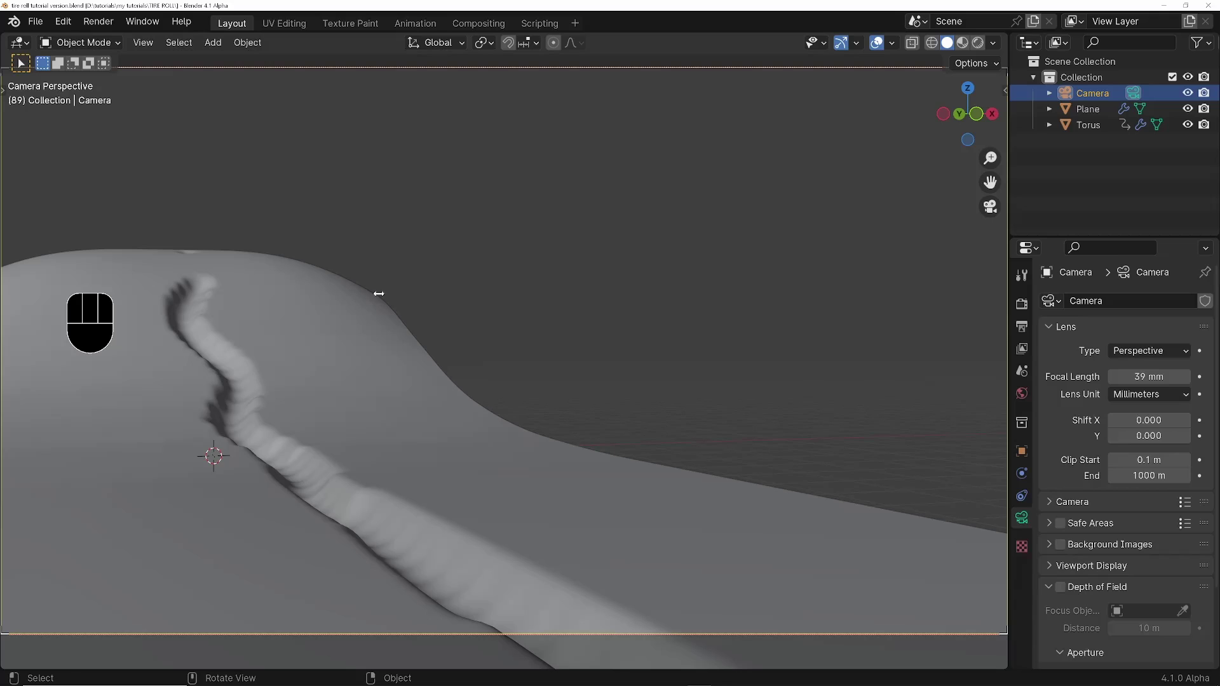
Split the 3D viewport horizontally into two areas and fit the camera frame in the larger one.
drag(1007, 668, 727, 442)
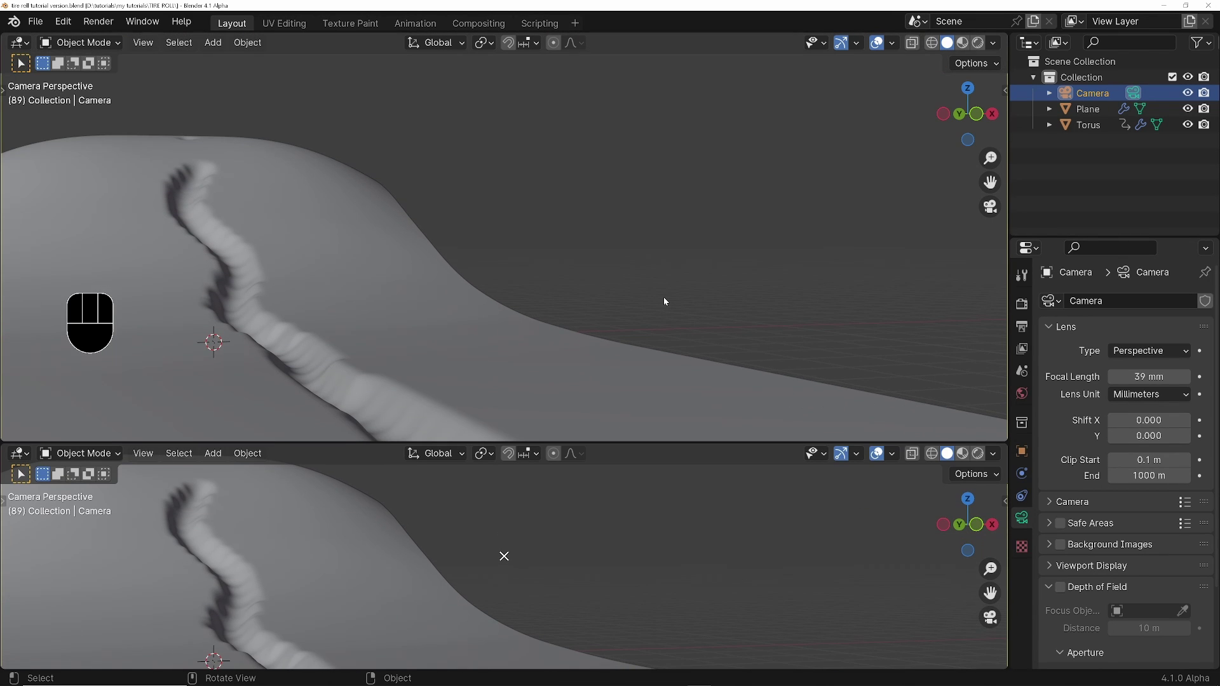
key(Home)
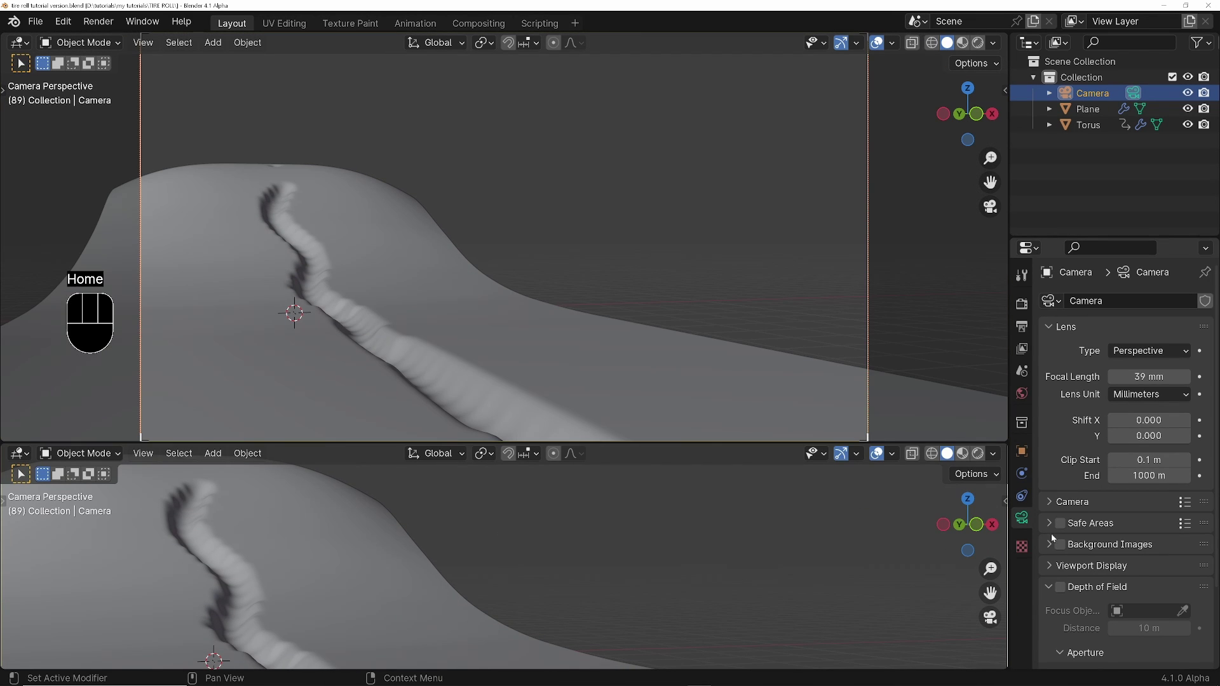
Set the camera's passepartout opacity to 1.000 in its viewport display settings.
click(1065, 564)
scroll(1109, 583, down, 8)
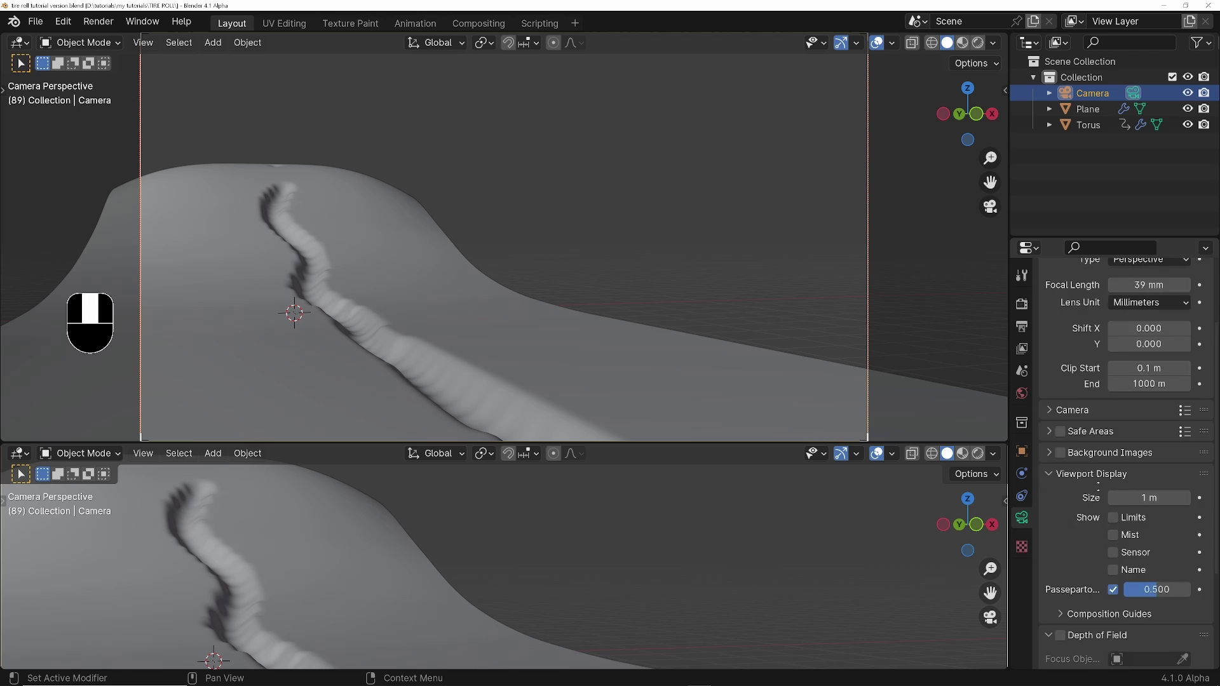
drag(1155, 448, 1188, 448)
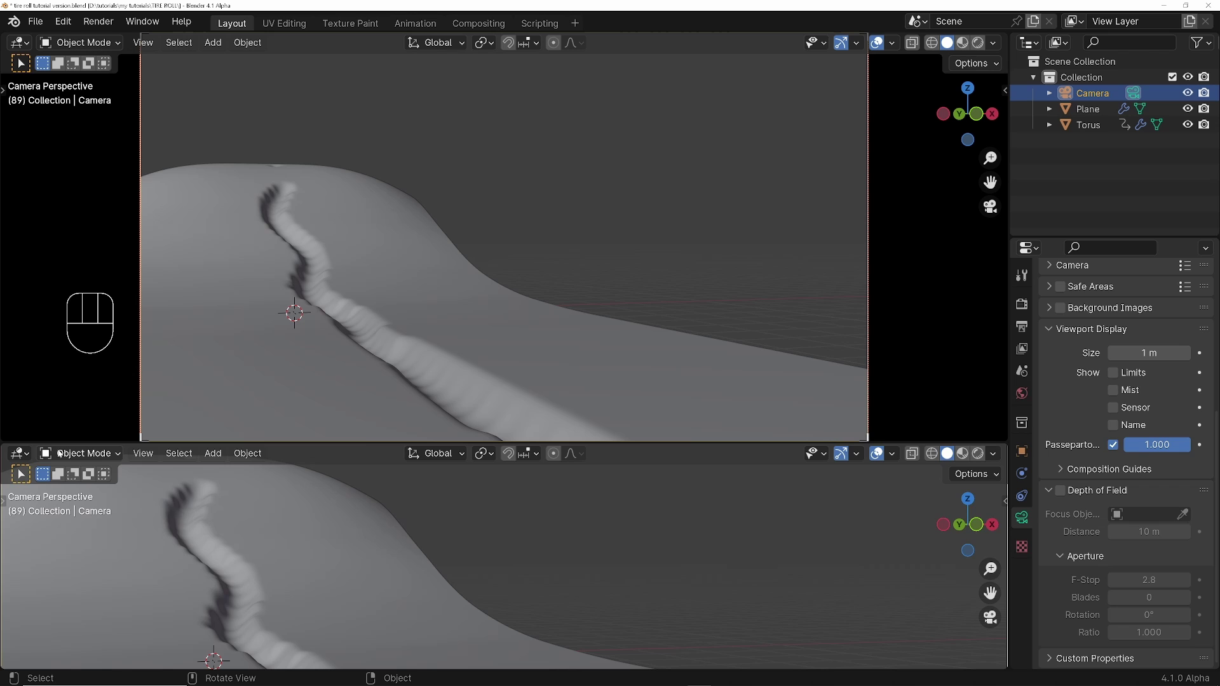
Change the lower 3D view area to a Shader Editor and show the camera view in rendered shading.
click(19, 453)
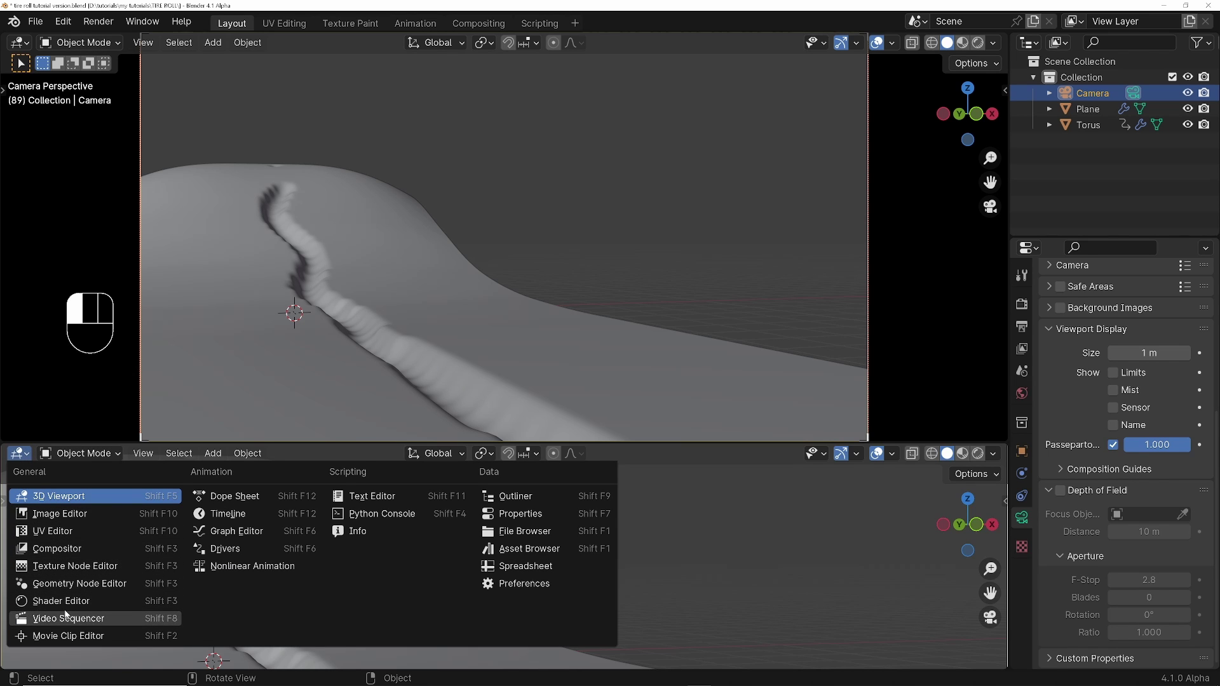
click(101, 601)
click(978, 45)
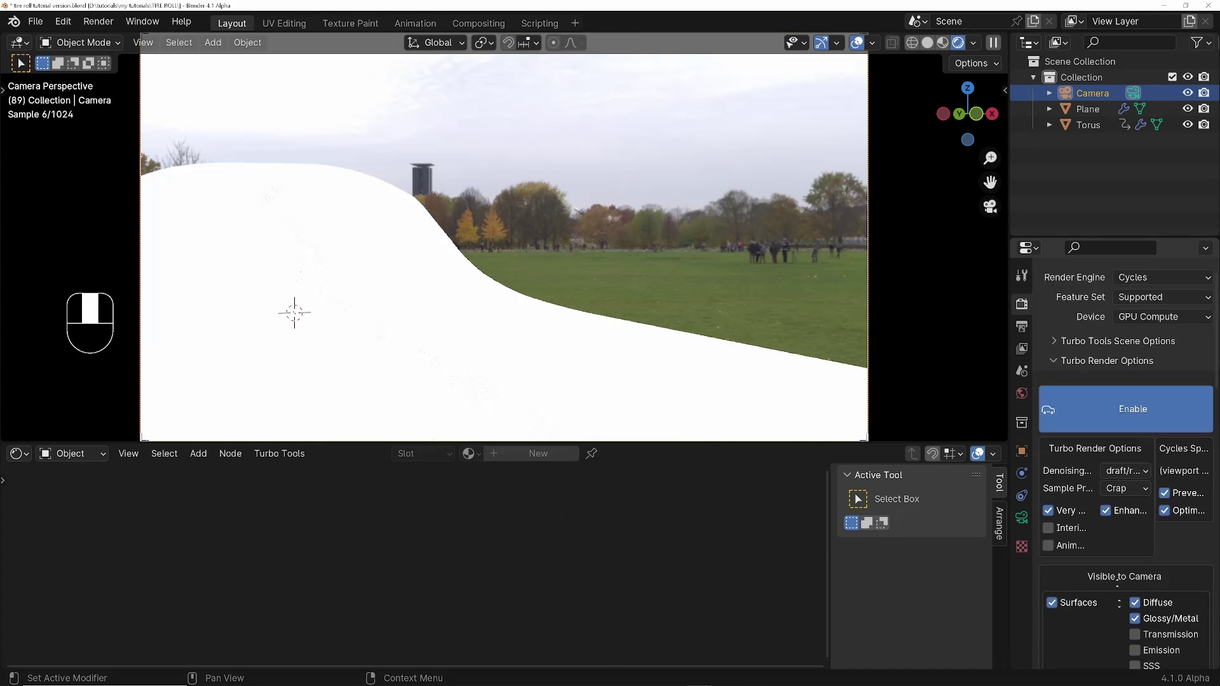
Create a new material for the ramp plane.
click(444, 387)
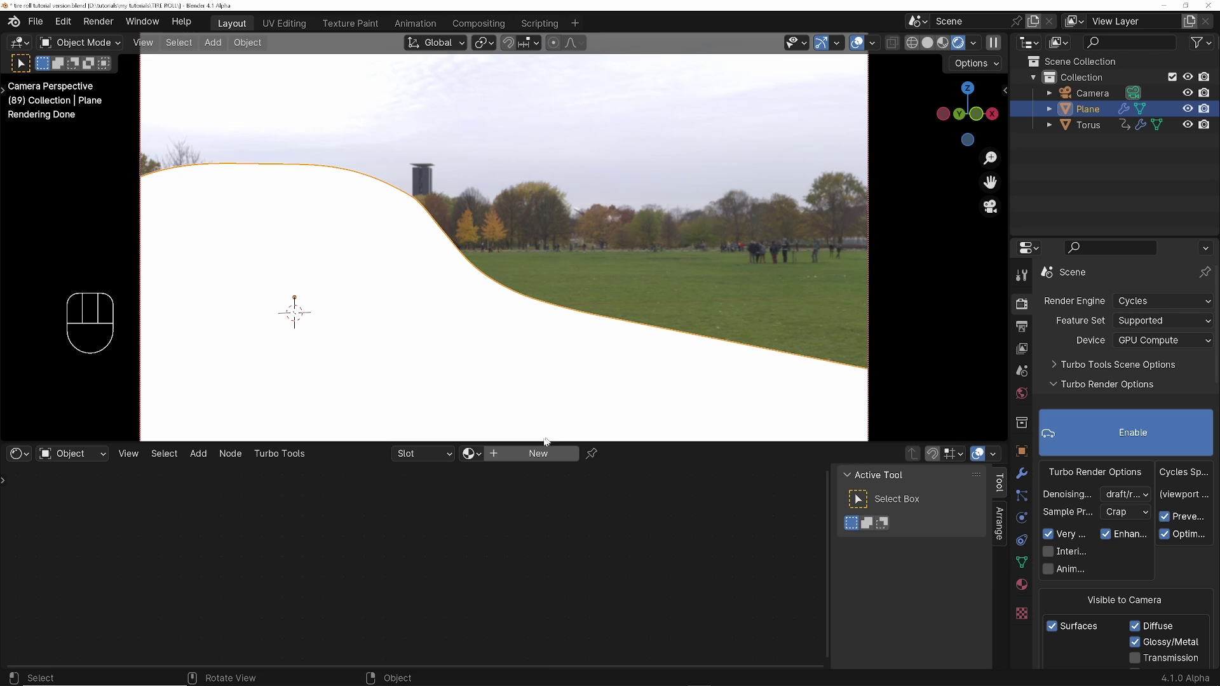
click(538, 453)
scroll(381, 590, up, 12)
middle_drag(417, 540, 489, 535)
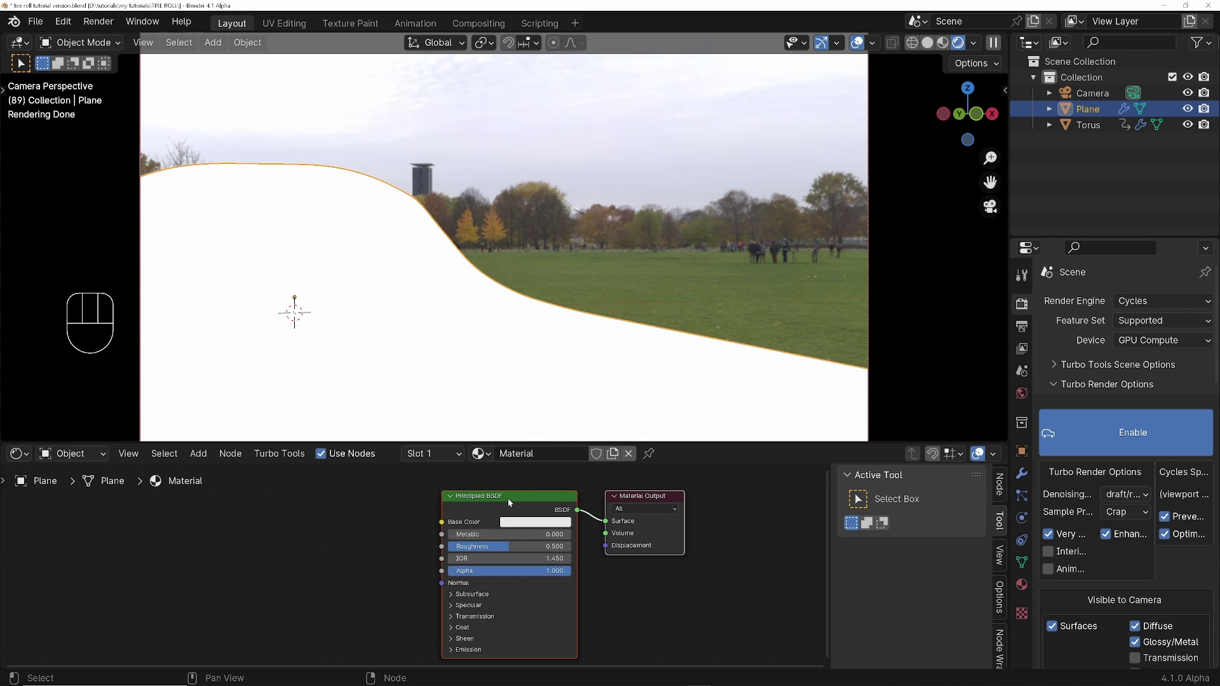
Build a Principled Texture Setup on the Principled BSDF from the SandyGravel01_2K BaseColor, Height, Normal and Roughness images.
click(509, 502)
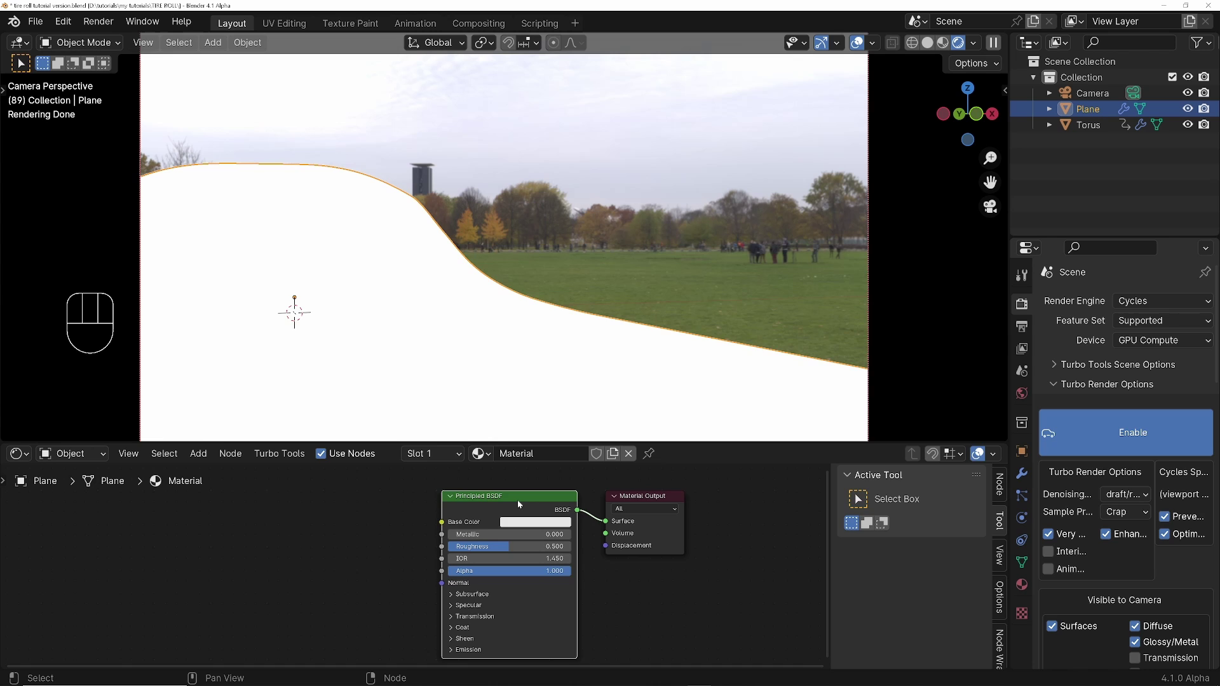
key(ctrl+shift+t)
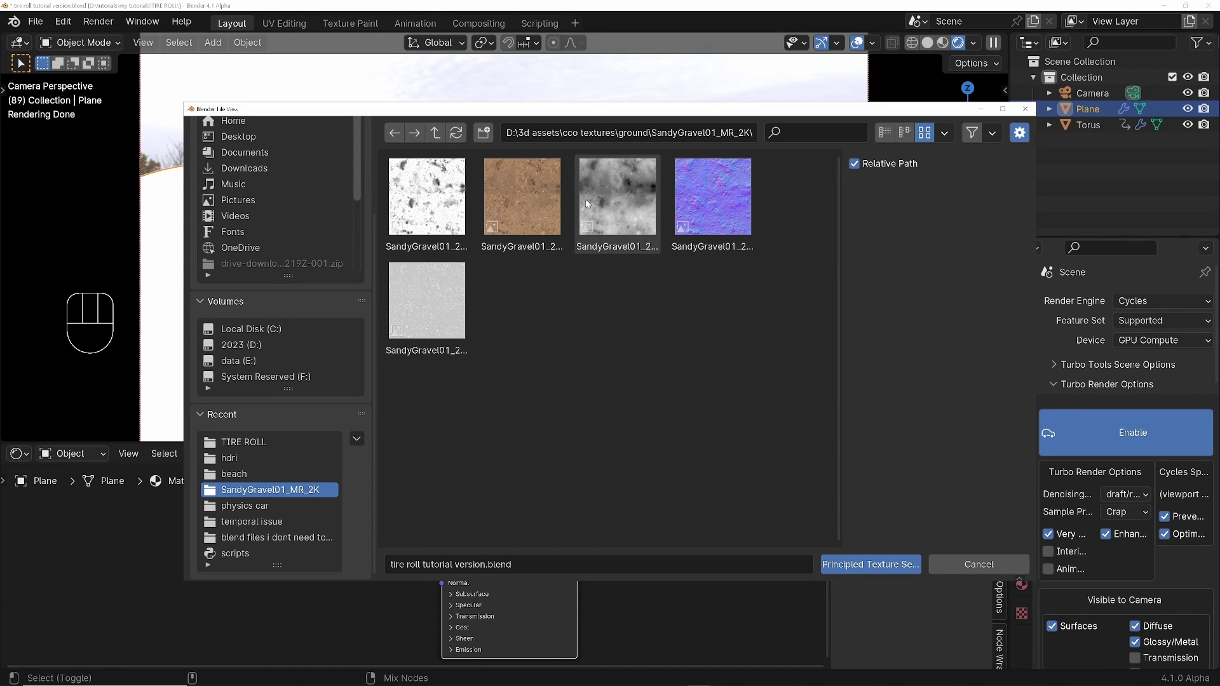
click(519, 203)
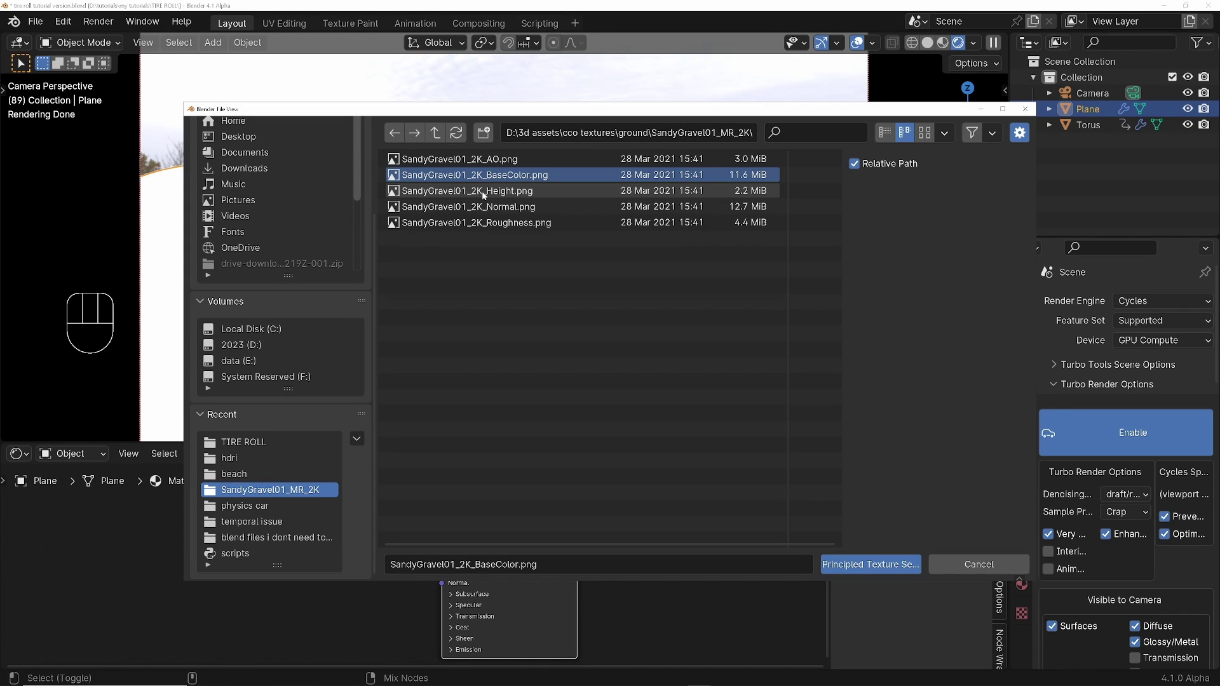
drag(484, 195, 645, 294)
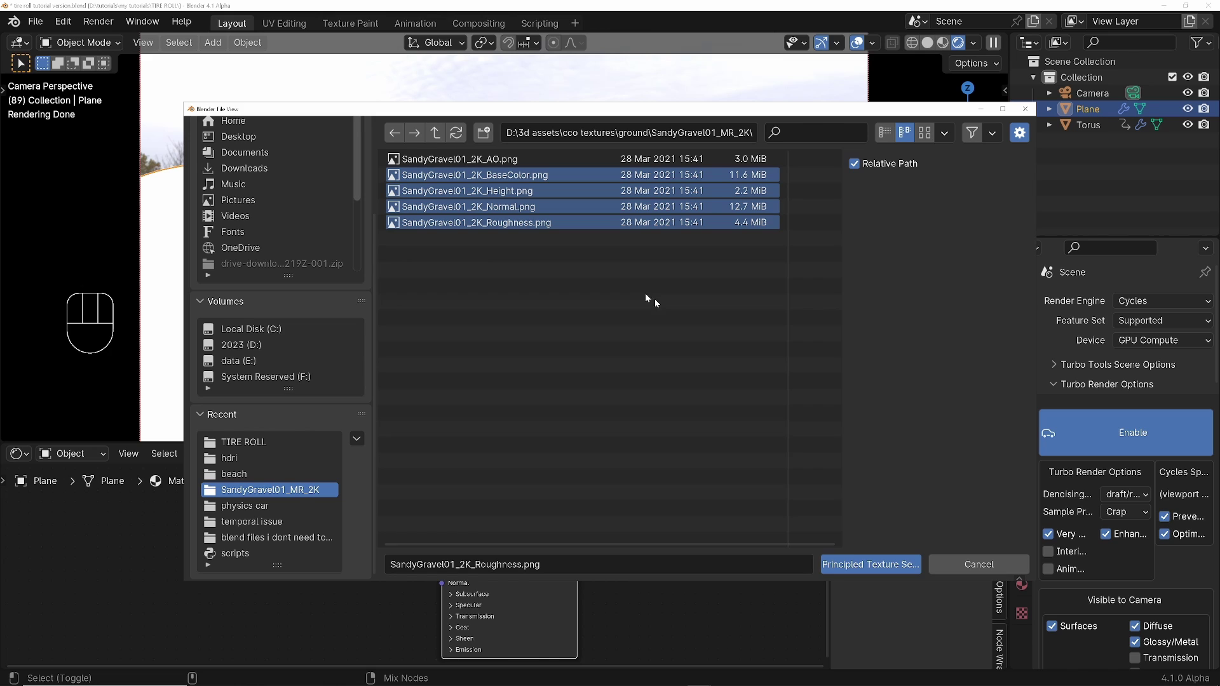
click(866, 568)
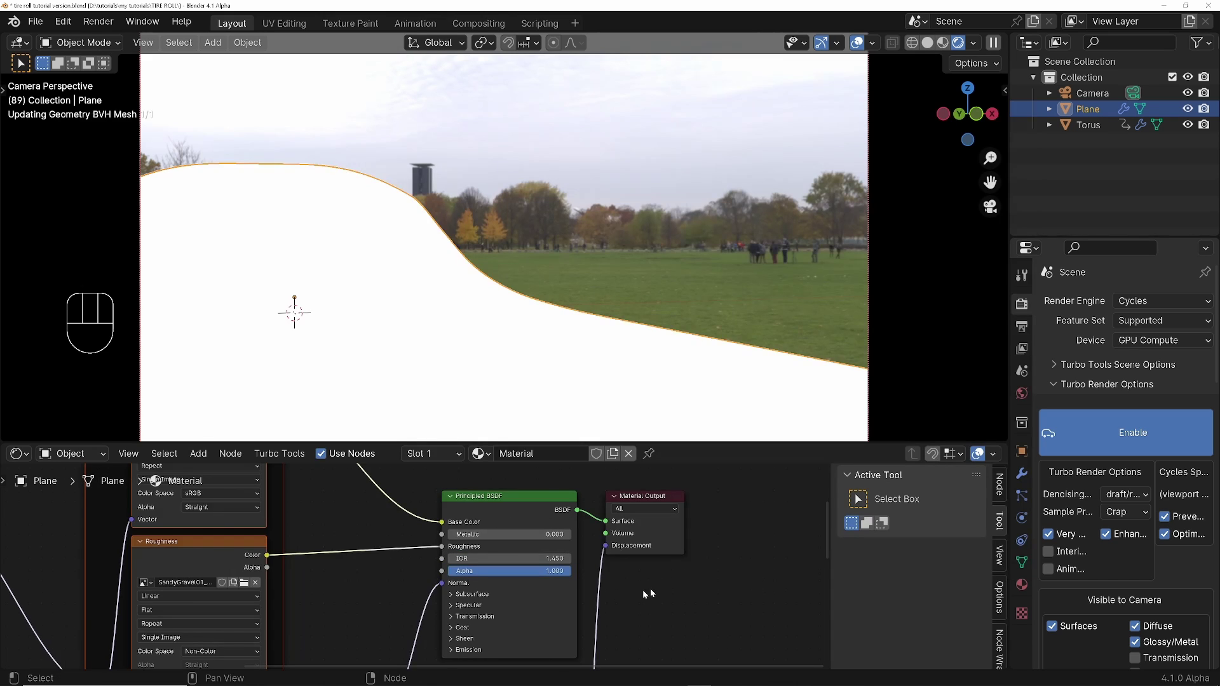
scroll(350, 569, down, 3)
middle_drag(310, 566, 468, 511)
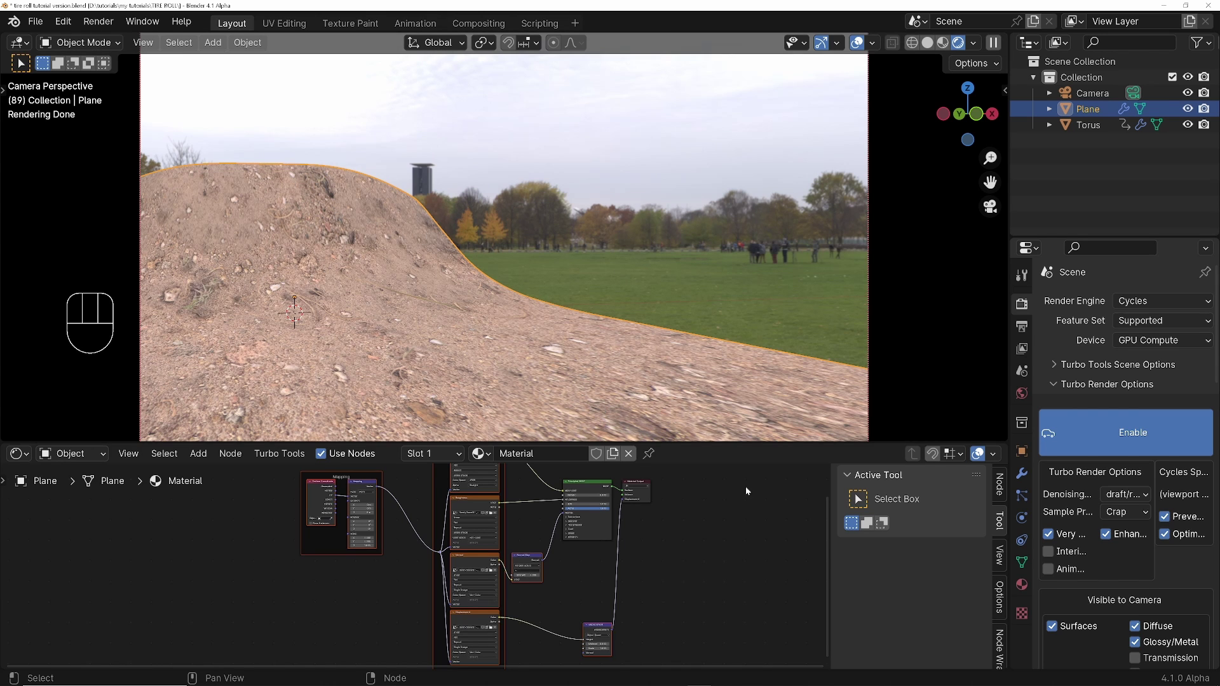
Set the ramp material's surface displacement method to Displacement and Bump.
click(1022, 584)
middle_drag(1067, 578, 1069, 548)
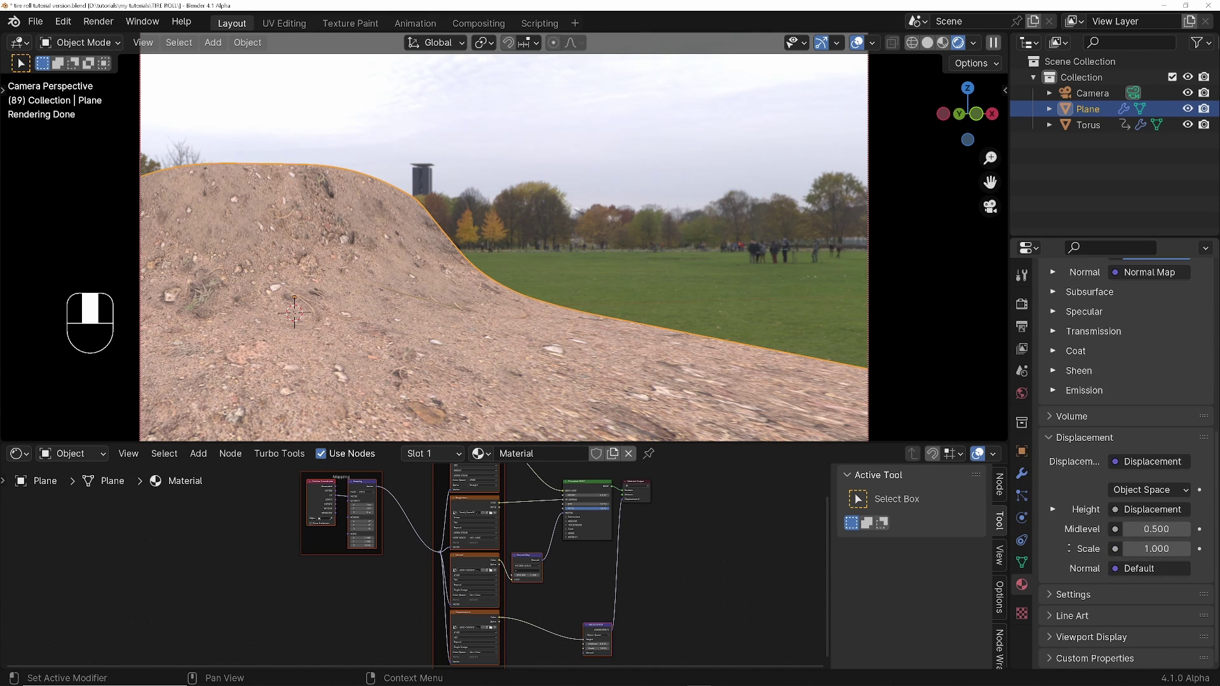
click(1070, 599)
scroll(1070, 600, down, 8)
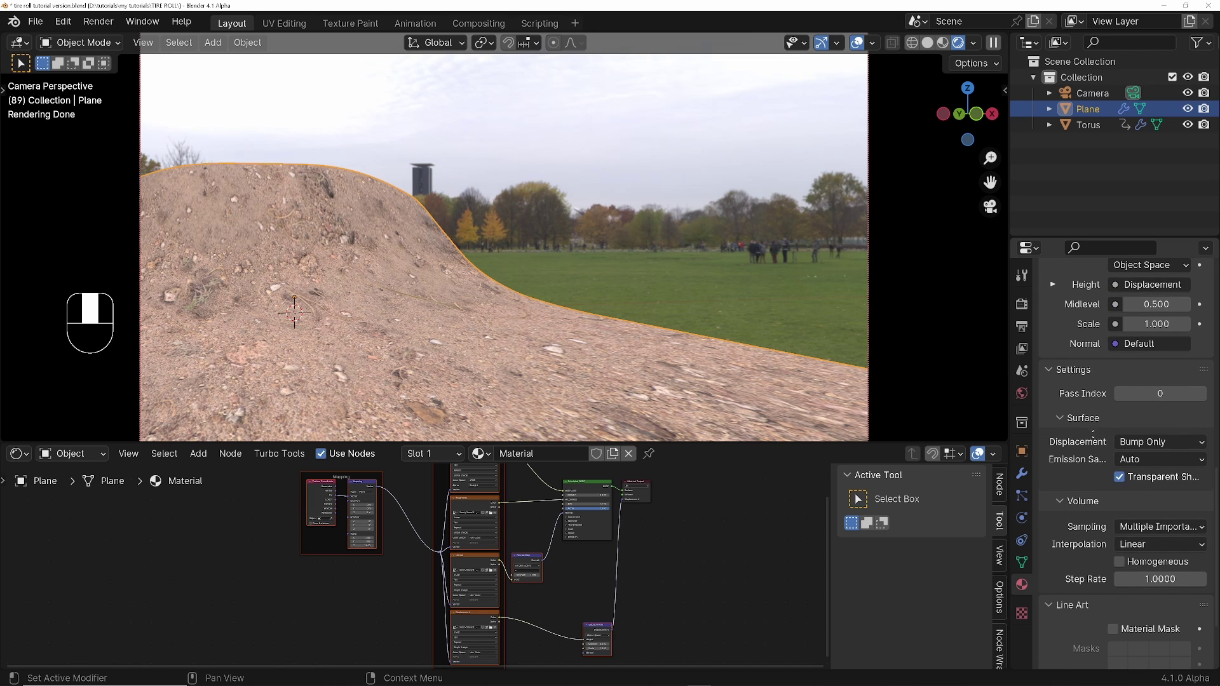
click(1137, 448)
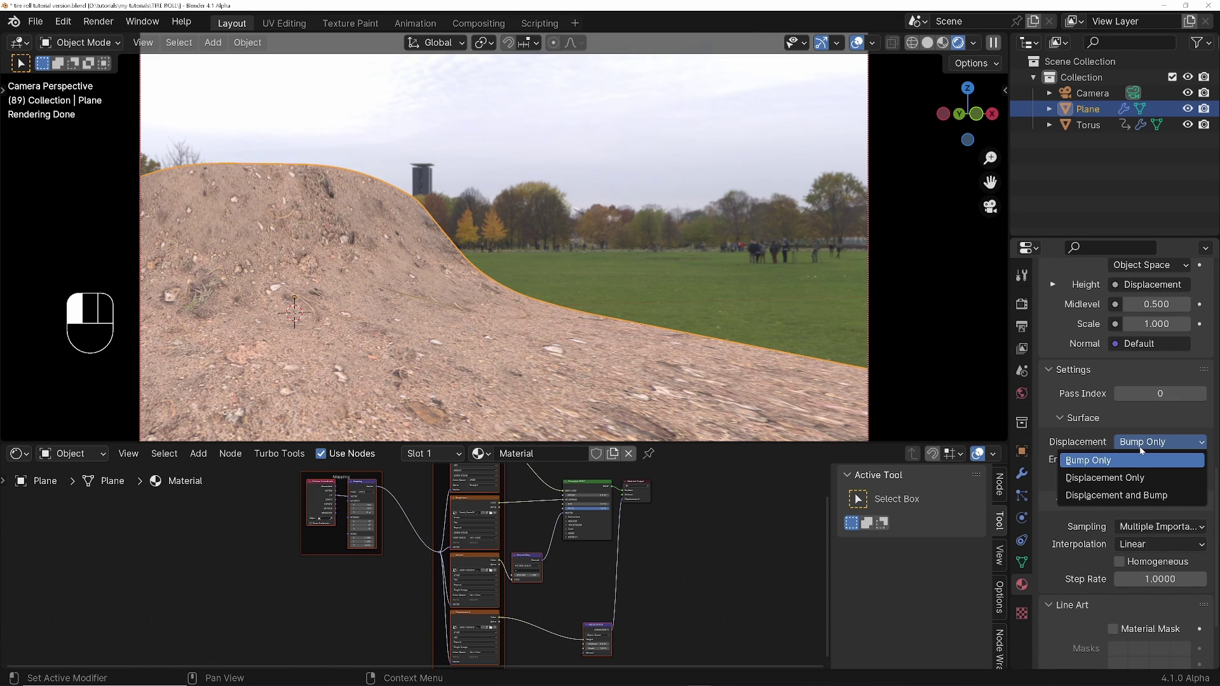
click(1117, 495)
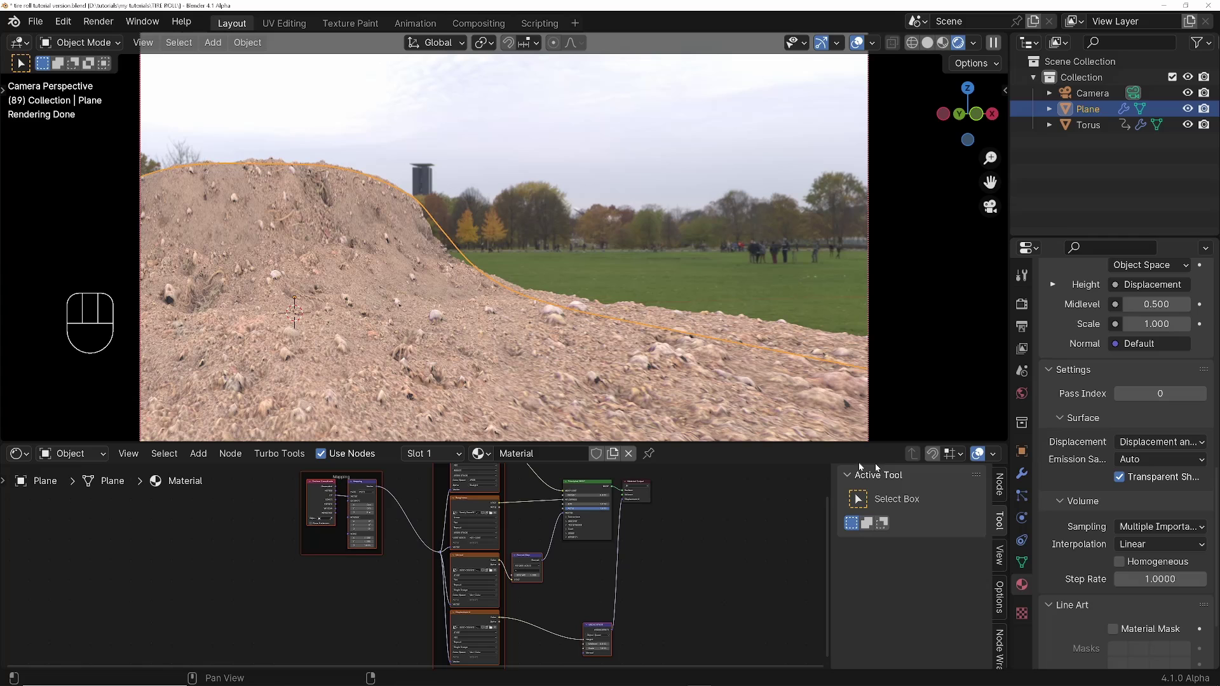
Set the Displacement node's midlevel to 0.800 and its scale to 0.700.
middle_drag(438, 637, 452, 573)
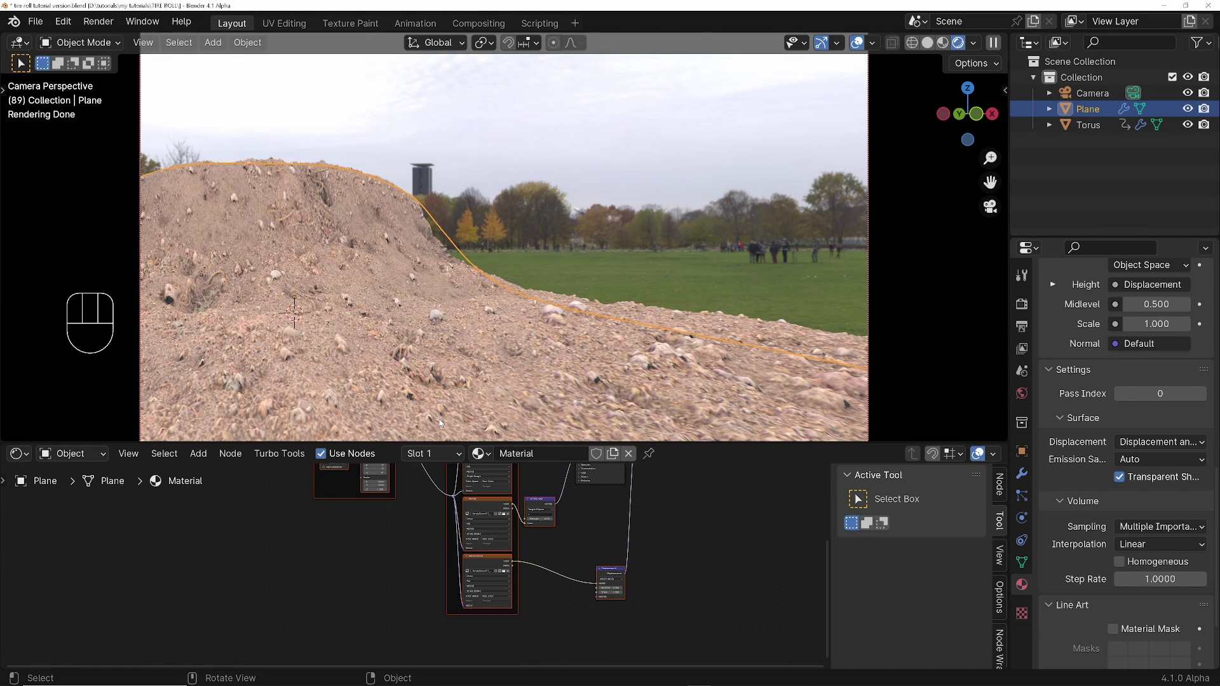
scroll(613, 600, up, 7)
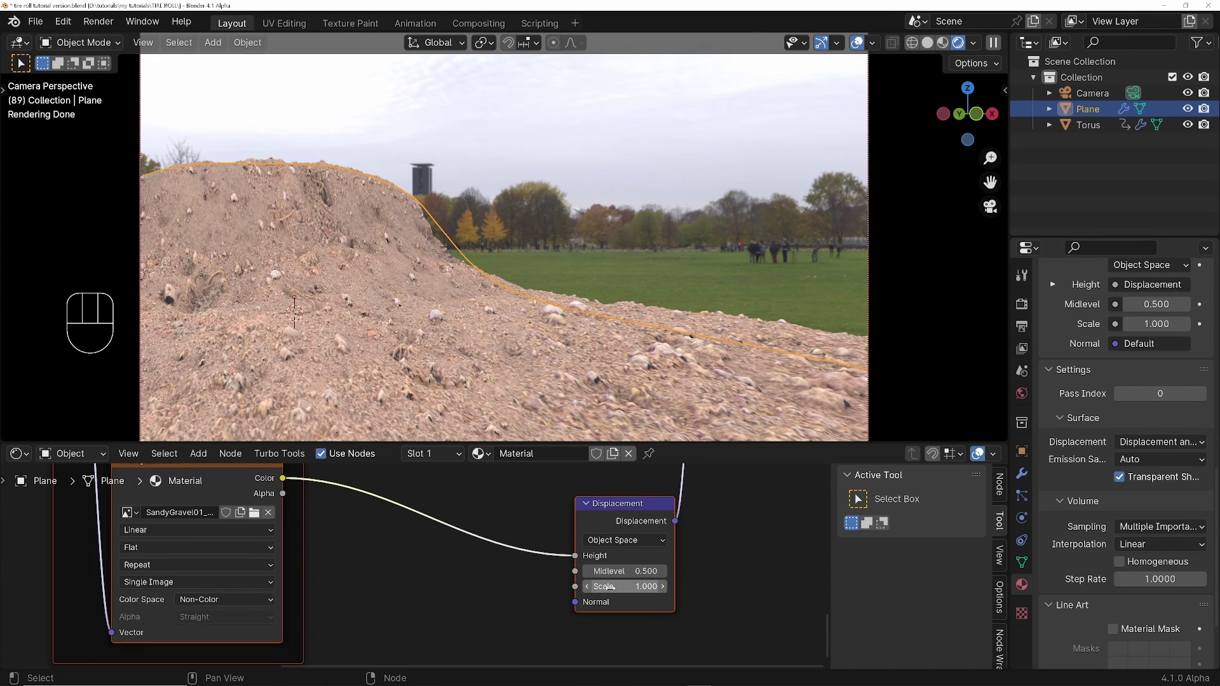
double_click(622, 591)
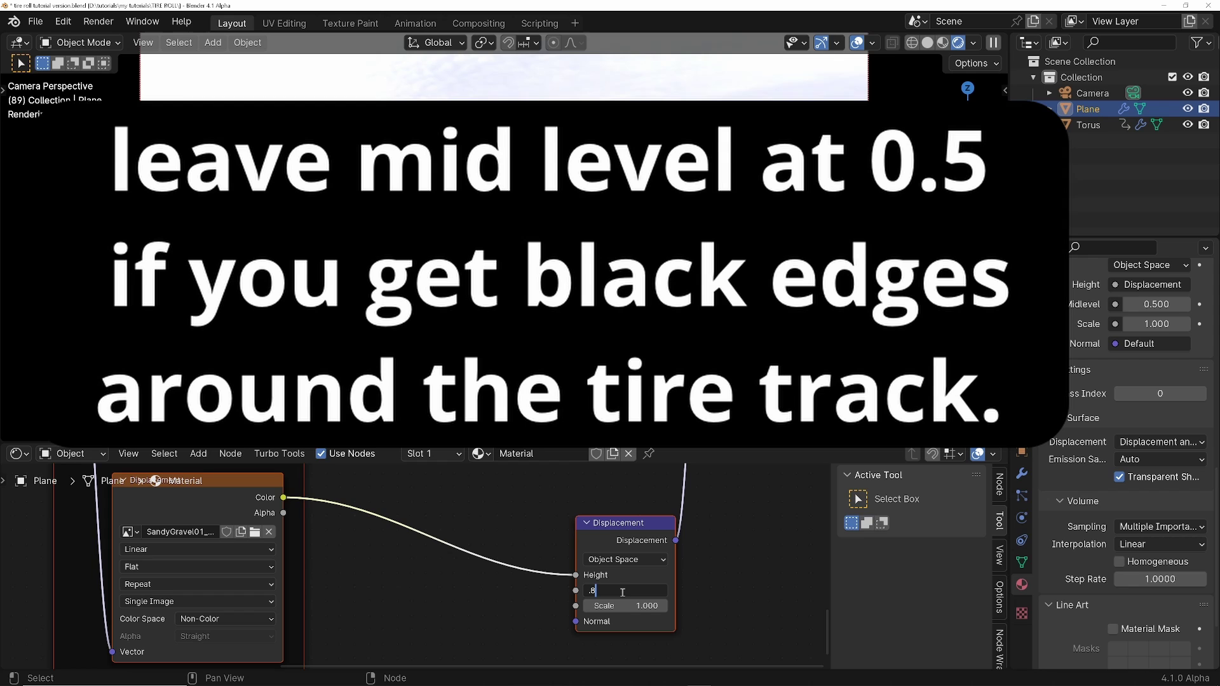
double_click(638, 606)
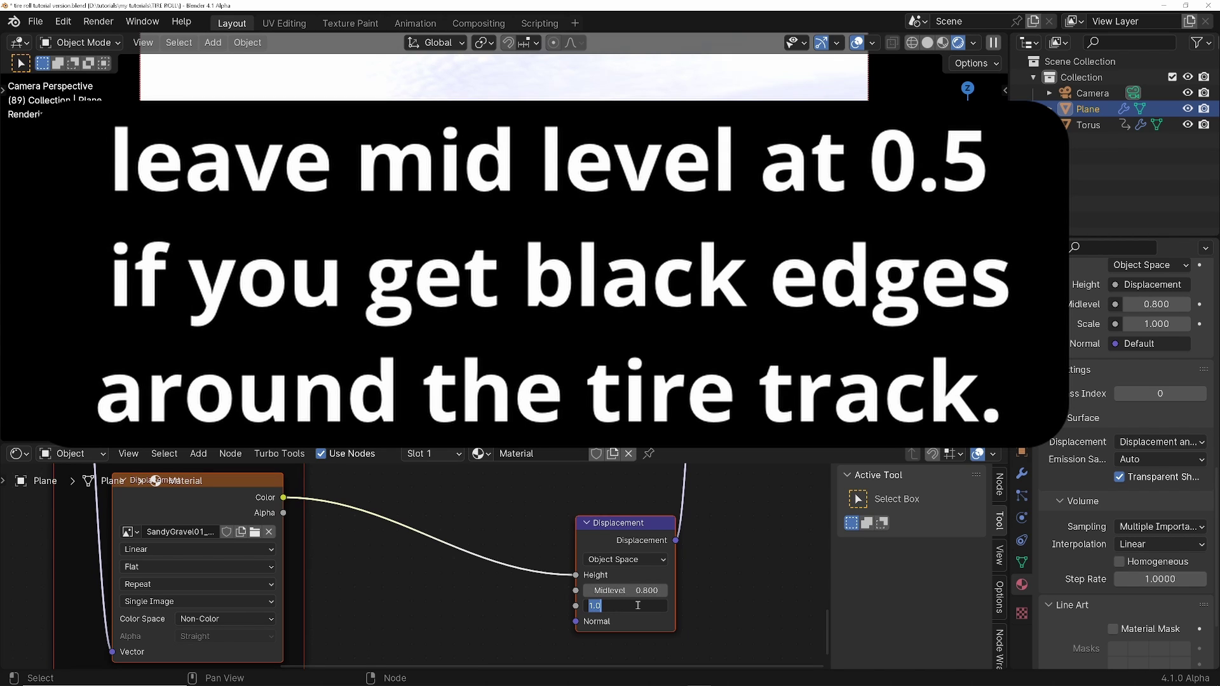
text(.5)
key(Return)
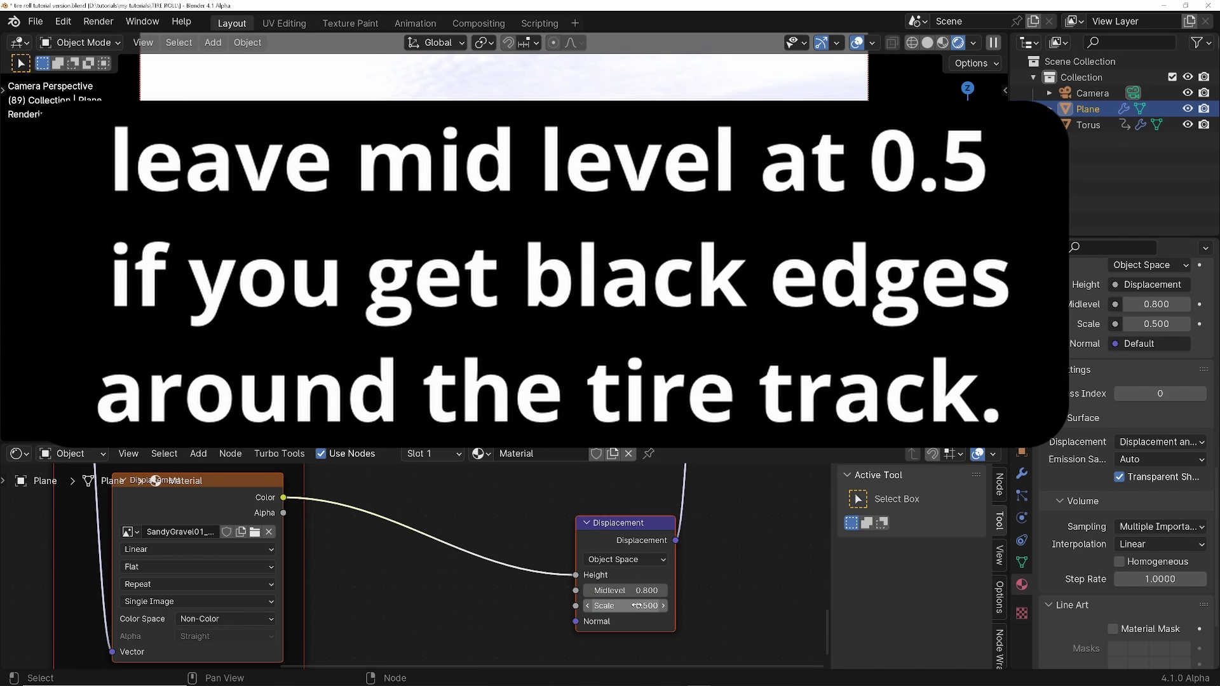
key(KP_Enter)
text(.7)
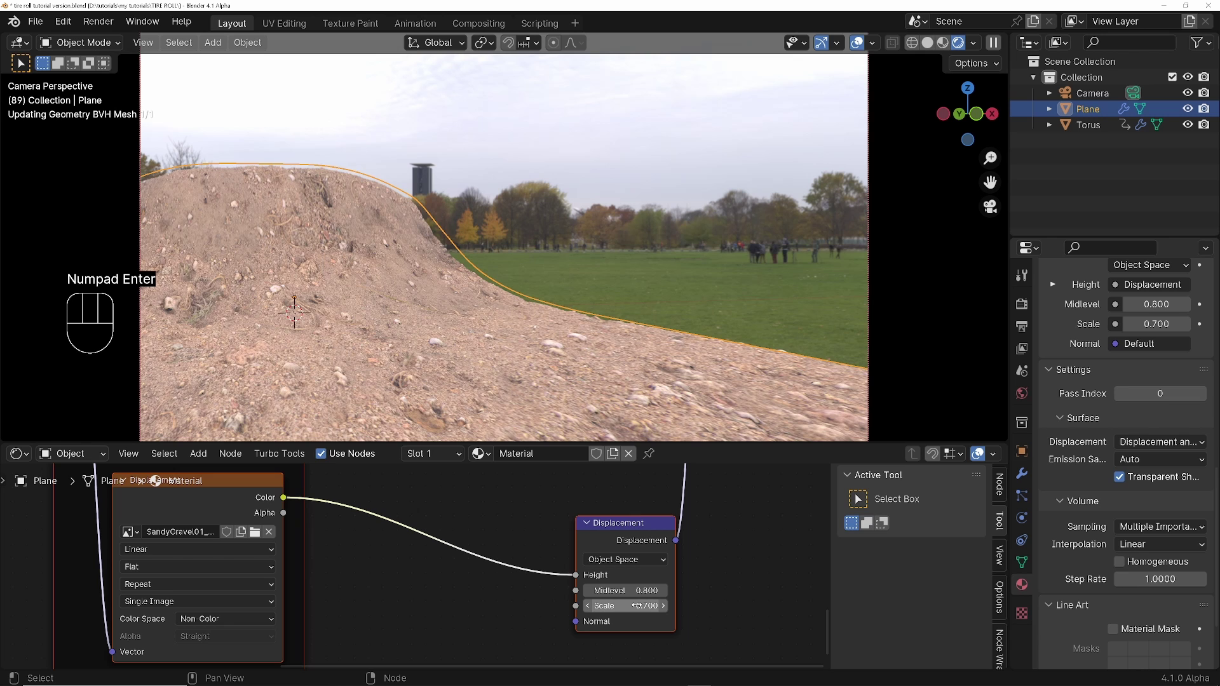
key(Return)
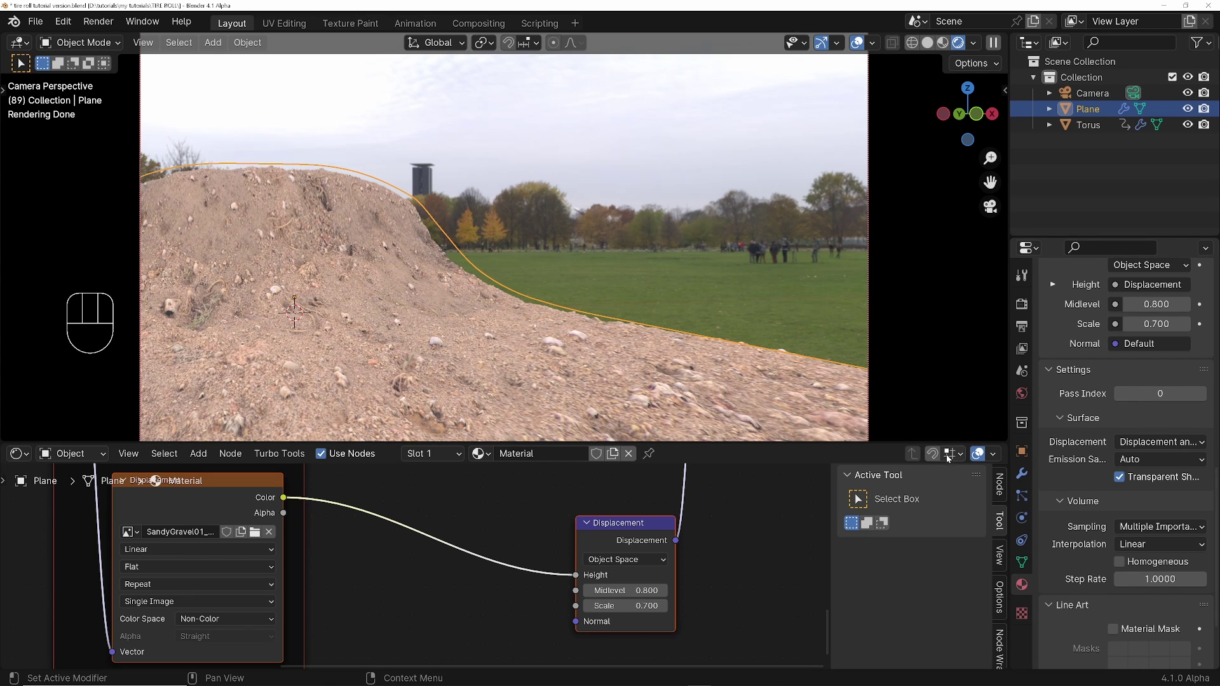
Set the viewport level of the ramp plane's Subdivision modifier to 3.
click(1021, 474)
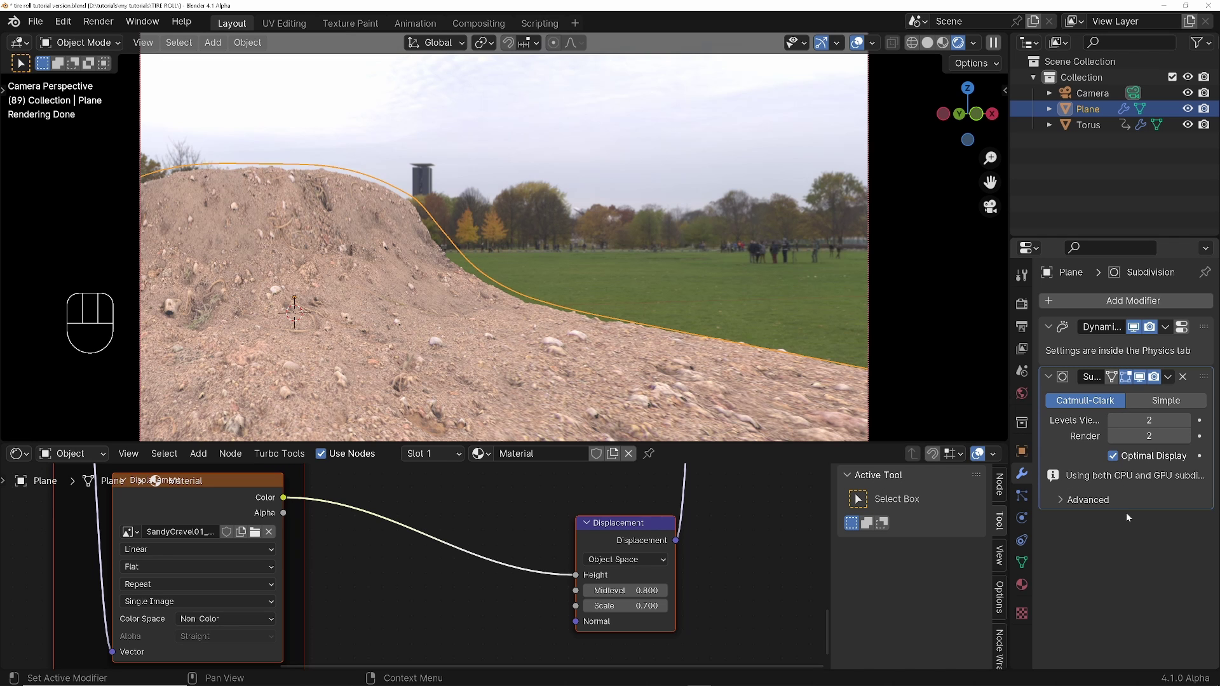
click(1145, 421)
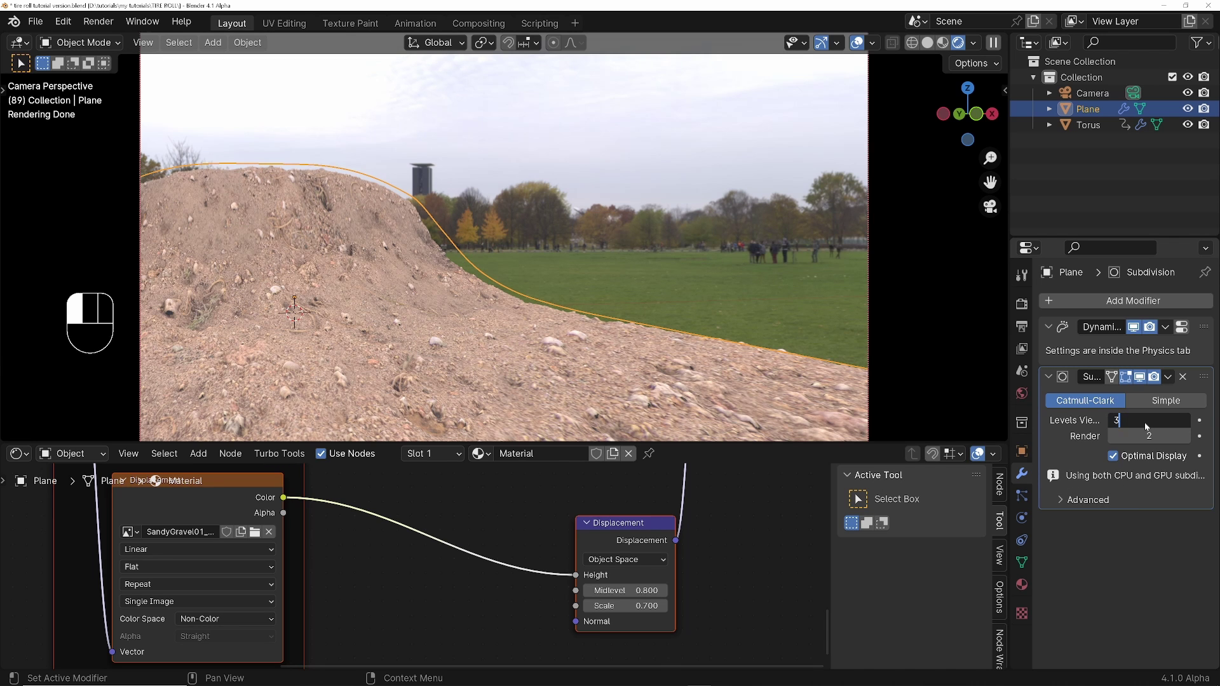
key(Return)
Set the Mapping node's Y scale to 3.600 and disable the Subdivision modifier's viewport display.
key(KP_0)
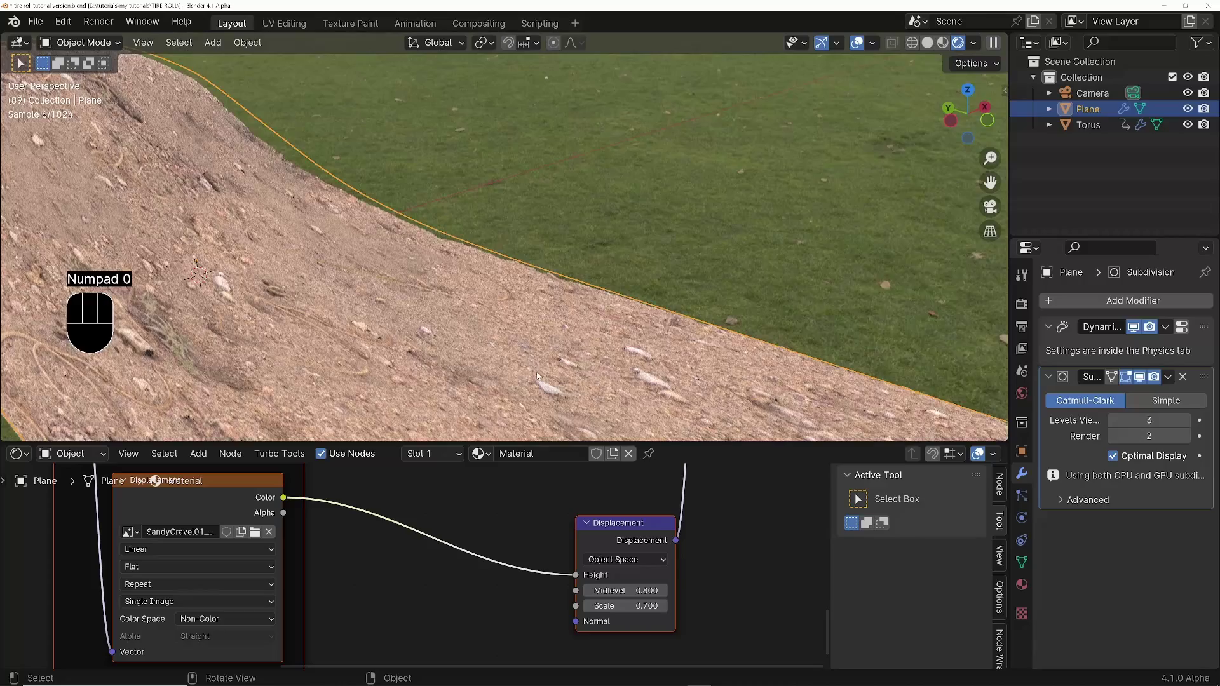
middle_drag(635, 241, 528, 317)
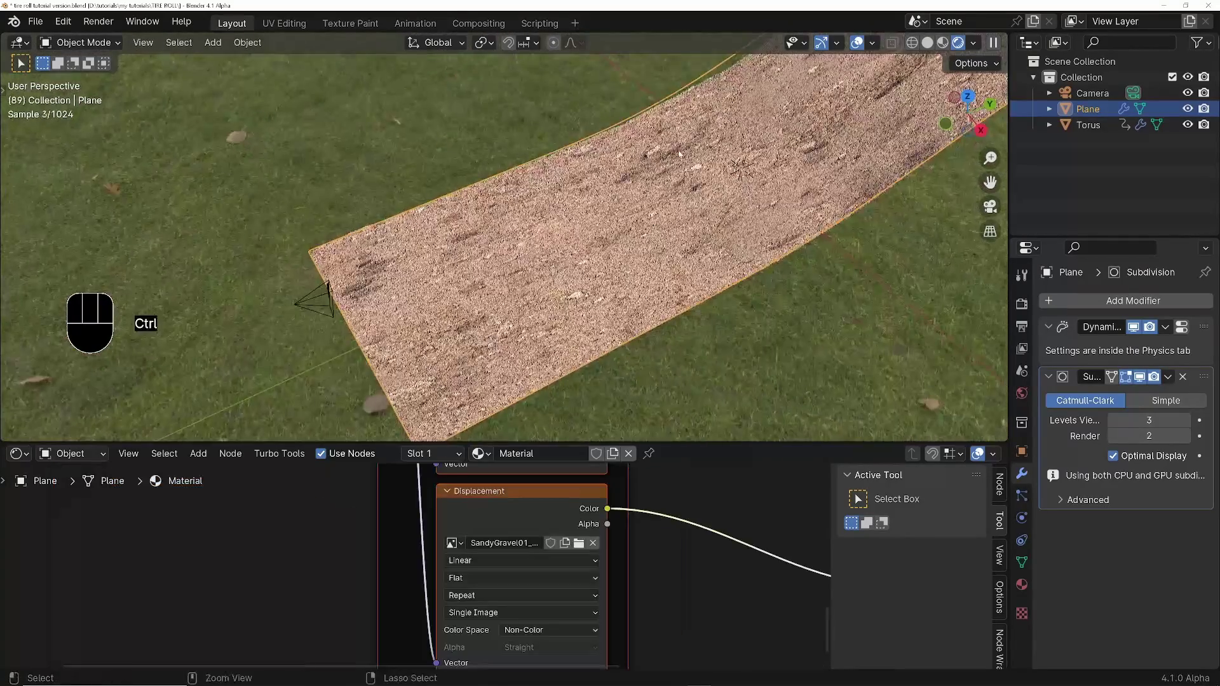
ctrl+middle_drag(659, 177, 685, 205)
shift+middle_drag(686, 206, 616, 269)
scroll(478, 567, down, 12)
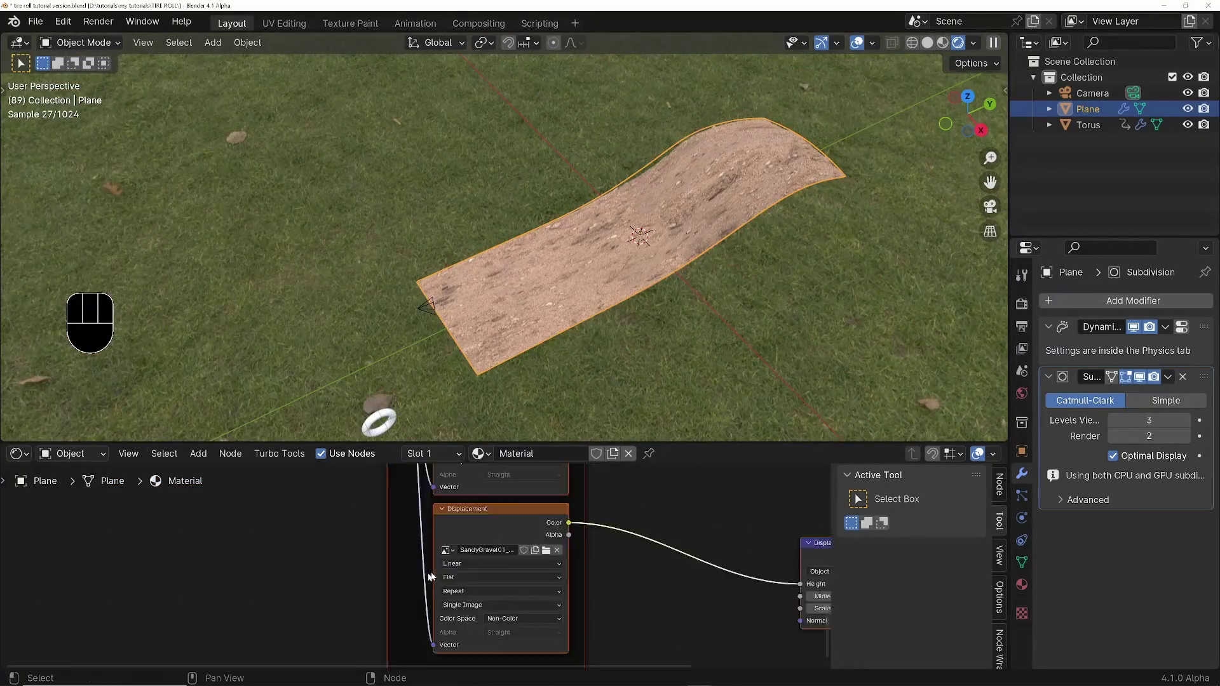
middle_drag(478, 567, 698, 667)
scroll(540, 591, up, 4)
click(548, 646)
text(1.6)
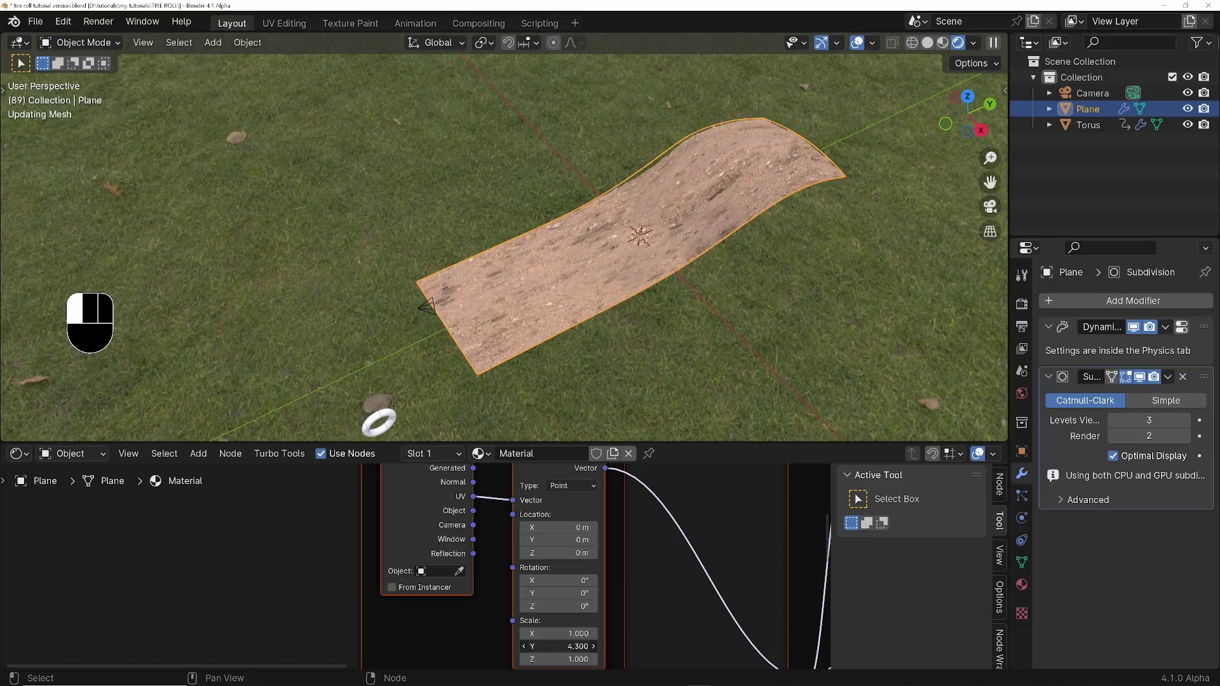
key(Return)
middle_drag(559, 267, 553, 298)
scroll(552, 267, up, 3)
click(1139, 376)
drag(547, 646, 572, 647)
Return to the camera view and set the Mapping location to -0.44 m X and 4.49 m Y, with a 13.9° Z rotation.
middle_drag(559, 266, 445, 242)
key(KP_0)
drag(553, 540, 591, 539)
shift+drag(544, 606, 591, 606)
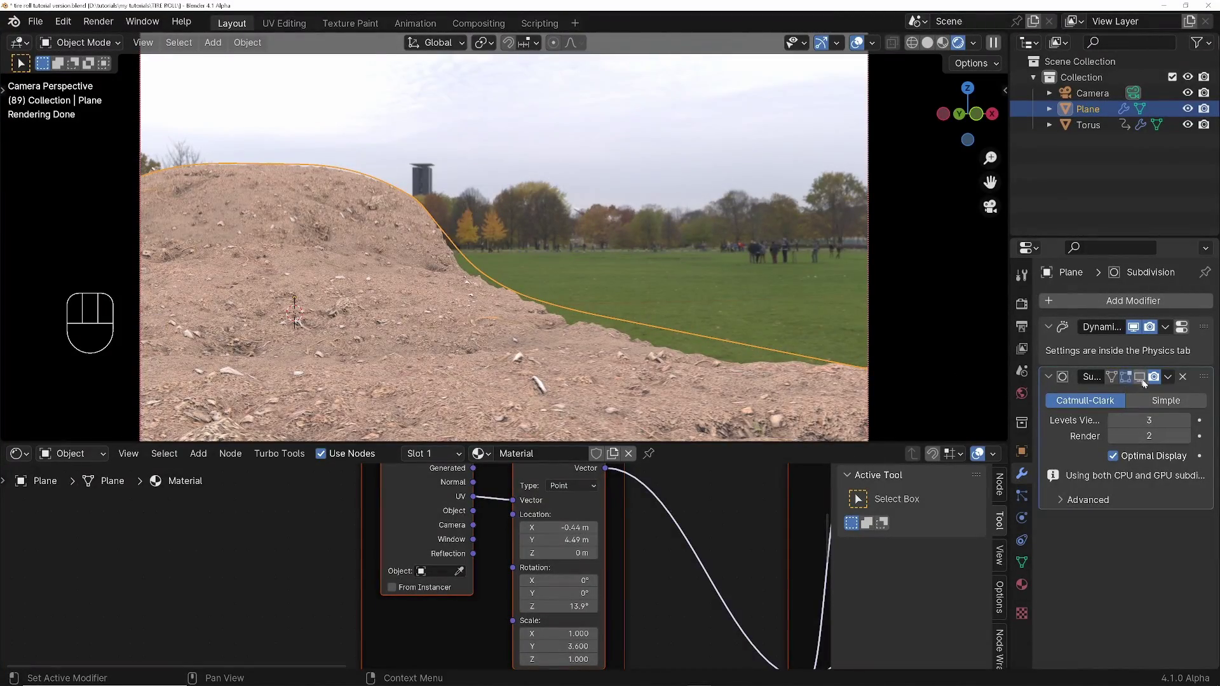
Set the Subdivision modifier's levels to 2 for the viewport and 3 for the render.
click(1147, 420)
text(2)
key(Return)
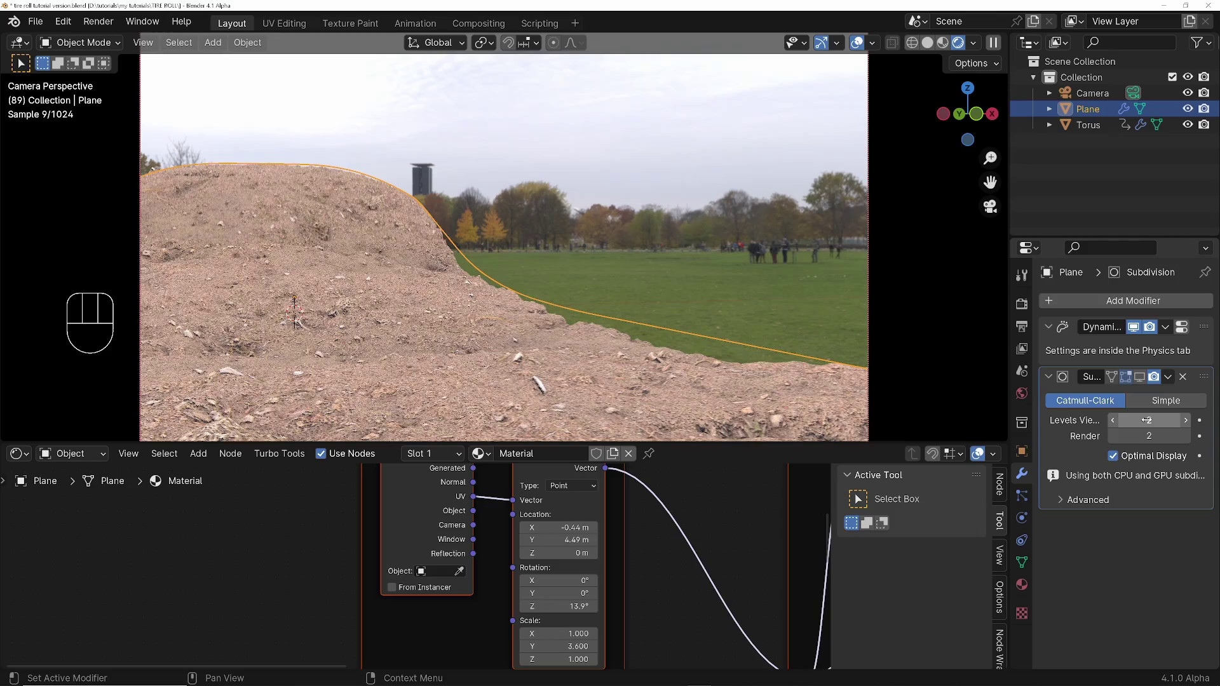
click(1148, 437)
text(3)
key(Return)
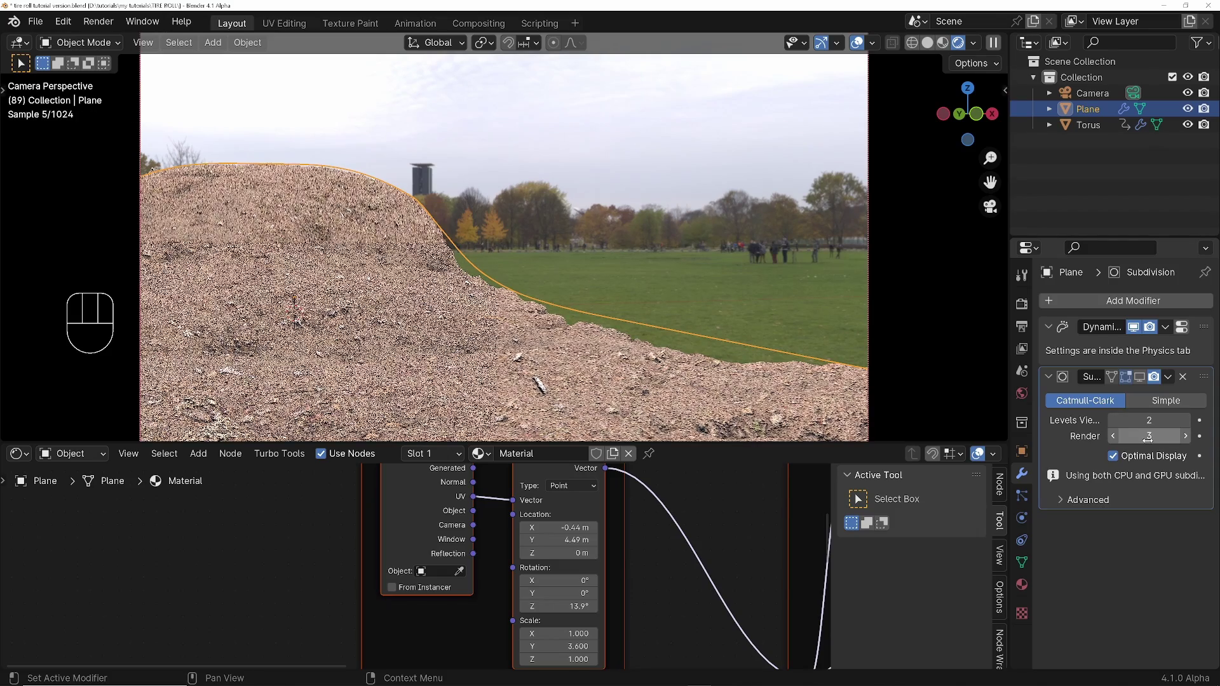
Shift the ground texture by setting the Mapping node's X location to -0.15 m.
drag(558, 527, 577, 527)
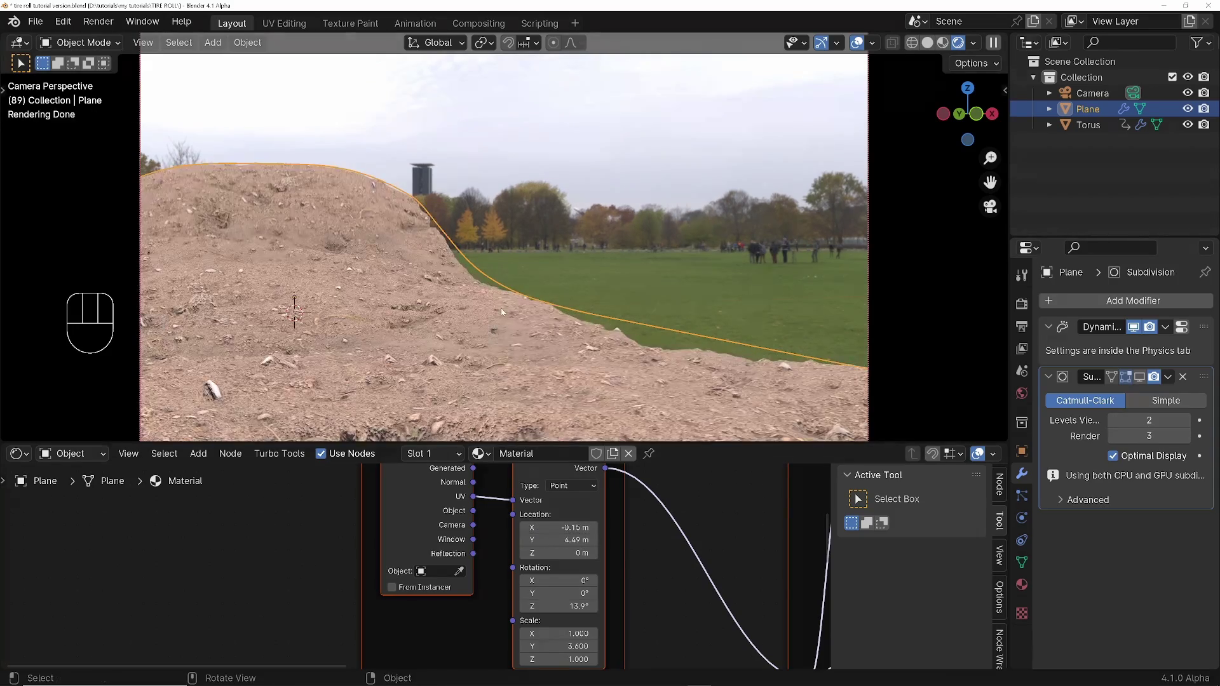
middle_drag(527, 629, 551, 589)
shift+drag(575, 593, 556, 593)
right_click(556, 594)
scroll(516, 588, down, 8)
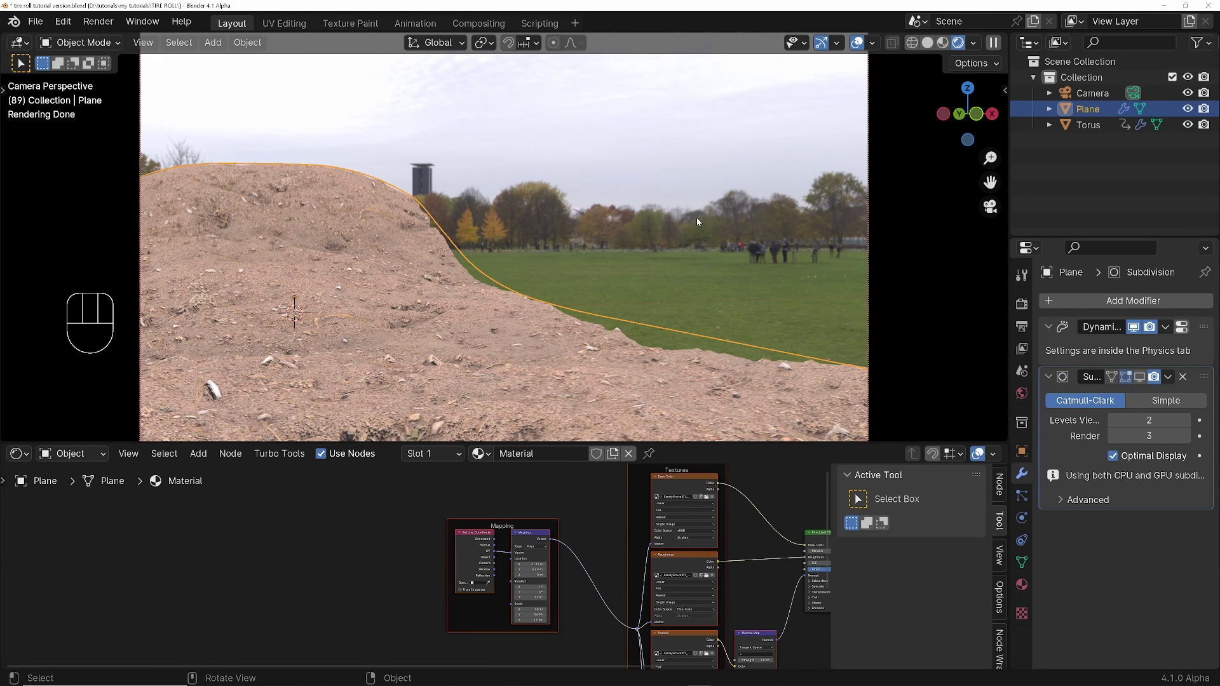
Add a plane mesh to the scene and align it to the camera view.
key(shift+a)
mouse_move(696, 217)
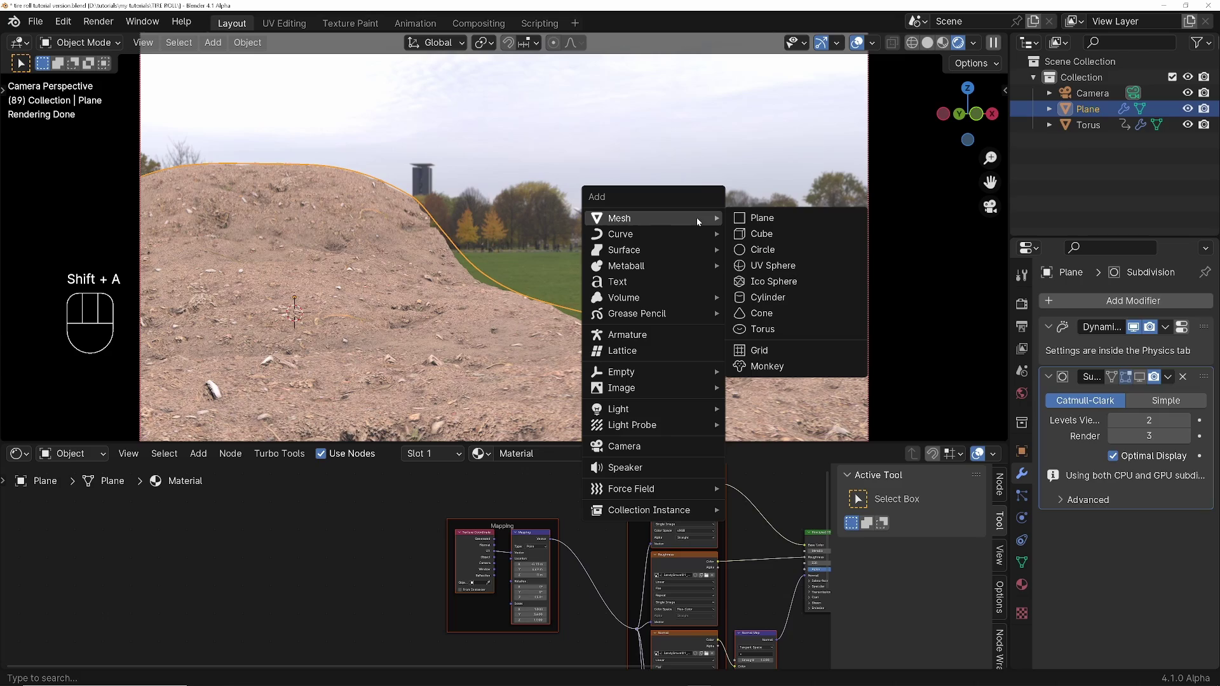
click(759, 217)
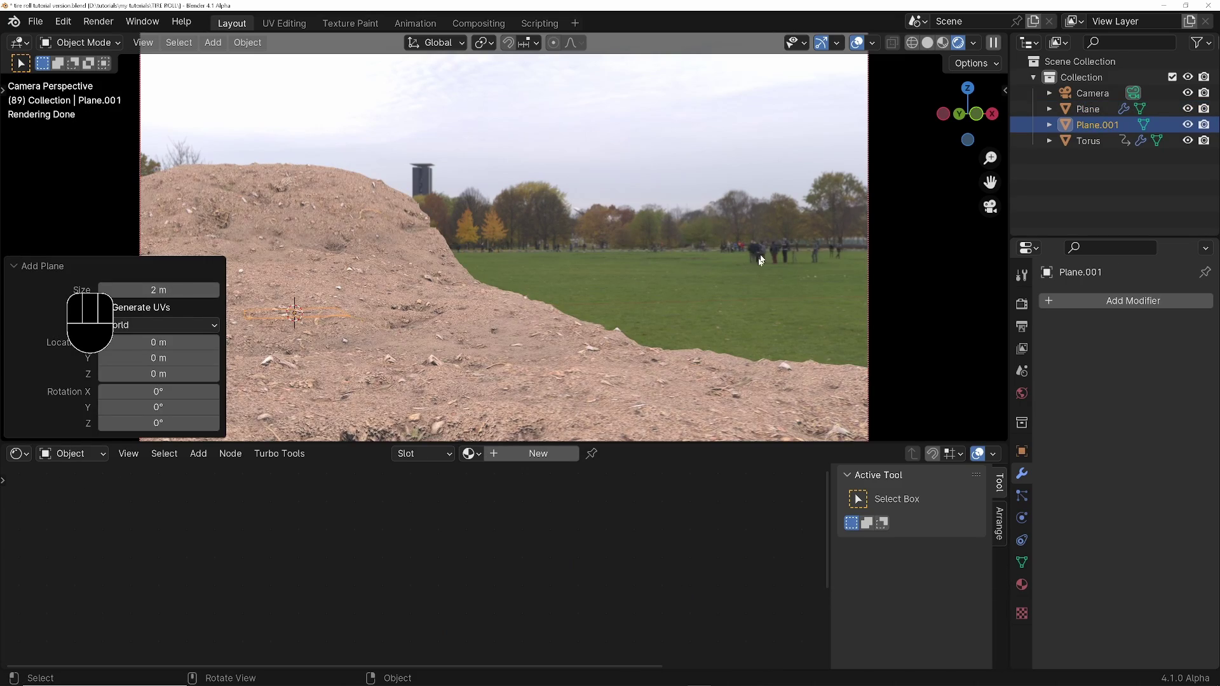
key(F9)
click(969, 254)
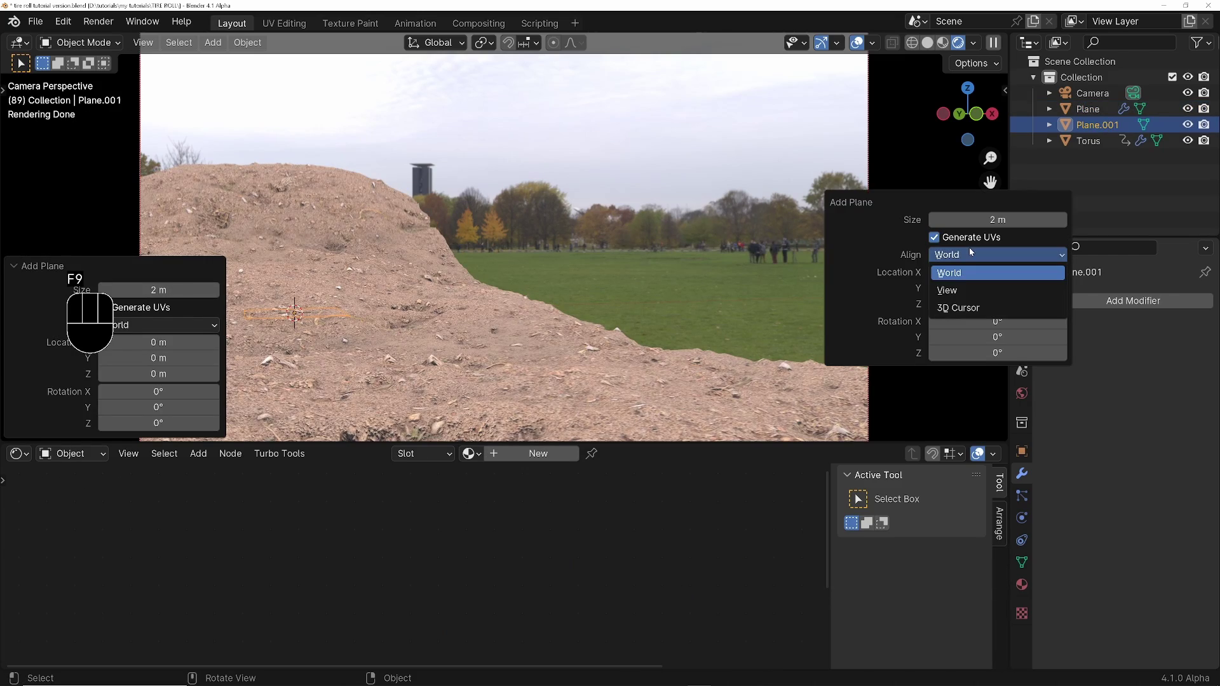
click(962, 290)
Move the new plane into the background area, scale it up overall and adjust its scale along Z.
key(g)
click(493, 253)
key(s)
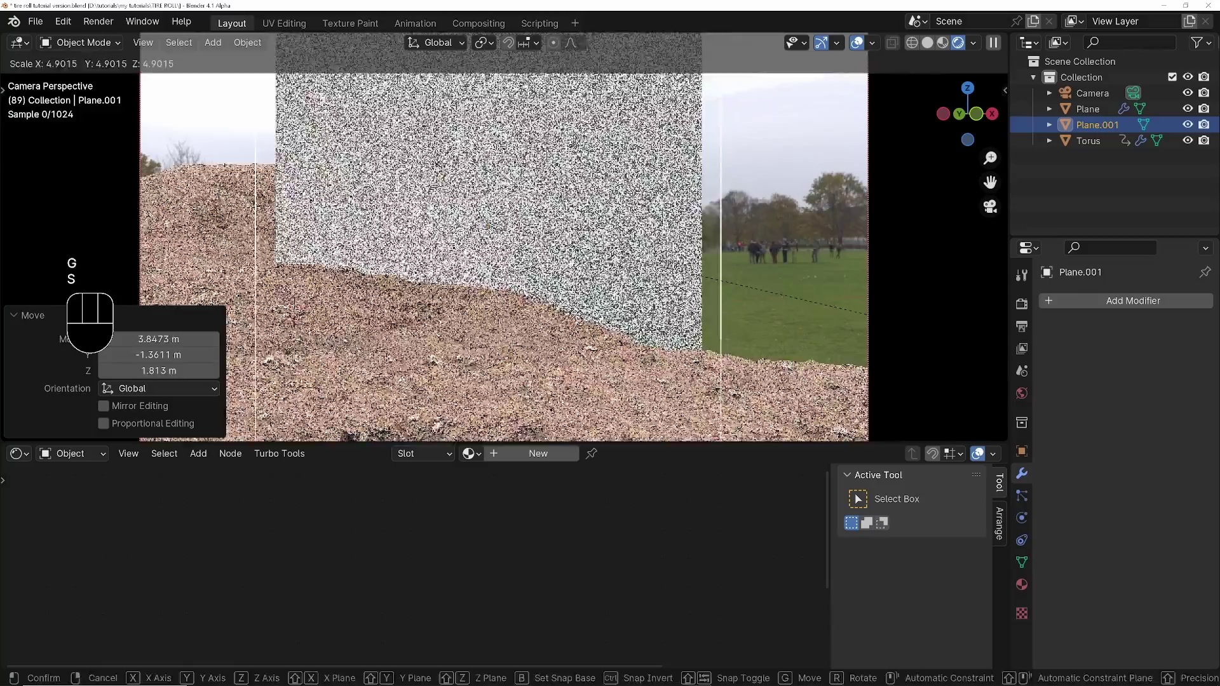
click(518, 356)
key(s)
key(z)
click(500, 277)
key(s)
click(513, 284)
Push the plane back about 18.5 m along Y, reposition it and enlarge it to cover the whole camera background.
key(g)
key(y)
click(382, 267)
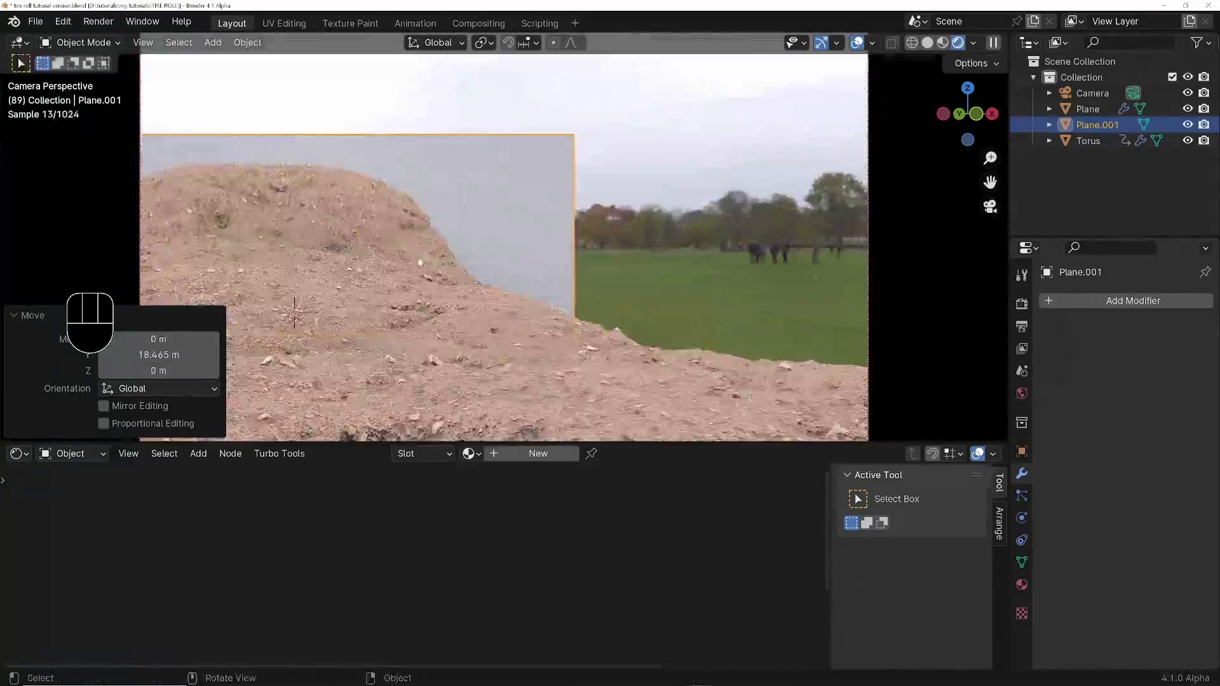
key(g)
click(601, 207)
key(s)
click(653, 309)
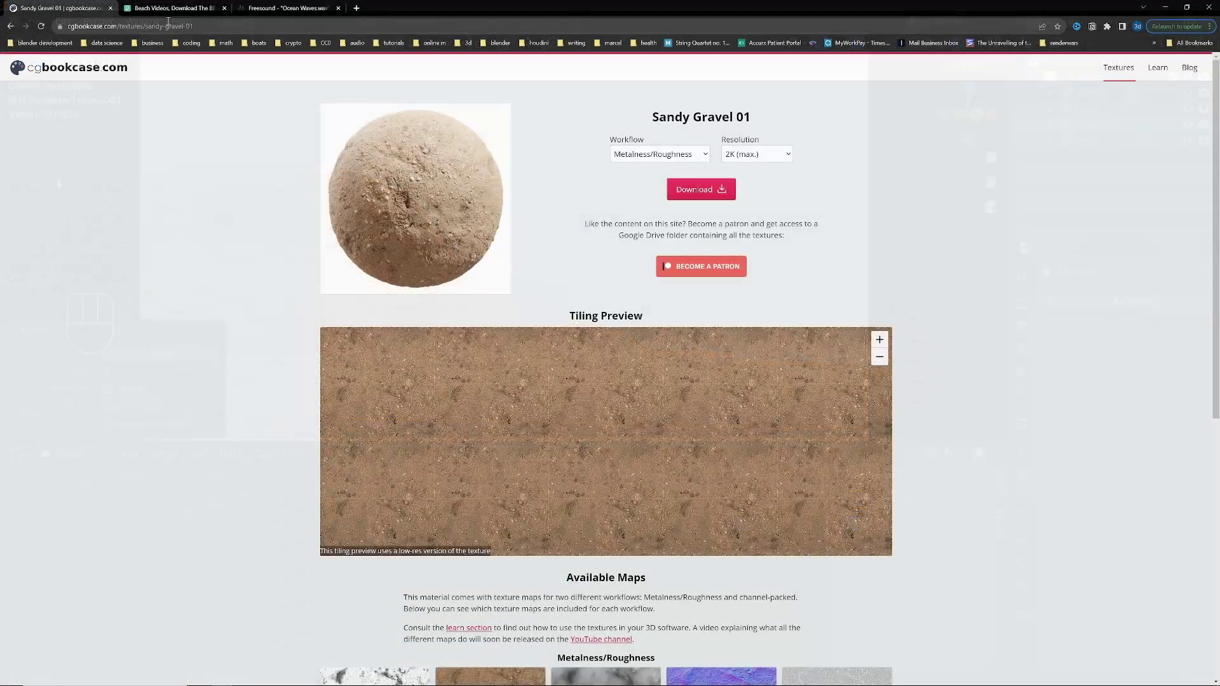
Switch to the Pexels page in the browser and look over the beach videos for background footage.
click(164, 11)
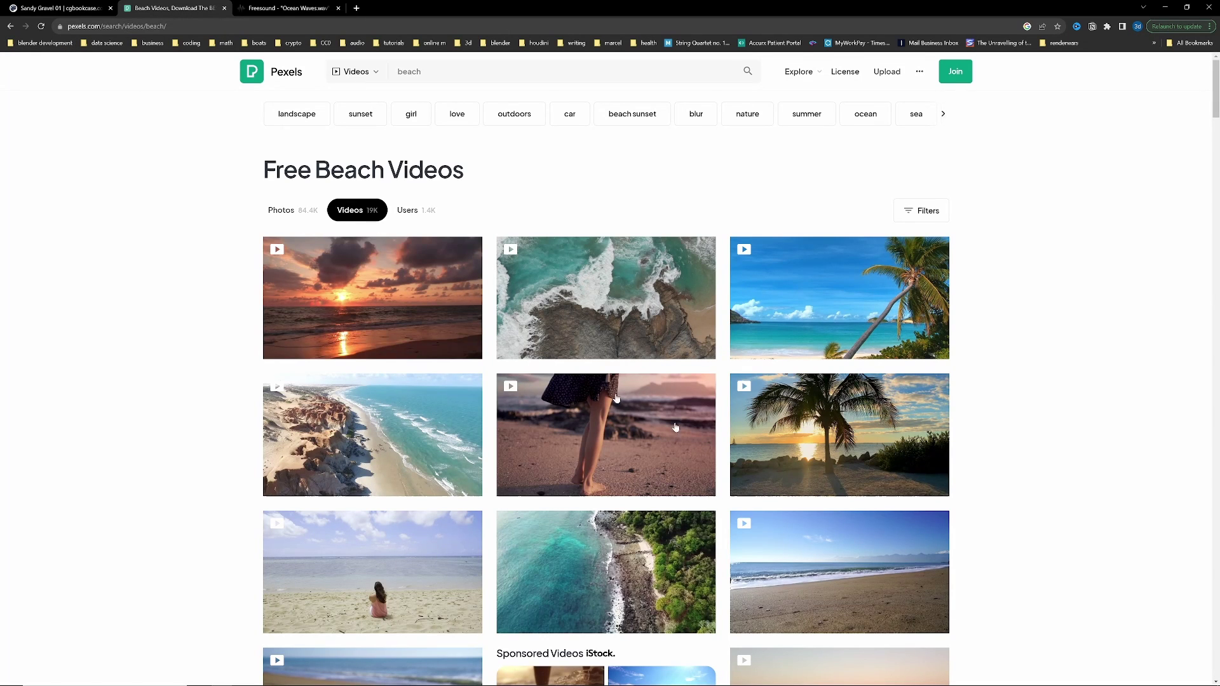
mouse_move(762, 628)
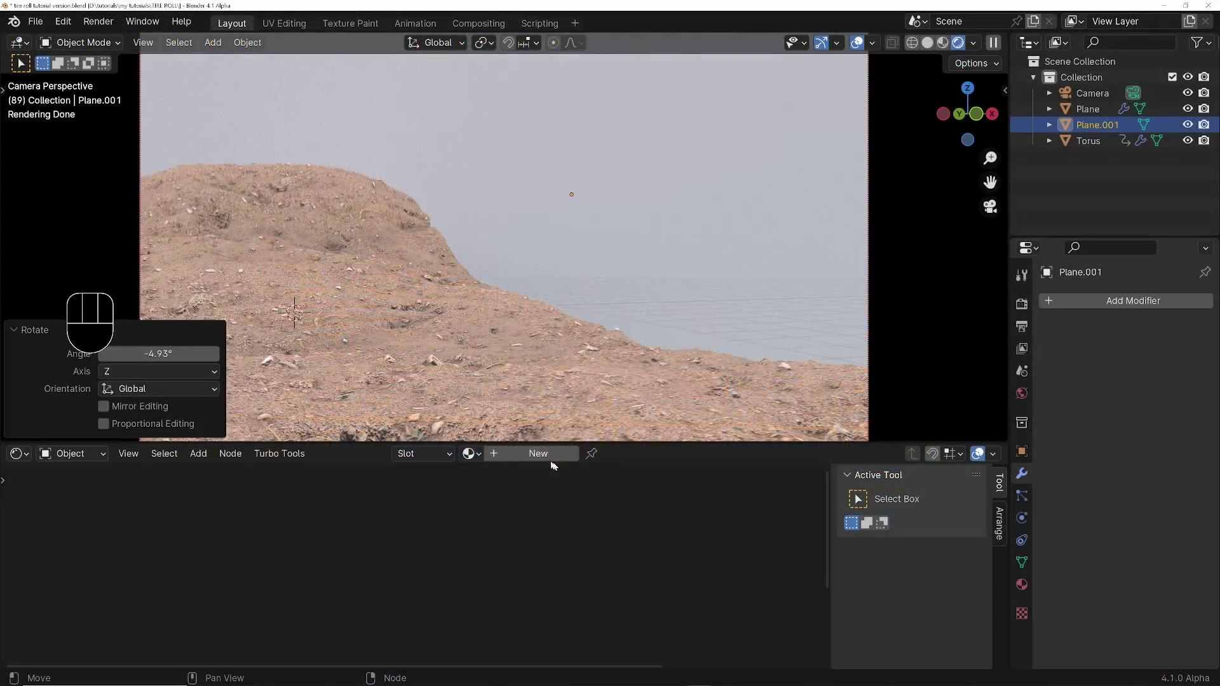
Create a material for the background plane and connect the beach video texture's Color to the Principled BSDF's Emission Color.
click(547, 454)
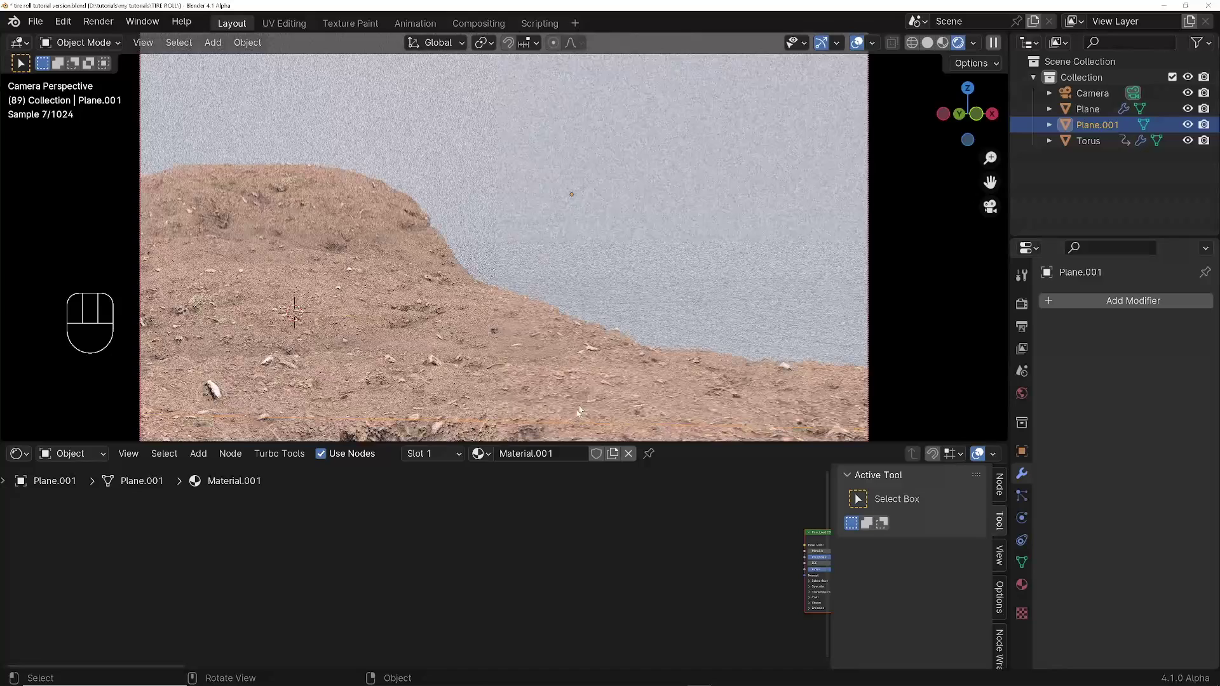
key(Home)
middle_drag(422, 612, 596, 582)
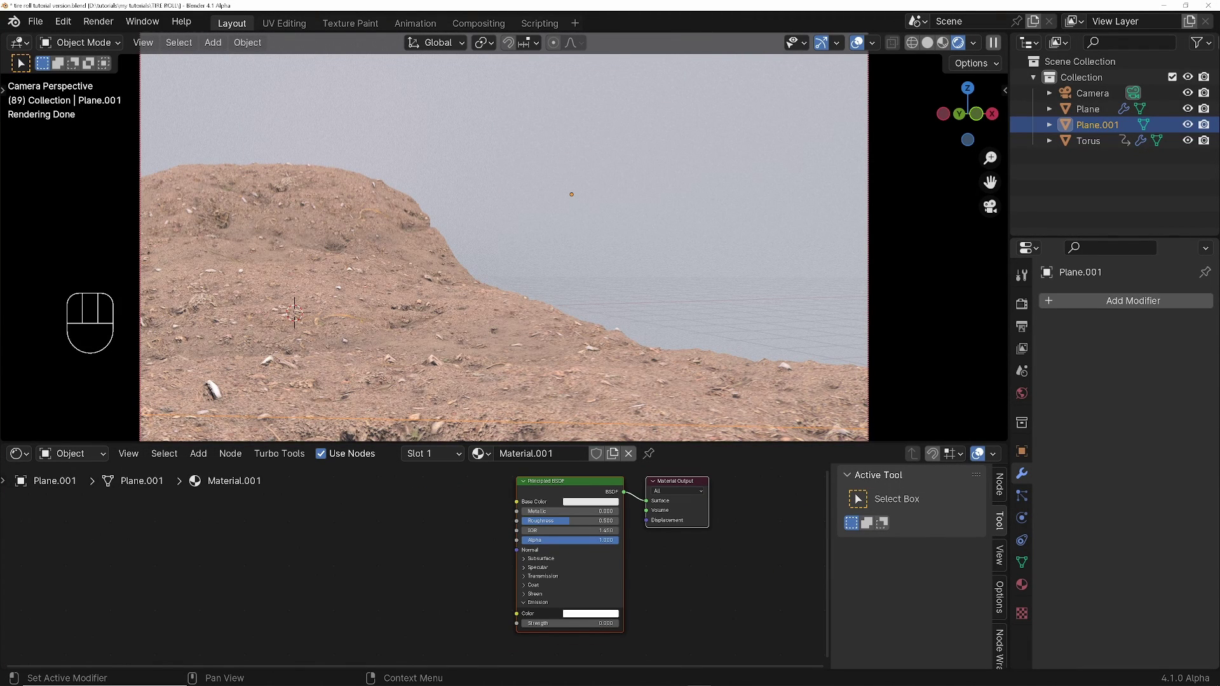
drag(589, 534, 286, 554)
drag(373, 562, 518, 615)
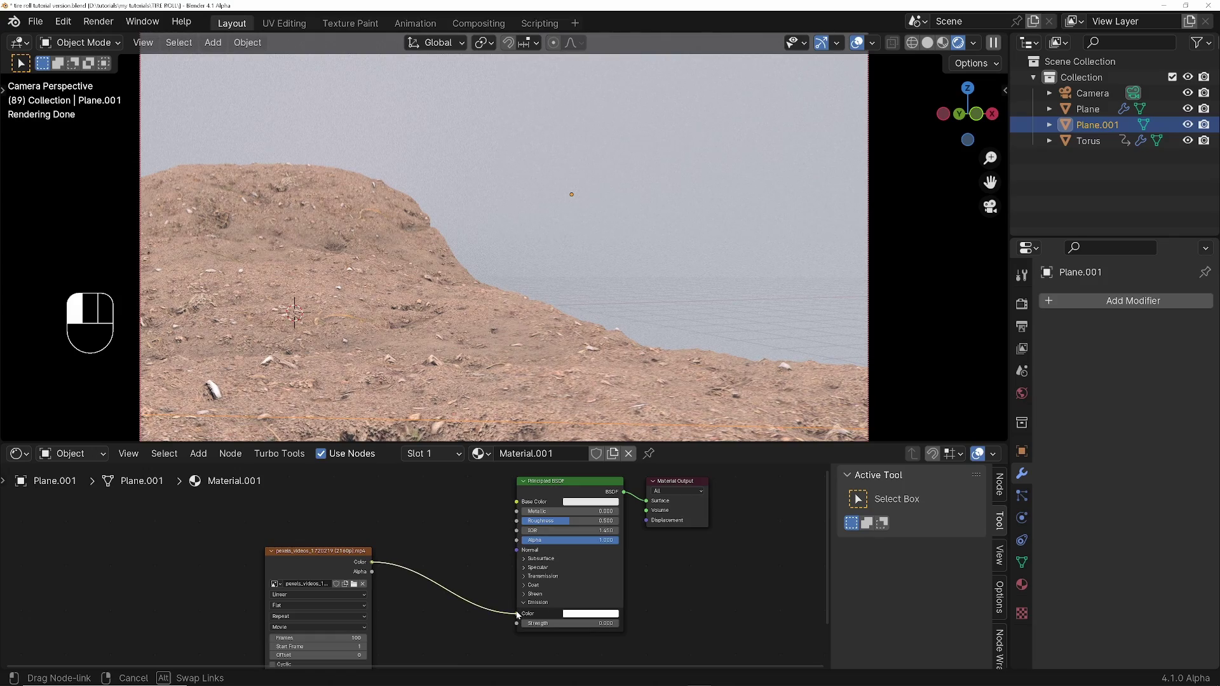
Set the background material's Emission Strength to 1 and darken its Base Color to black.
click(575, 622)
text(1)
click(575, 501)
click(576, 502)
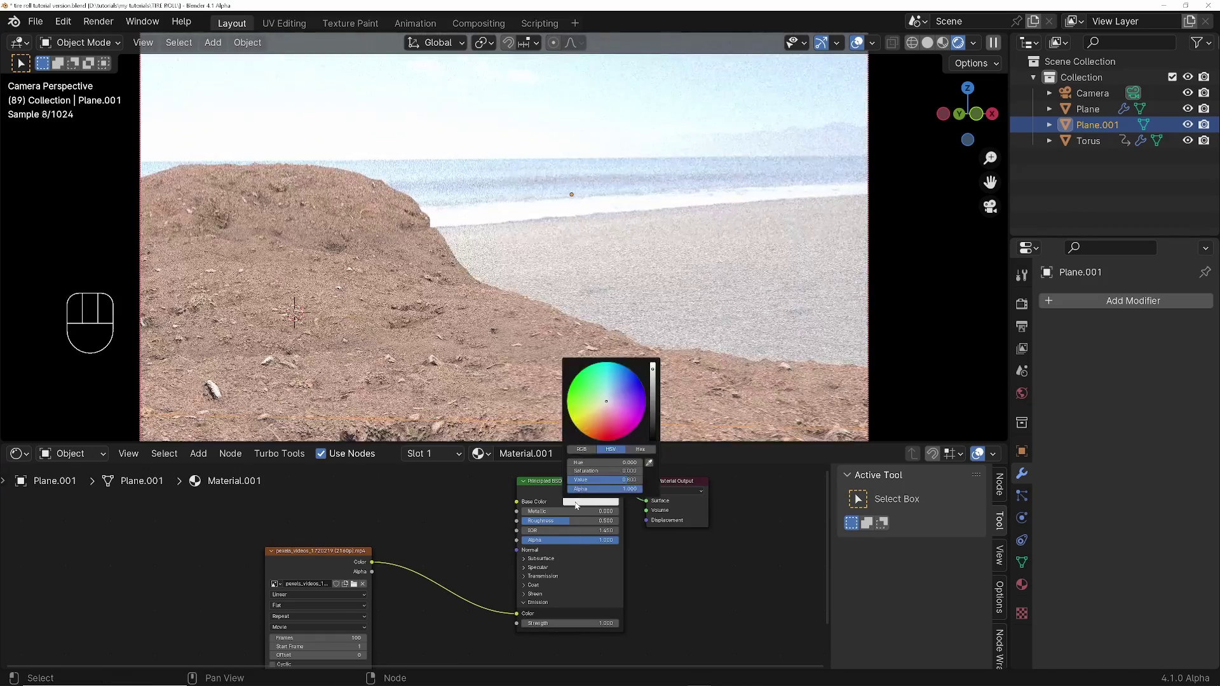
drag(653, 375, 654, 440)
Add Texture Coordinate and Mapping nodes to the video texture and mirror it with an X scale of -1.
middle_drag(324, 609, 389, 587)
scroll(391, 591, down, 2)
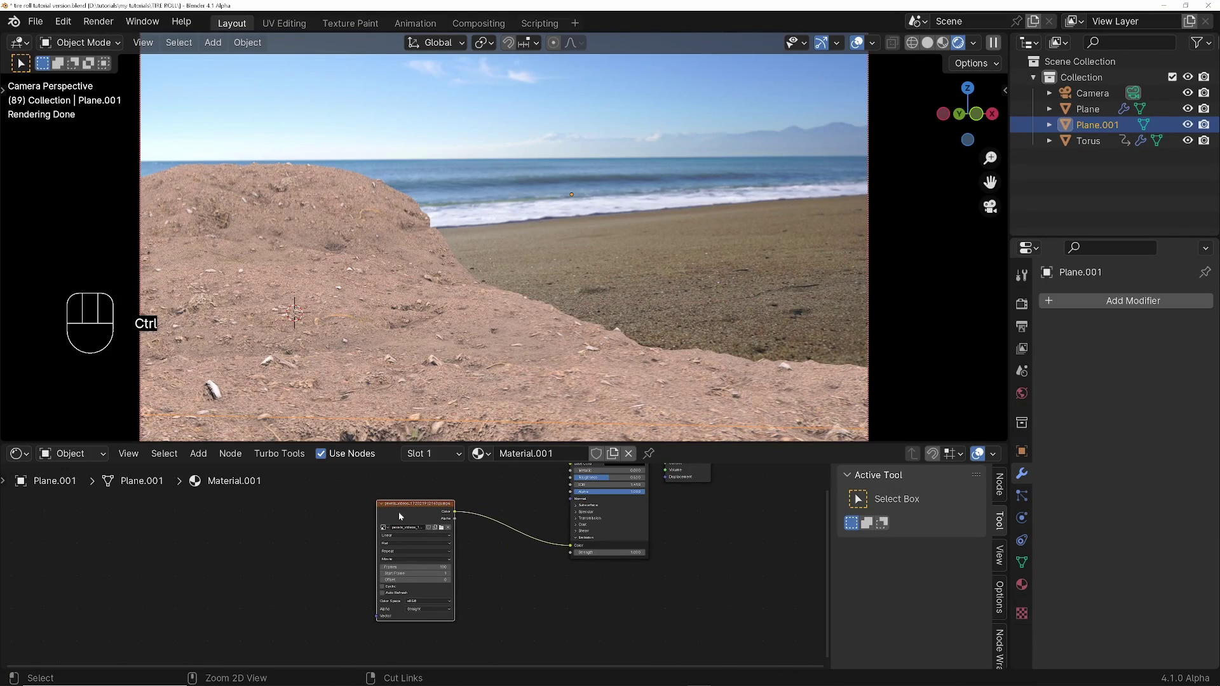
key(ctrl+t)
scroll(327, 567, up, 4)
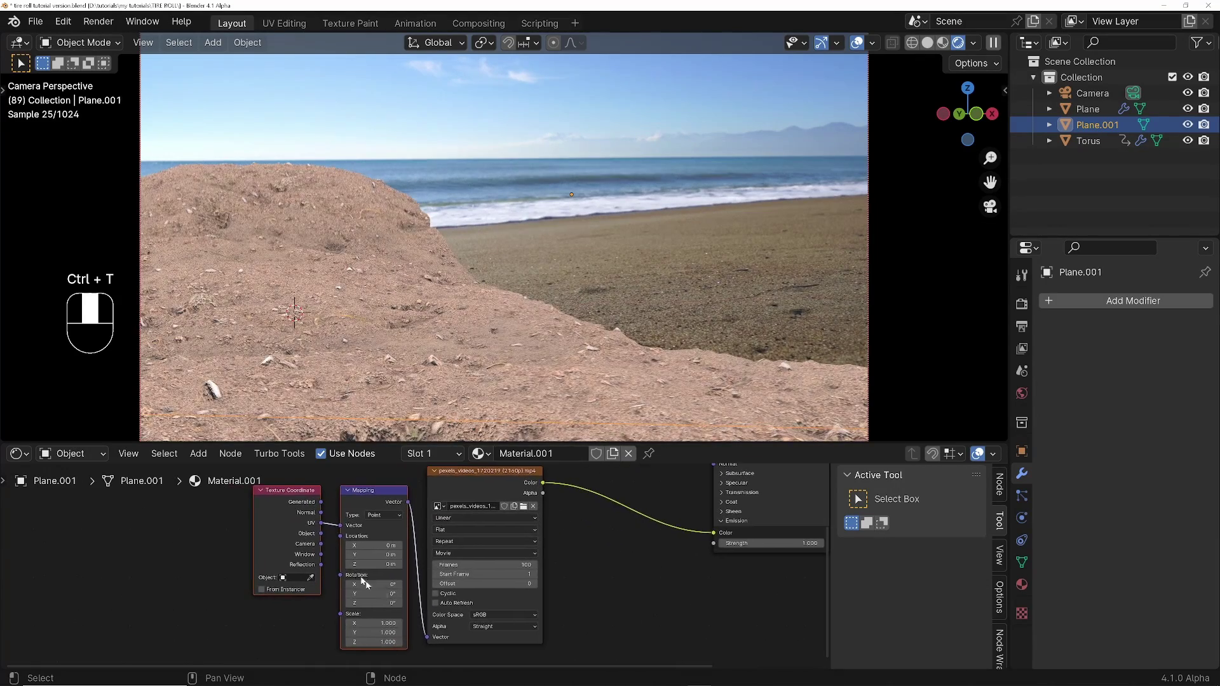
click(368, 618)
text(-1)
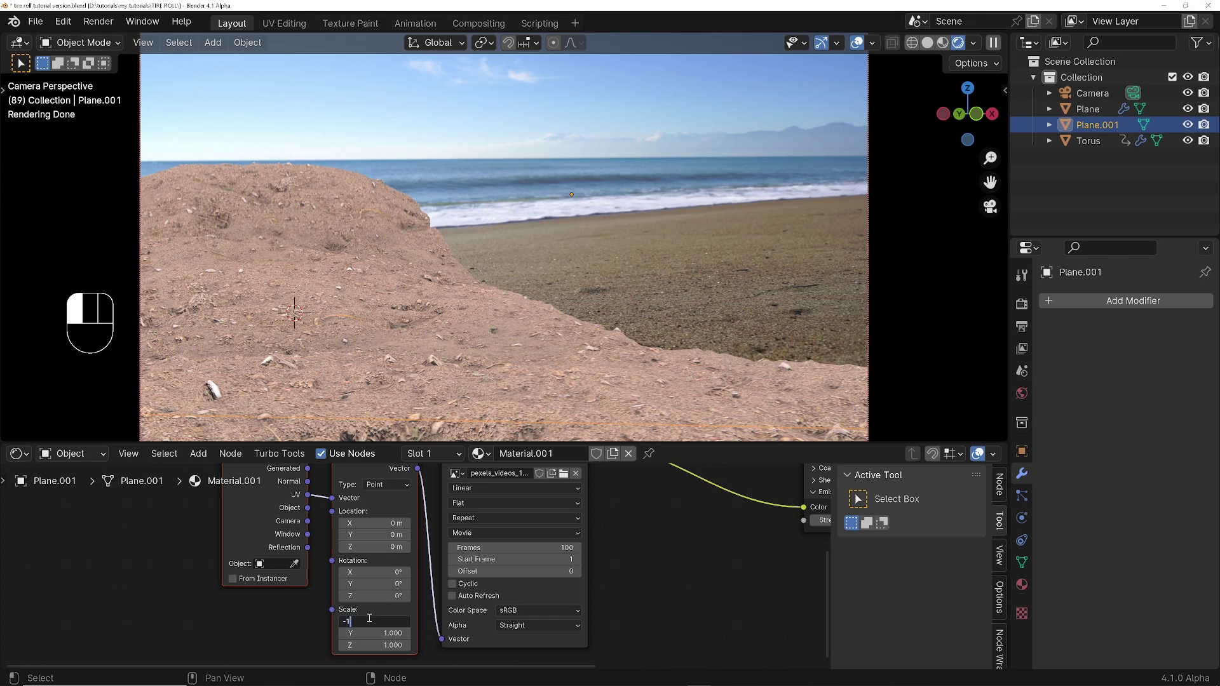
key(Return)
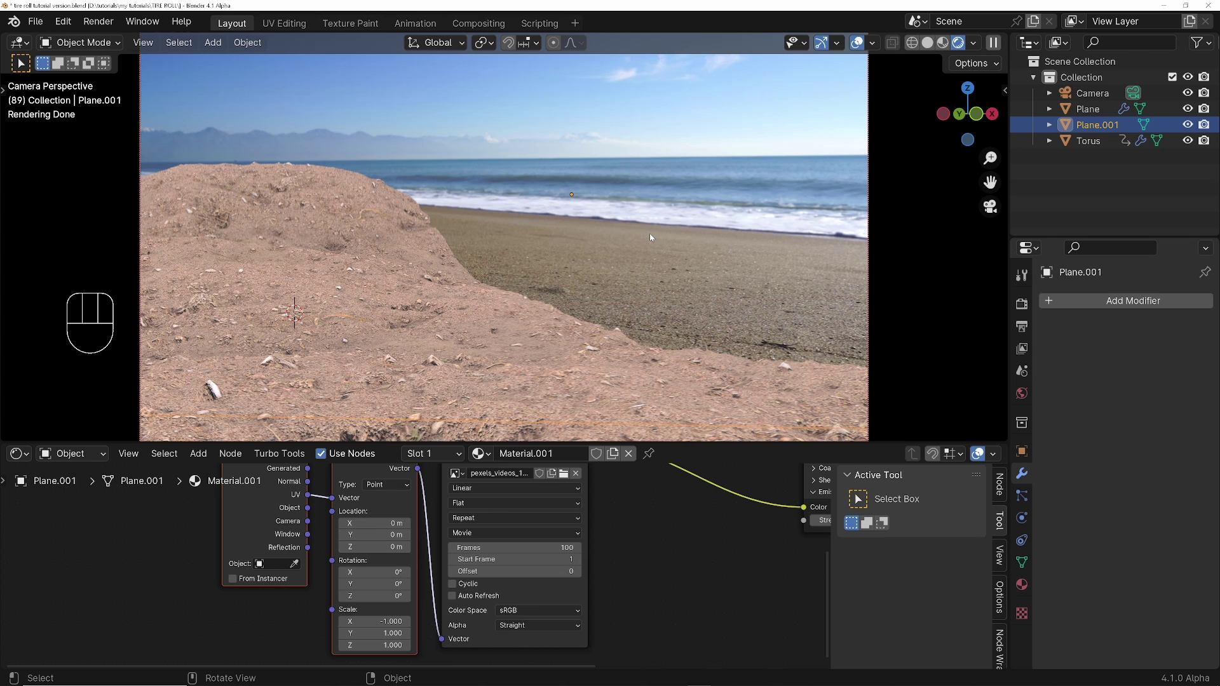
Play the animation in the rendered camera view to check the wheel against the beach background.
key(n)
key(n)
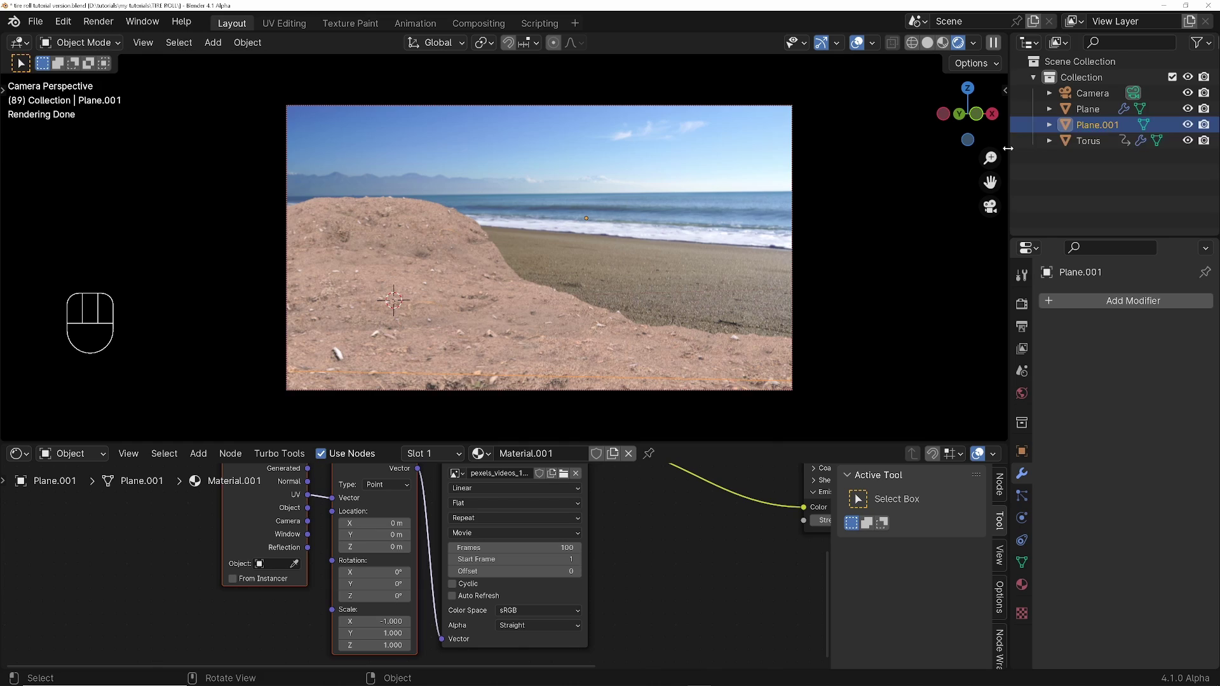
key(space)
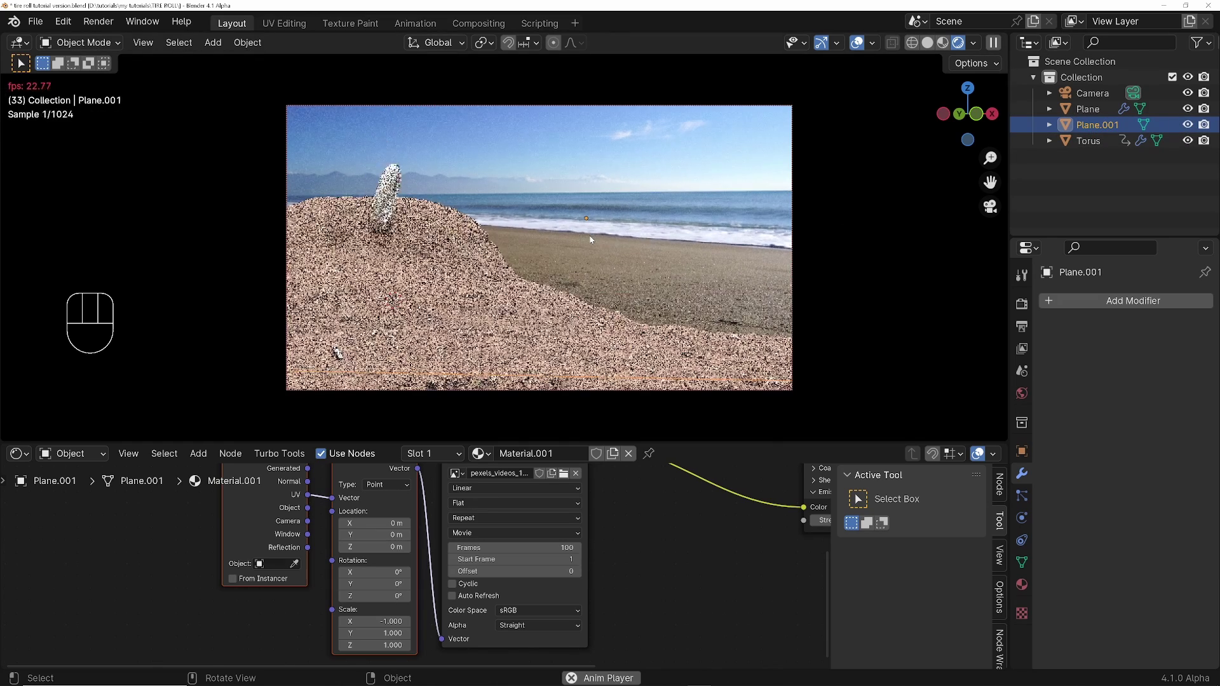
key(space)
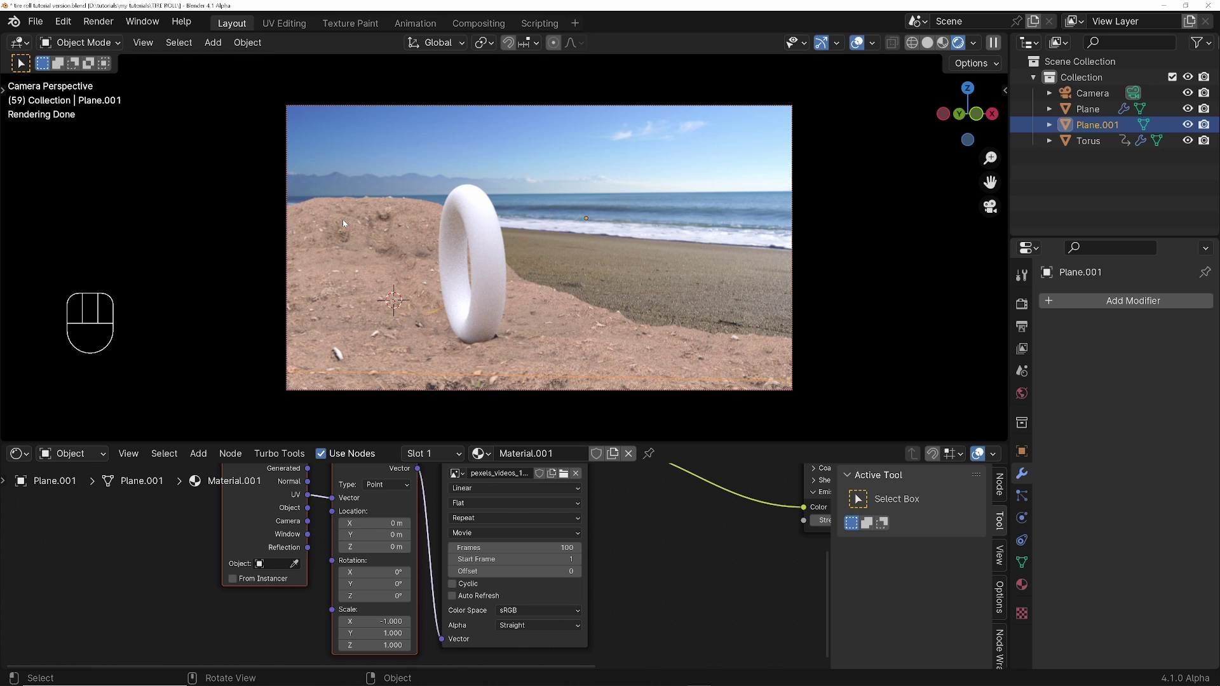
Enable Cyclic and Auto Refresh on the beach video's texture node.
scroll(454, 519, down, 3)
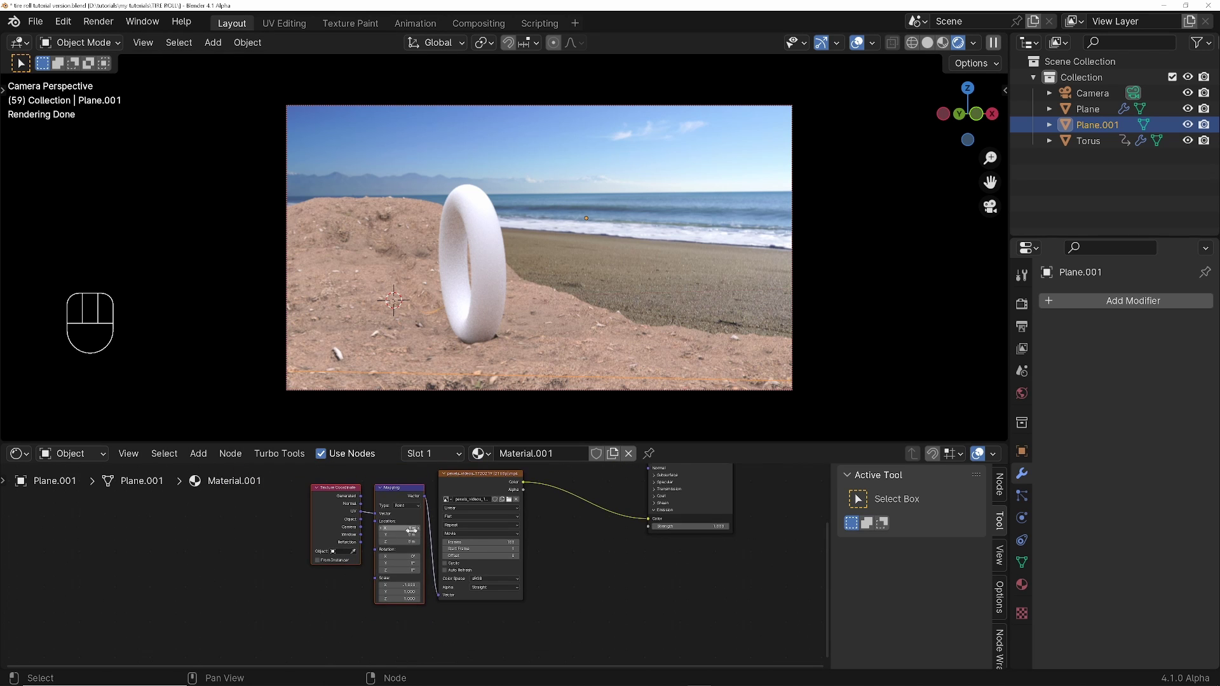
scroll(488, 534, up, 4)
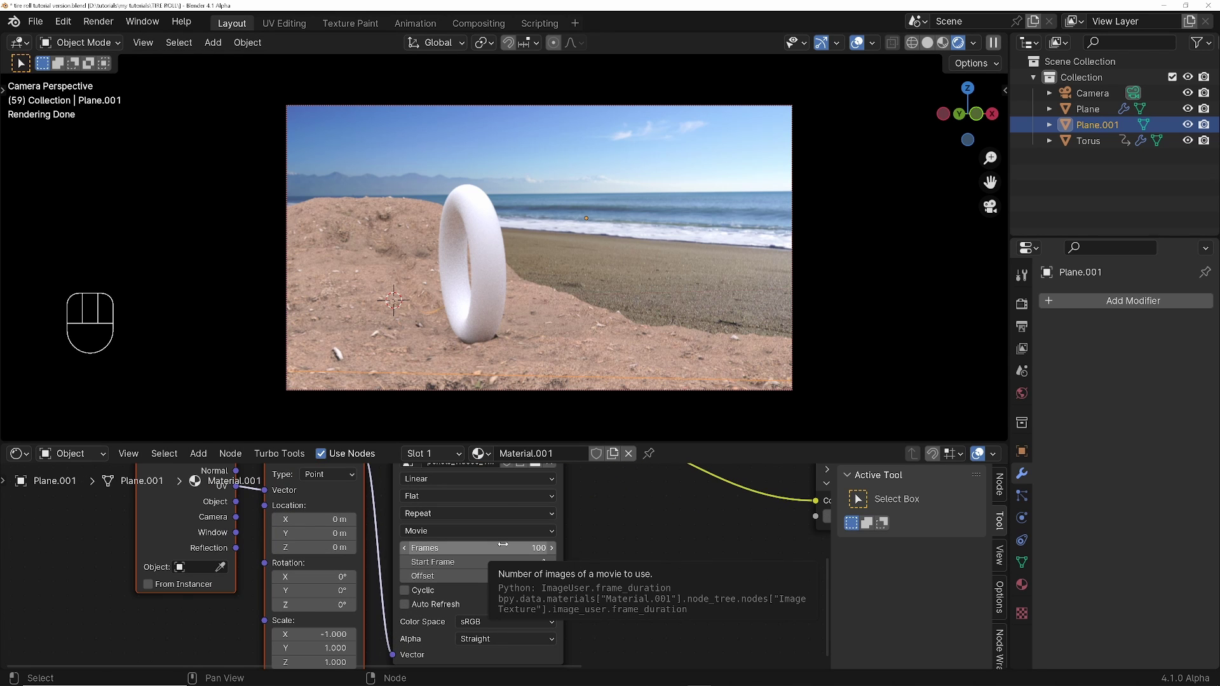
click(404, 591)
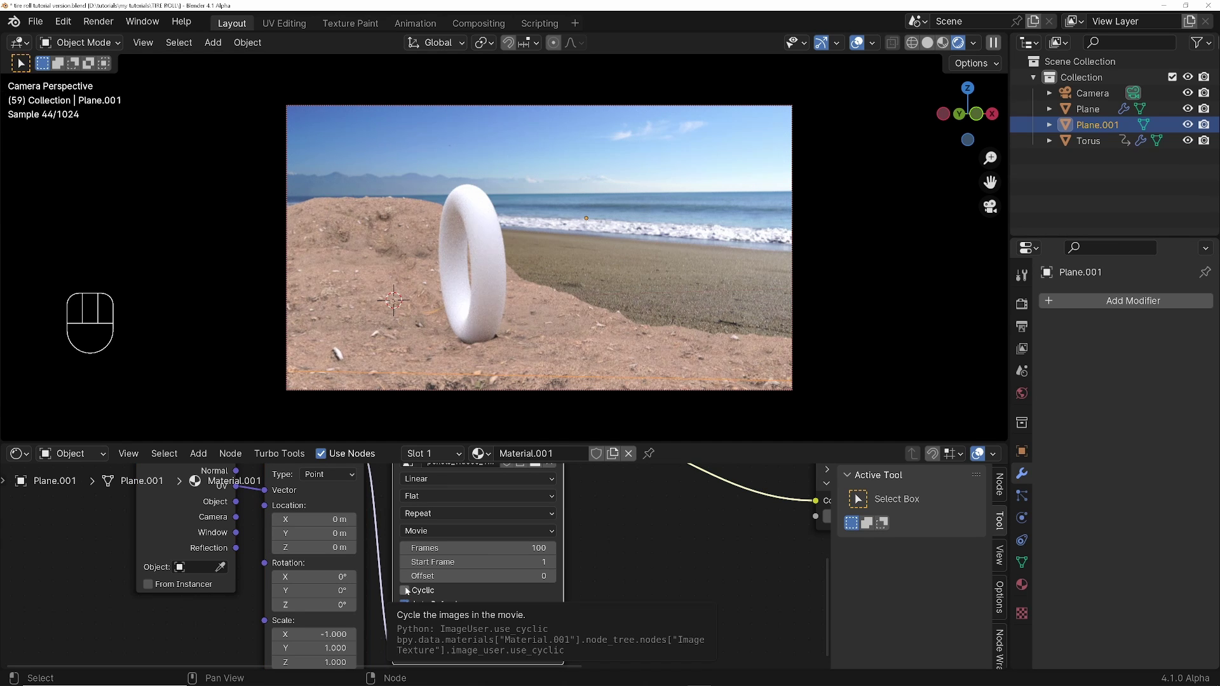
click(405, 605)
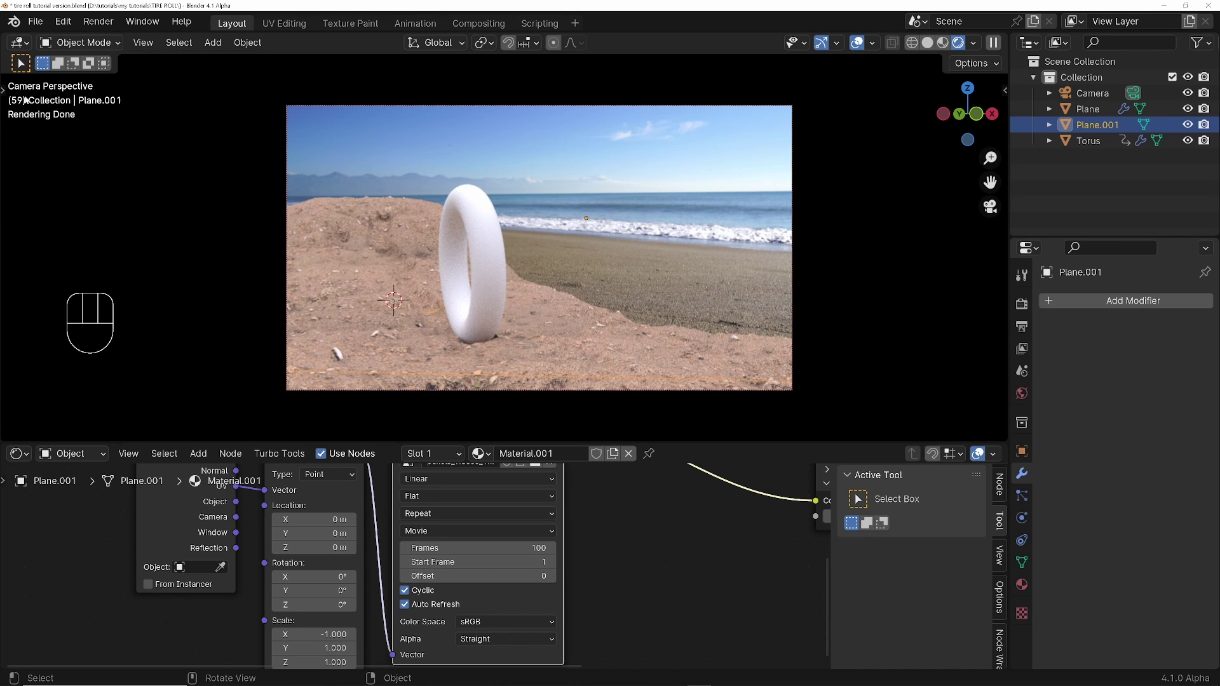
Switch to solid shading and play the animation in bursts to examine when the wheel leaves the camera view.
click(927, 42)
key(space)
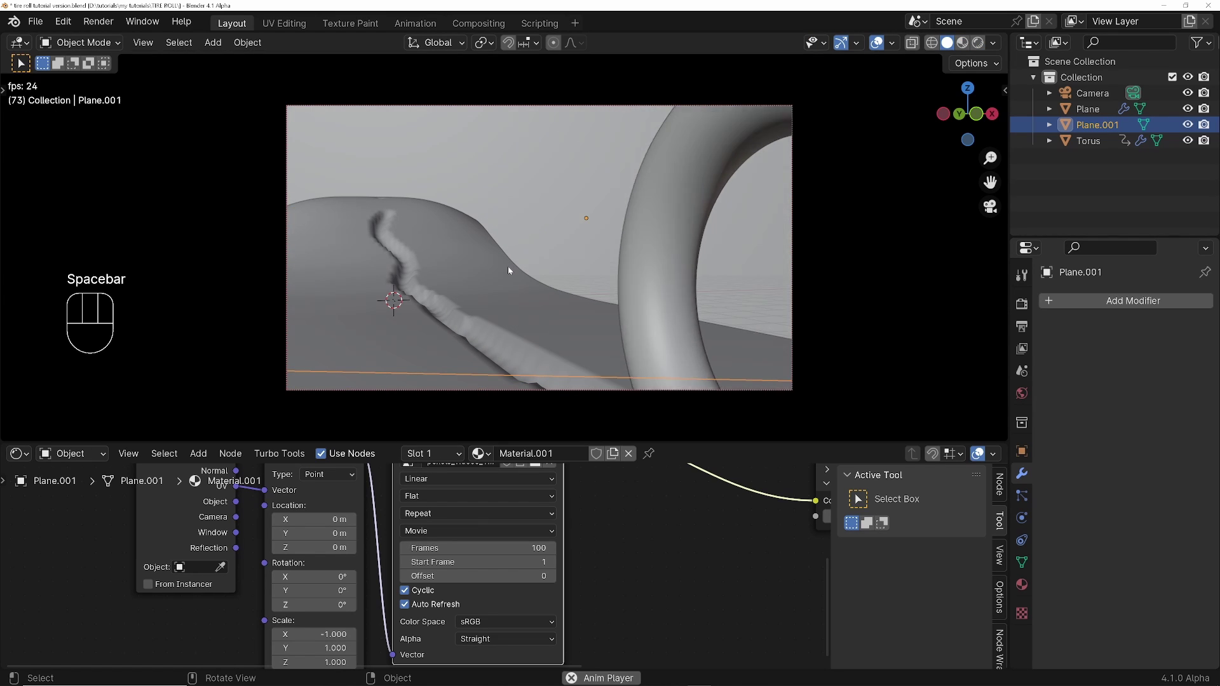
key(space)
key(space)
key(space)
key(space)
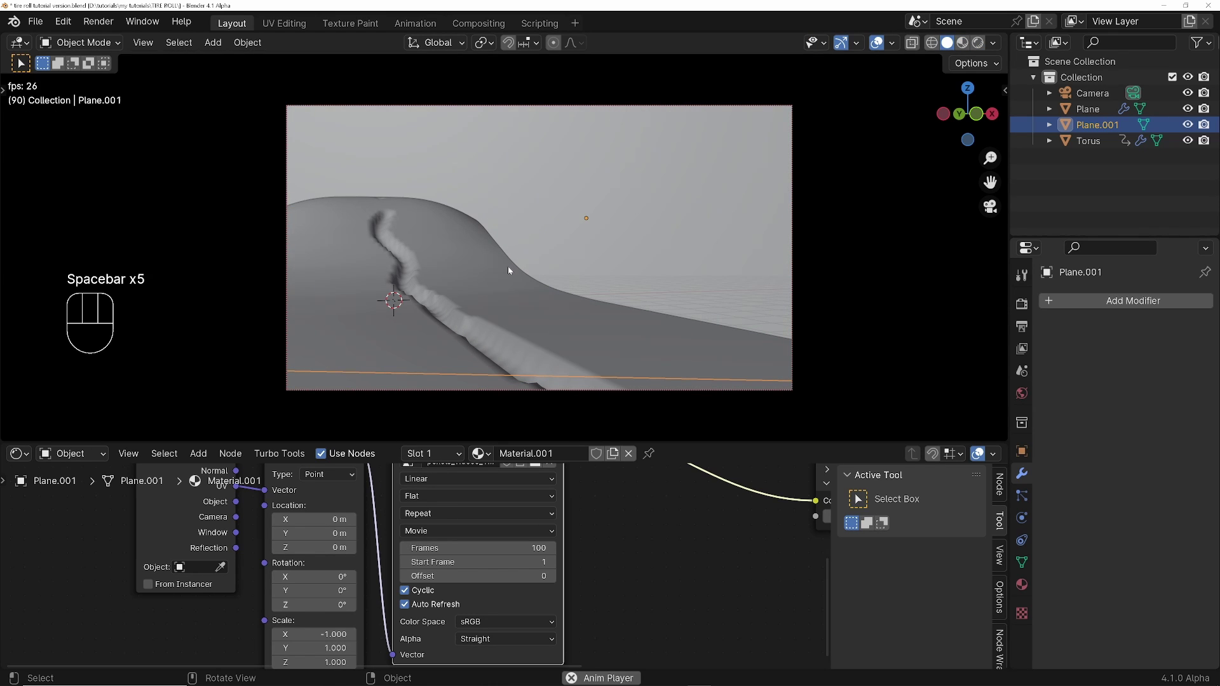
key(space)
key(space)
key(space)
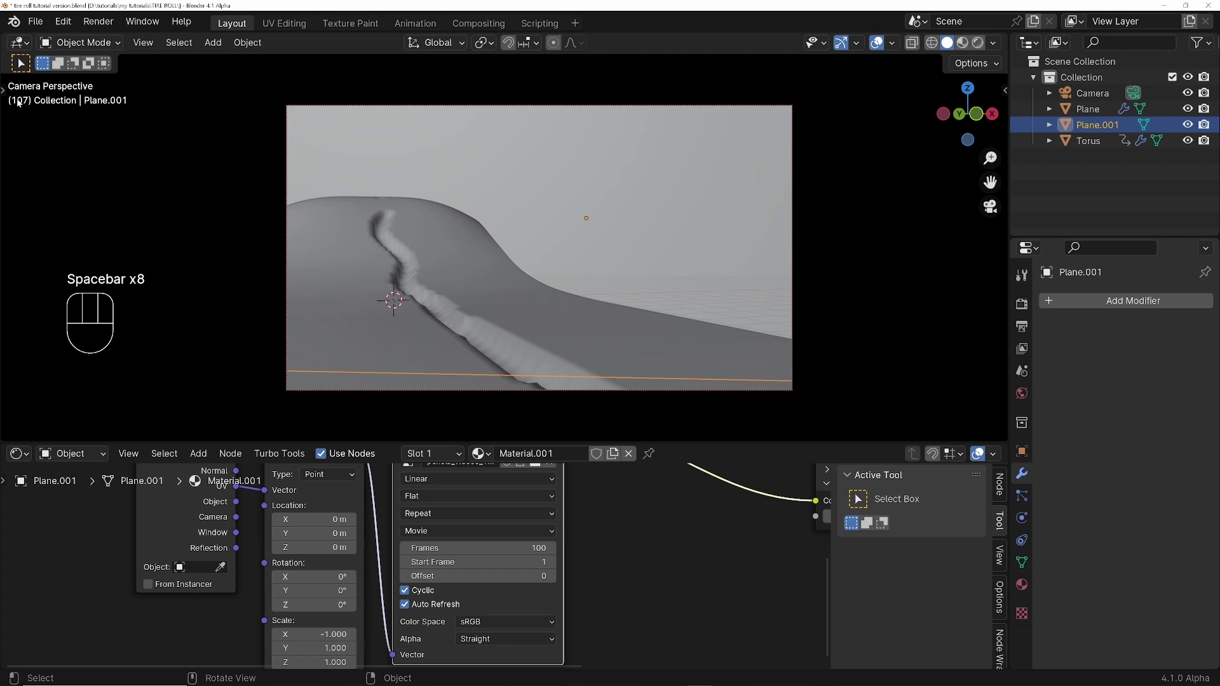
Set the scene's end frame to 111.
click(1022, 326)
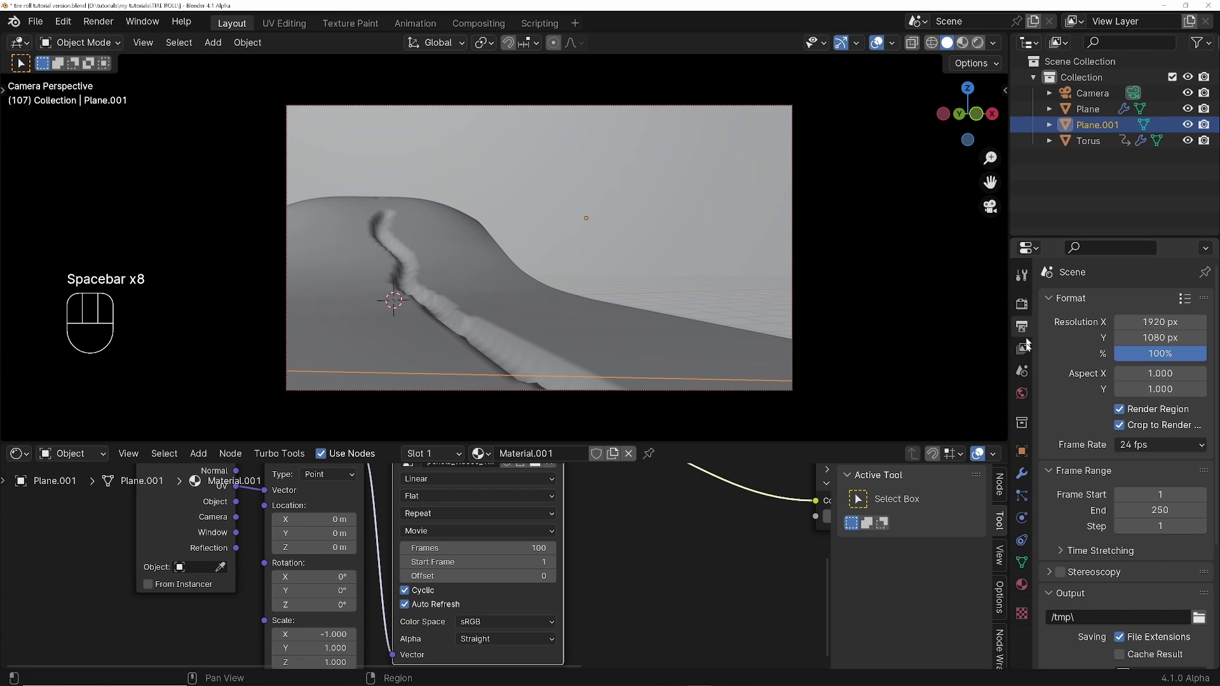
click(1150, 509)
text(111)
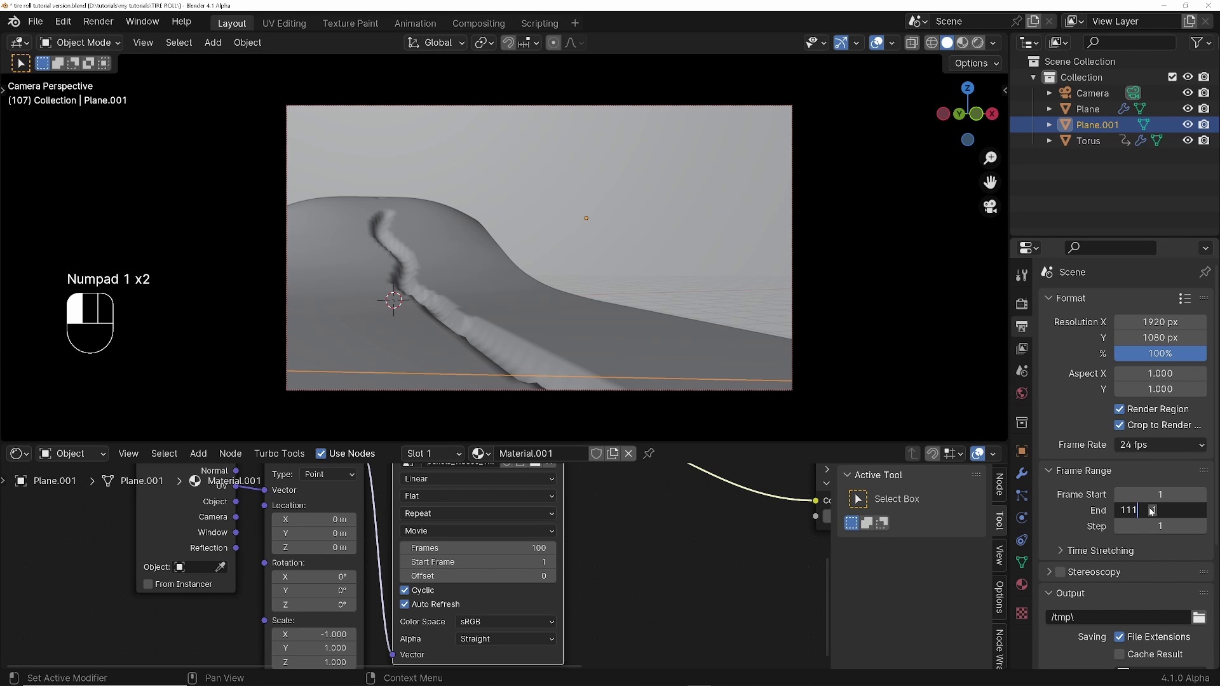
key(Return)
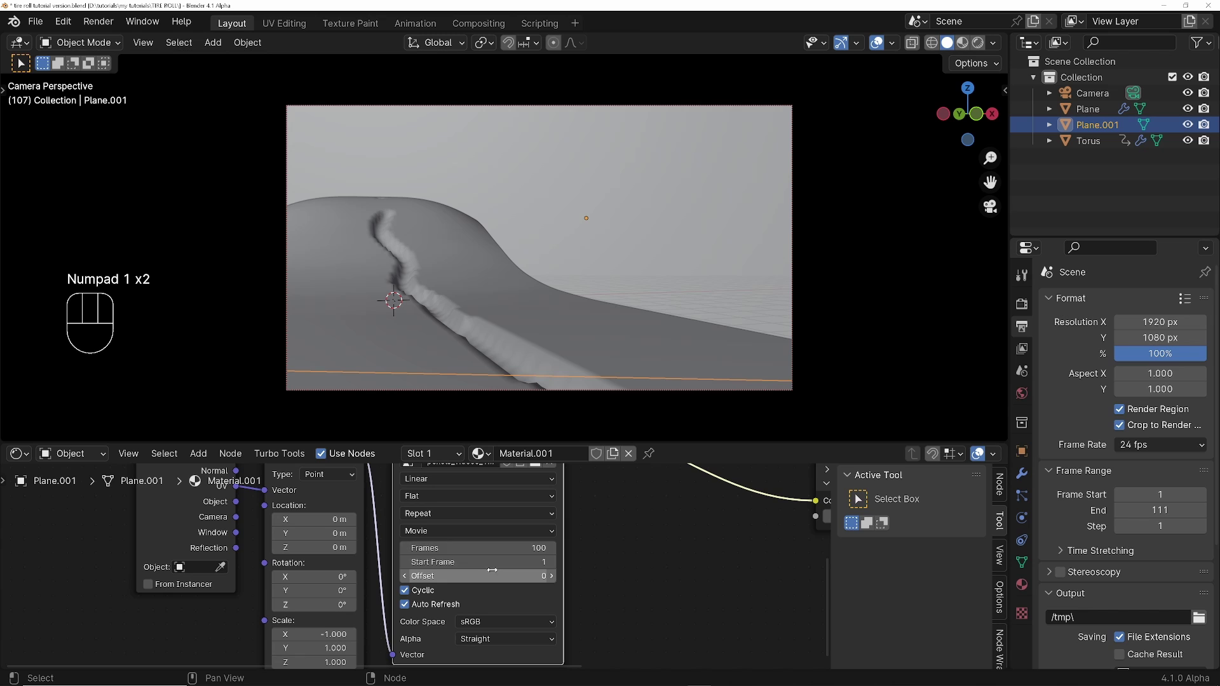
Set the beach video texture's Frames value to 111.
click(497, 543)
text(11)
key(Return)
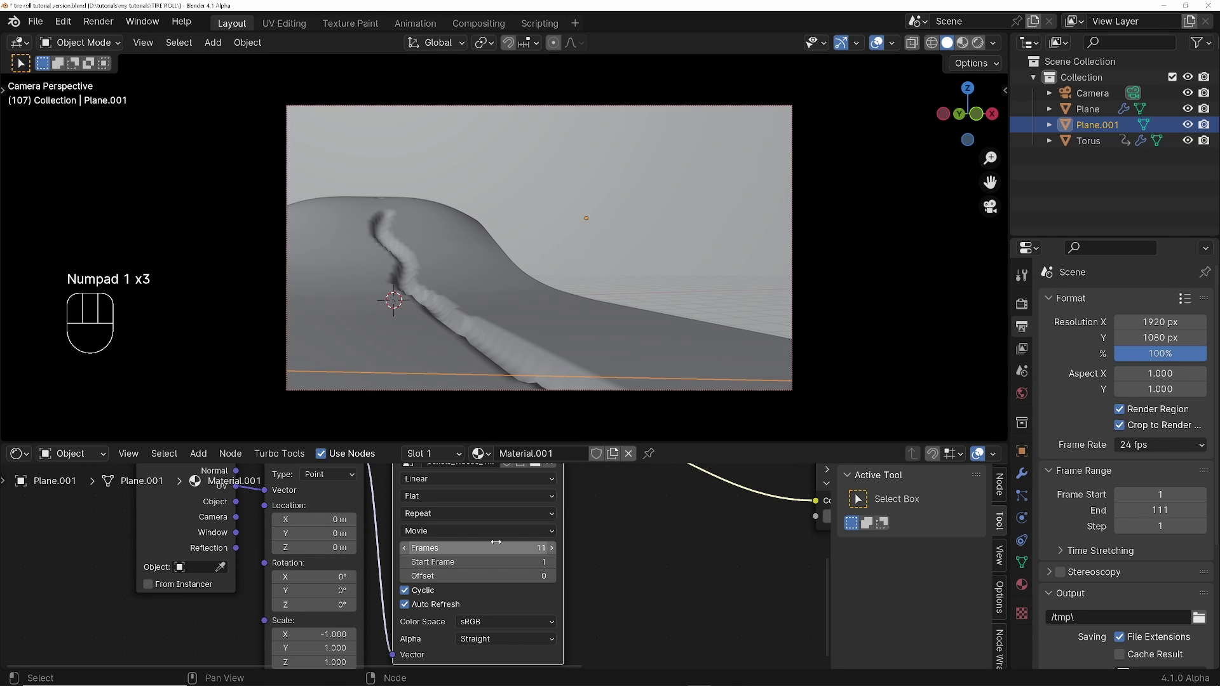
click(450, 547)
text(111)
key(Return)
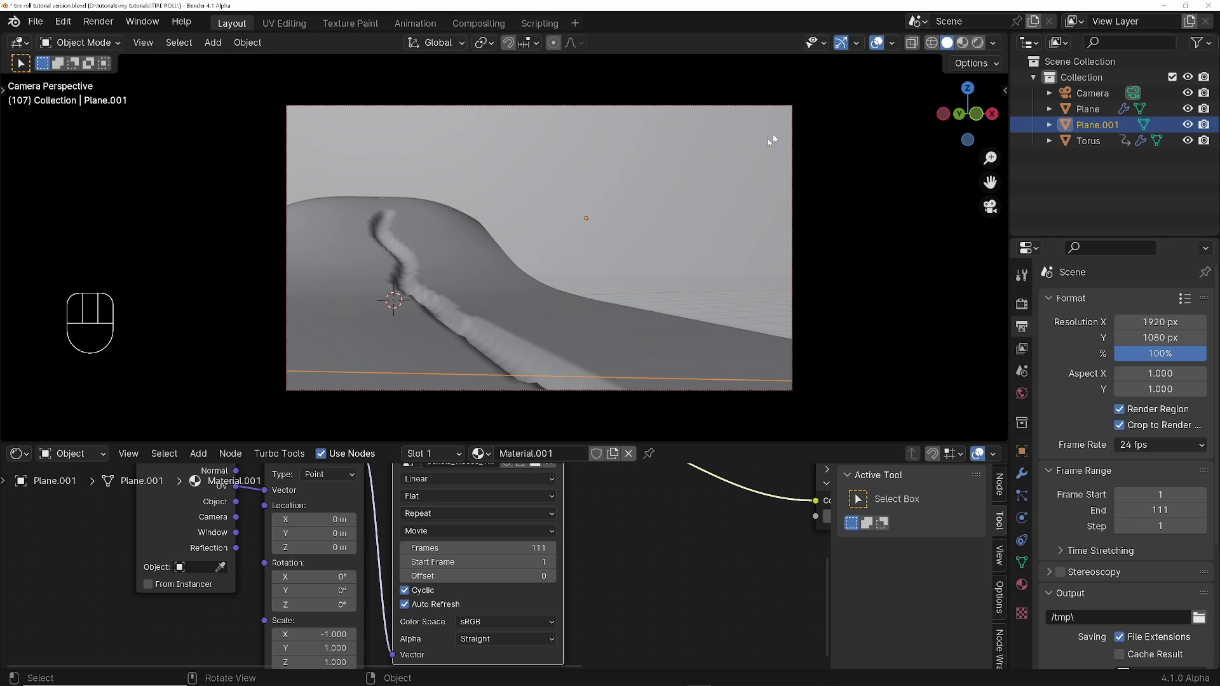
Return to rendered shading and disable Camera under the background plane's Ray Visibility settings.
click(978, 42)
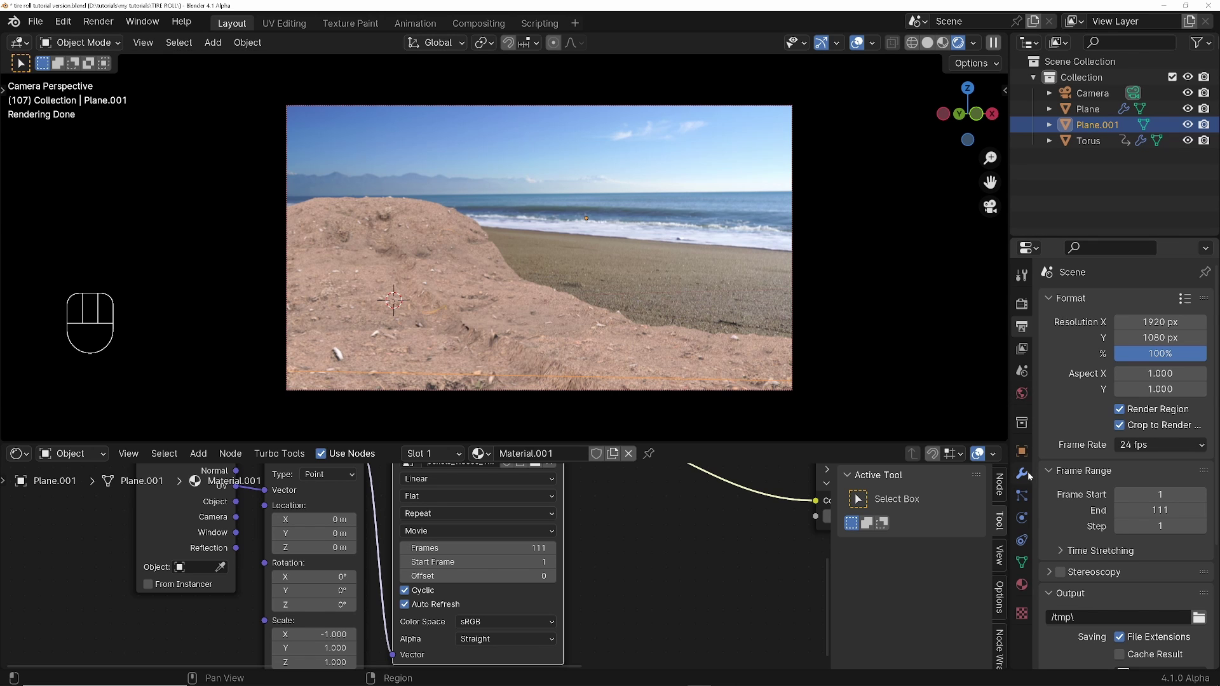
click(1022, 451)
scroll(1074, 553, down, 3)
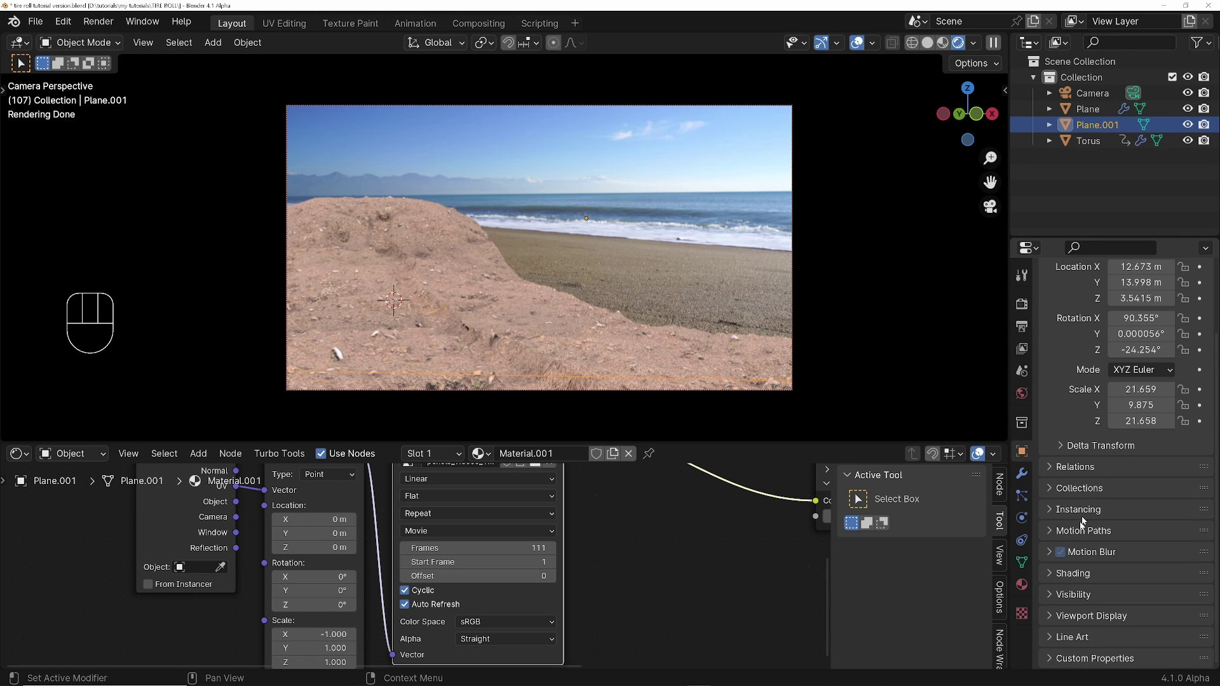
click(1051, 599)
middle_drag(1108, 621, 1116, 394)
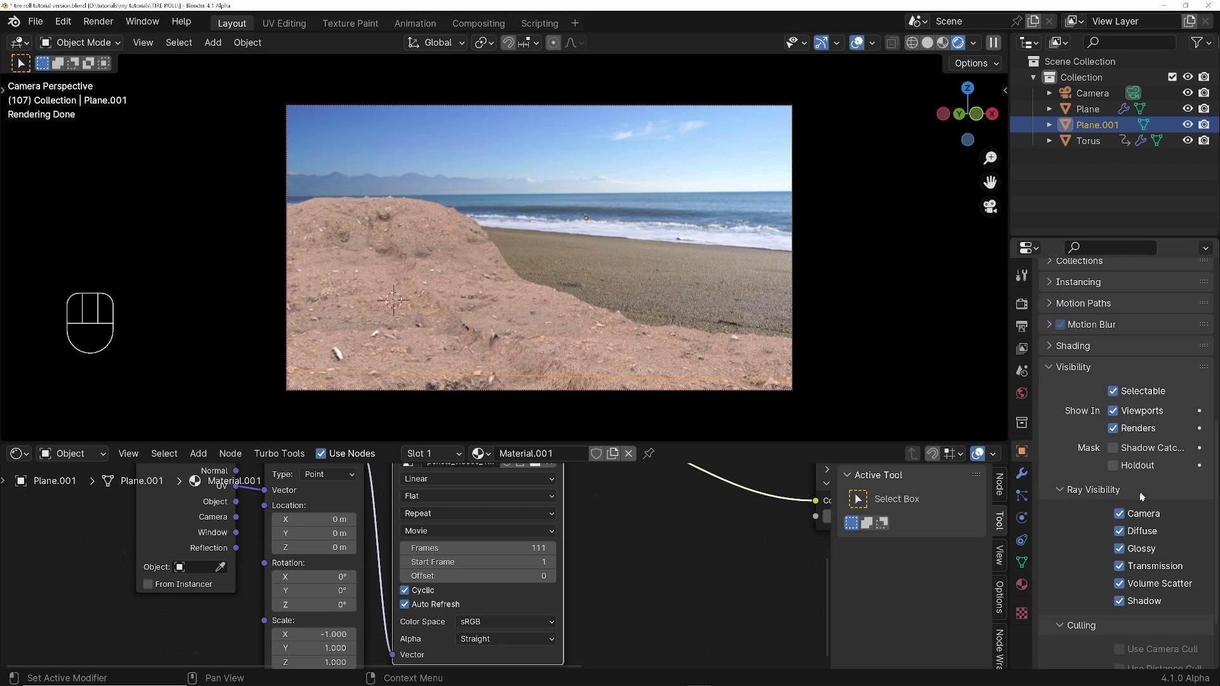
click(1121, 514)
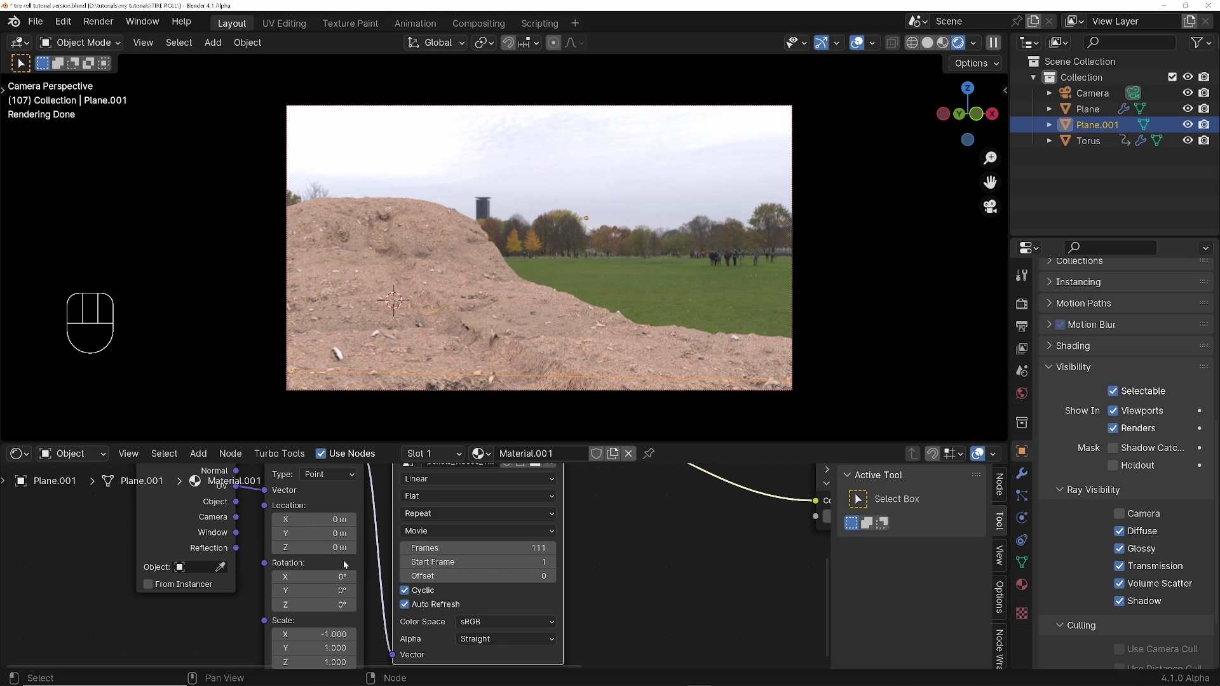
Switch the node editor to the World shader and load qwantani_8k.hdr into its environment texture.
middle_drag(237, 489, 288, 531)
click(72, 453)
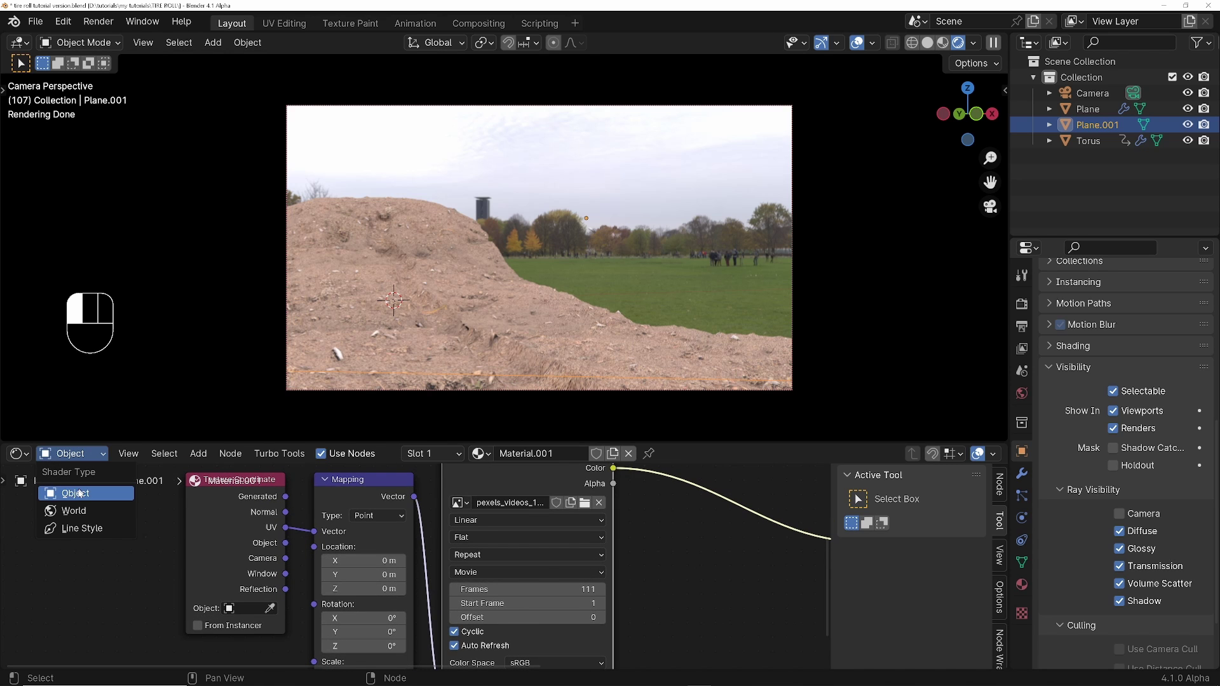
click(64, 511)
middle_drag(638, 571, 538, 566)
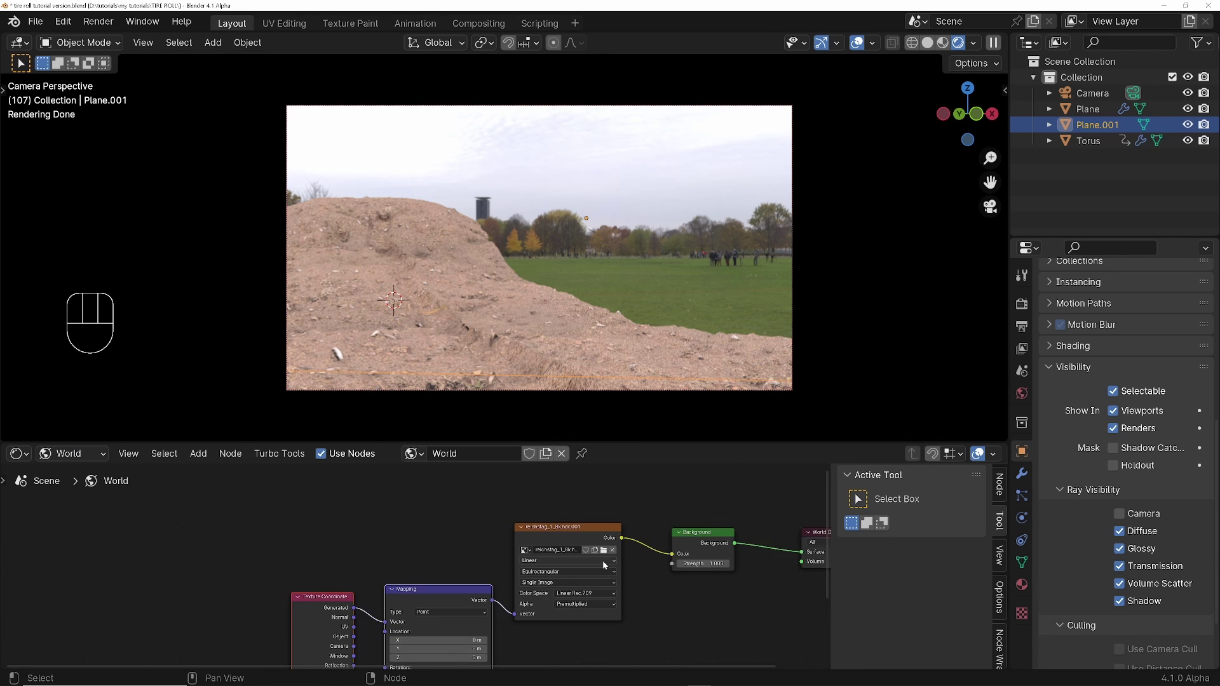
scroll(601, 548, up, 3)
click(600, 545)
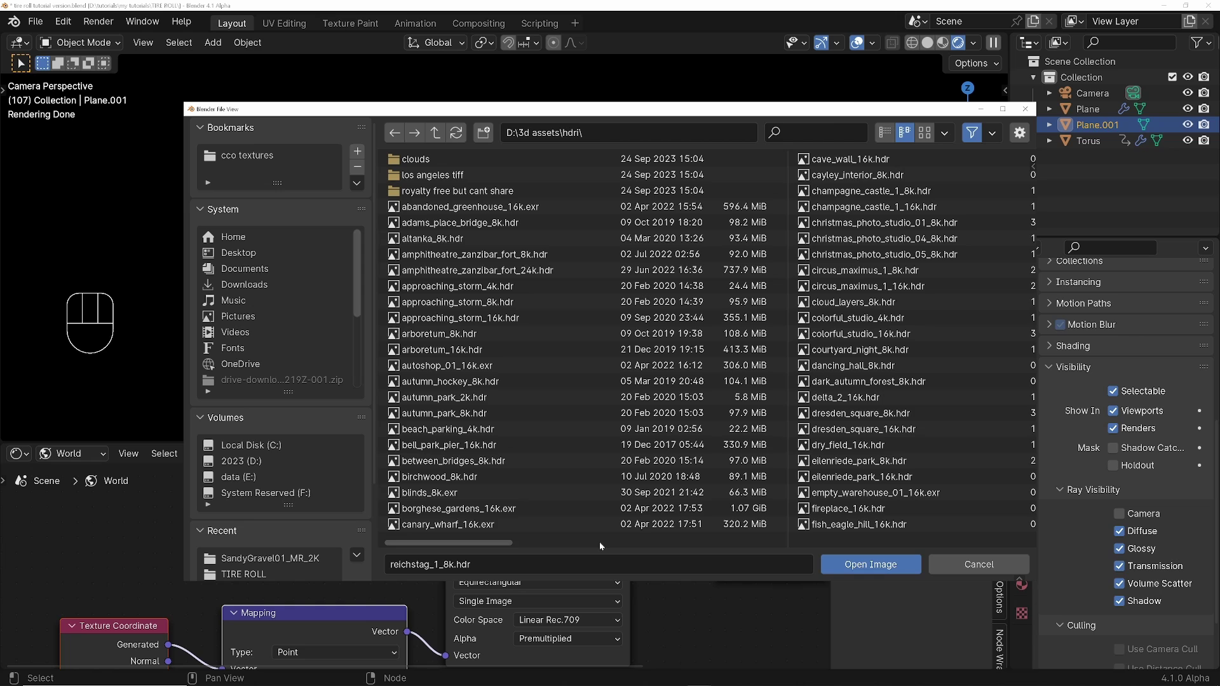
scroll(714, 374, down, 10)
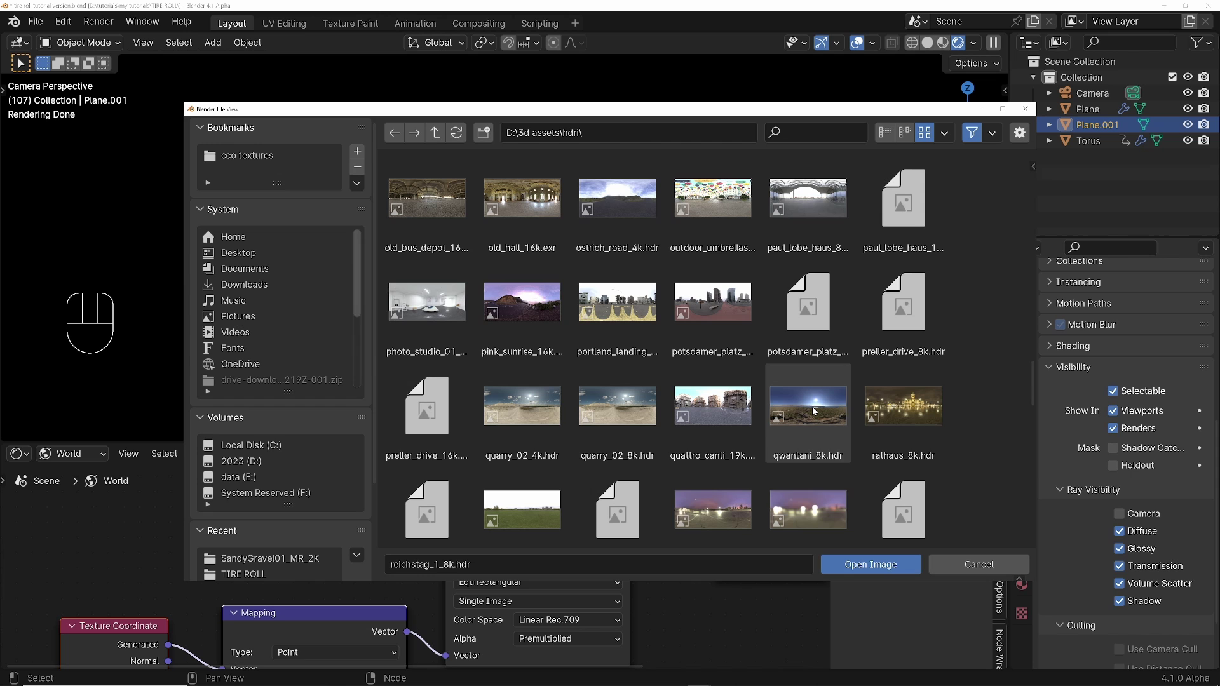
click(814, 411)
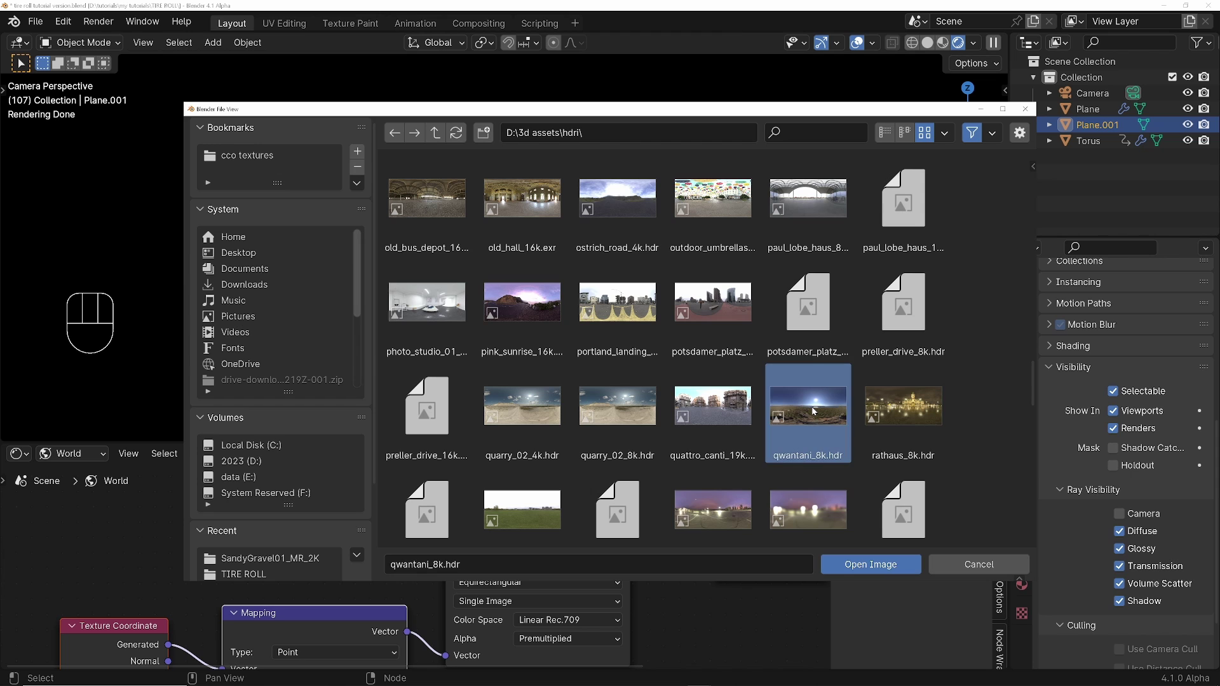
click(888, 564)
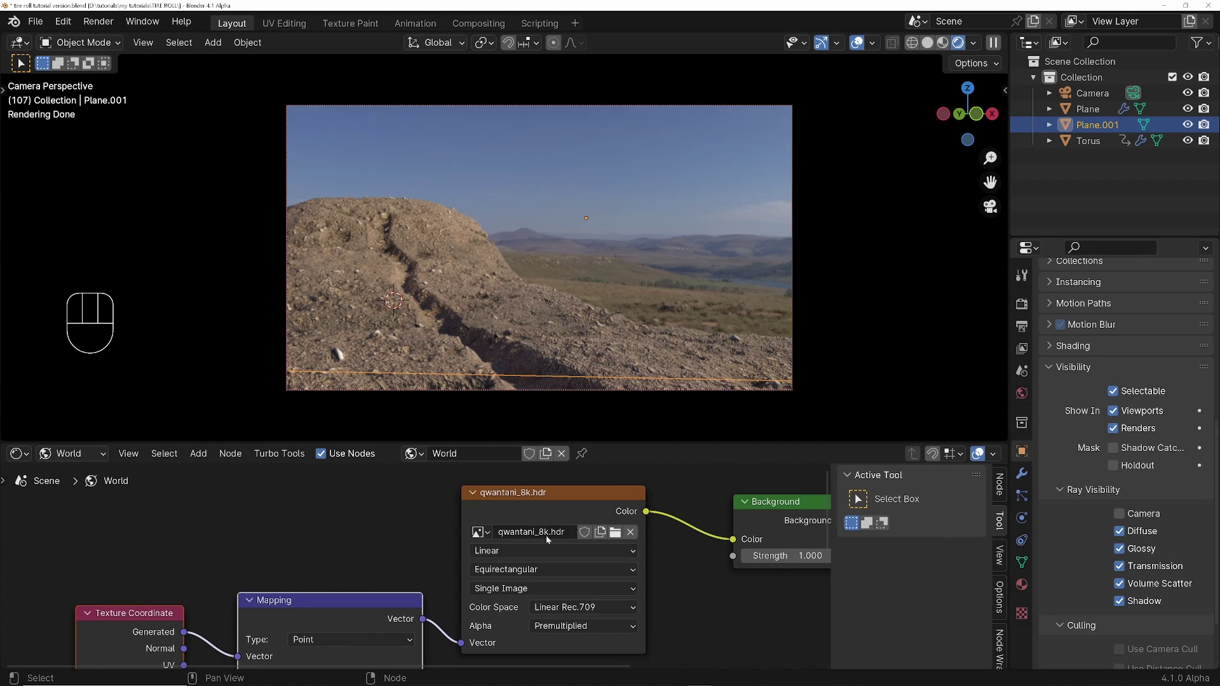
Enable Transparent under Film in the render settings.
middle_drag(447, 576, 463, 558)
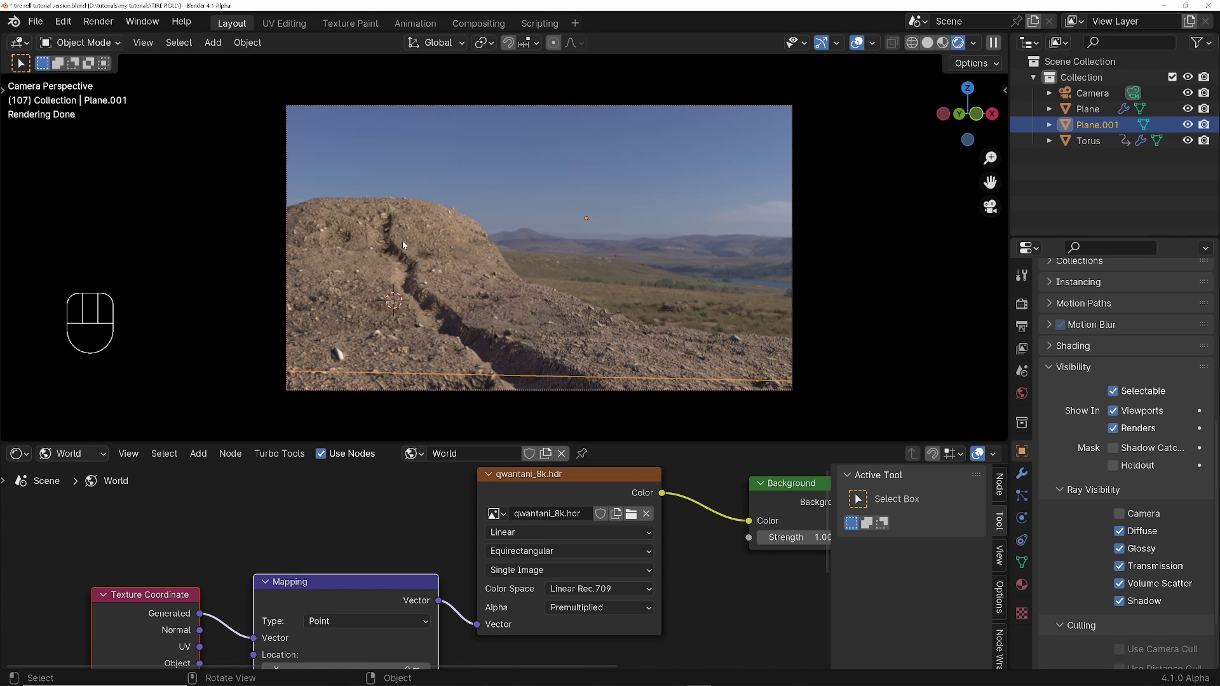
scroll(498, 563, down, 2)
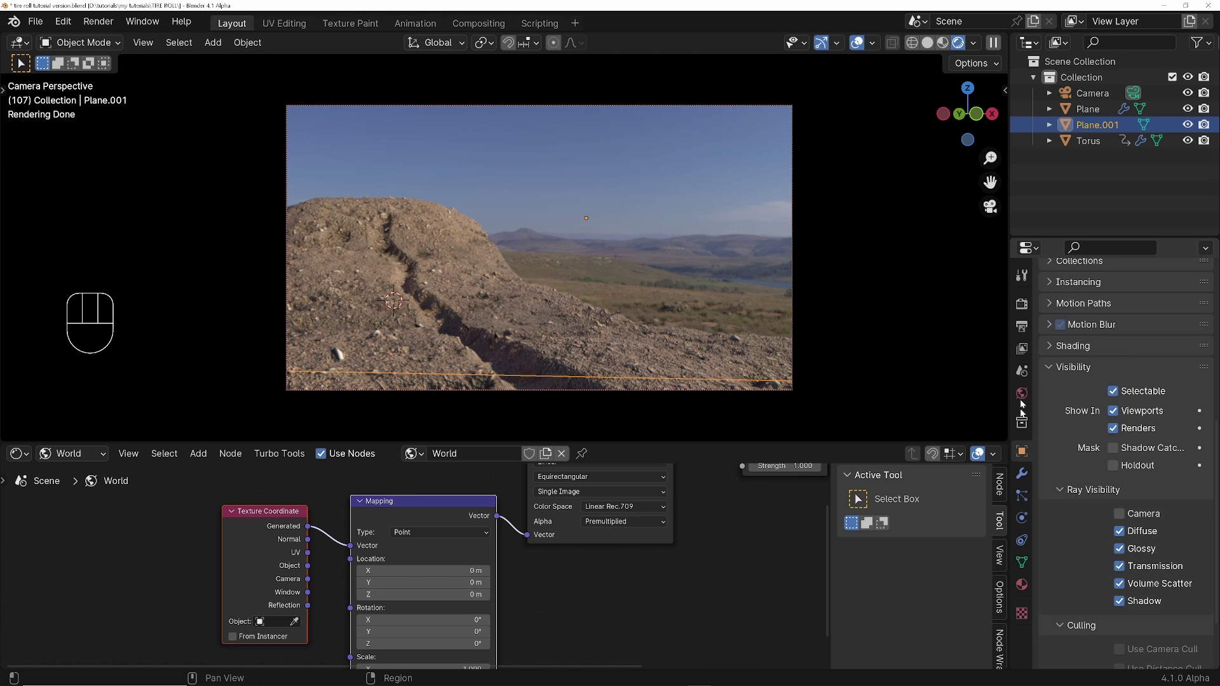
click(1022, 303)
scroll(1063, 580, down, 12)
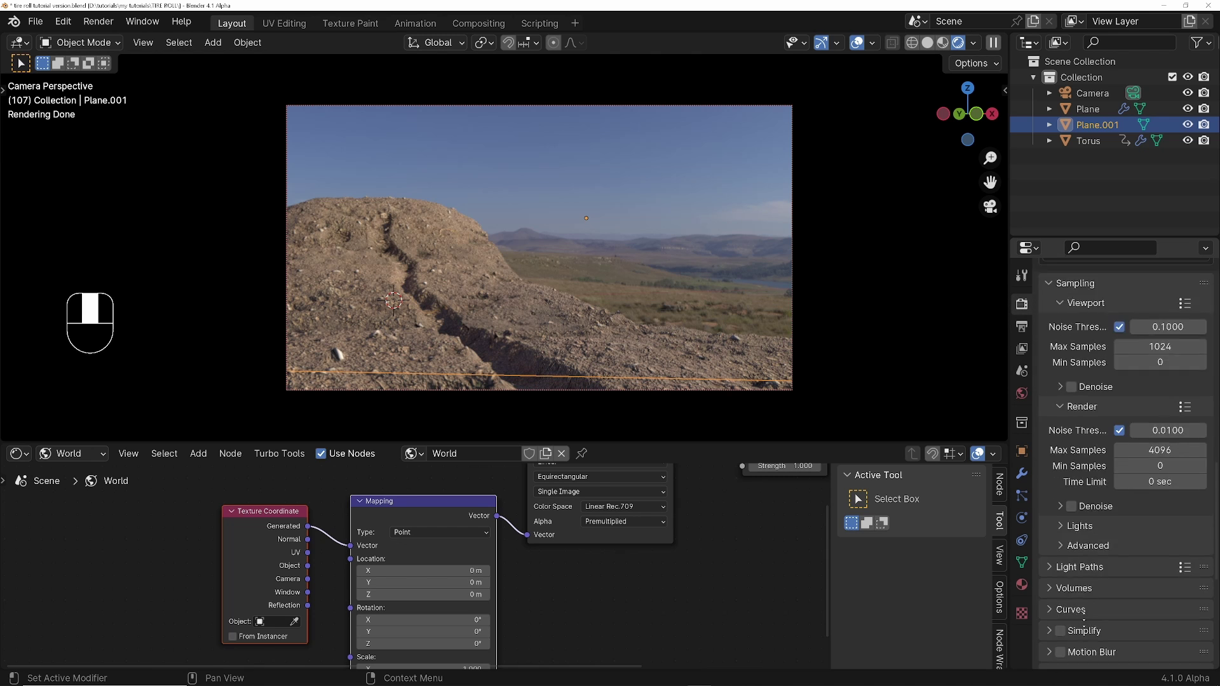
click(1077, 441)
click(1072, 555)
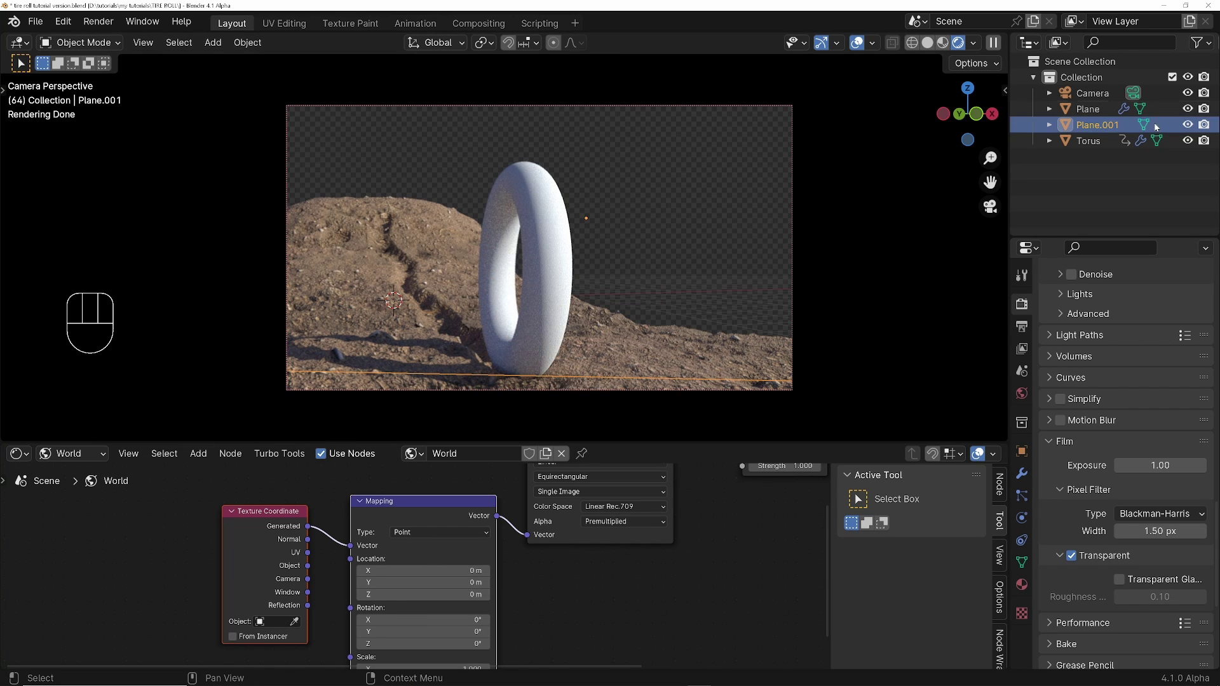
Select the torus wheel, return the node editor to object shading and create a new material for it.
click(1086, 142)
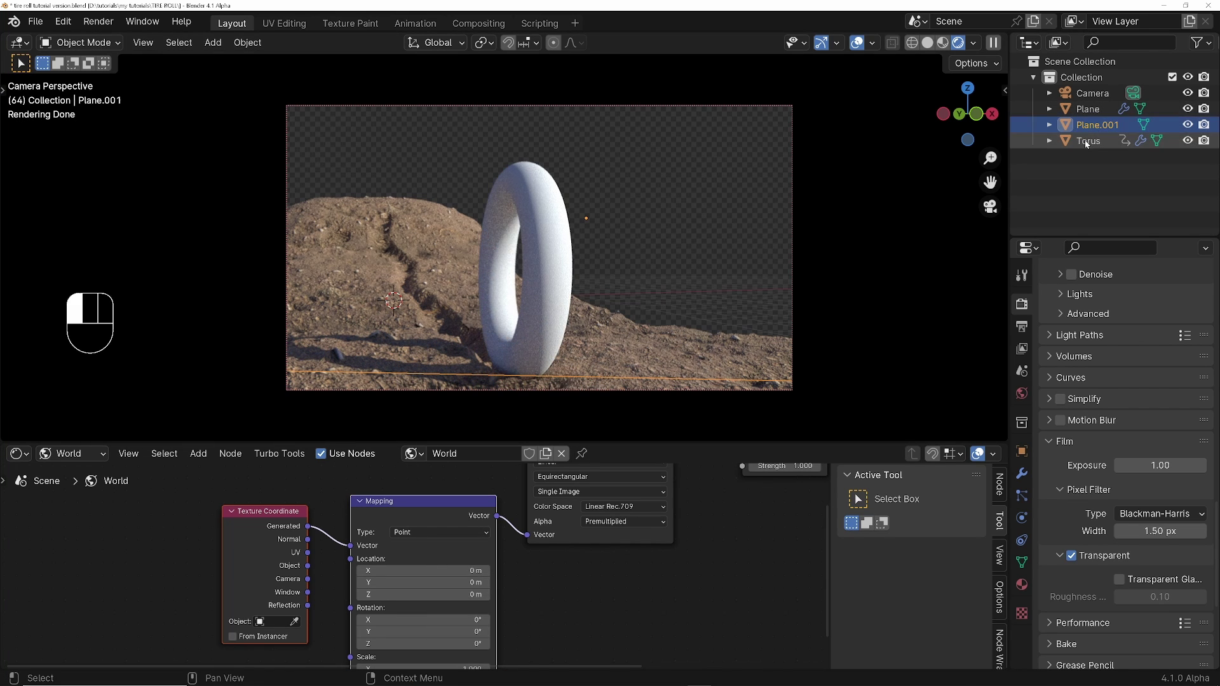
click(59, 452)
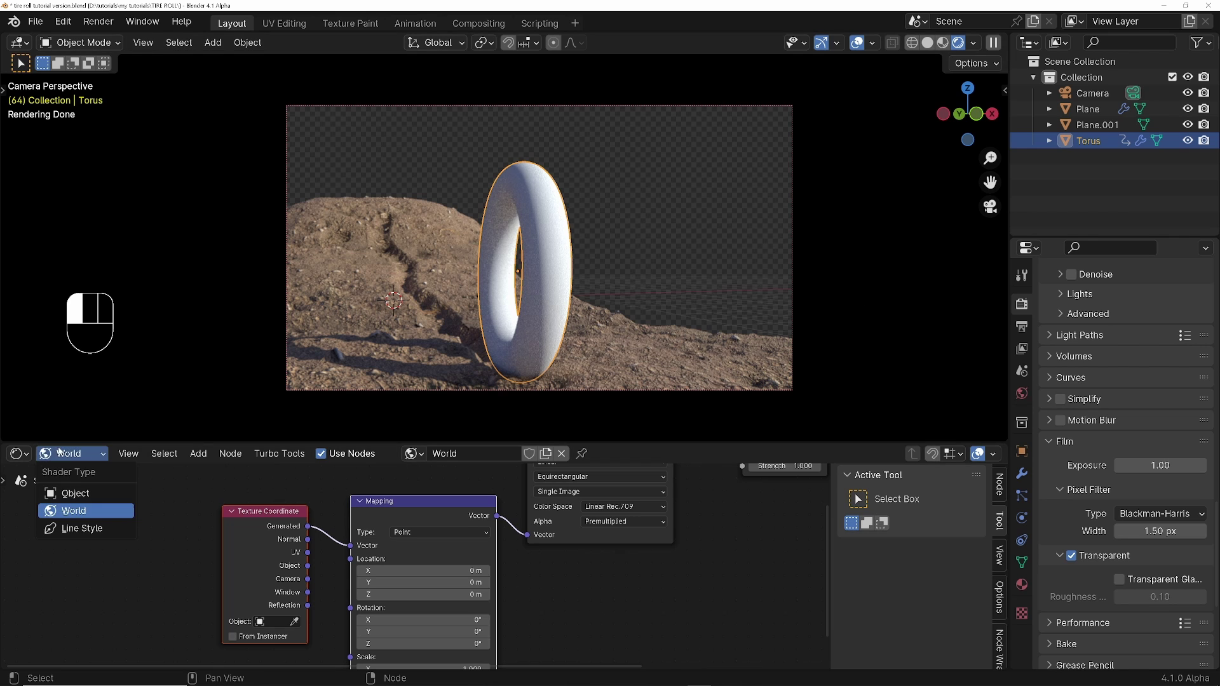
click(67, 492)
click(522, 454)
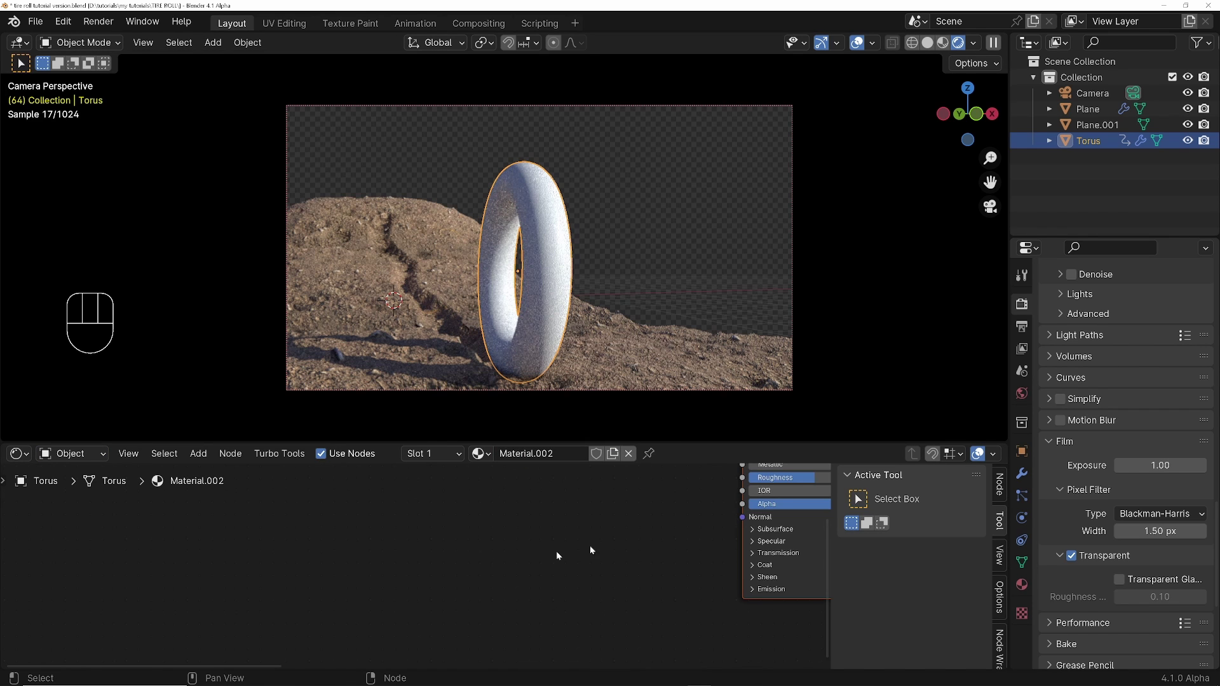
Set the Transmission weight of the wheel material's Principled BSDF to 1.000.
scroll(590, 550, up, 4)
middle_drag(788, 565, 499, 575)
click(464, 602)
drag(498, 575, 636, 575)
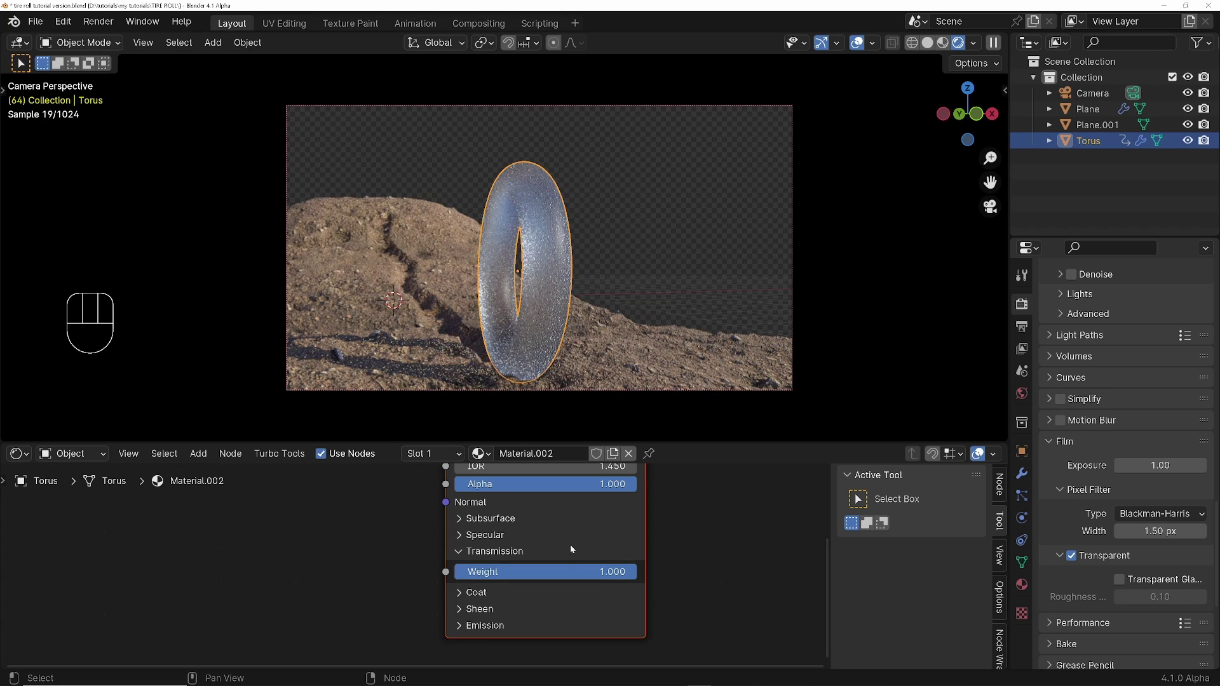
Make the wheel material's base color a saturated red and lower its roughness for a glossier surface.
shift+scroll(570, 544, up, 5)
click(570, 514)
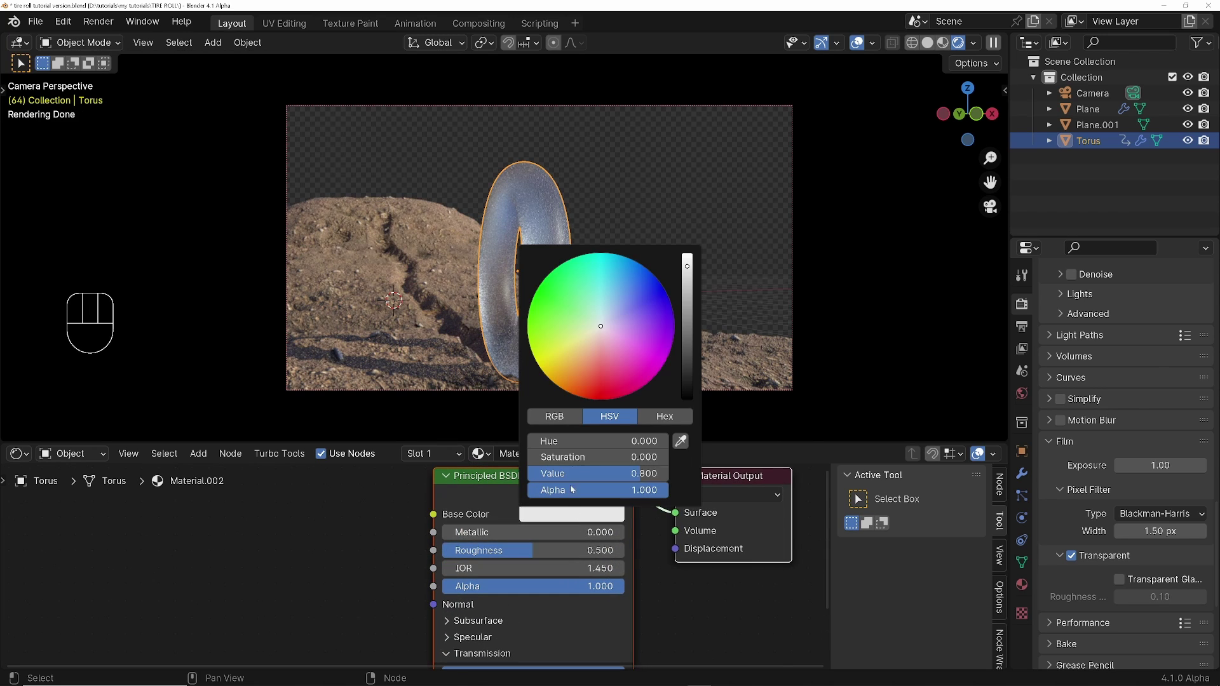
click(600, 393)
middle_drag(486, 569, 536, 534)
mouse_move(570, 516)
mouse_down()
mouse_move(539, 516)
mouse_move(580, 515)
mouse_up()
Set the wheel material's Coat weight to 1.000 and its Coat roughness to 0.000.
middle_drag(401, 622, 418, 548)
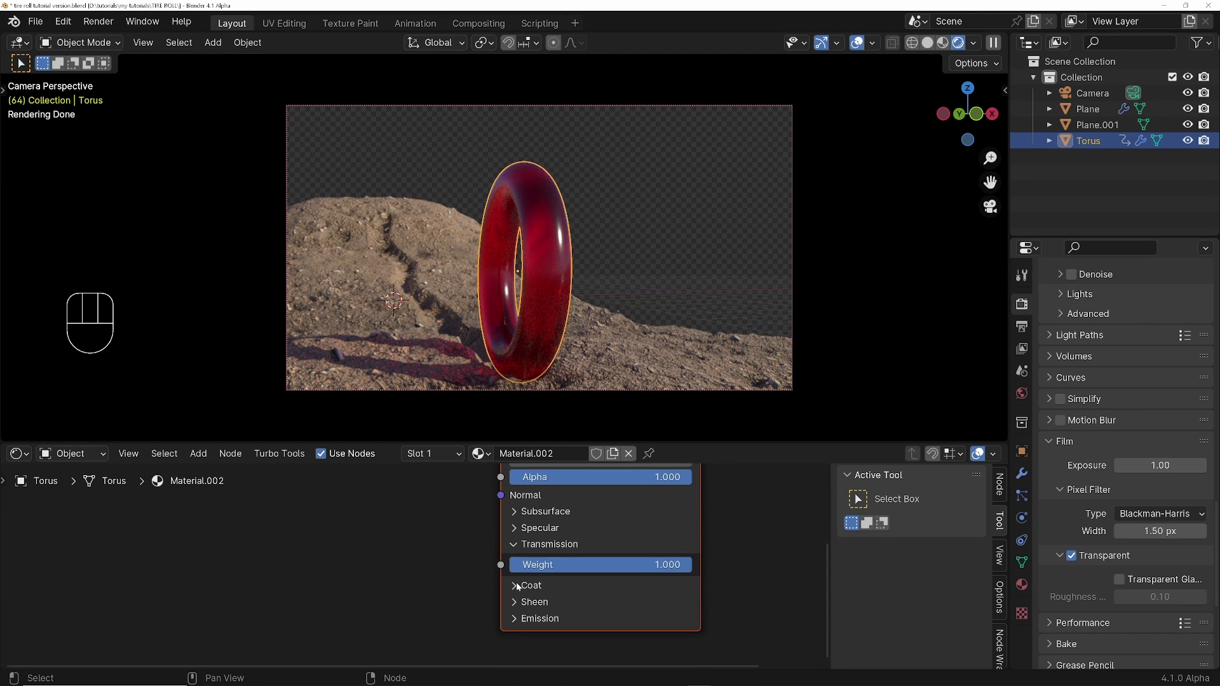
click(516, 584)
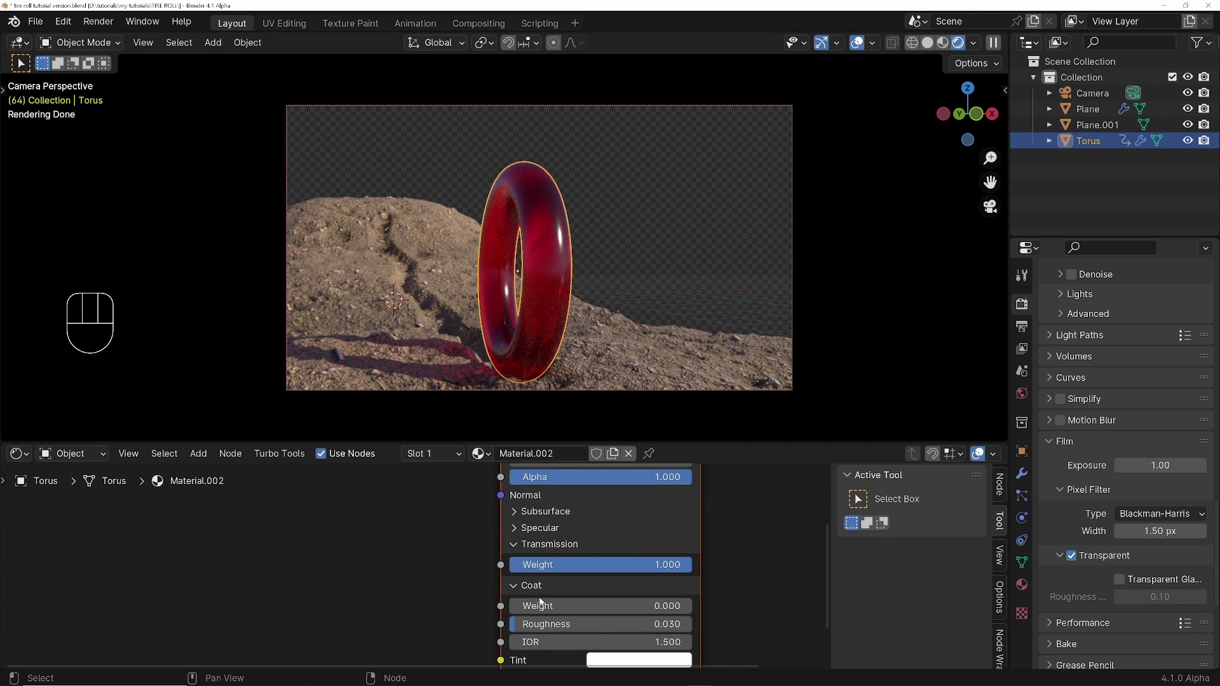
middle_drag(539, 604, 540, 558)
scroll(535, 586, up, 4)
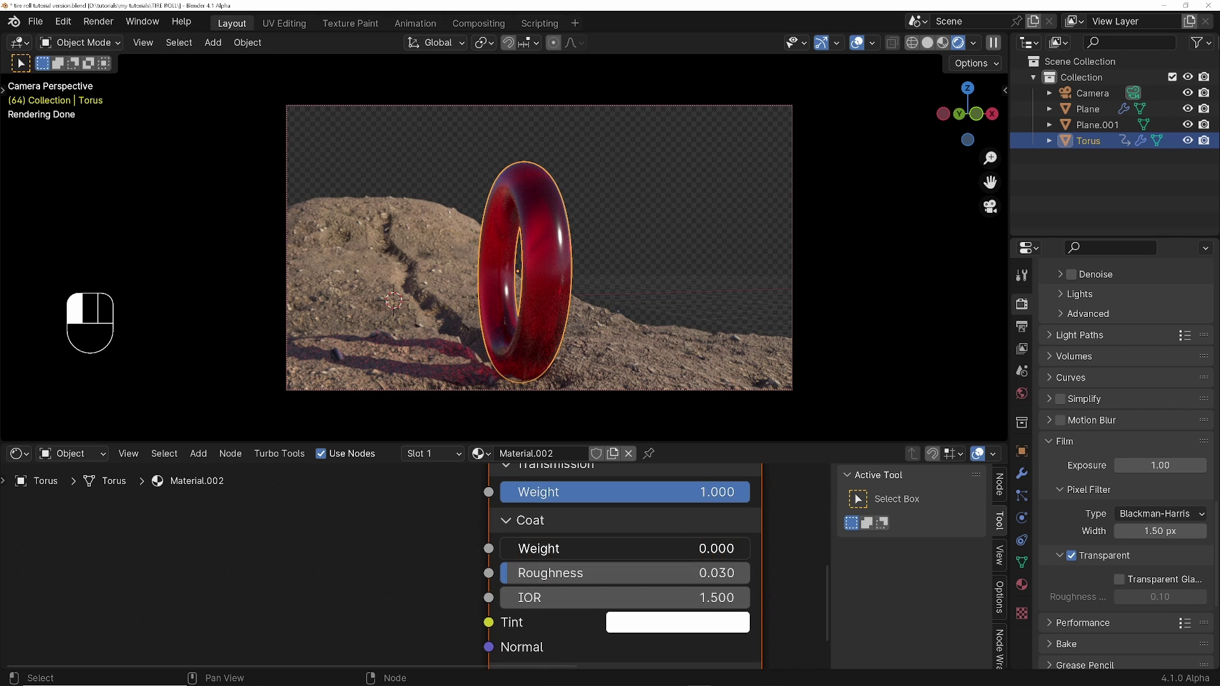
drag(537, 549, 749, 549)
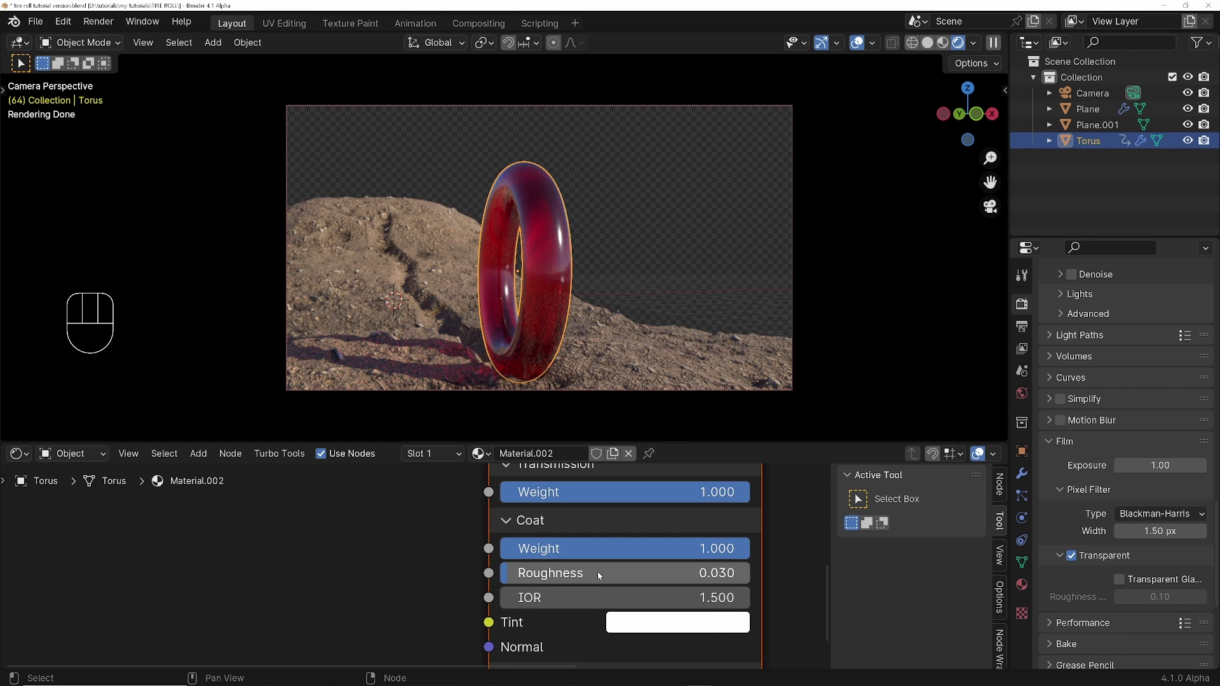
drag(598, 570, 505, 572)
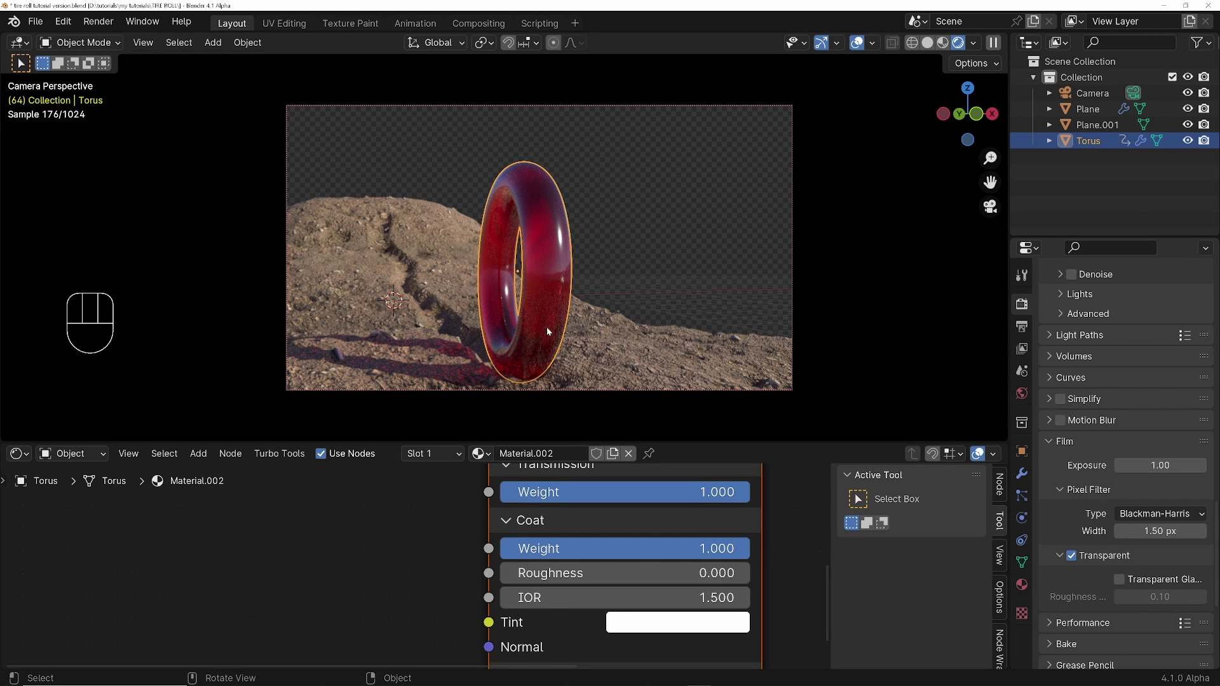
Set the wheel material's Coat IOR to 1.6.
scroll(600, 591, down, 2)
click(600, 591)
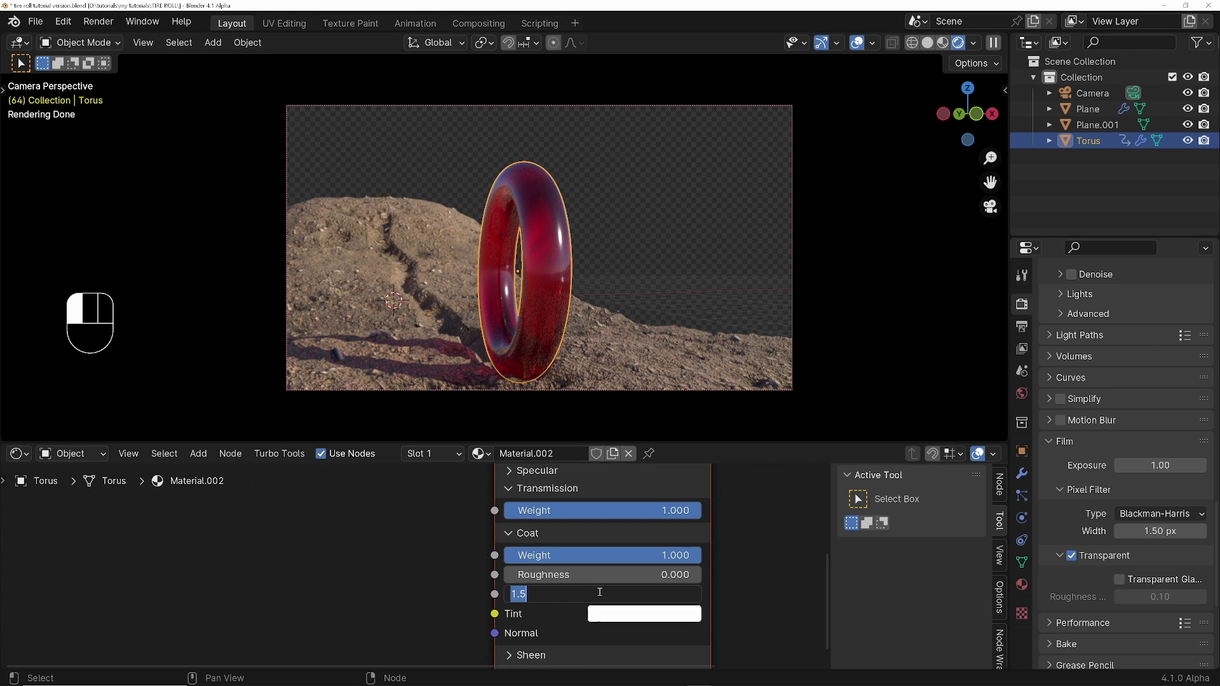
text(1.6)
key(Return)
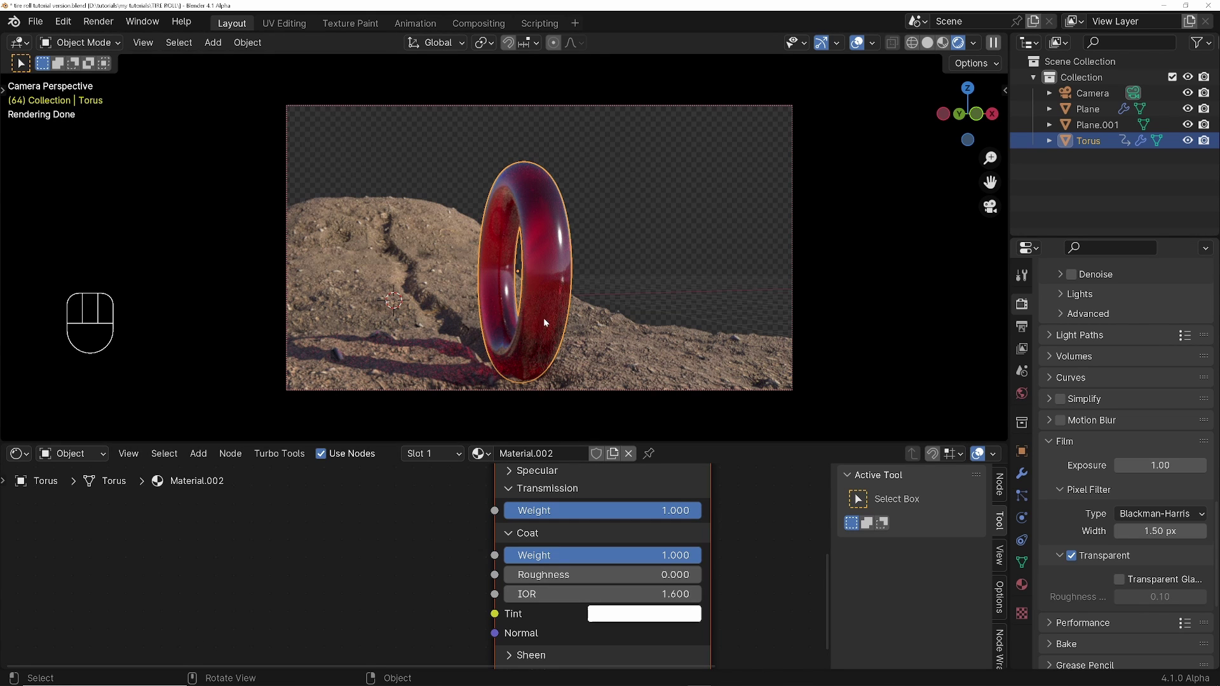
key(Home)
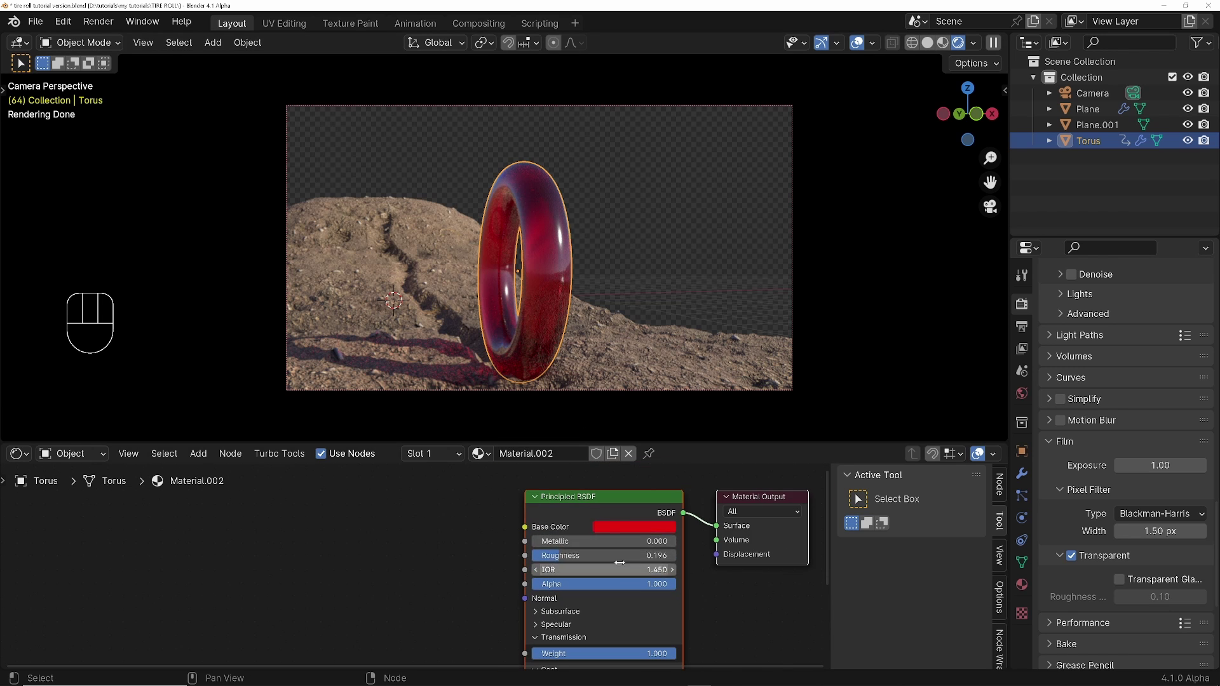
Enable Depth of Field on the camera and sample a focus distance of about 22 m from the upper gravel slope.
click(1080, 89)
click(1022, 518)
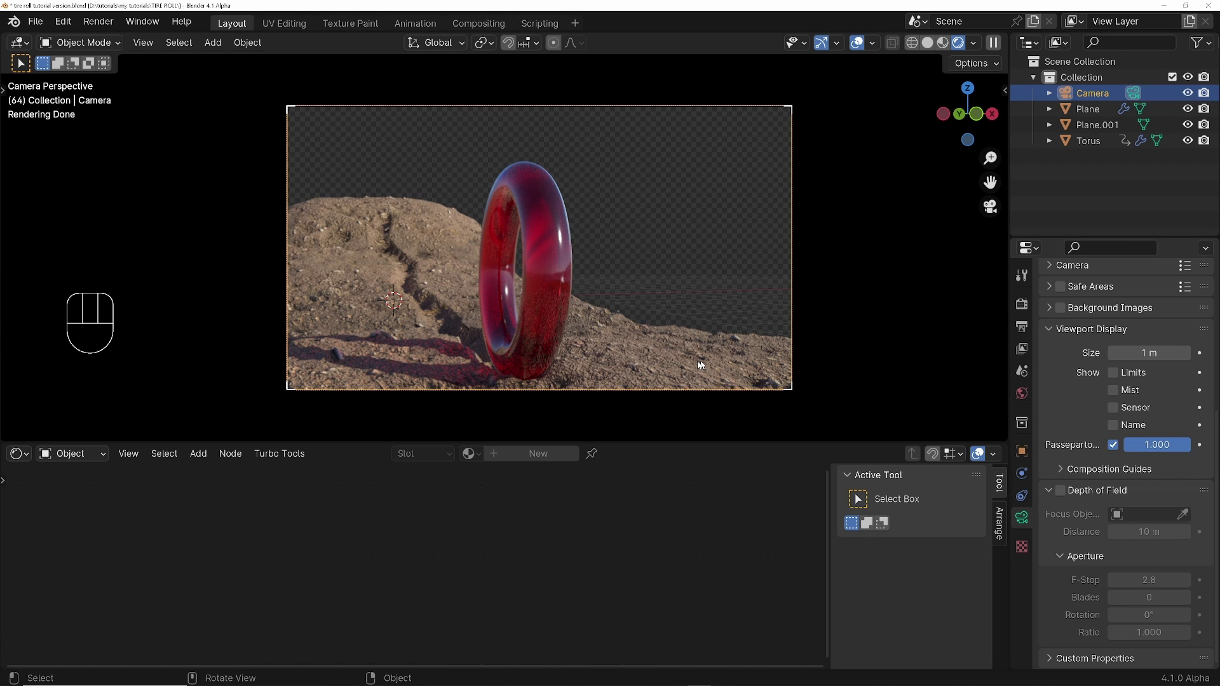
click(1060, 490)
key(e)
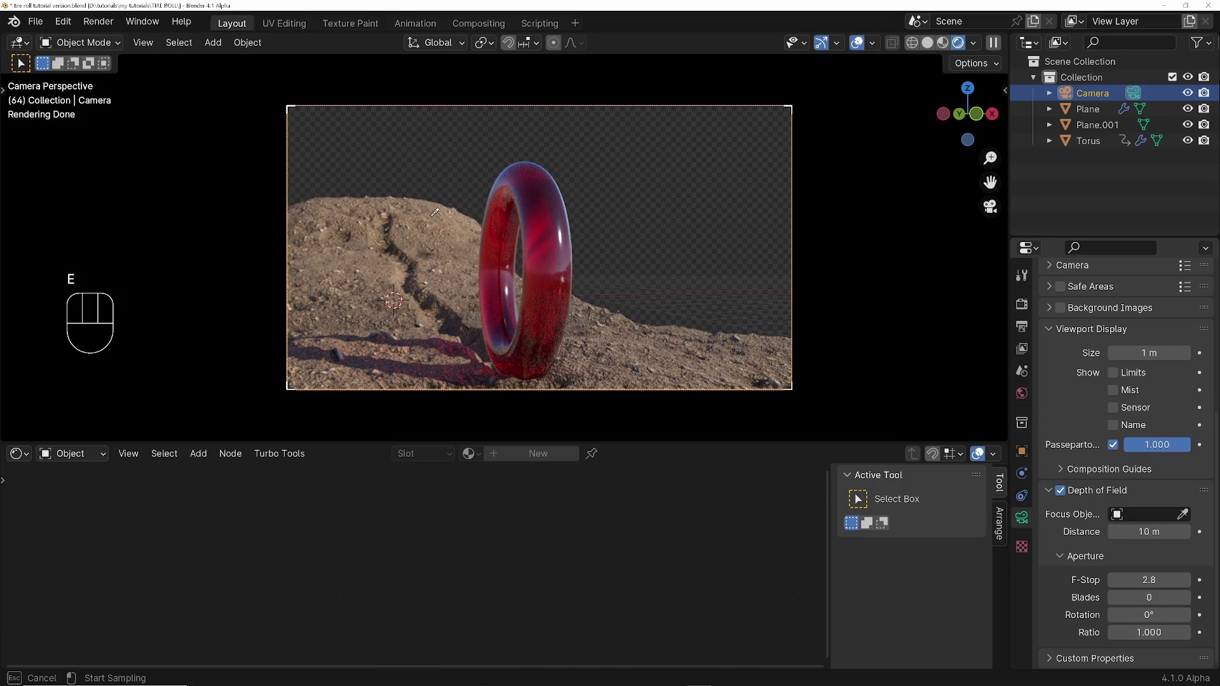
click(435, 212)
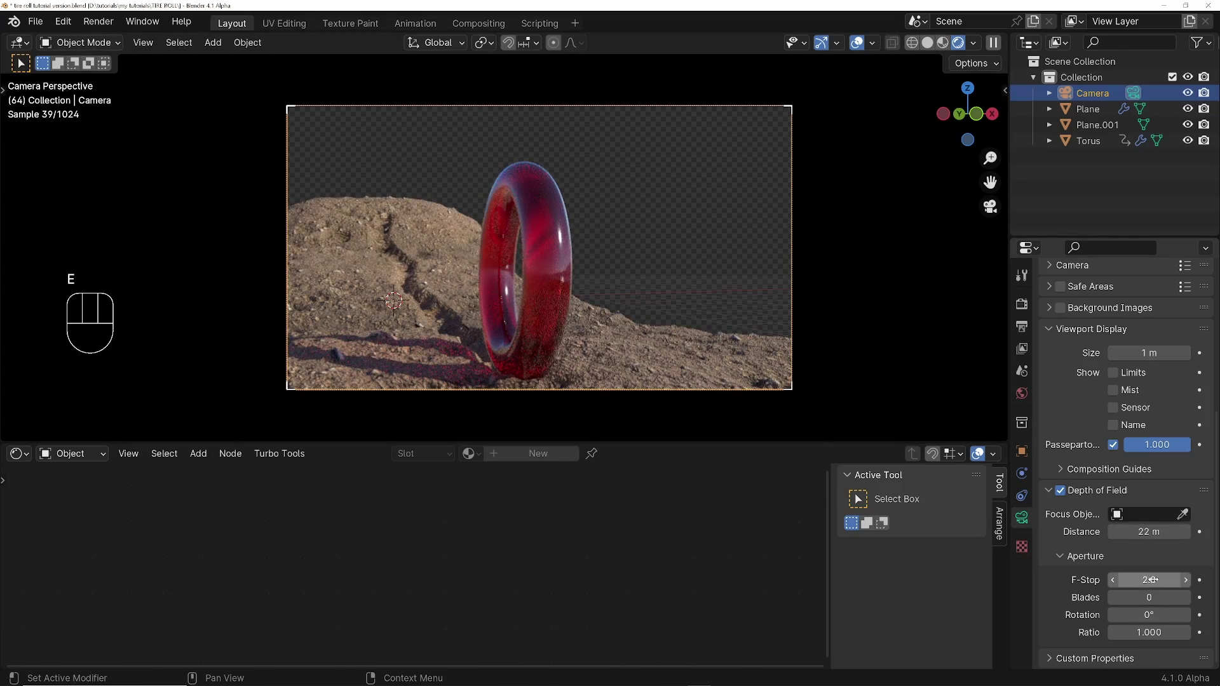
Lower the camera's F-Stop to 1.5 and enlarge the viewport area slightly.
key(Home)
key(ctrl+space)
key(ctrl+space)
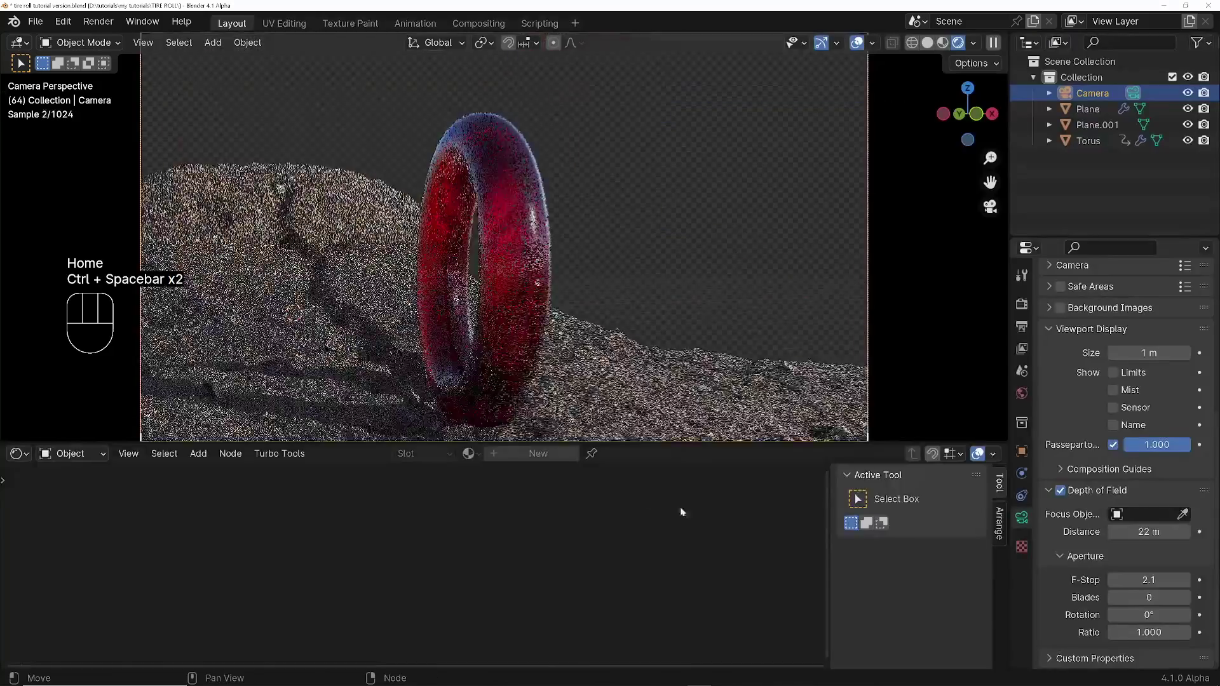
drag(679, 443, 678, 635)
shift+drag(1149, 580, 1122, 580)
drag(765, 635, 635, 391)
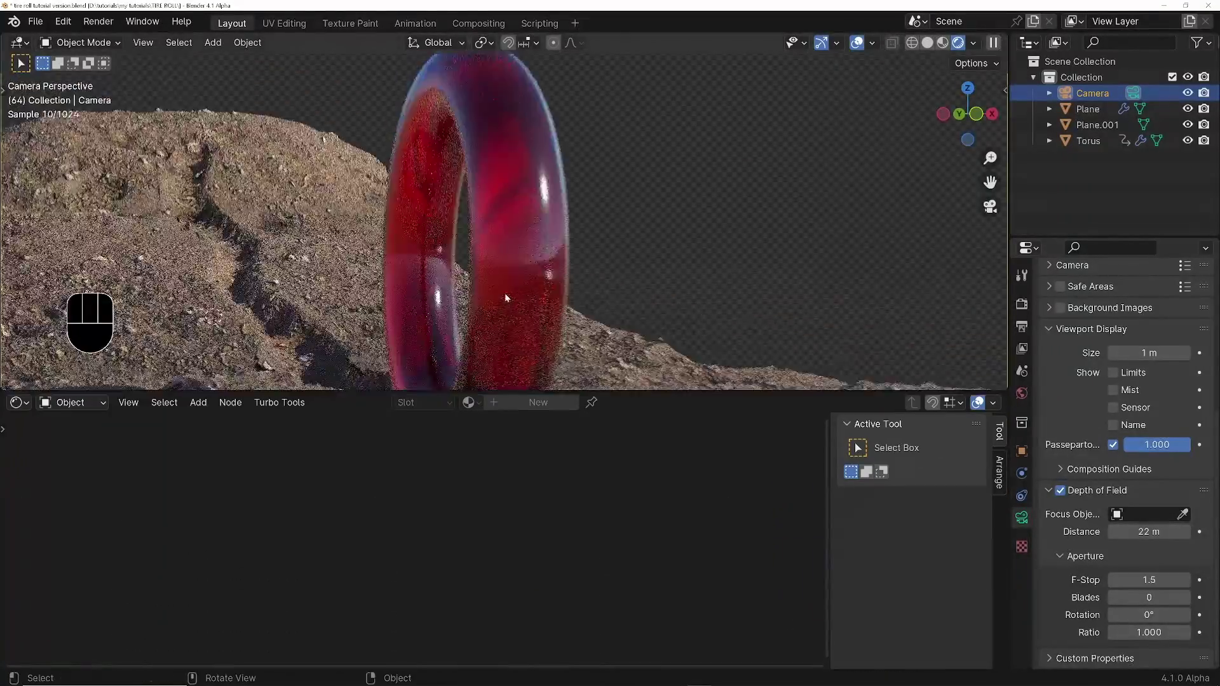
key(Home)
Set the render output's file format to FFmpeg Video.
click(1022, 326)
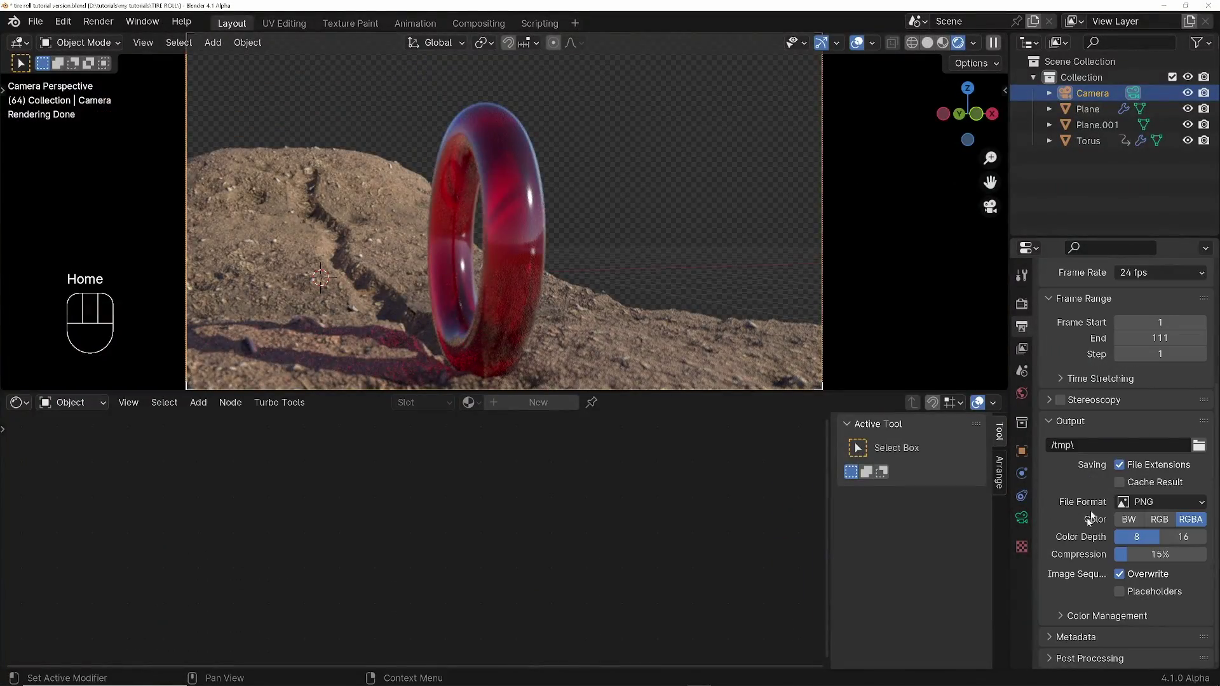
click(1150, 502)
click(1153, 580)
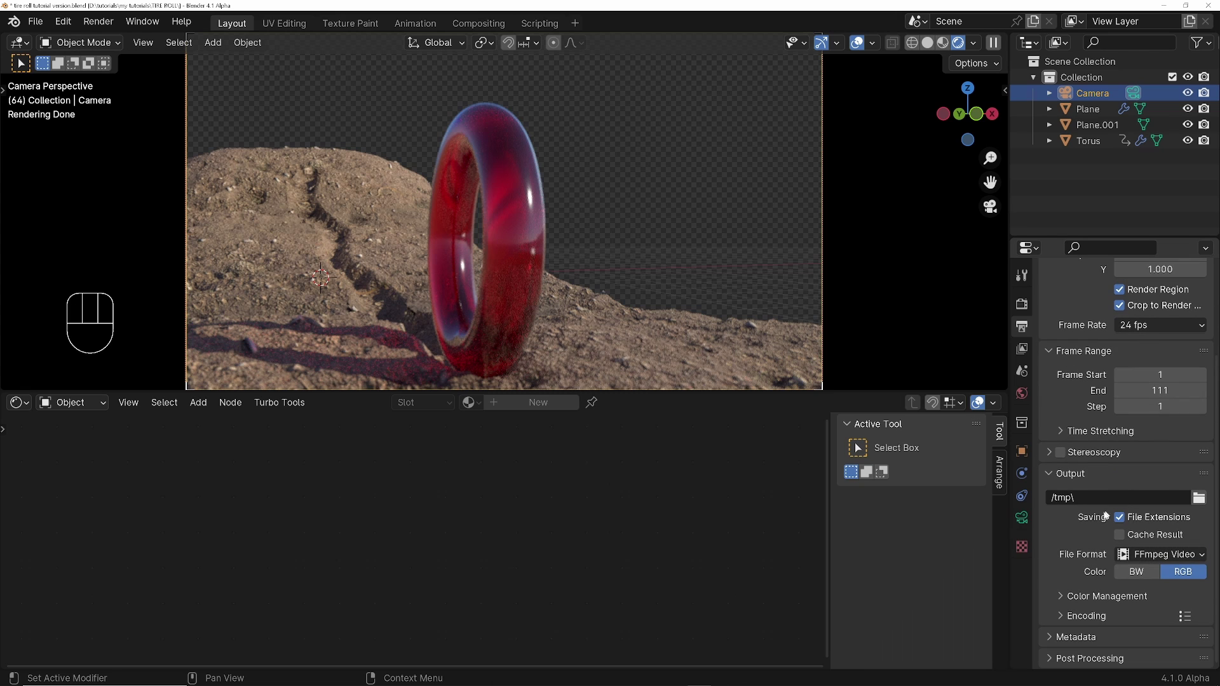
Set the render output path to //tutorial render/final.mp4.
click(1086, 499)
key(BackSpace)
key(BackSpace)
text(//tutorial r)
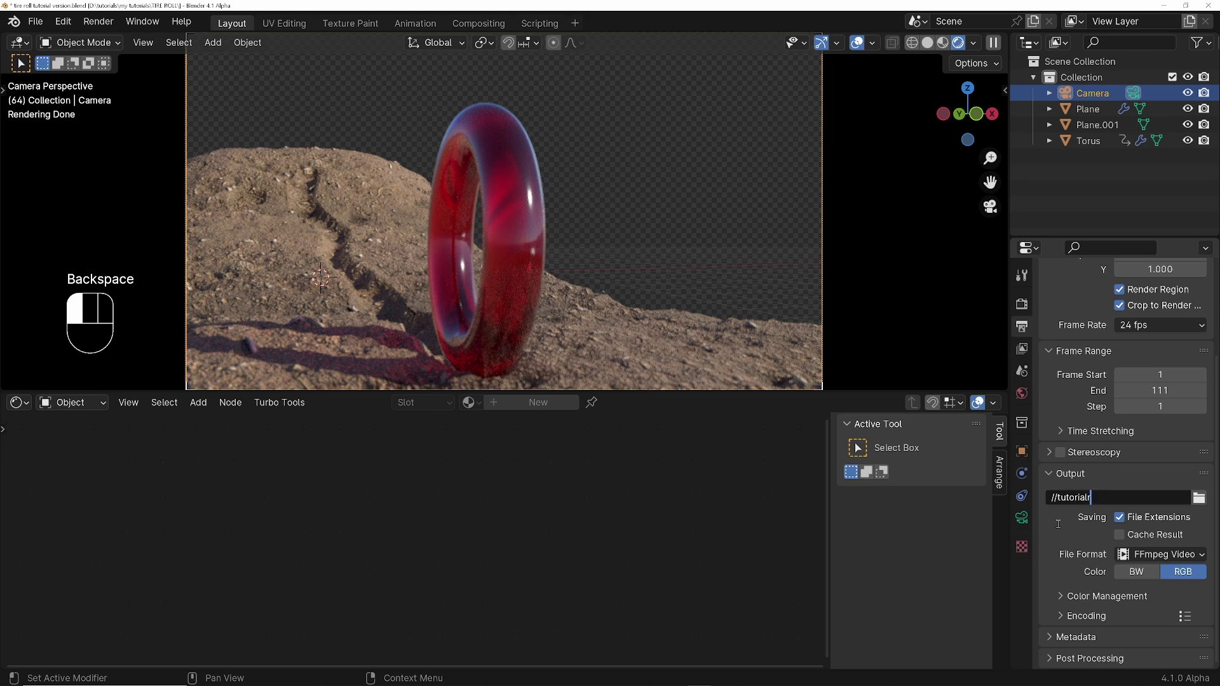
key(BackSpace)
text(render/final)
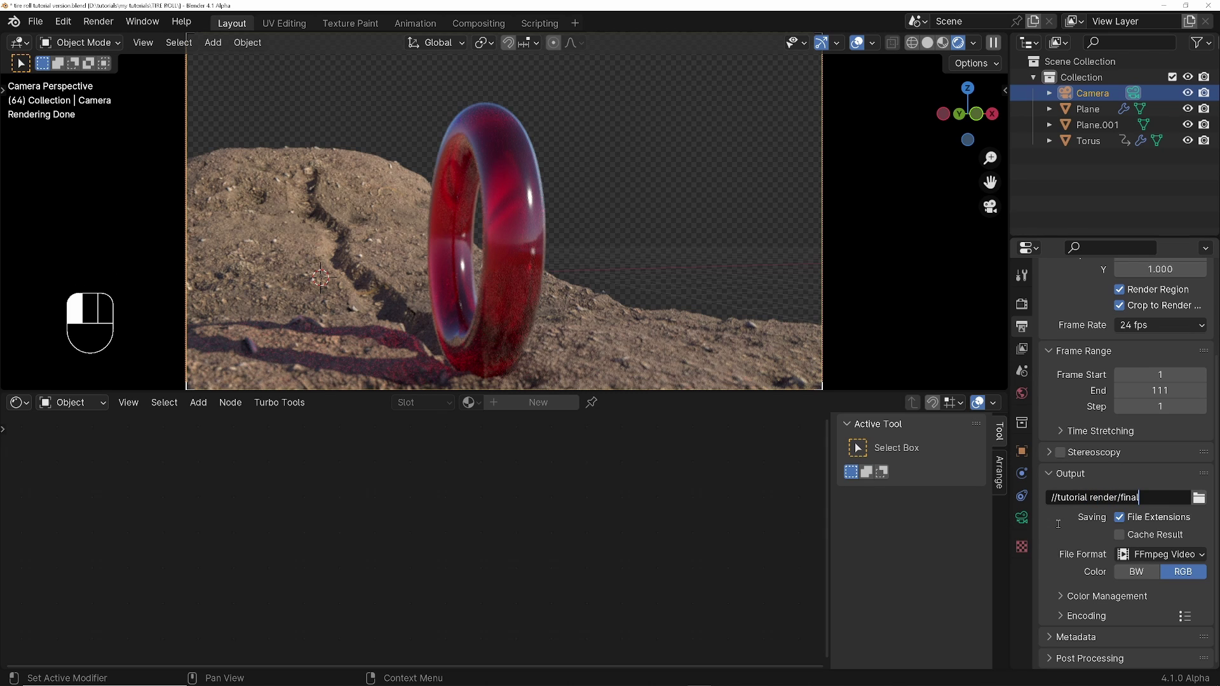
text(.mp4)
click(1058, 523)
Set the video encoding container to MPEG-4.
click(1092, 614)
middle_drag(1092, 614, 1160, 395)
click(1164, 423)
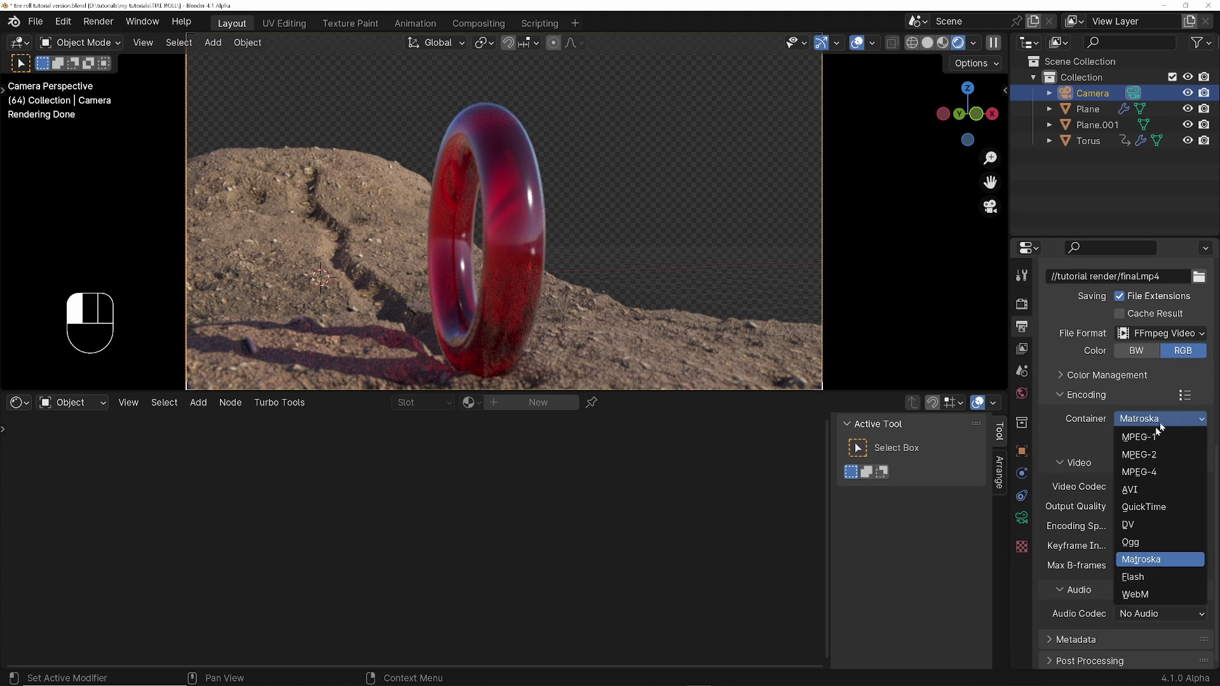
click(1144, 473)
middle_drag(1101, 525, 1100, 473)
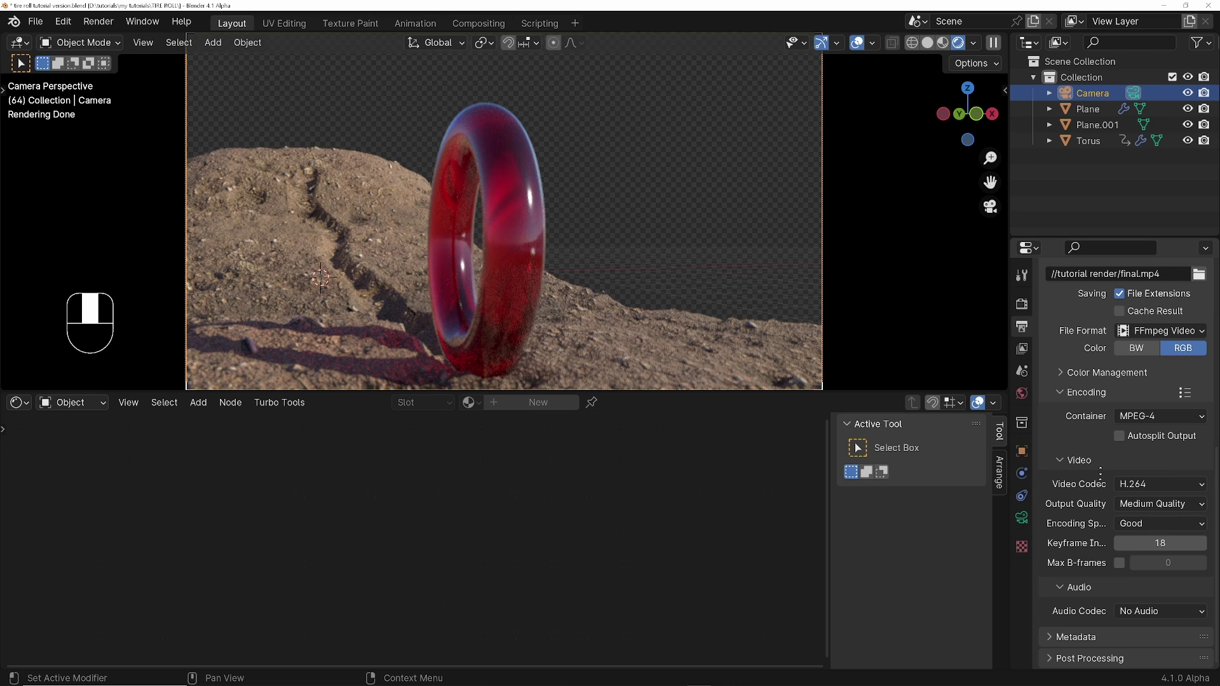
Enable Motion Blur in the render settings and expand its options.
click(1022, 303)
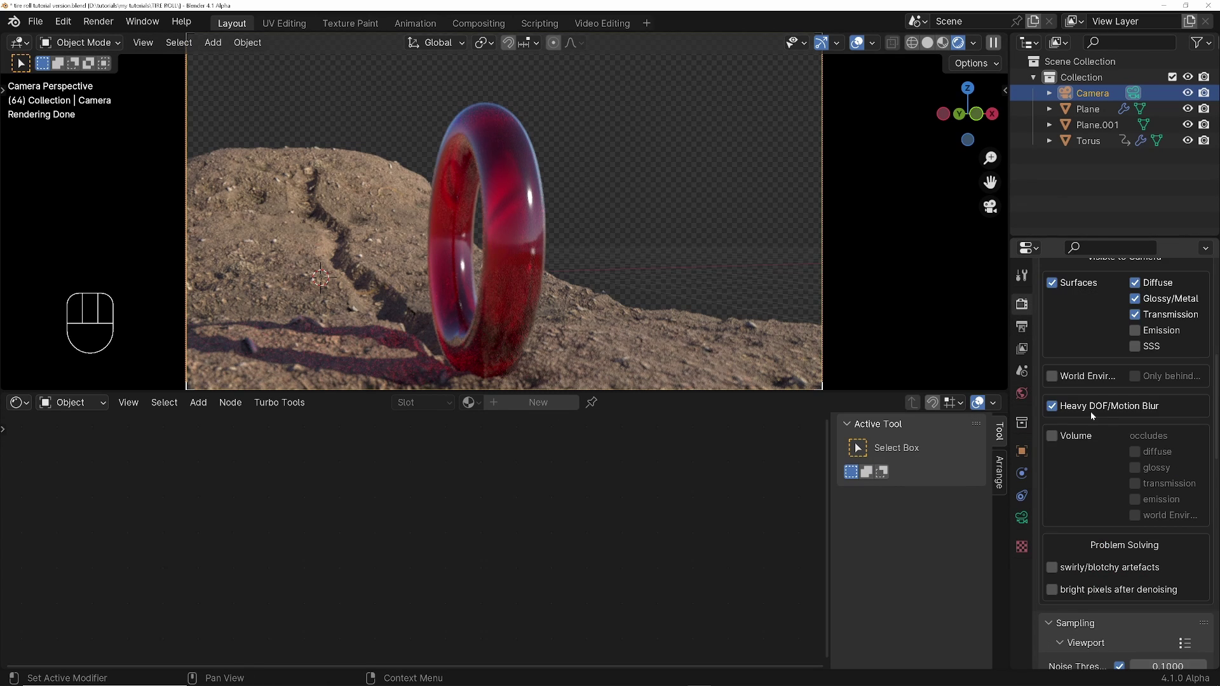
scroll(1092, 417, down, 10)
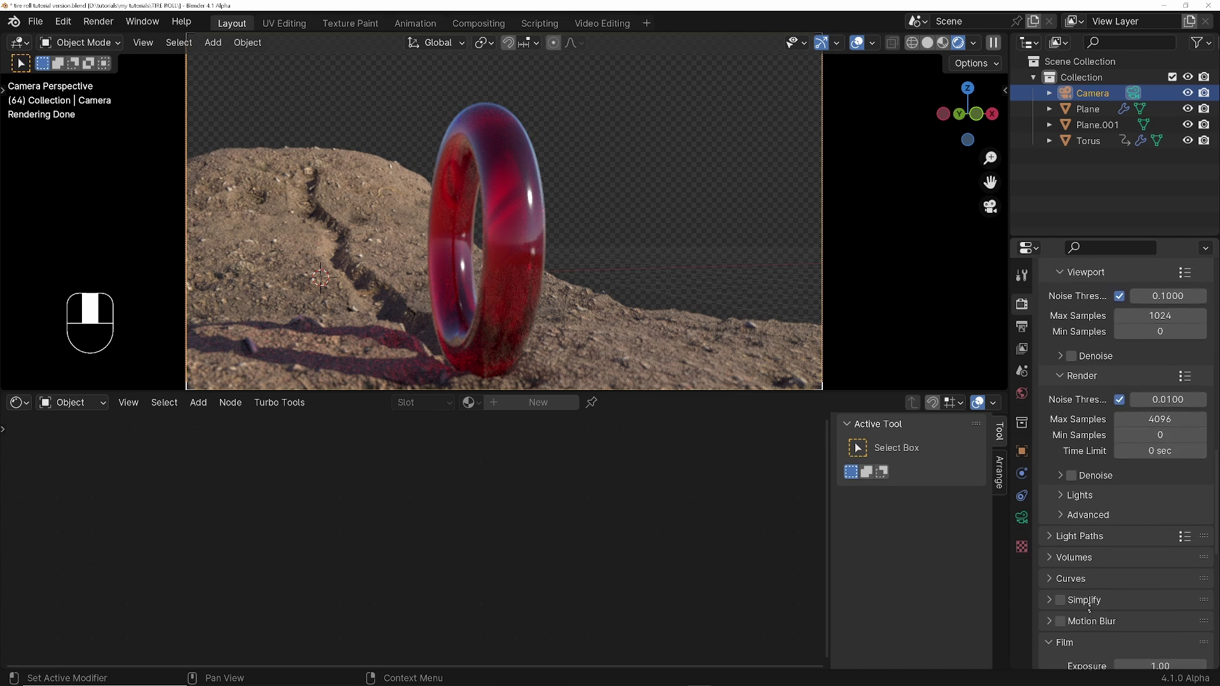
scroll(1089, 605, down, 4)
click(1061, 534)
click(1050, 534)
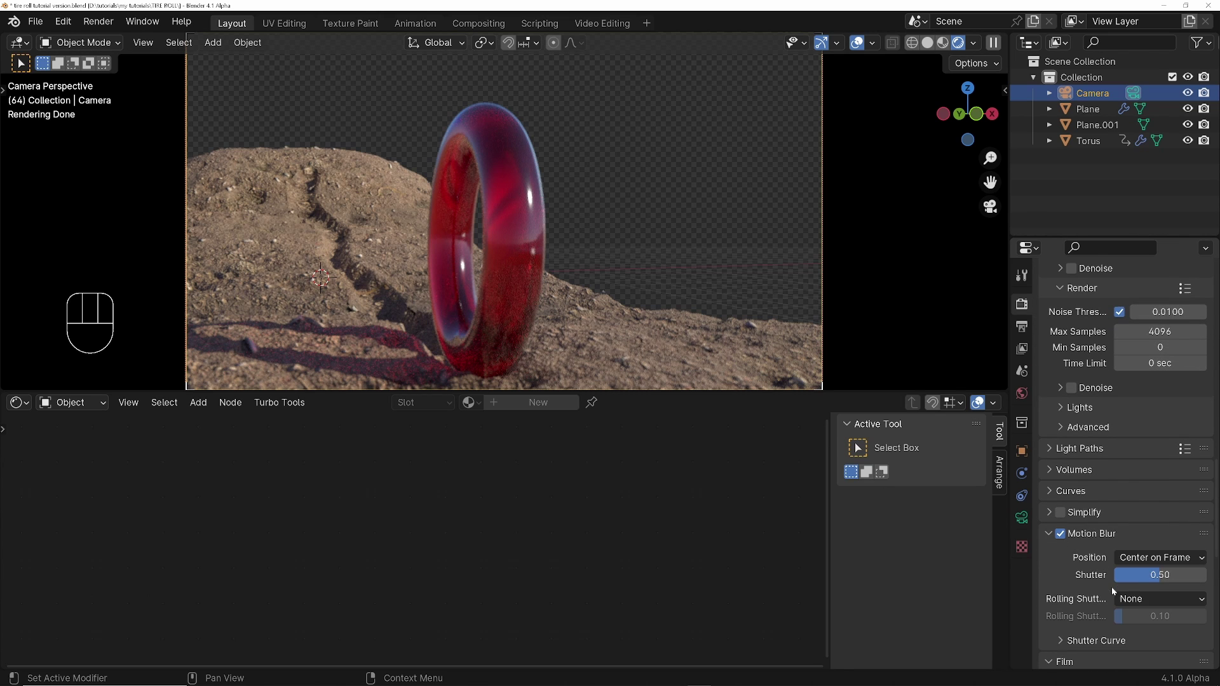
middle_drag(1089, 588, 1087, 540)
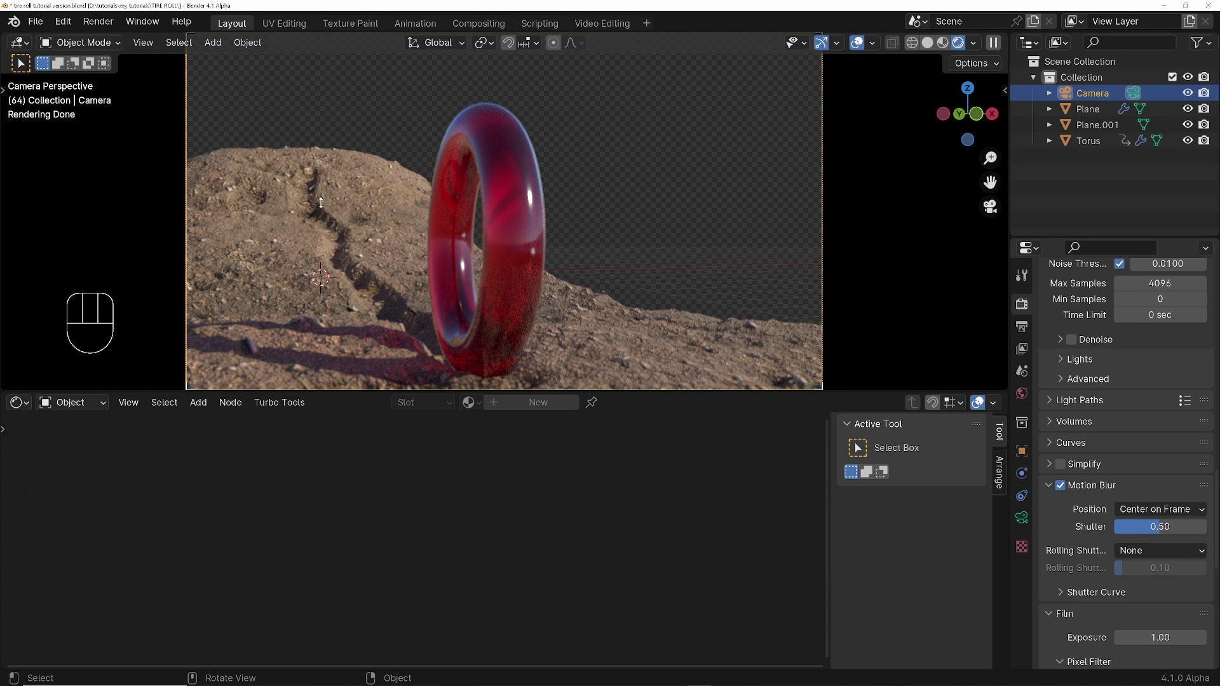
Delete the rigid body world's baked simulation cache.
click(1034, 371)
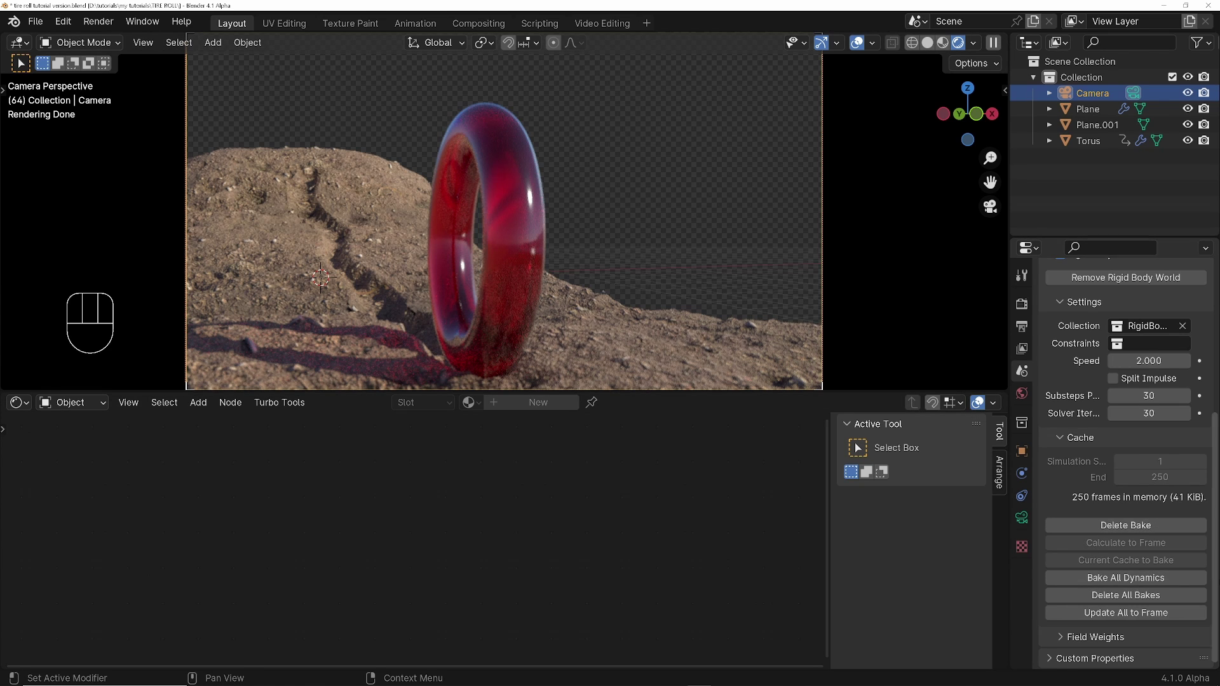
click(1131, 528)
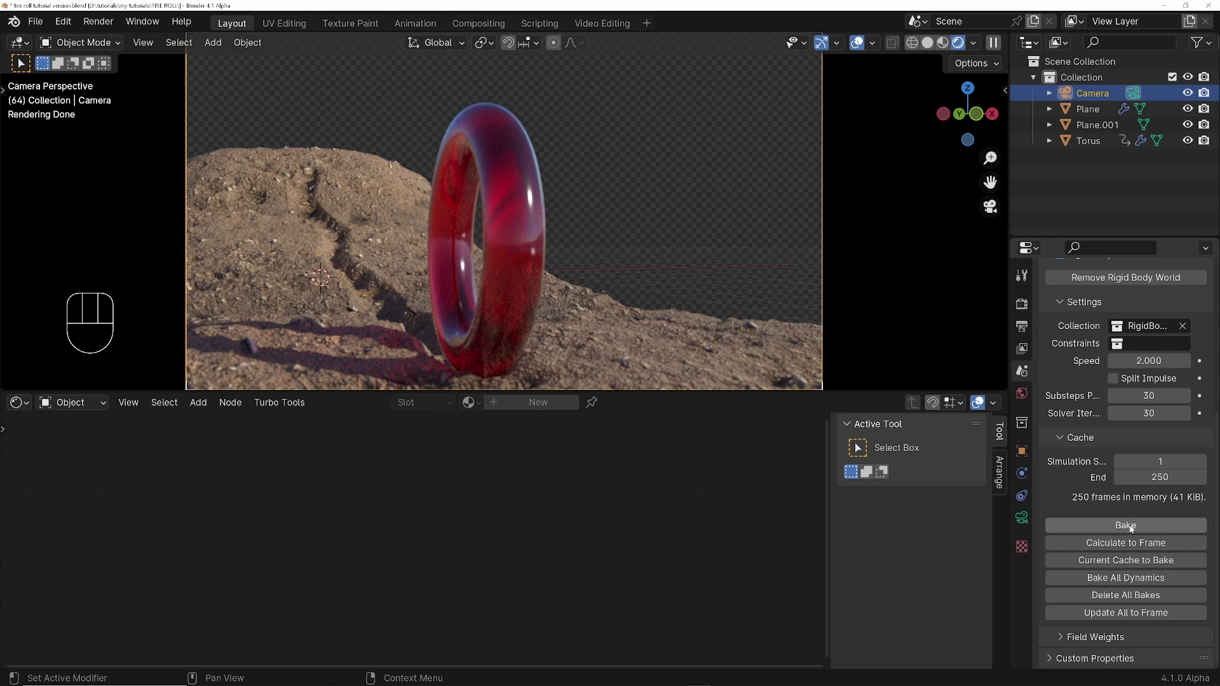
Switch to the Compositing workspace and save the file.
click(1021, 326)
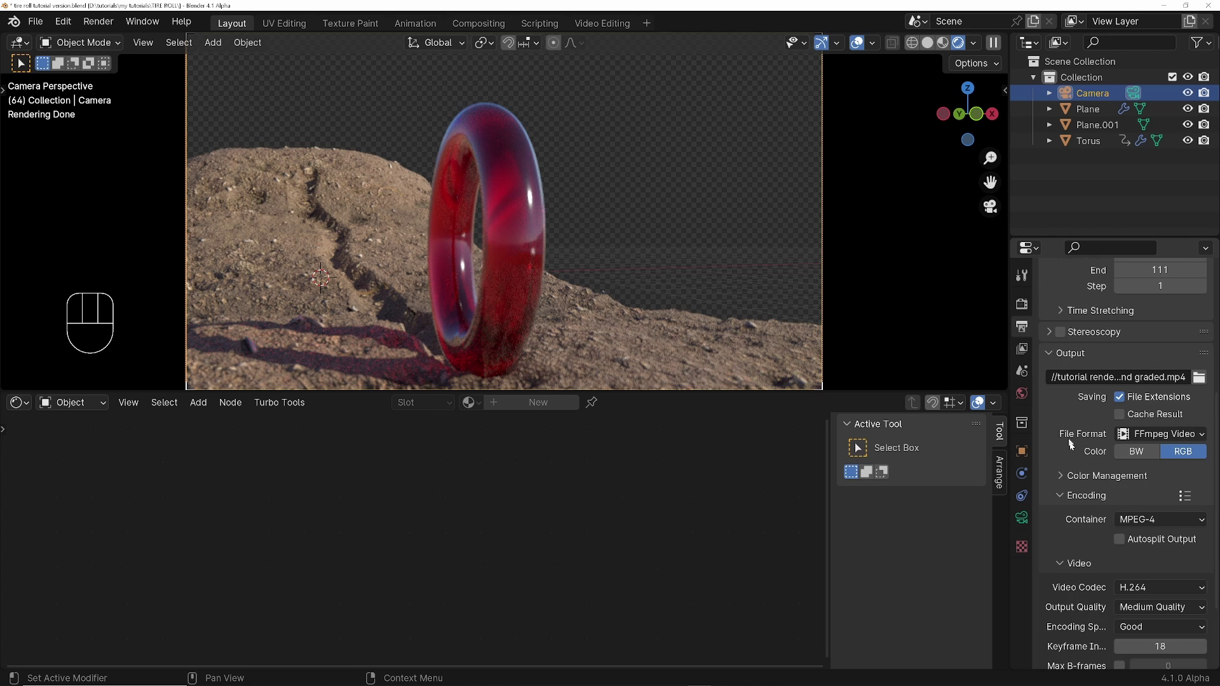
click(478, 23)
key(ctrl+s)
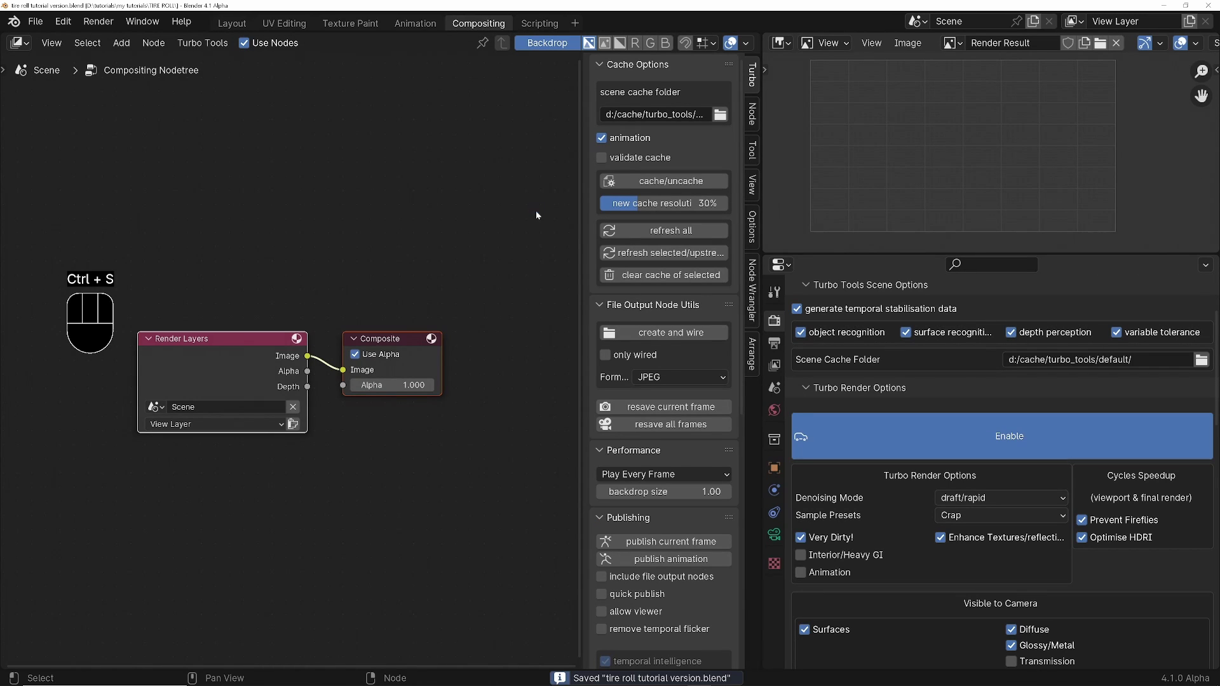
In the Turbo Render options, disable Prevent Fireflies, enable Transmission and Heavy DOF/Motion Blur, and set the scene cache folder to d:/cache/turbo_tools/tire/.
scroll(977, 362, down, 5)
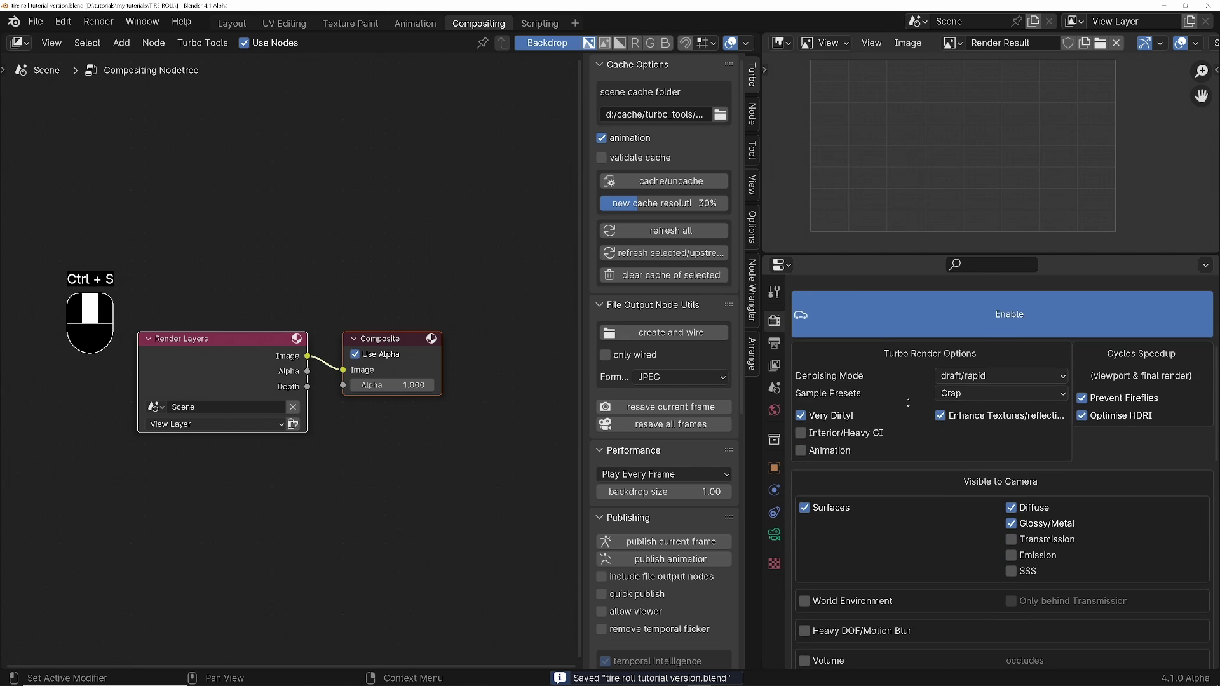
click(975, 373)
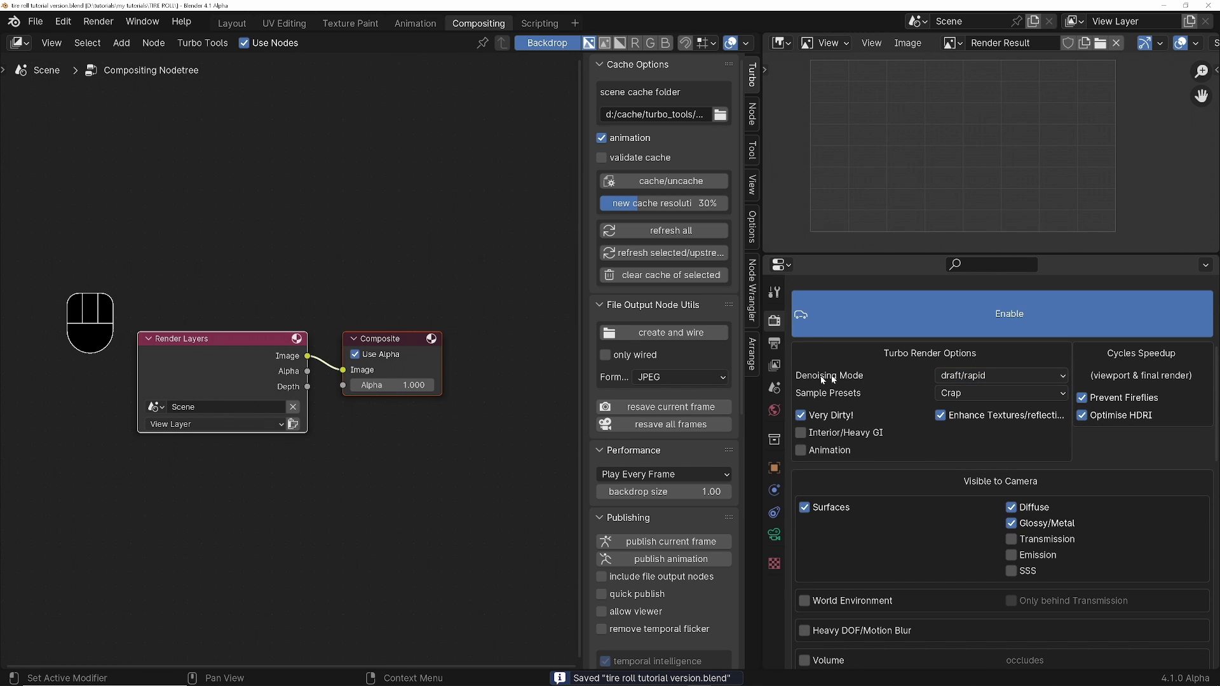
click(963, 393)
click(963, 393)
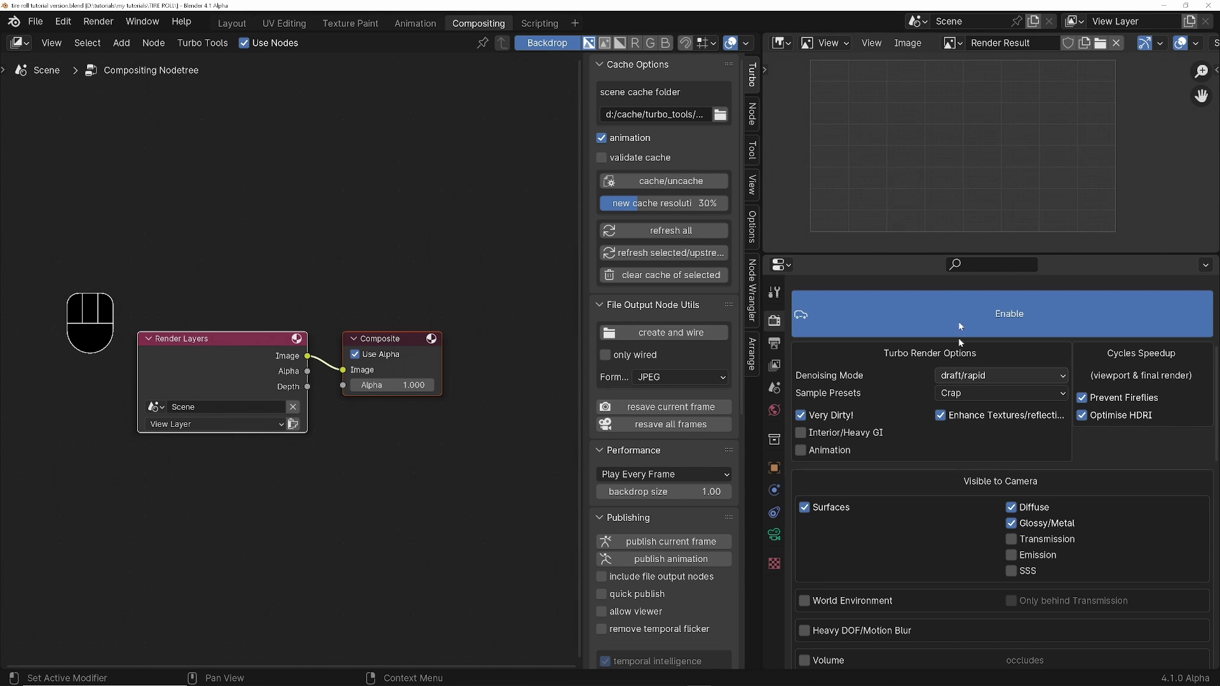
click(1083, 399)
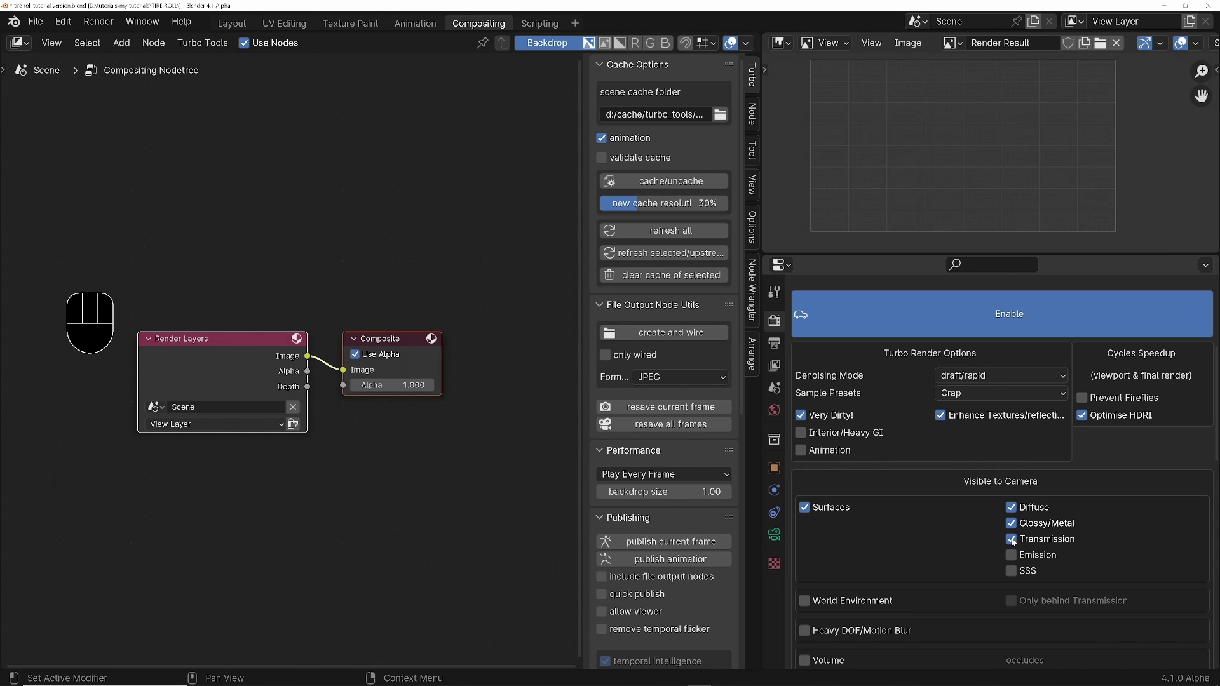
scroll(893, 582, down, 5)
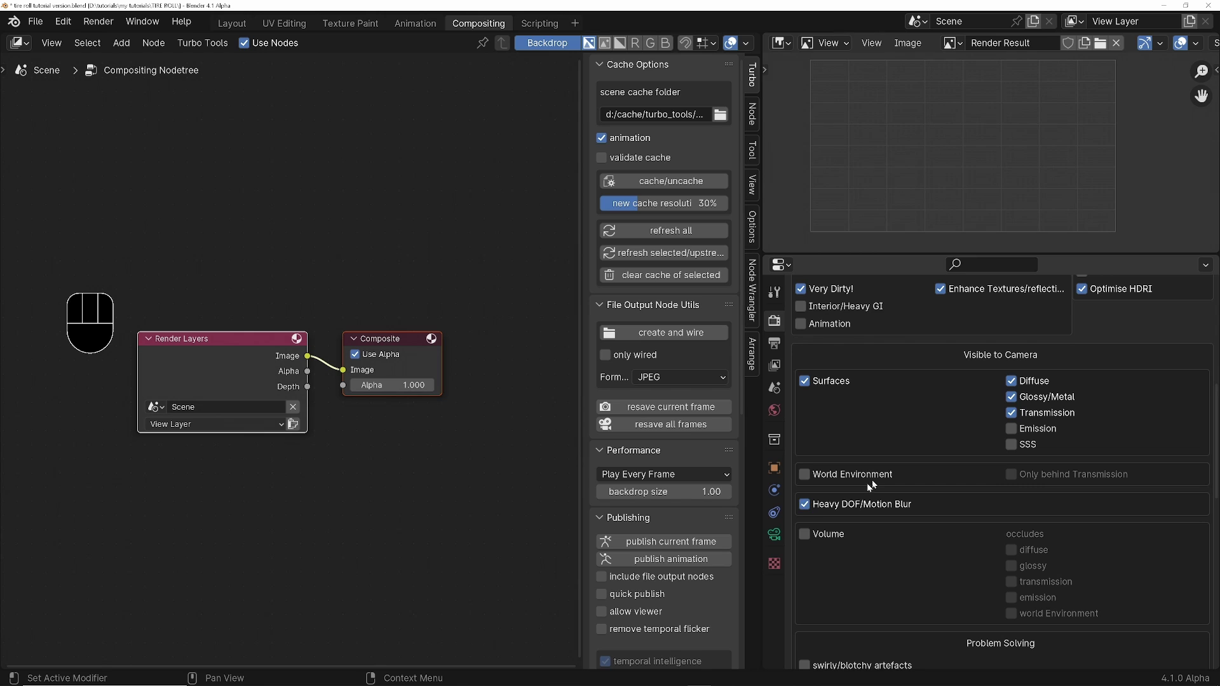
scroll(889, 416, up, 7)
Start a Turbo Tools render of the animation and enlarge the render preview area.
click(87, 26)
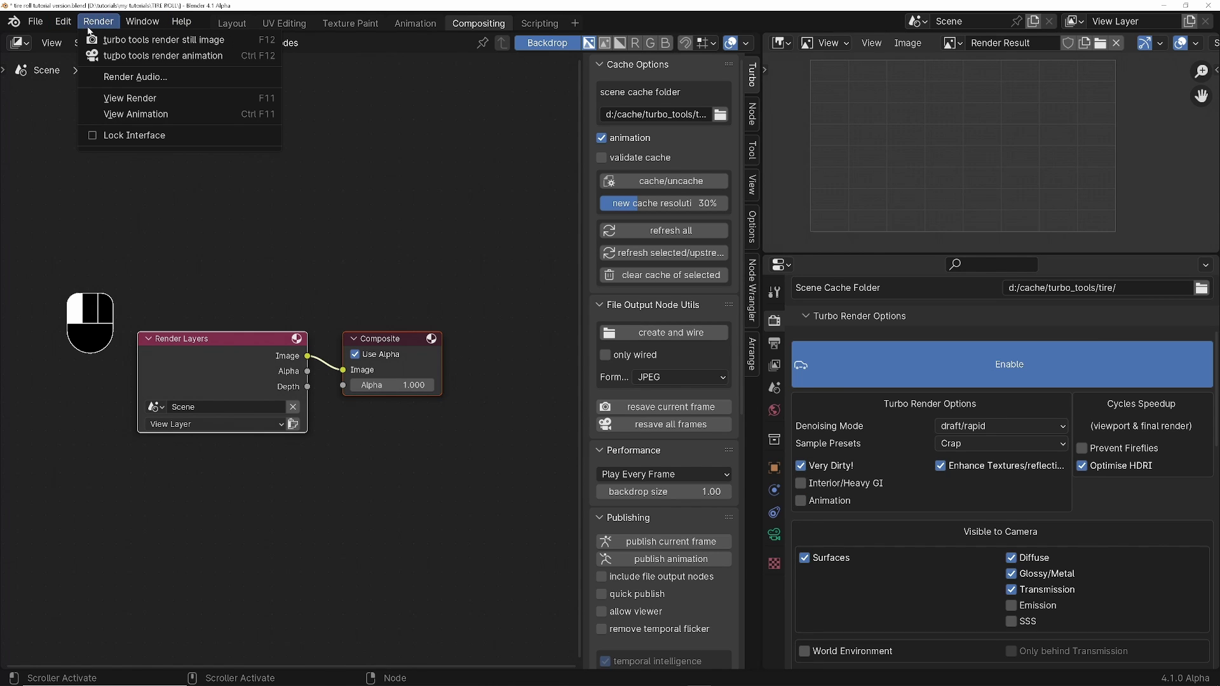
click(89, 24)
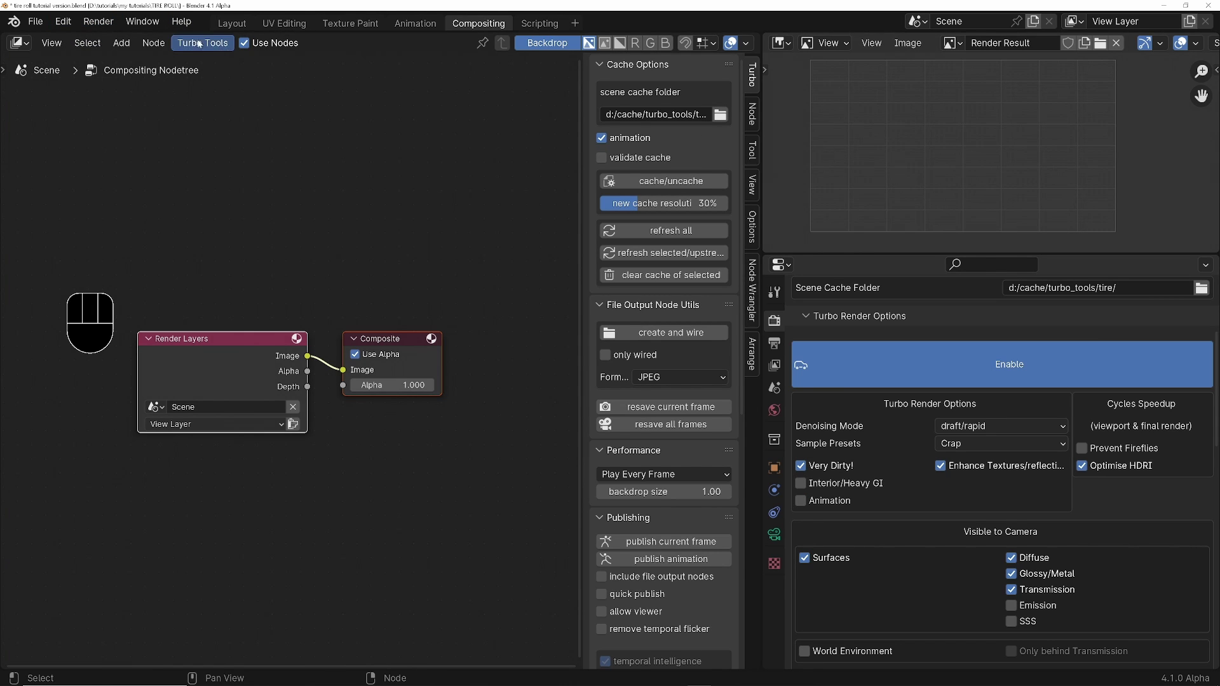
click(93, 23)
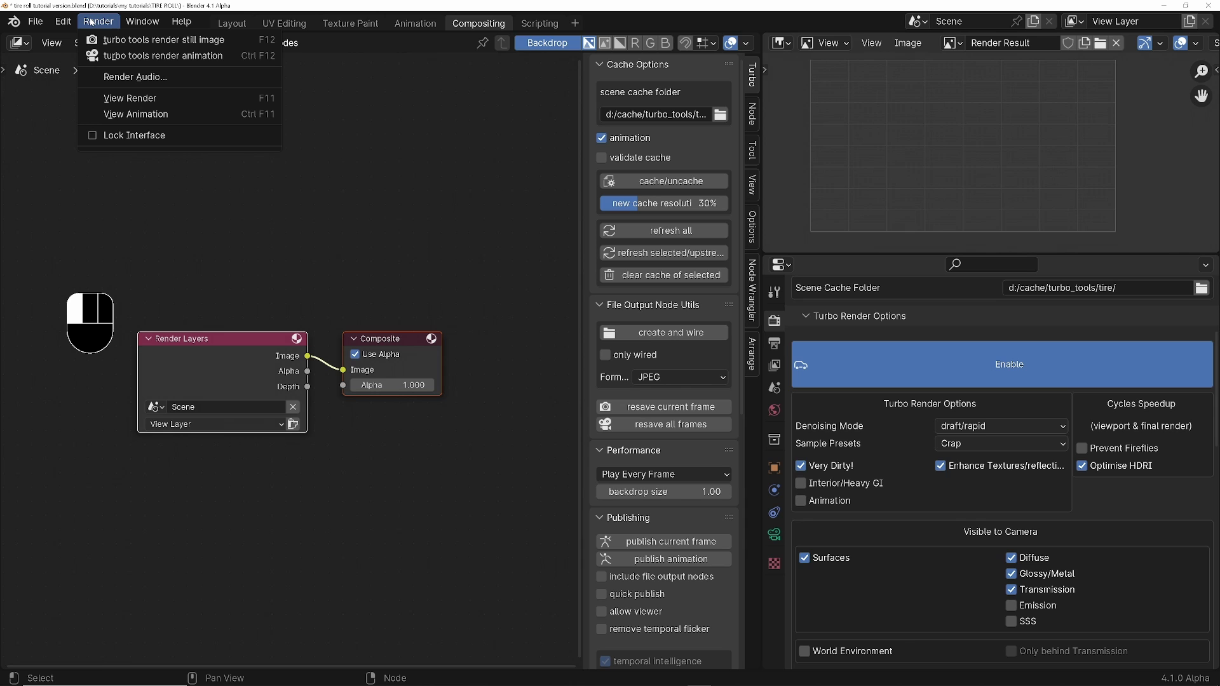
click(153, 56)
drag(893, 254, 892, 397)
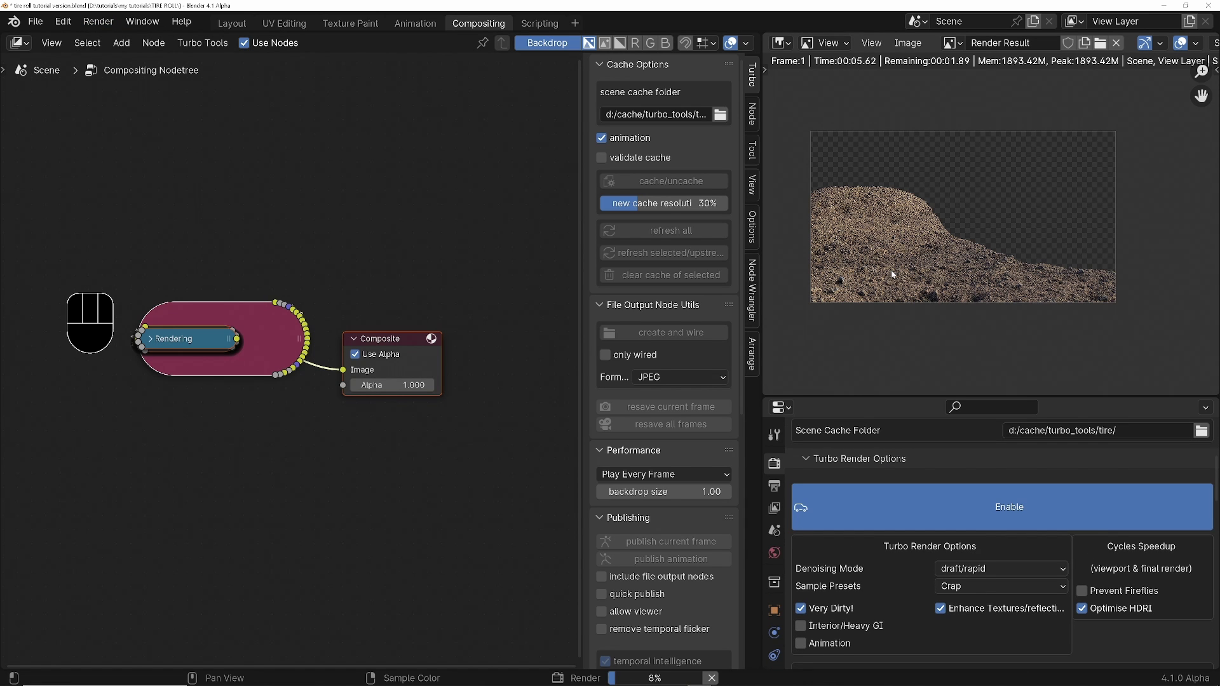
Check the memory and persistent data performance settings, and run the Turbo Tools animation render again.
scroll(854, 591, down, 15)
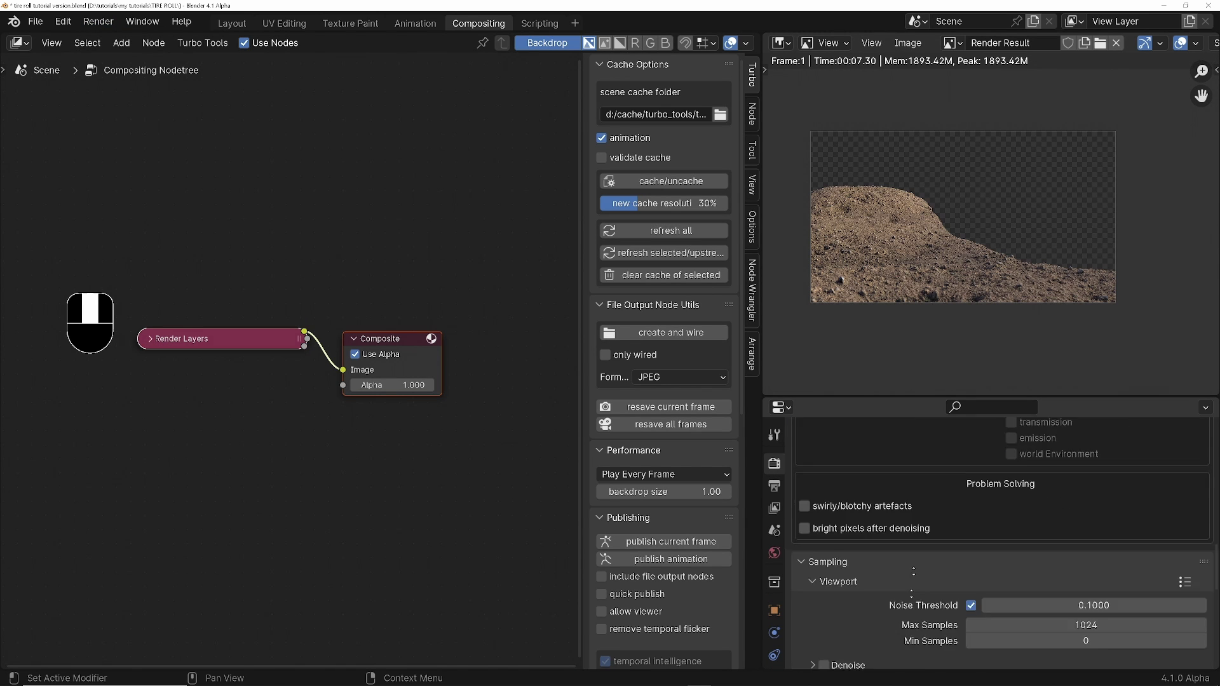
scroll(981, 596, down, 8)
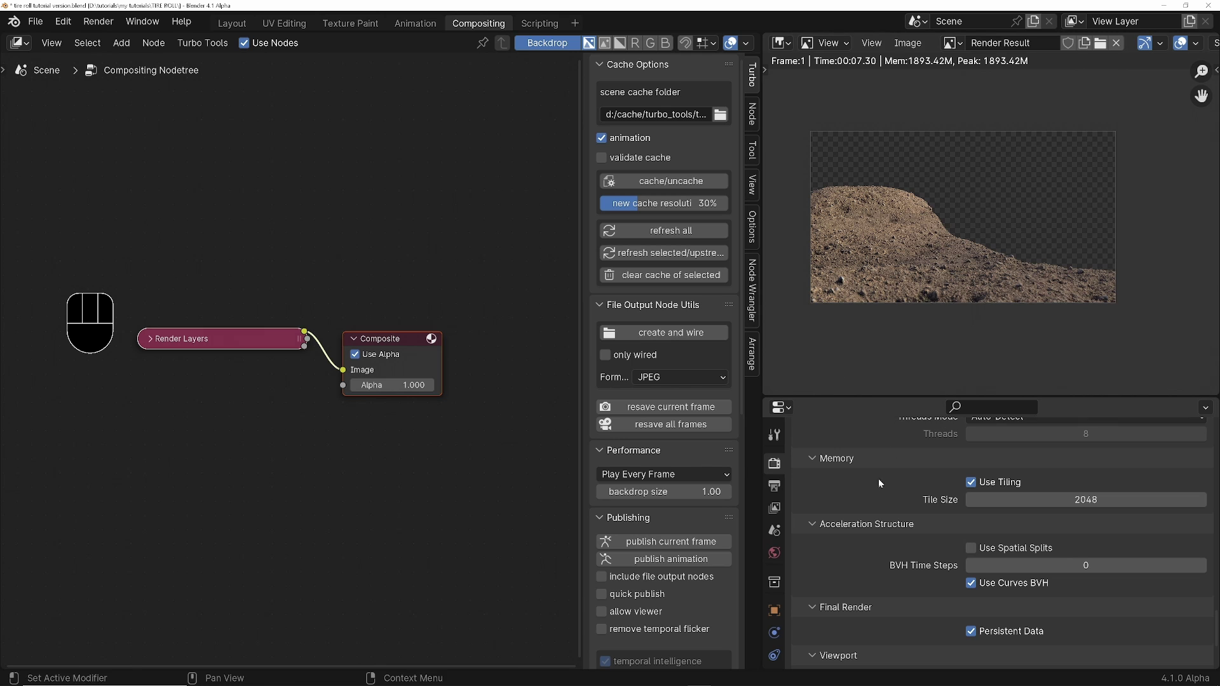
scroll(880, 483, up, 6)
click(99, 21)
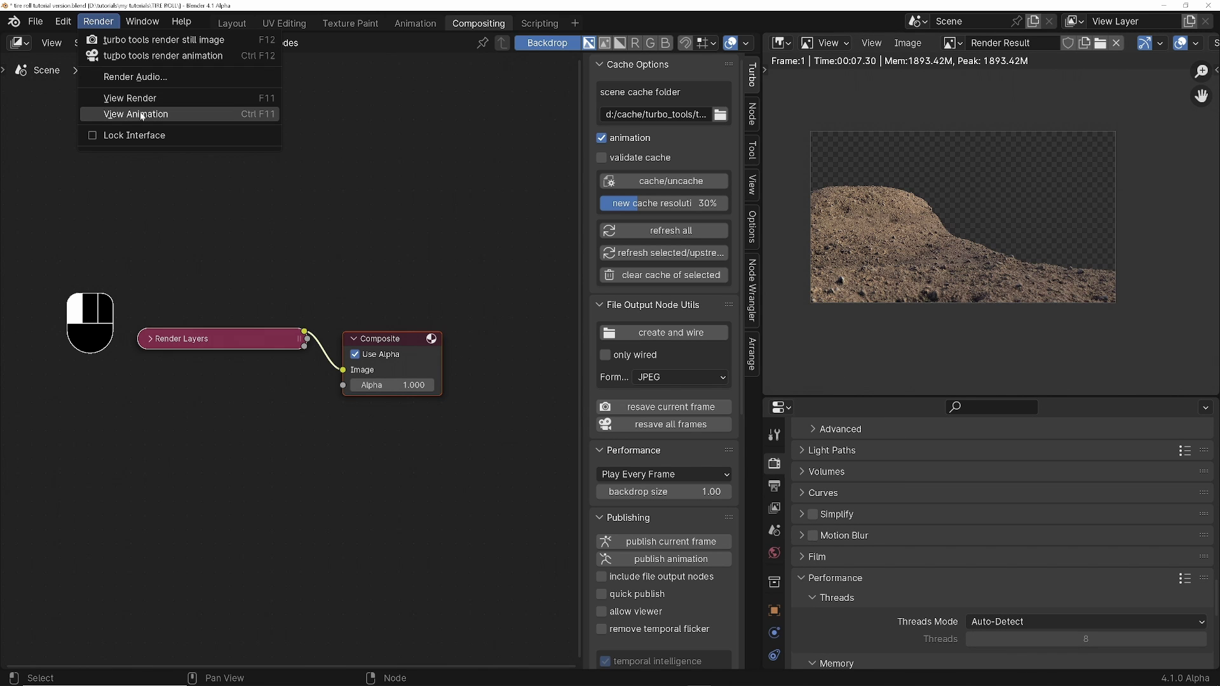
click(136, 57)
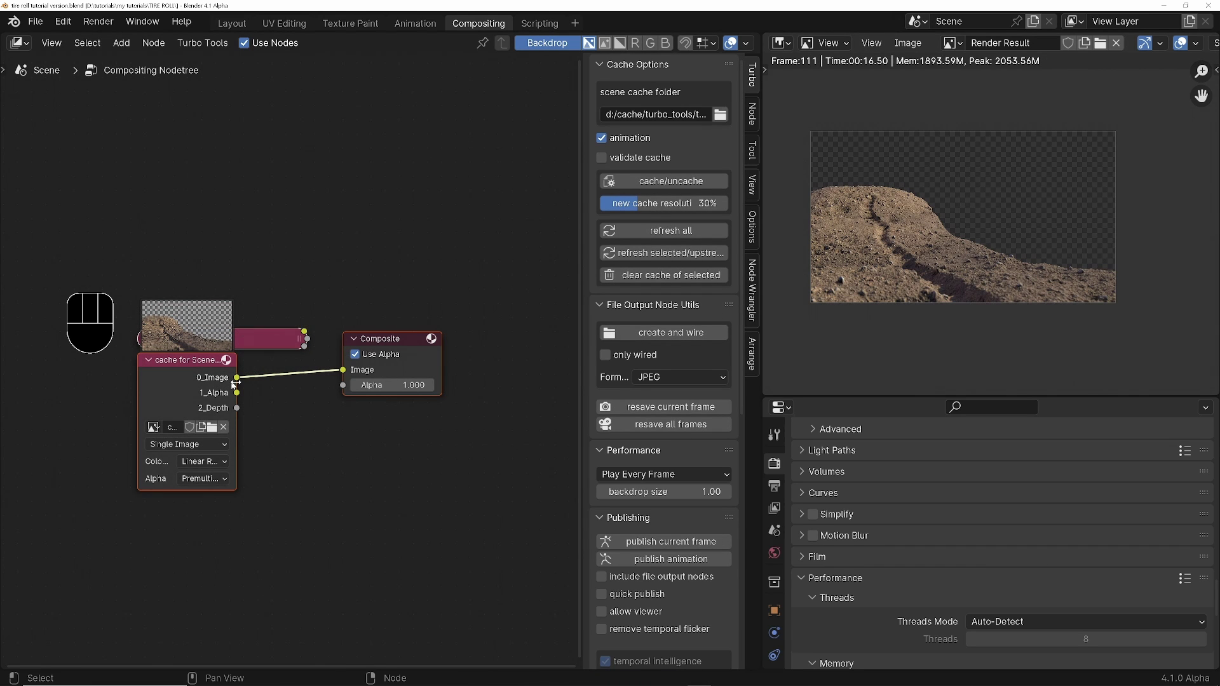
click(389, 278)
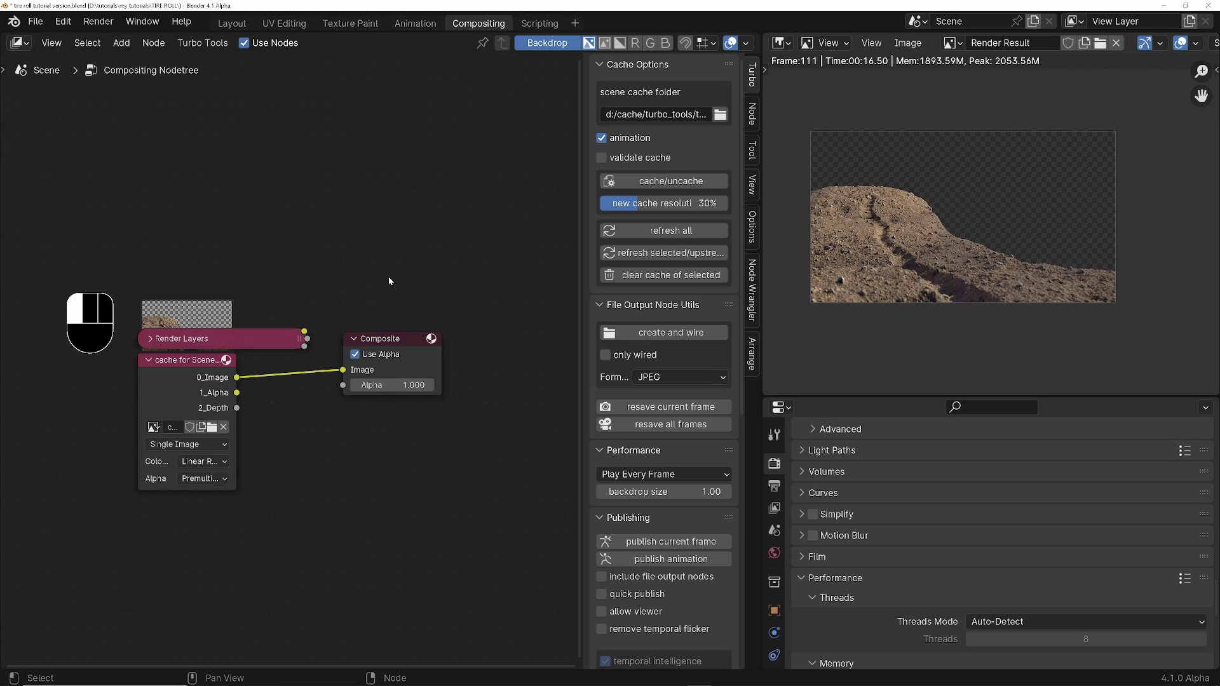
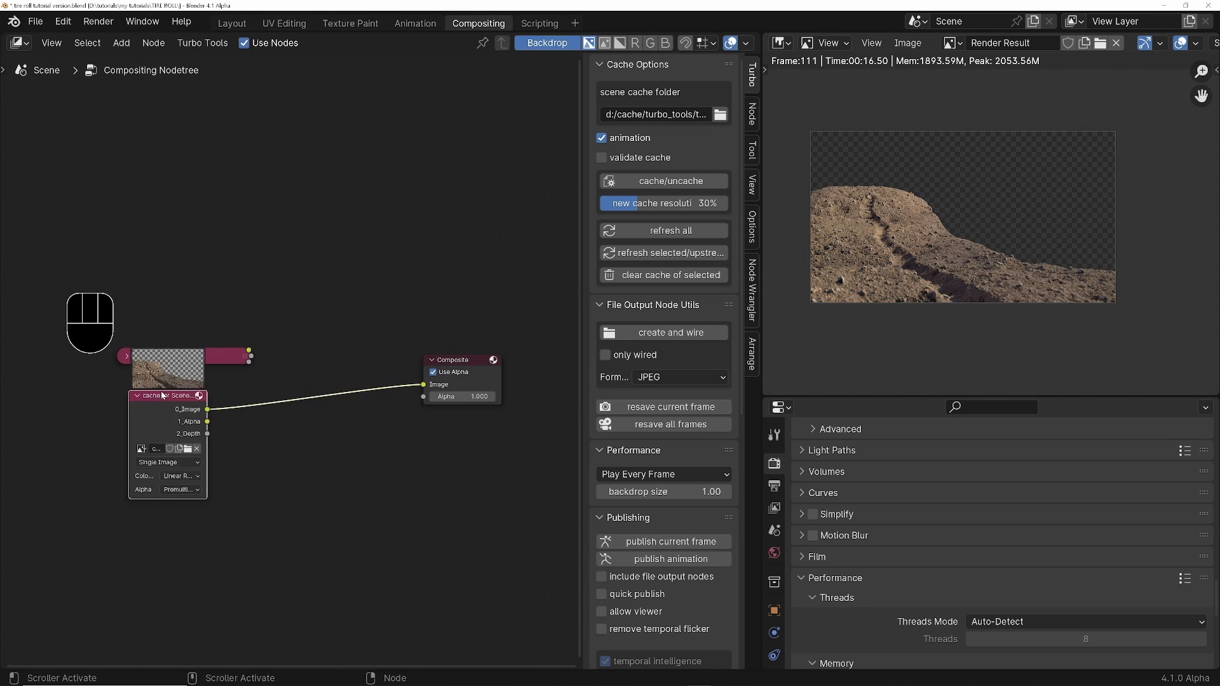
Add an Alpha Over node on the link between the cached render and the Composite node.
drag(163, 395, 147, 413)
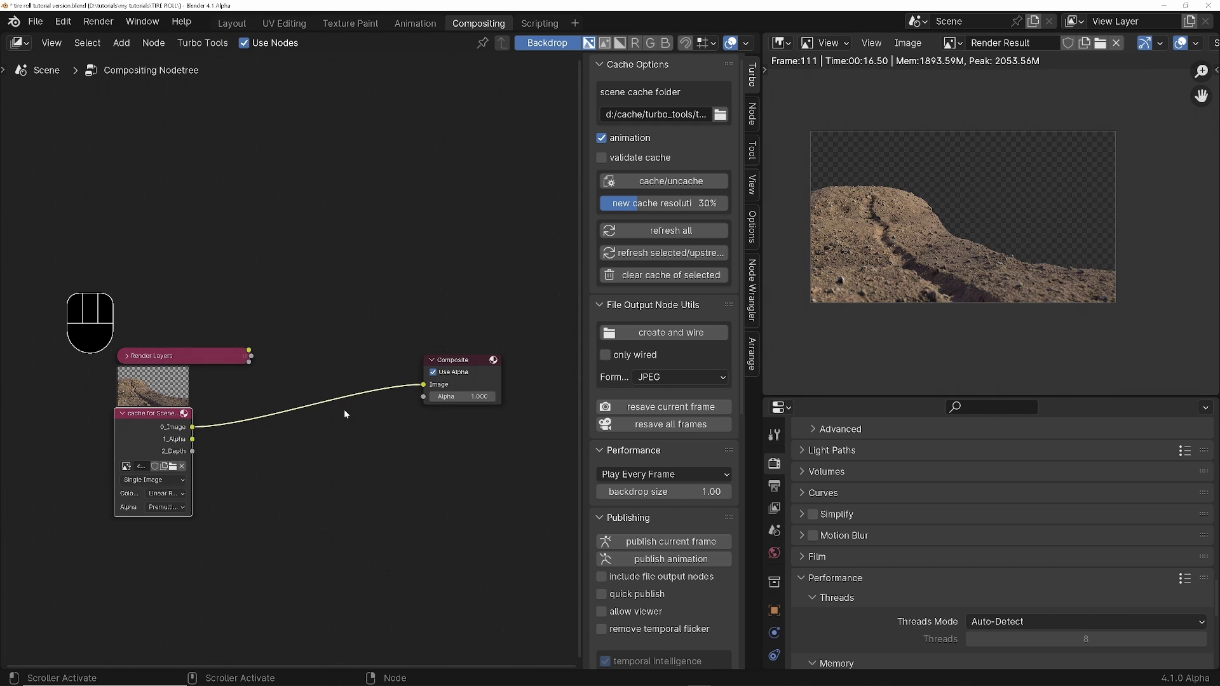
key(shift+a)
text(alph)
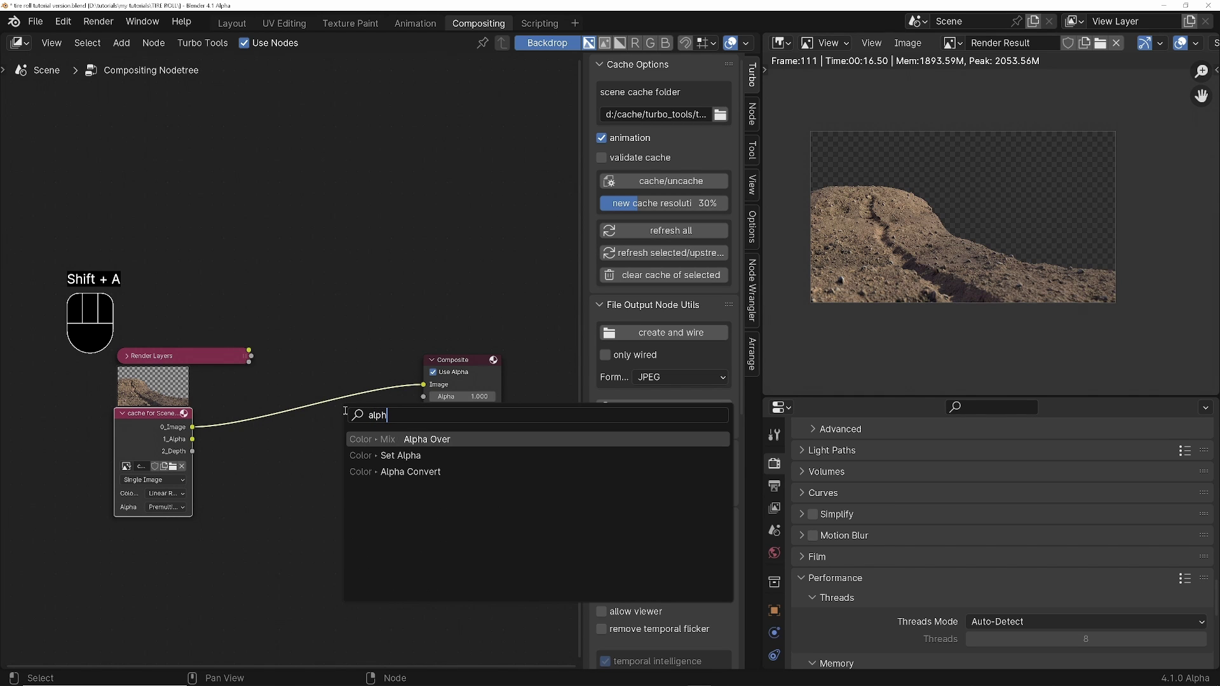
key(Return)
click(257, 385)
scroll(258, 438, up, 3)
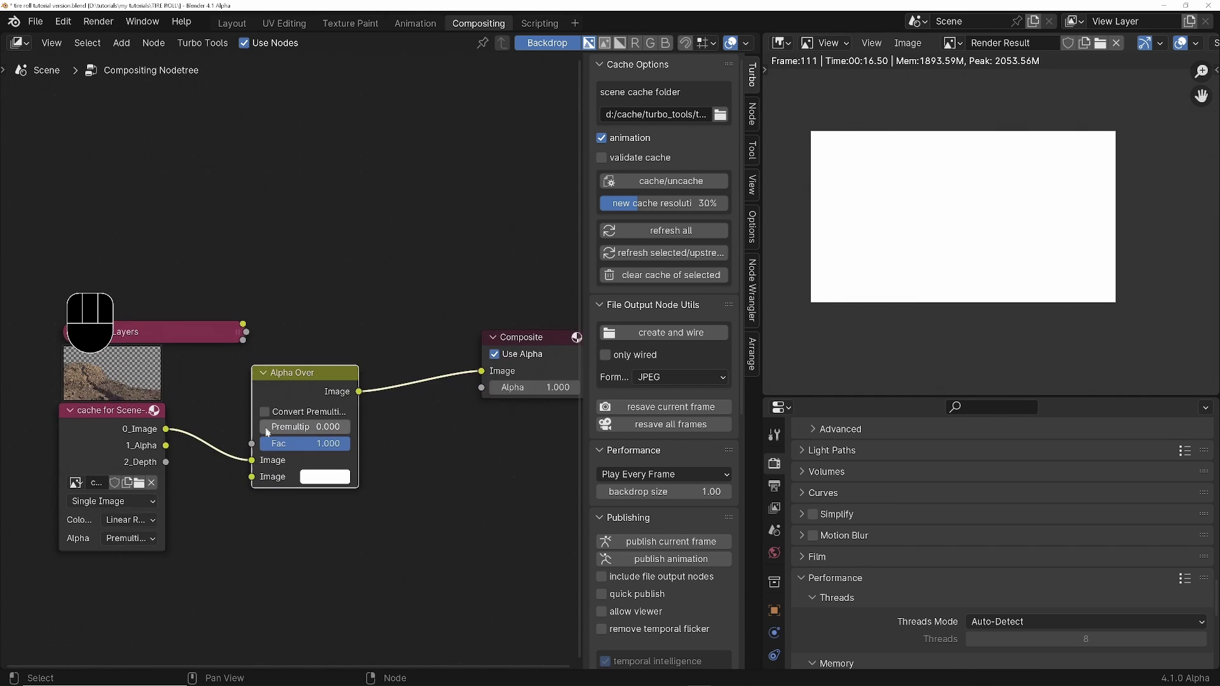
Move the cached render's link to Alpha Over's second Image input so the render becomes the foreground.
drag(248, 468, 249, 491)
middle_drag(300, 478, 415, 421)
scroll(394, 445, down, 4)
scroll(391, 445, up, 1)
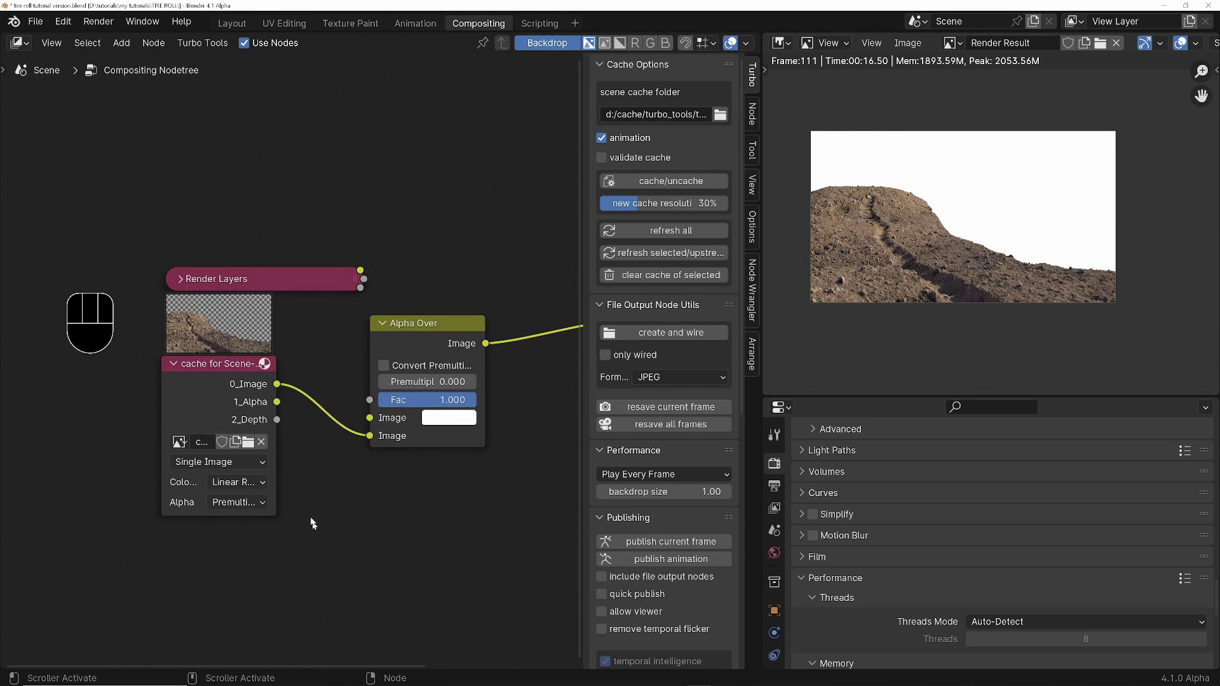
Bring in the pexels beach video and connect its Image output to Alpha Over's first Image input as background.
scroll(314, 524, down, 2)
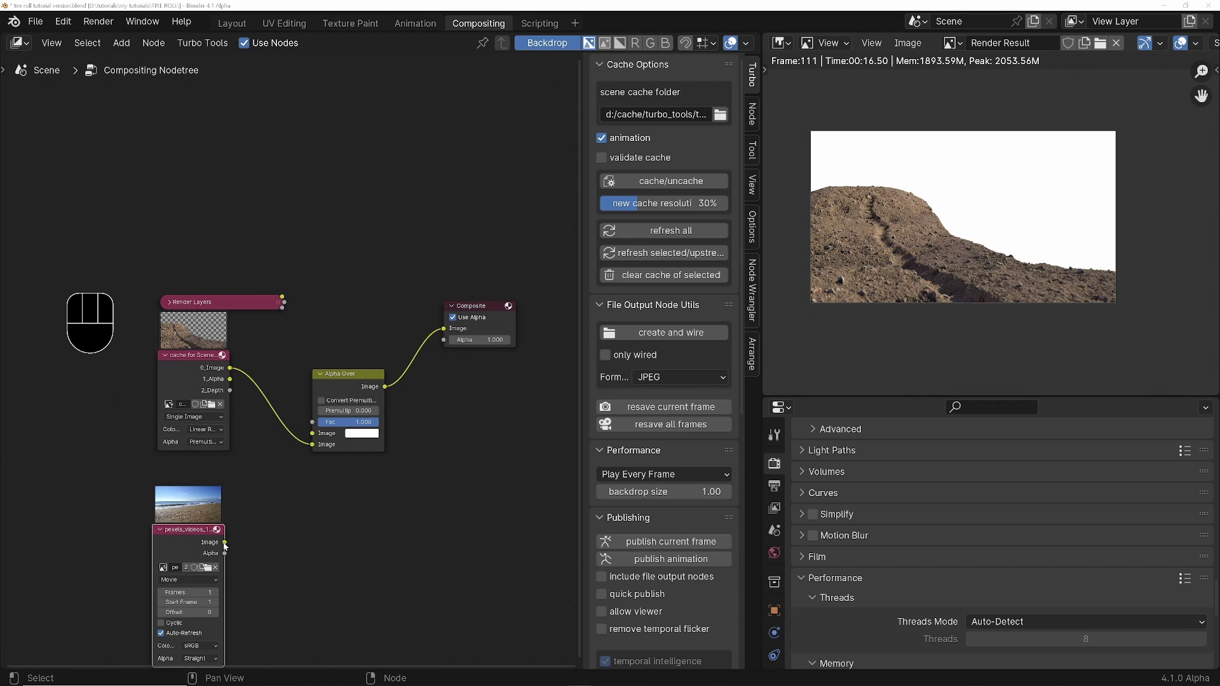
drag(224, 542, 313, 444)
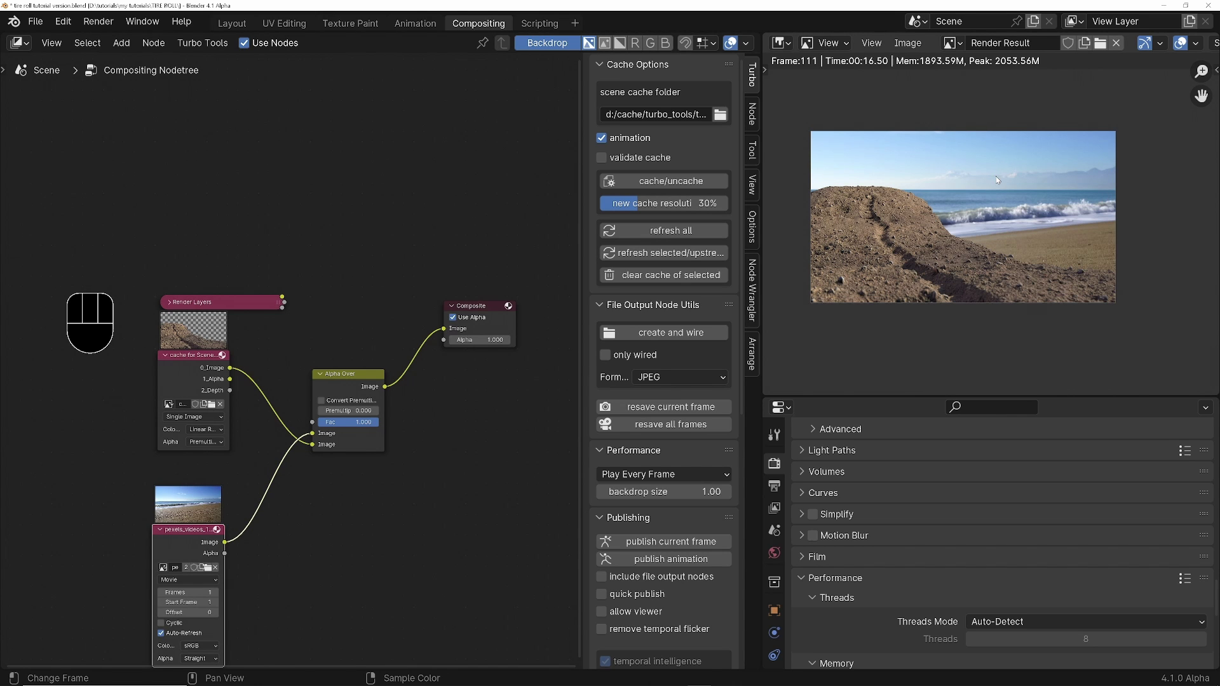
middle_drag(374, 459, 344, 434)
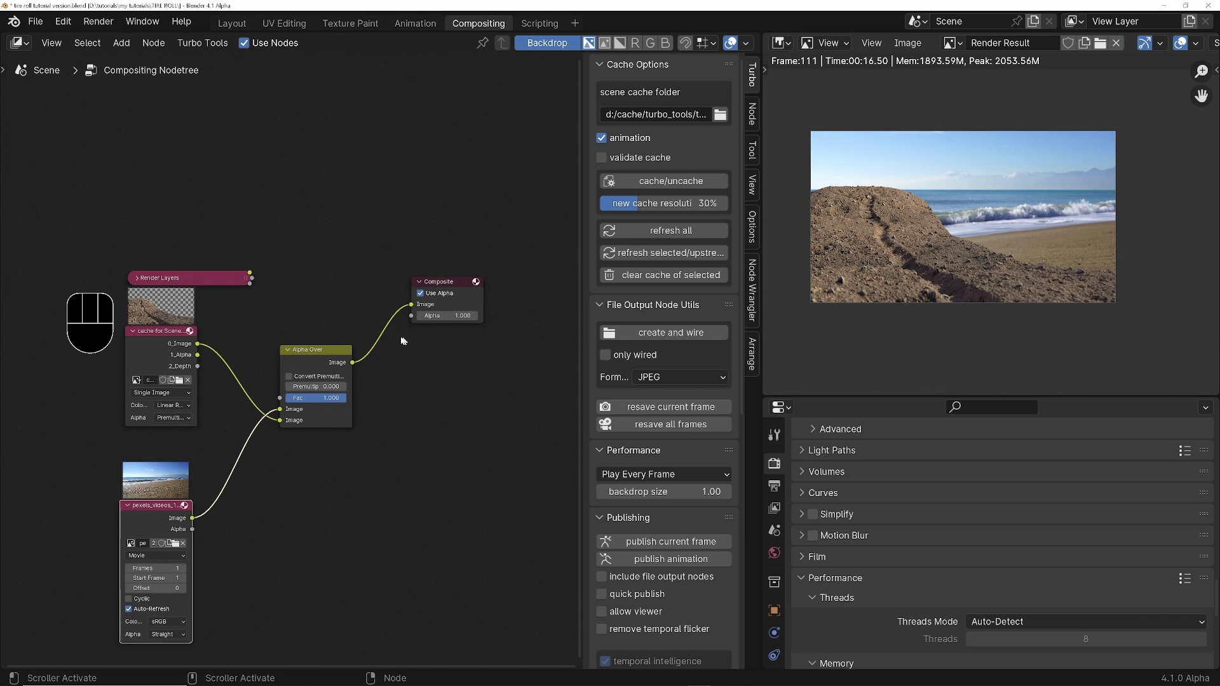
Show the Alpha Over result through a Viewer node, reduce the backdrop size to 0.47, and place the backdrop above the nodes.
ctrl+shift+click(307, 353)
scroll(367, 391, down, 3)
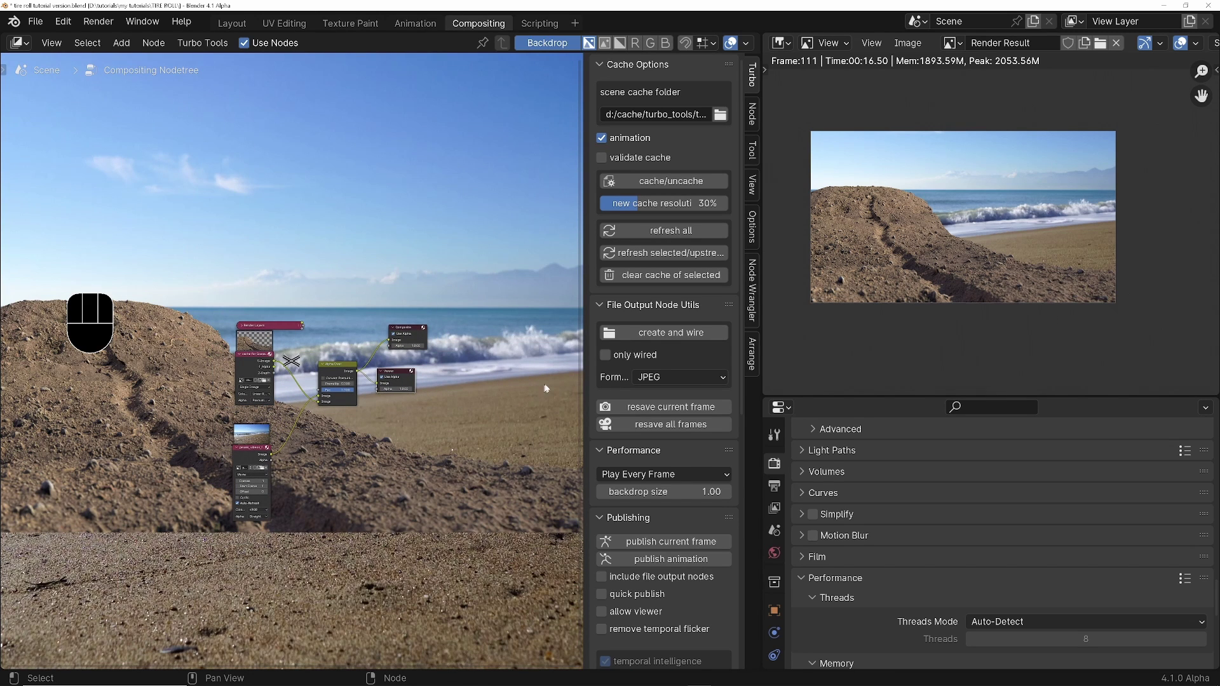
drag(664, 491, 631, 491)
key(ctrl+z)
alt+middle_drag(377, 439, 416, 315)
middle_drag(377, 391, 350, 478)
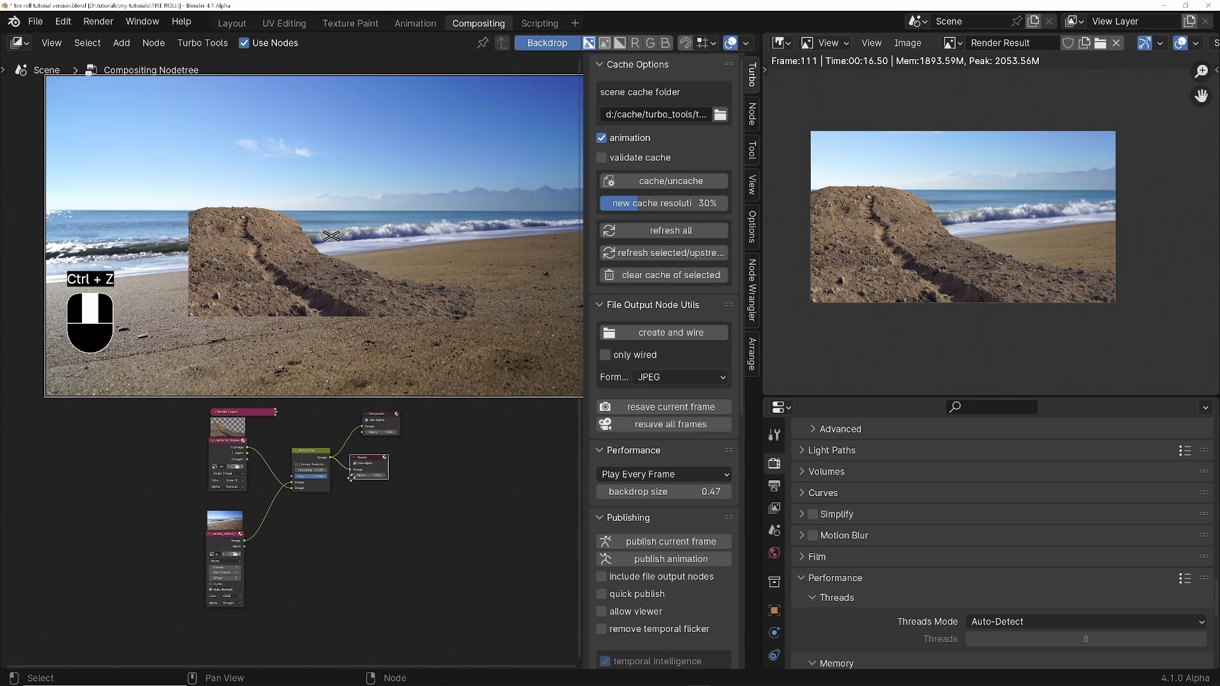
scroll(351, 478, down, 1)
alt+middle_drag(127, 233, 101, 250)
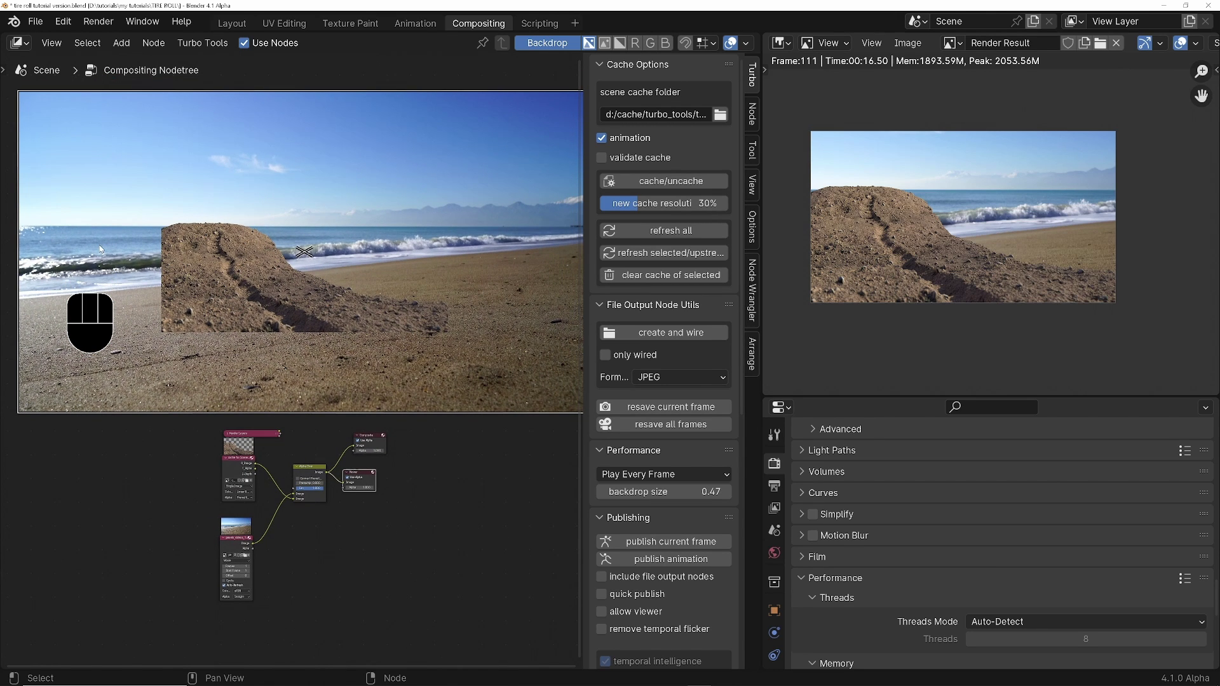
Insert a Scale node between the beach video and Alpha Over, and set its space to Render Size.
scroll(287, 531, up, 5)
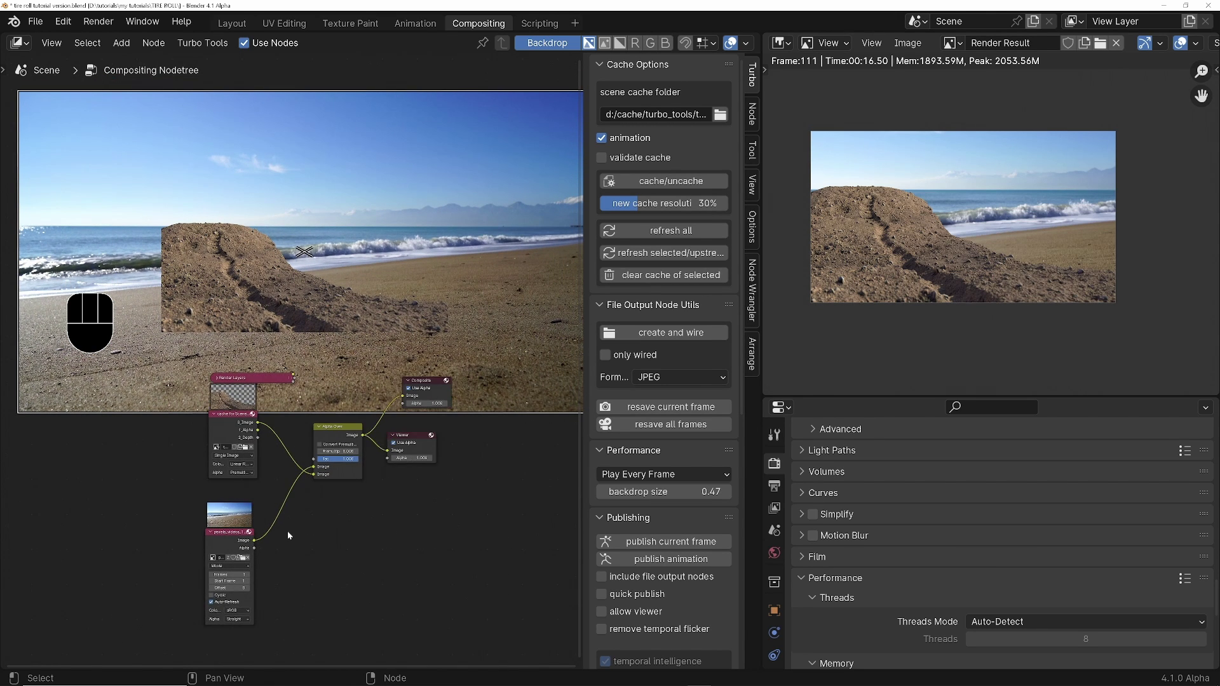
middle_drag(287, 531, 265, 531)
key(shift+a)
mouse_move(276, 542)
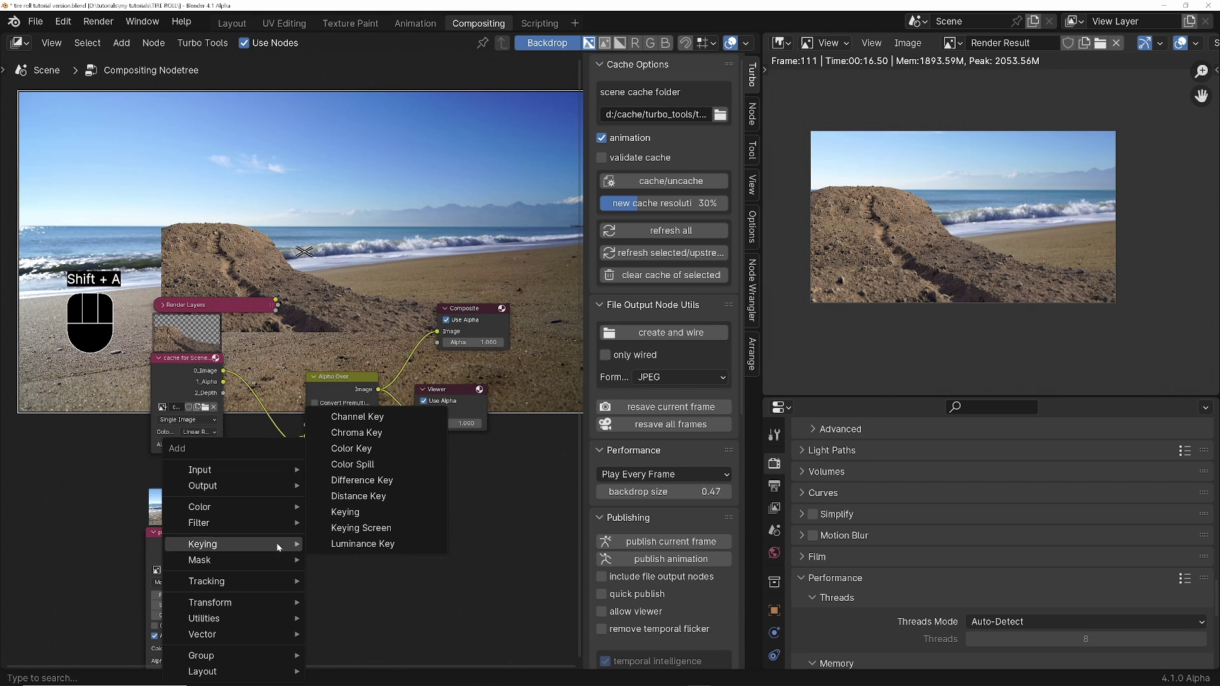
text(scale)
key(Return)
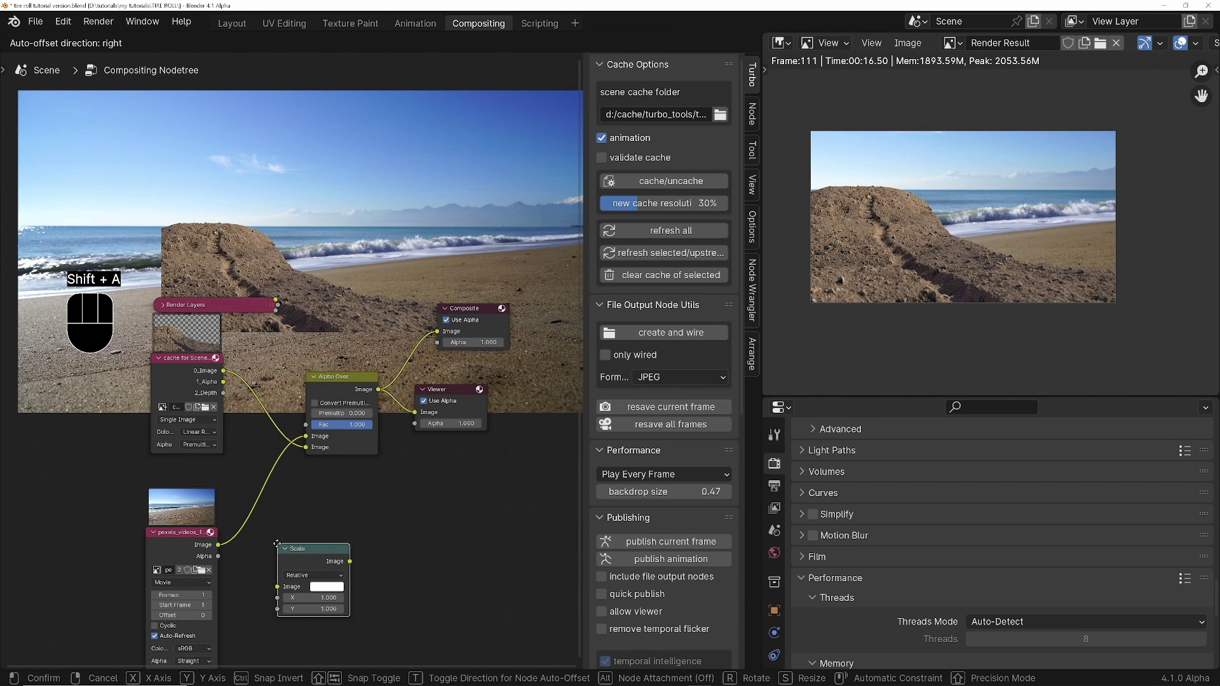
click(260, 495)
click(295, 526)
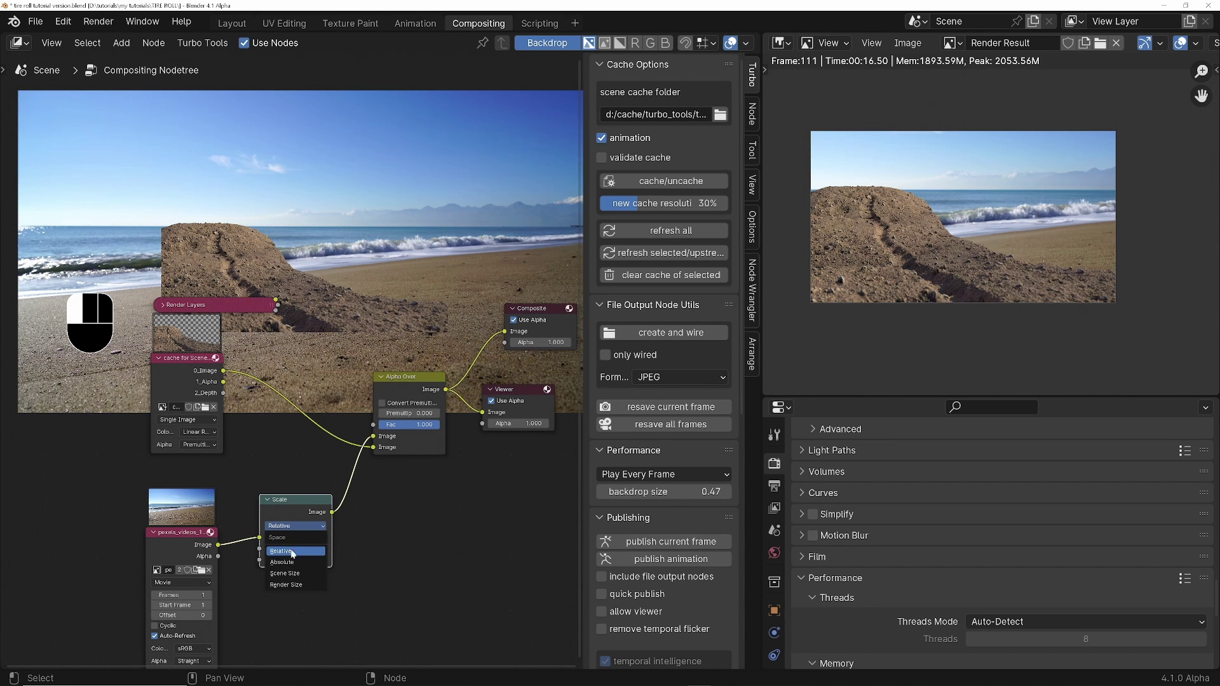
click(290, 584)
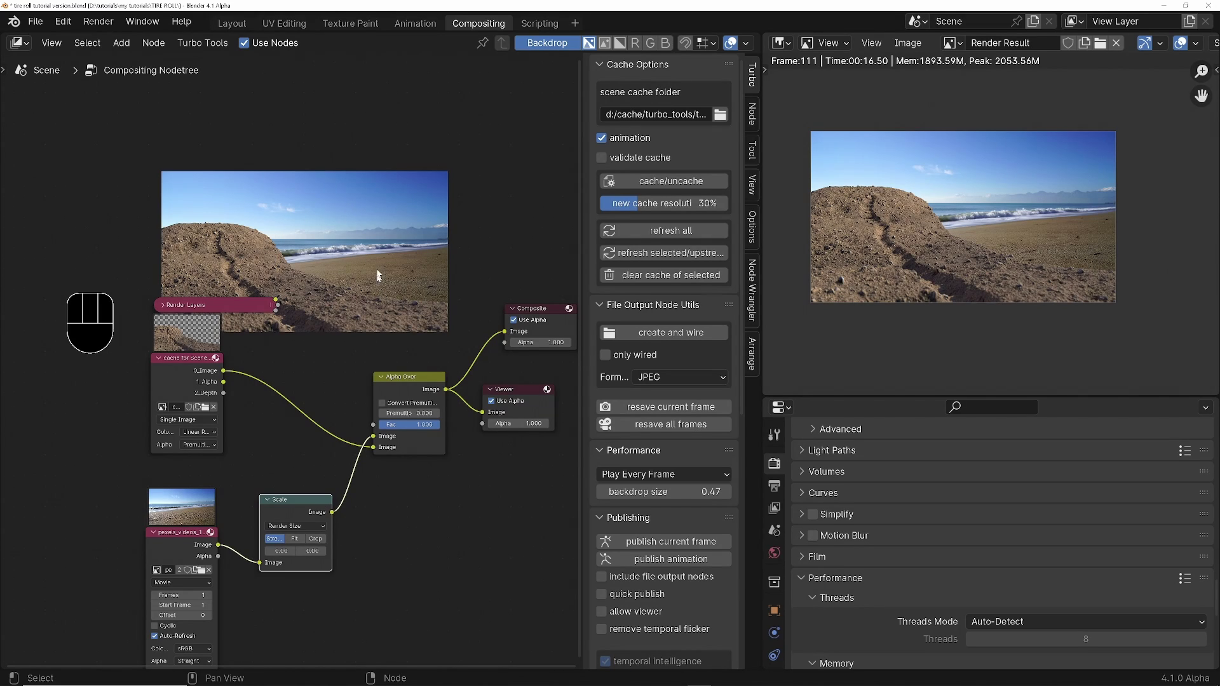
Insert a duplicate of the Scale node before Alpha Over, set it to Relative, and mirror the video with X at -1.
middle_drag(402, 380, 318, 337)
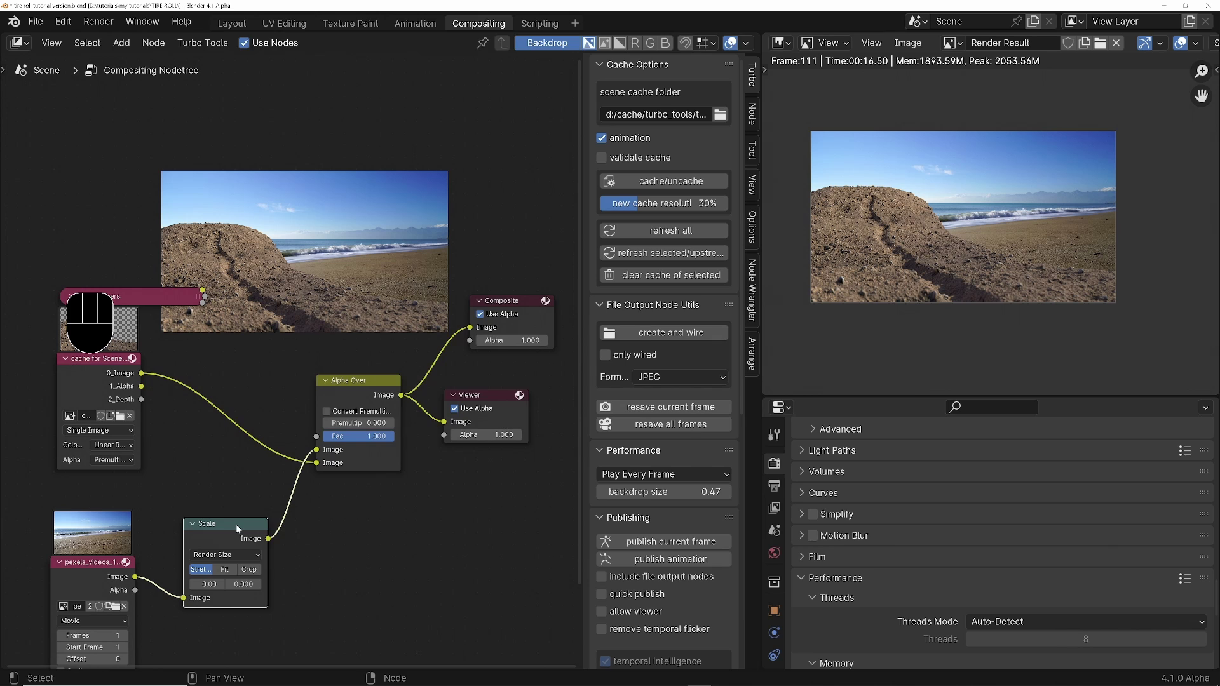
key(shift+d)
click(303, 510)
click(359, 542)
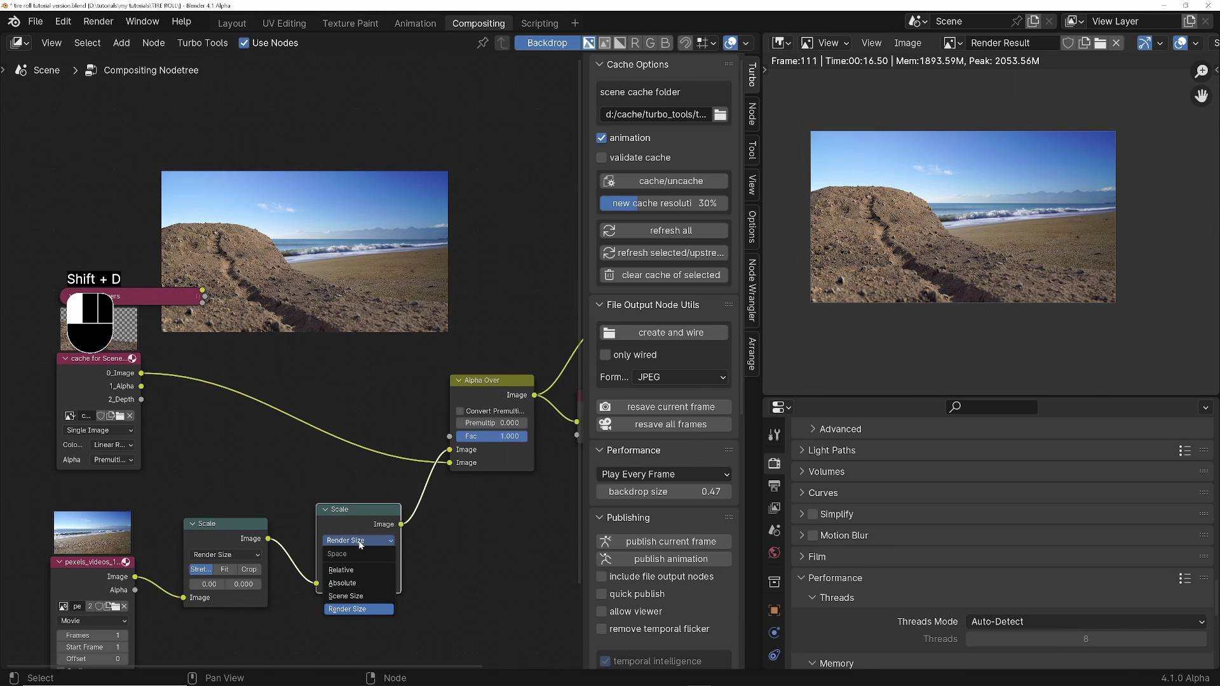
click(343, 570)
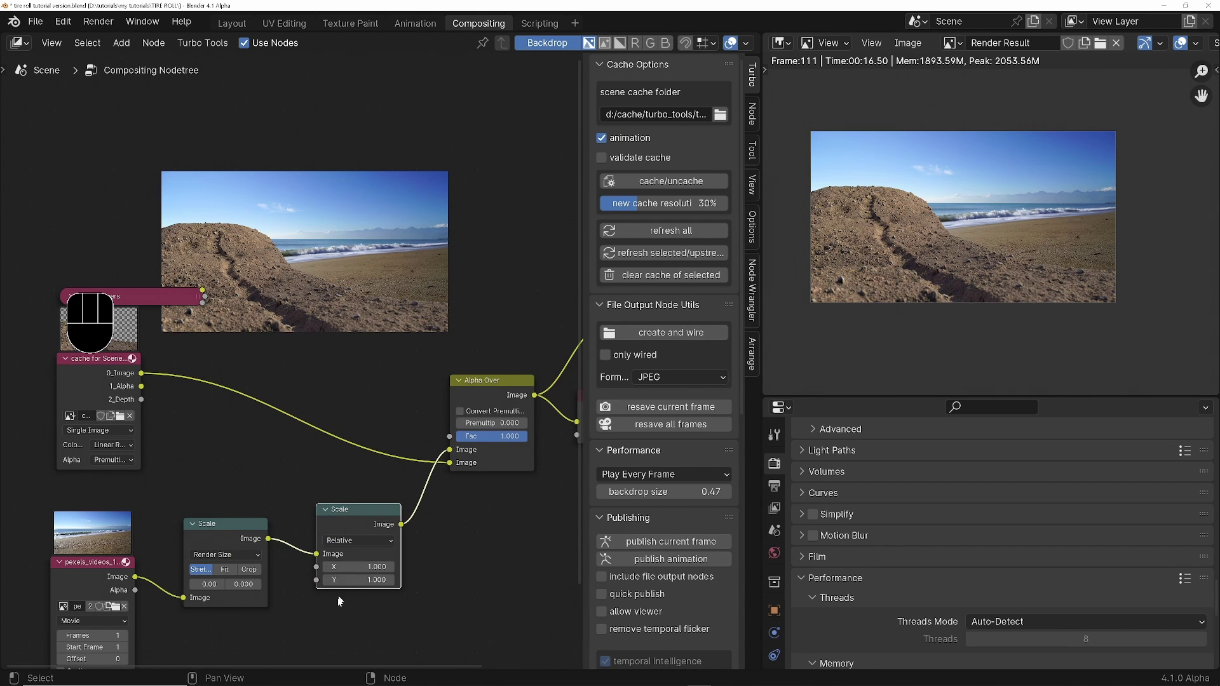
click(360, 565)
text(-)
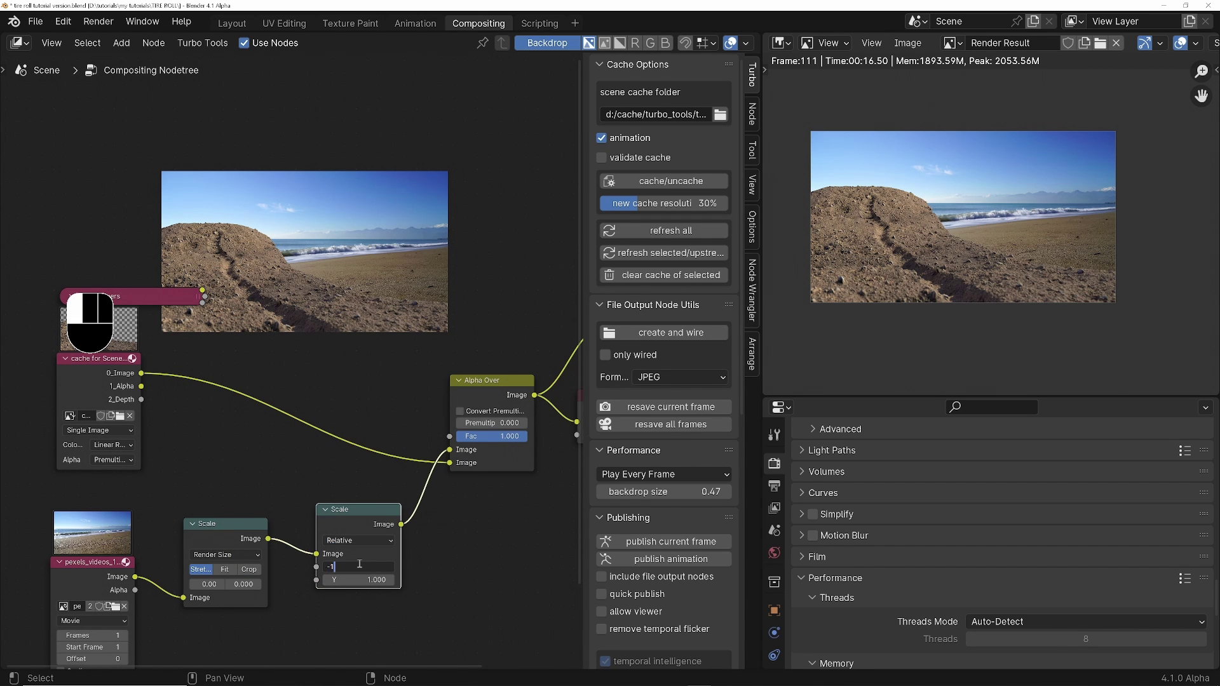
text(1)
key(Return)
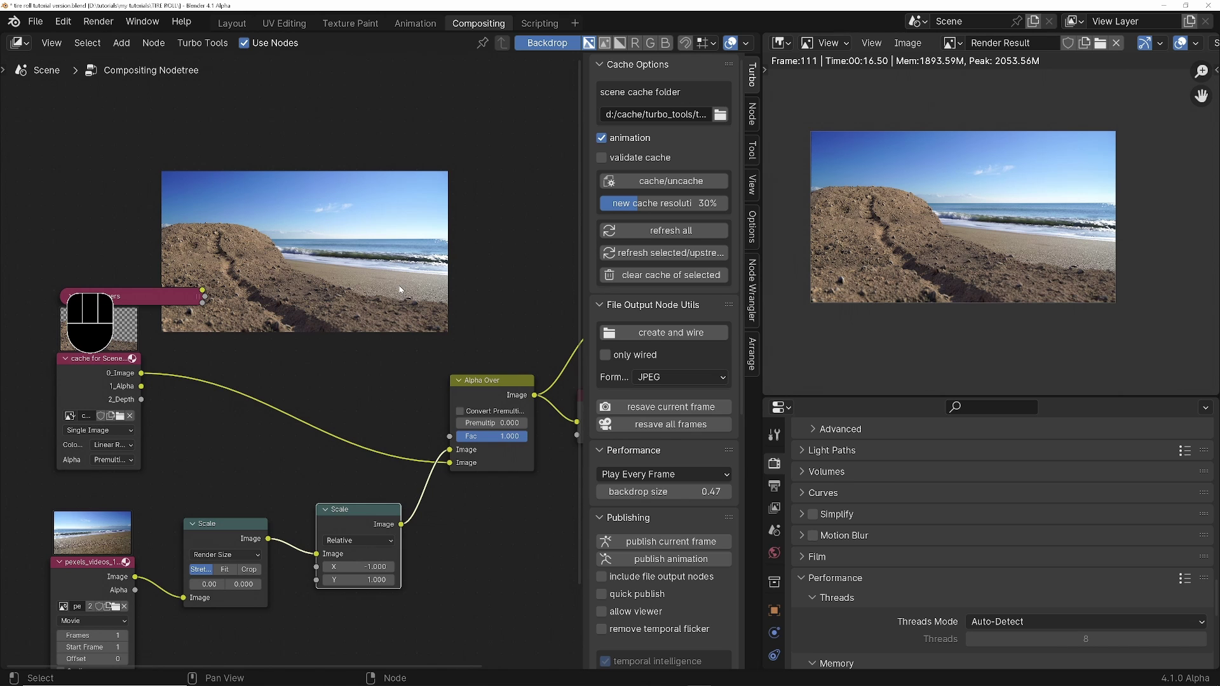
Enlarge the backdrop preview to a size of 0.94.
middle_drag(400, 301, 451, 269)
drag(669, 492, 699, 491)
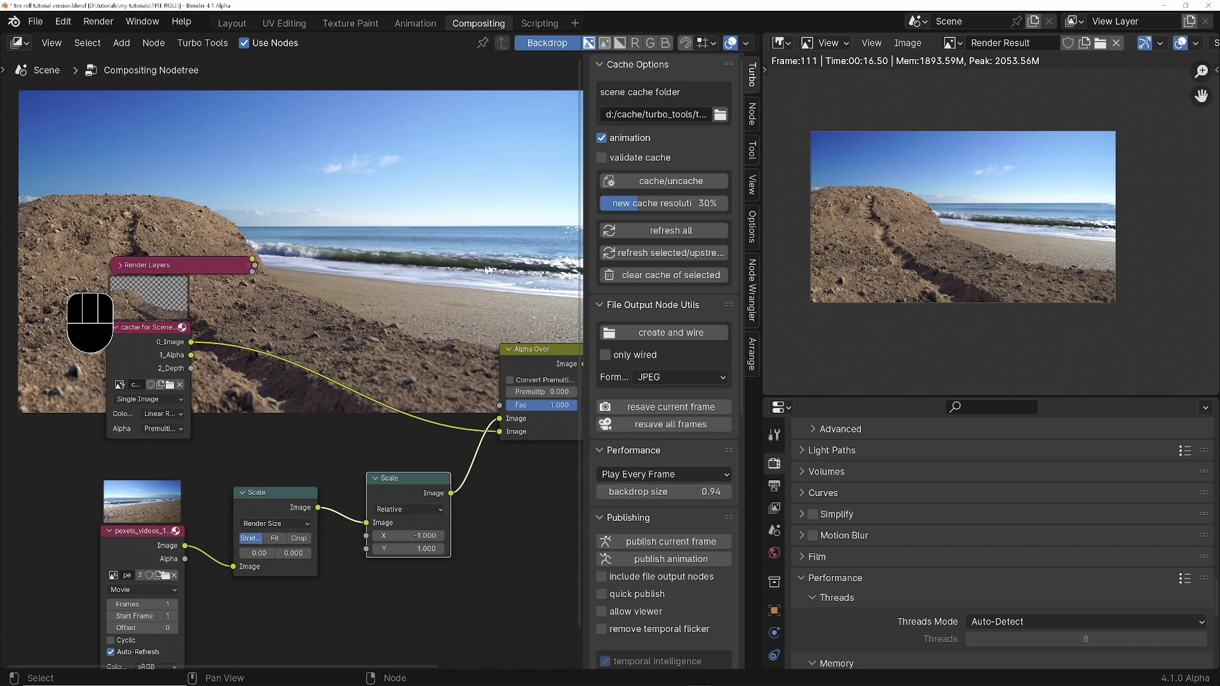
middle_drag(565, 267, 435, 338)
scroll(418, 499, down, 5)
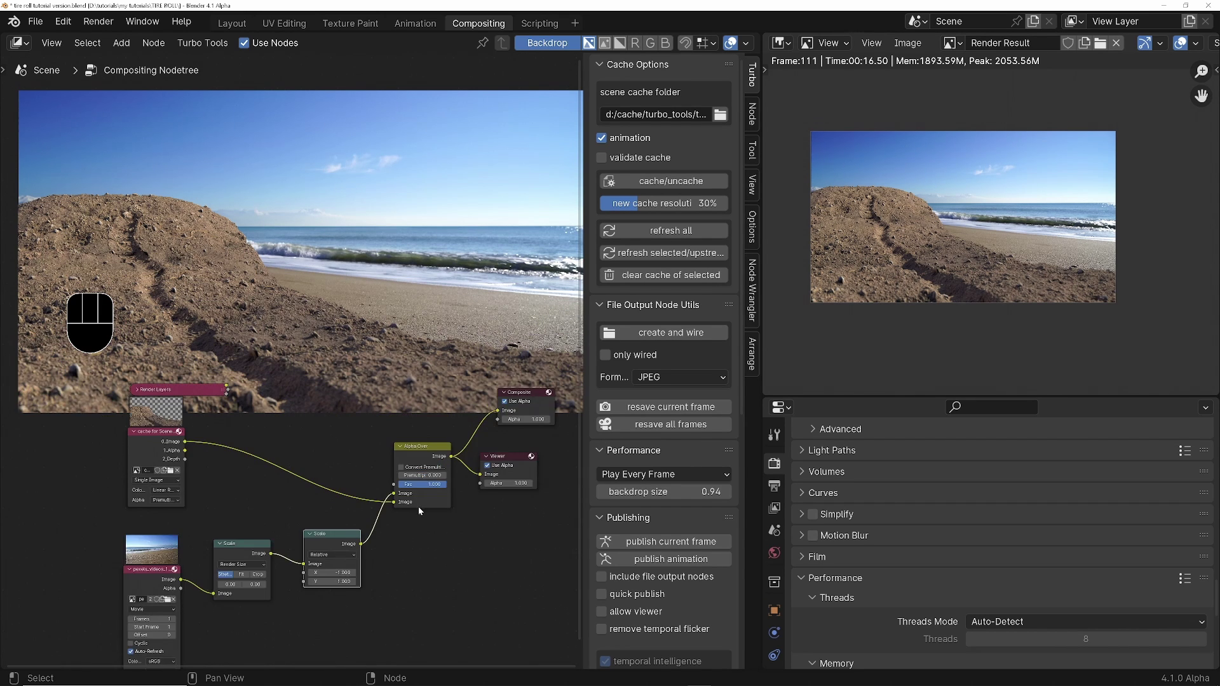
Insert a Translate node between the mirrored Scale node and Alpha Over.
middle_drag(418, 506, 391, 512)
scroll(363, 523, up, 4)
key(shift+a)
text(stra)
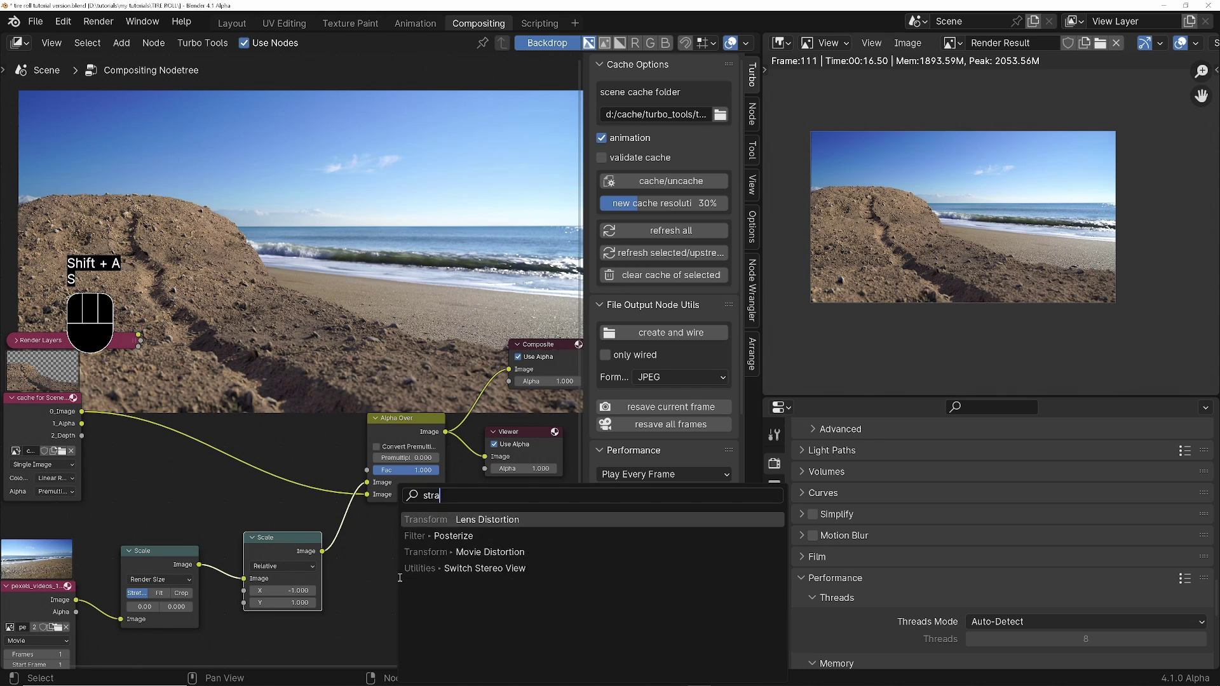
key(BackSpace)
key(BackSpace)
key(BackSpace)
key(BackSpace)
text(trans)
key(Return)
click(366, 511)
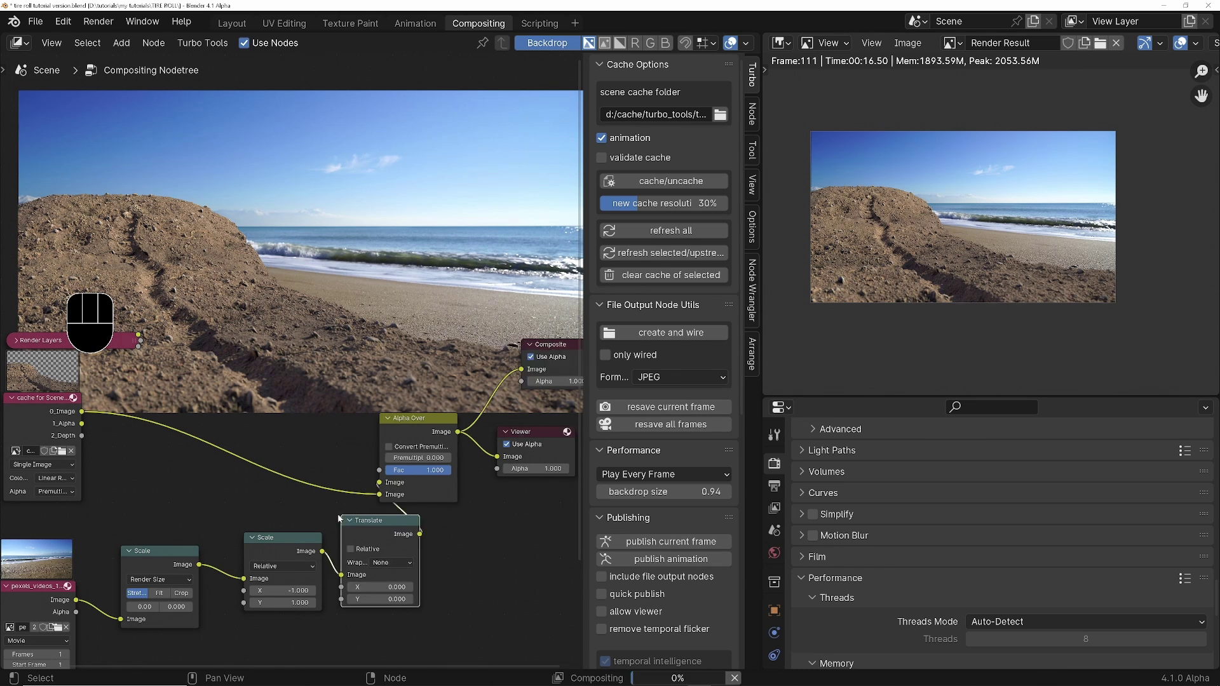
Adjust the Translate node's Y offset to raise the beach background behind the hill.
click(405, 599)
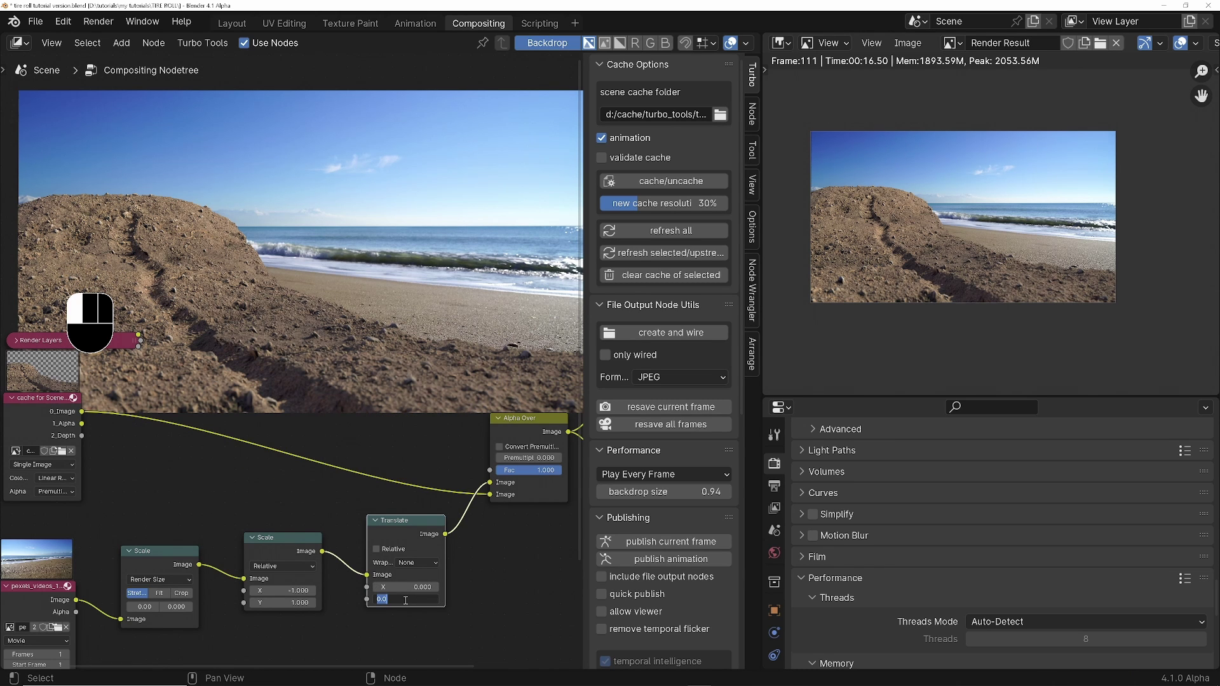
text(203.3)
key(Return)
middle_drag(405, 599, 513, 595)
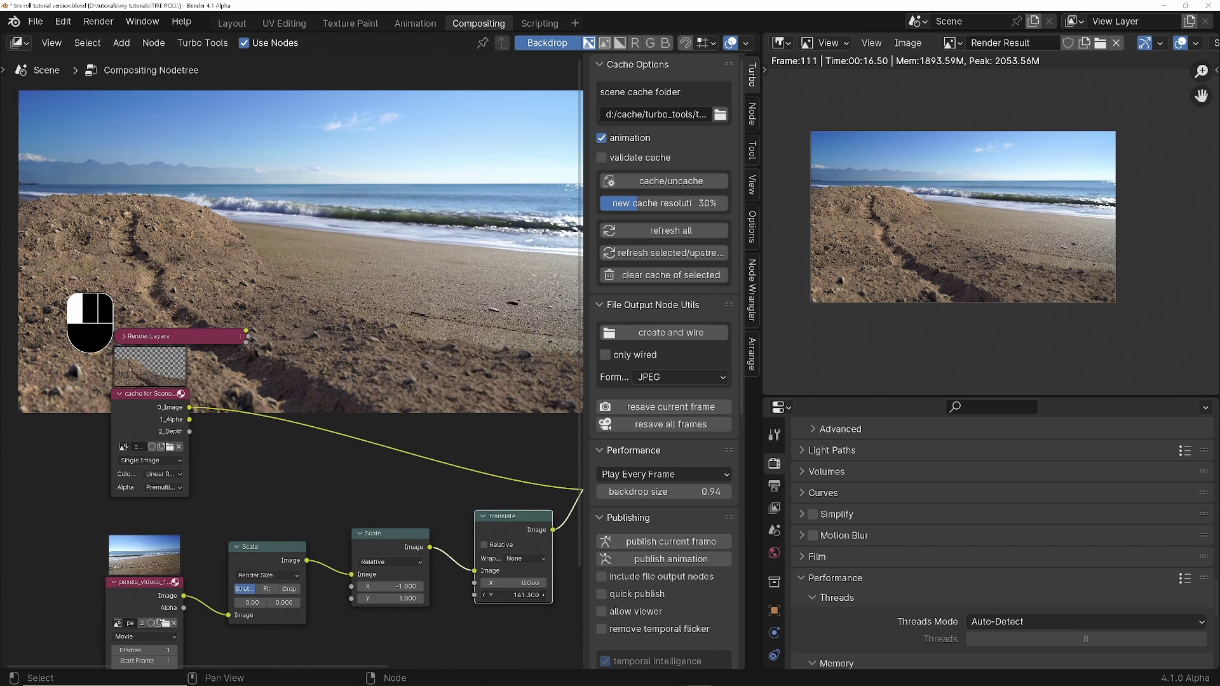
drag(513, 594, 490, 595)
Set the beach video node's Frames to 11, enable Cyclic playback, and save the file.
middle_drag(466, 534, 373, 484)
middle_drag(169, 556, 468, 504)
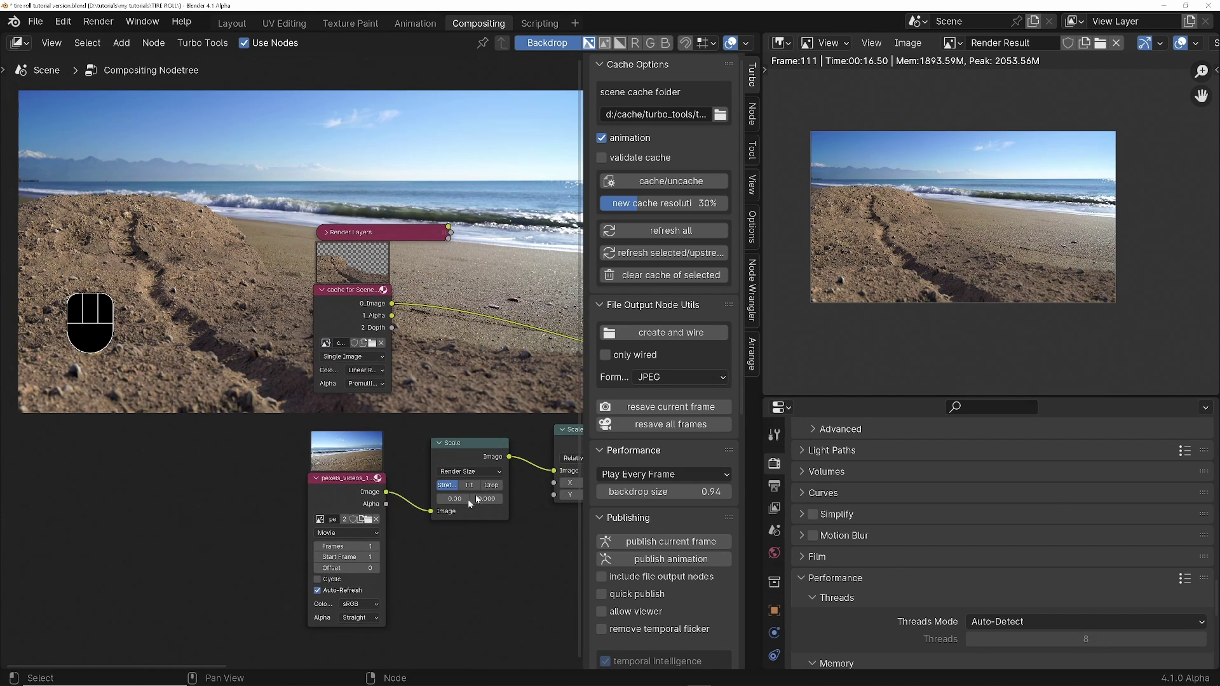
scroll(397, 544, up, 6)
click(331, 553)
text(11)
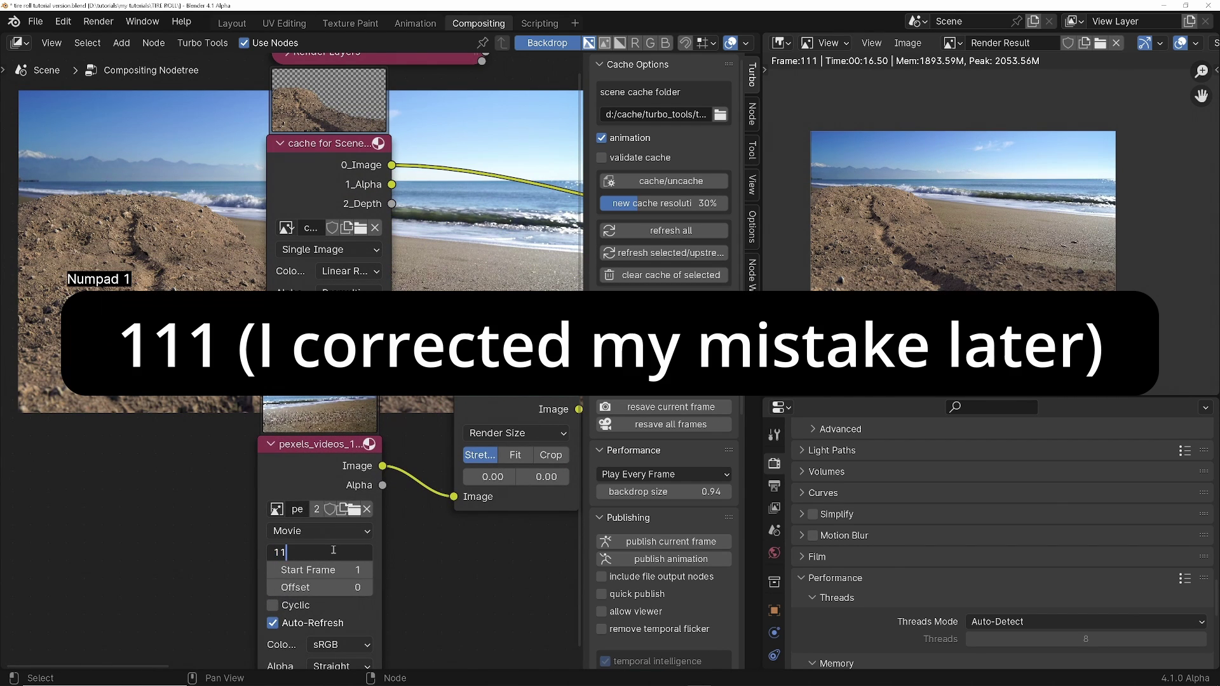
key(Return)
middle_drag(418, 586, 431, 561)
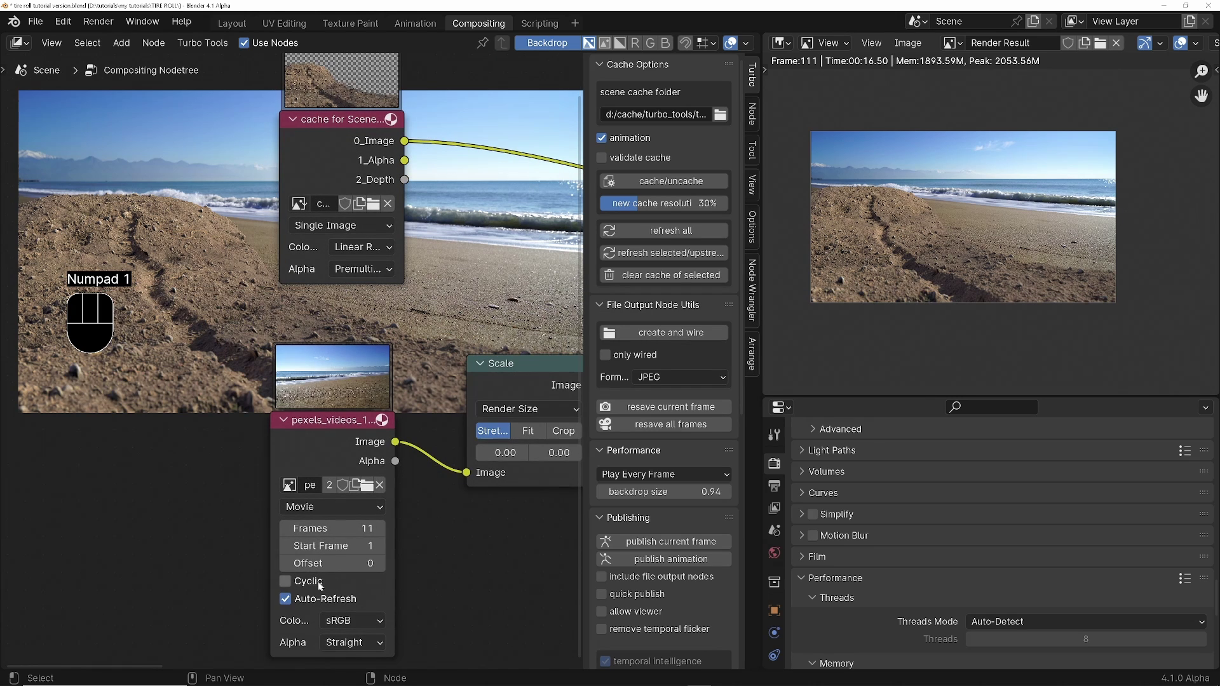
click(285, 581)
scroll(194, 543, down, 4)
key(ctrl+s)
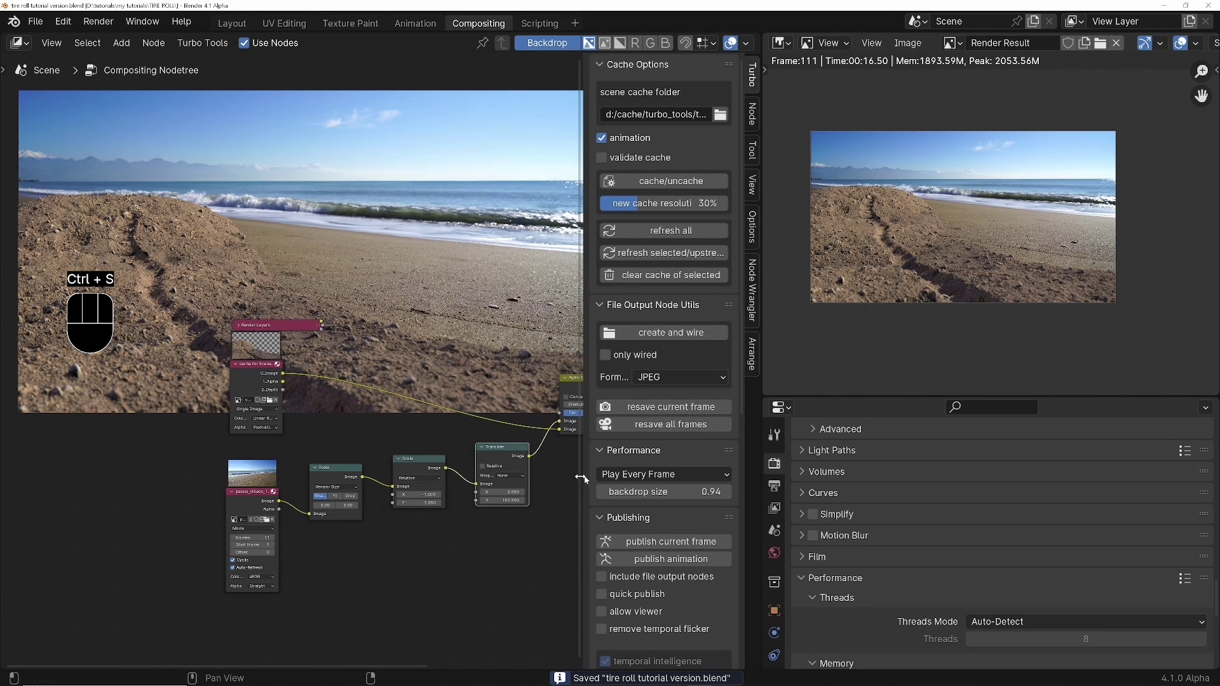
Set the playback sync mode to Frame Dropping, play the composited animation, and return to the first frame.
click(635, 475)
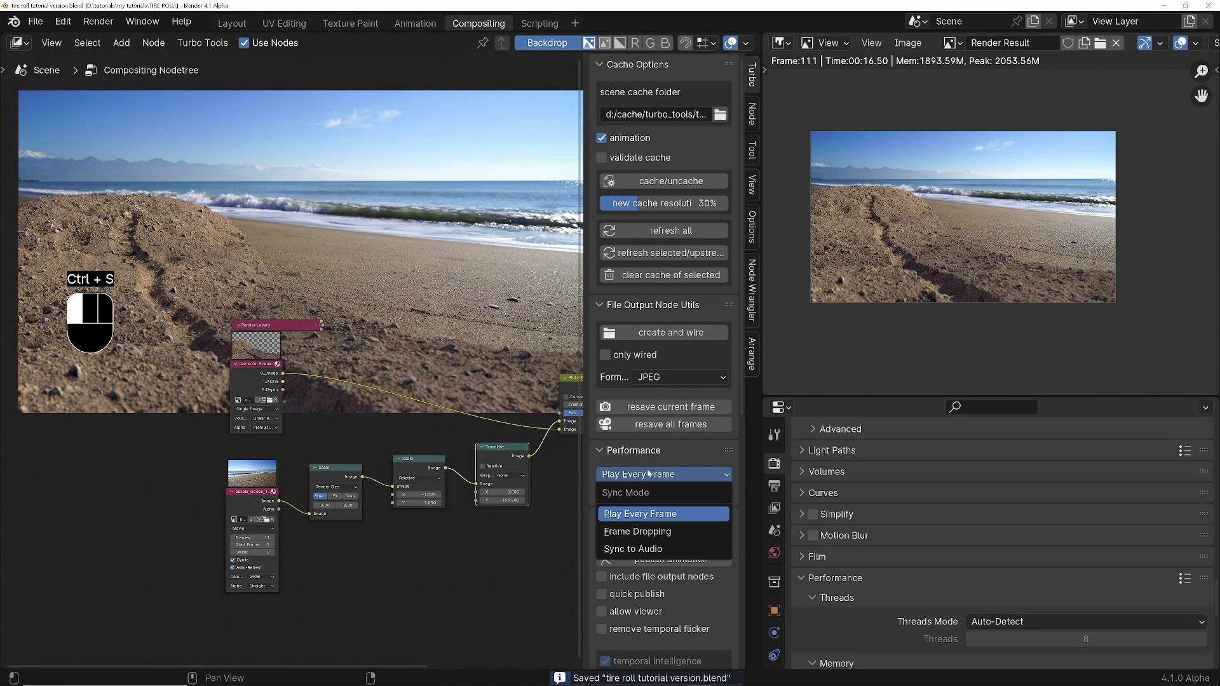
click(643, 533)
middle_drag(381, 453, 235, 511)
key(space)
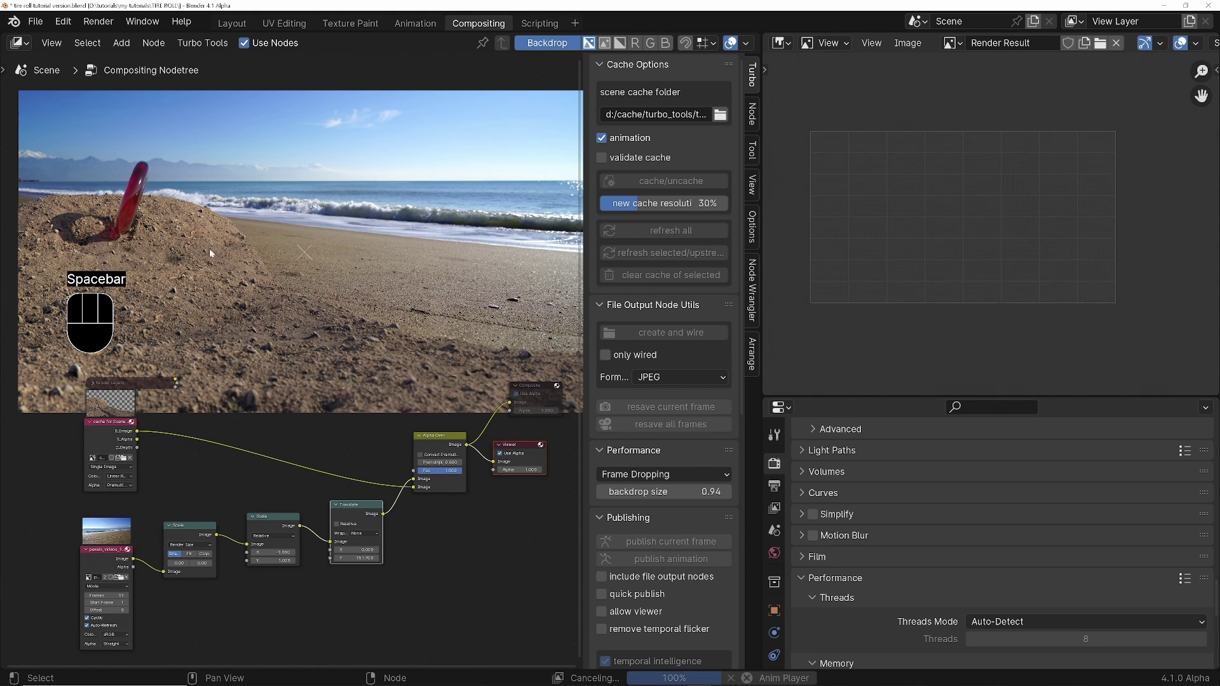
key(space)
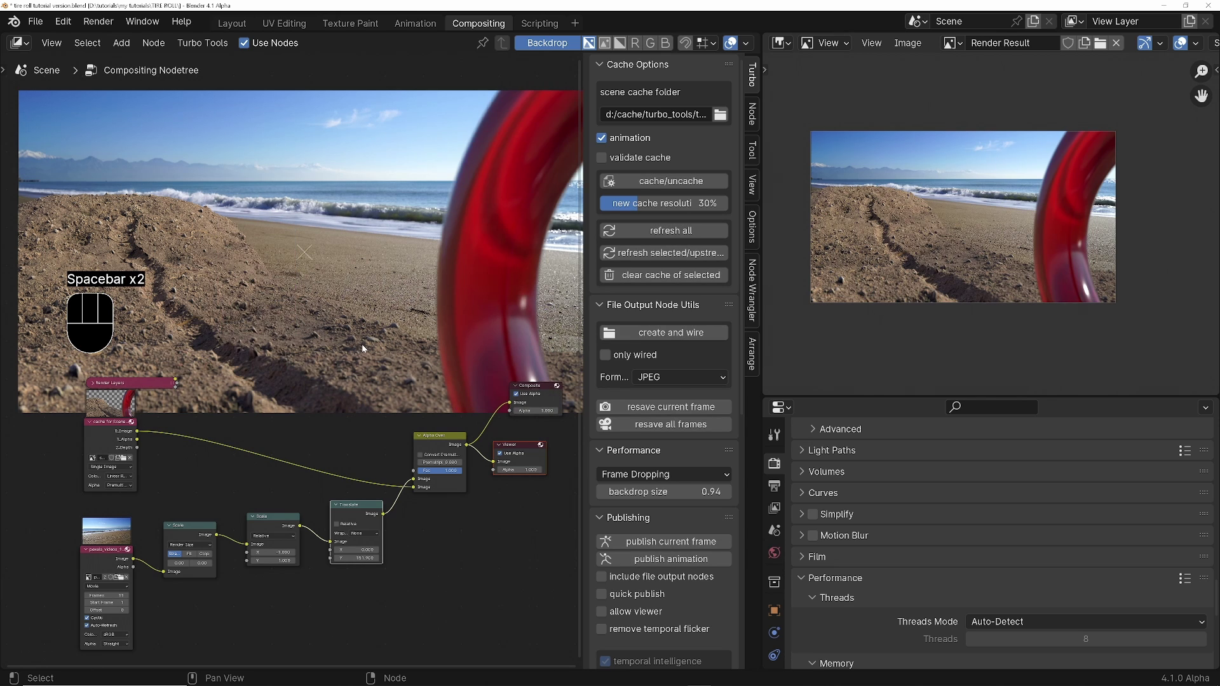
key(shift+Left)
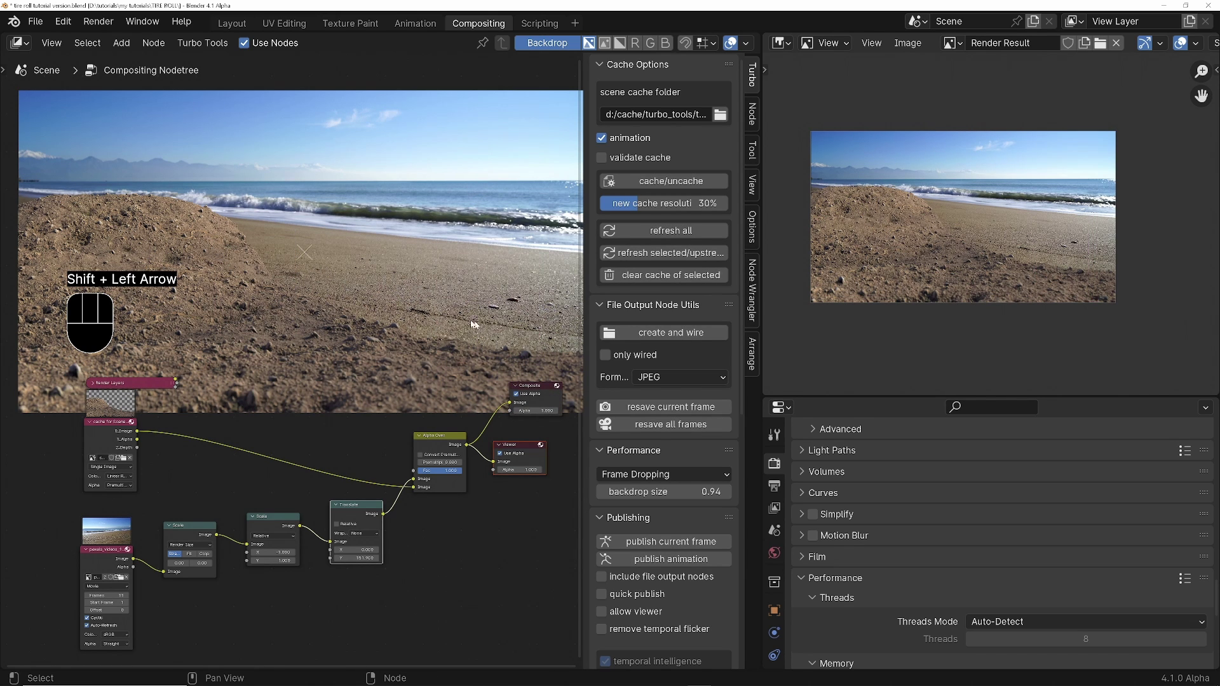
Insert an RGB Curves node between the render cache's image output and the Alpha Over node.
middle_drag(264, 489, 384, 574)
scroll(351, 536, up, 5)
key(shift+a)
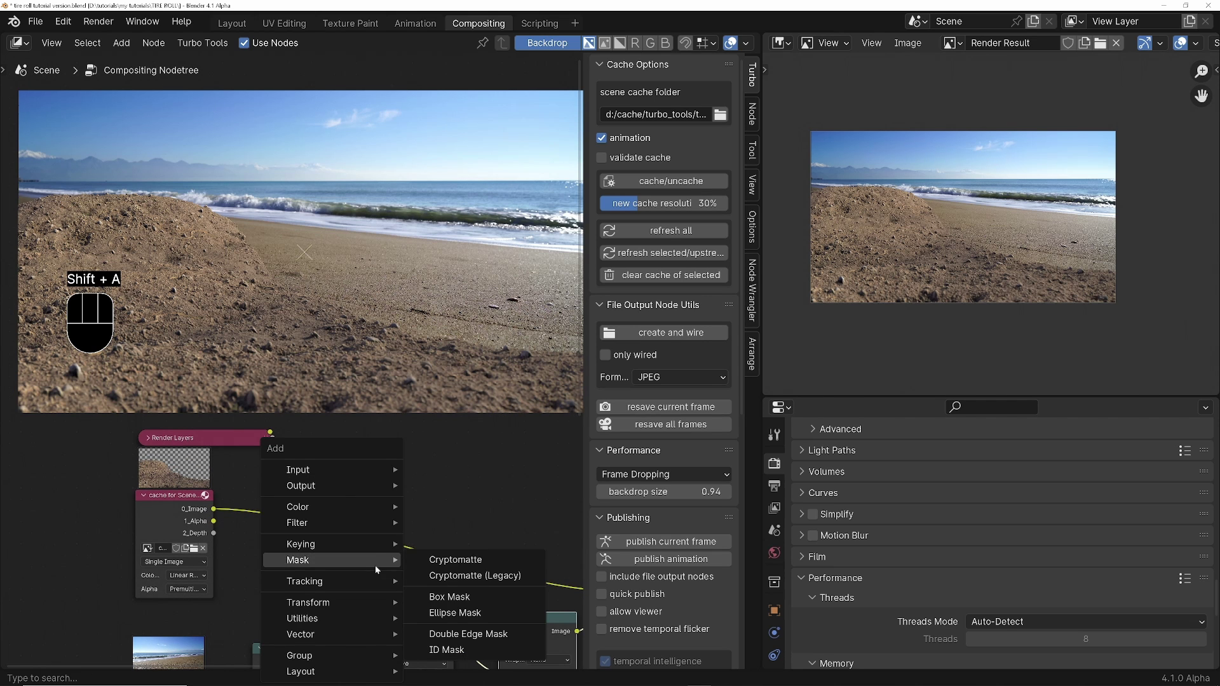
text(rg)
key(Return)
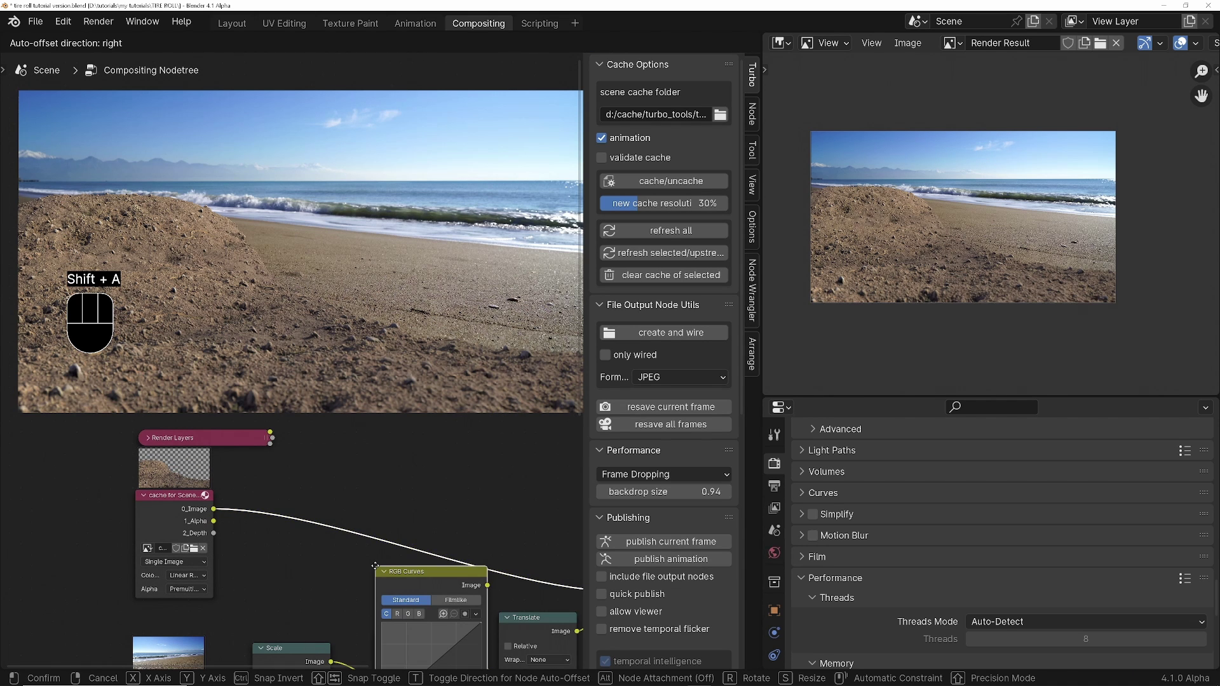
click(359, 475)
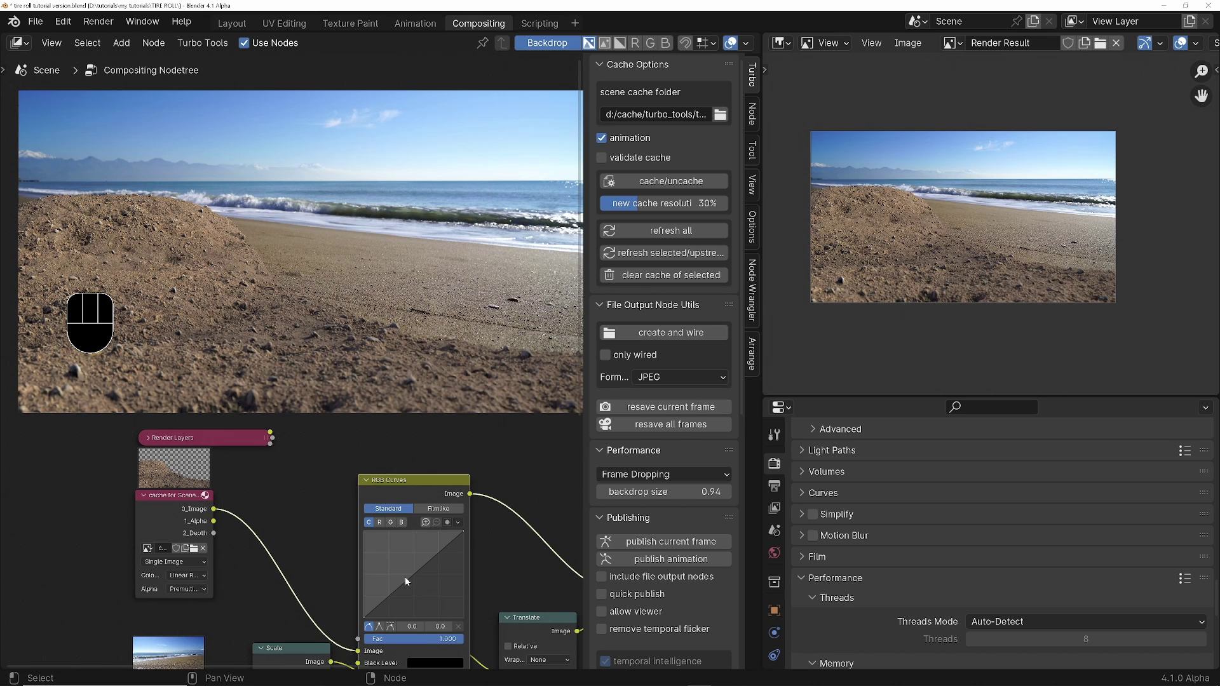
Brighten the rendered hill by raising the midpoint of the RGB Curves node's combined curve to about 0.5, 0.6.
scroll(407, 582, up, 2)
drag(418, 571, 411, 560)
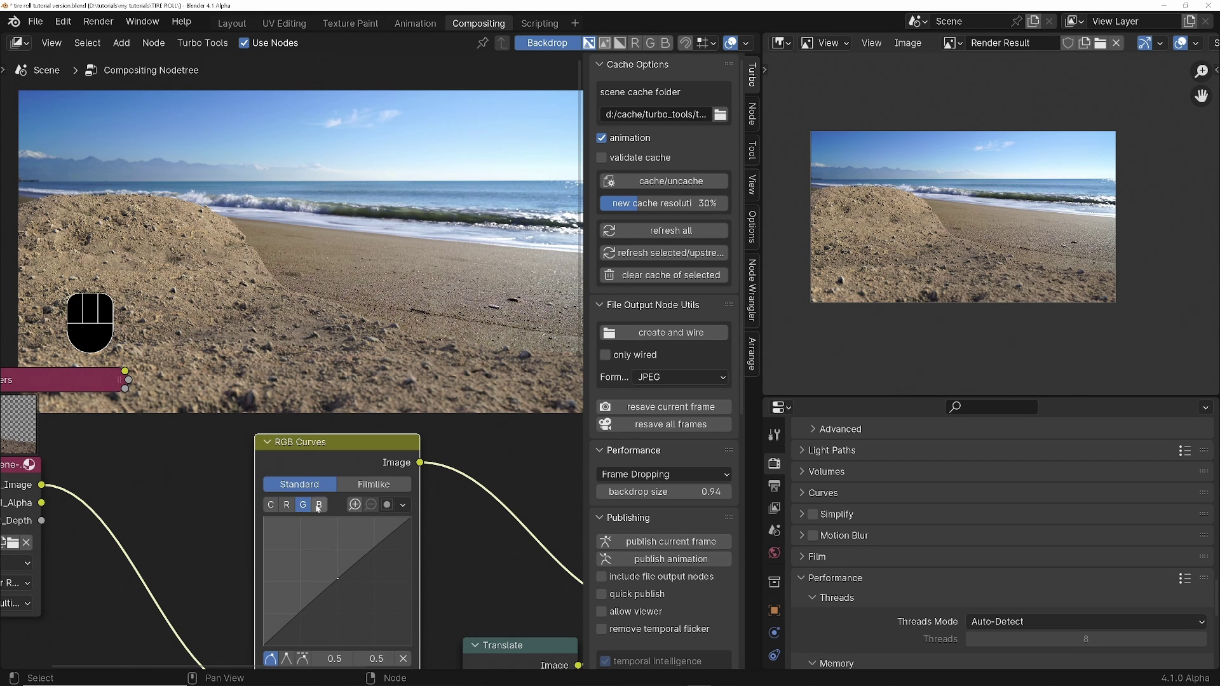
click(318, 505)
click(302, 505)
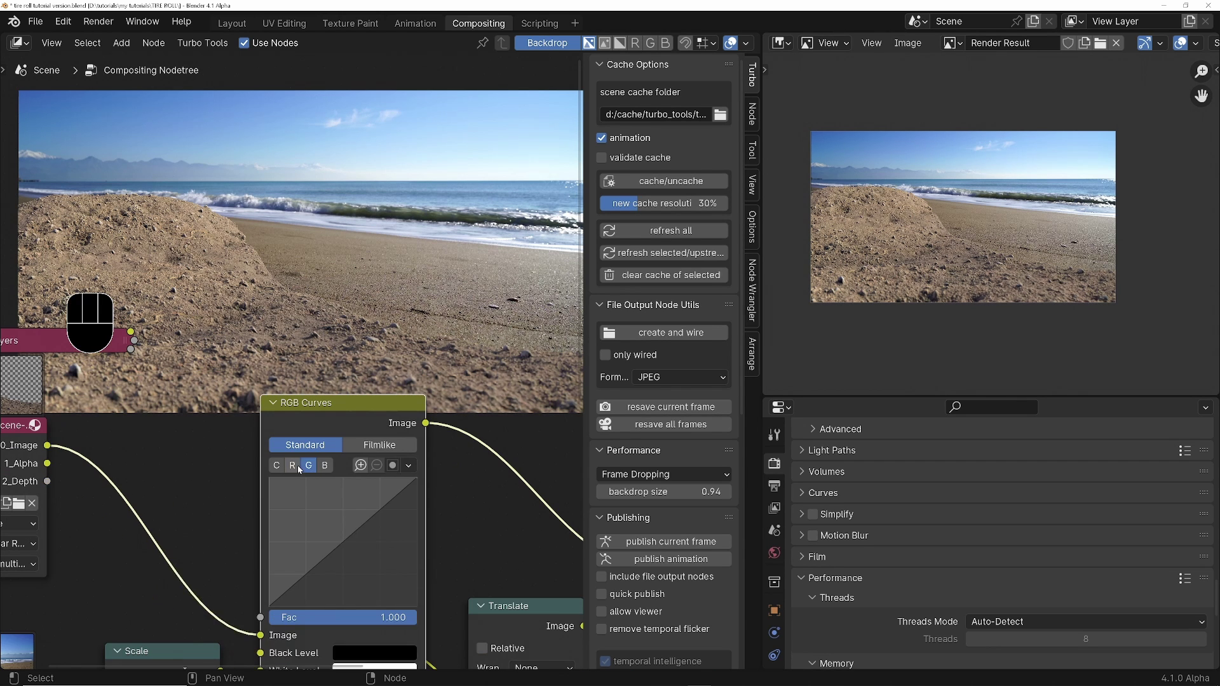
click(295, 465)
click(274, 468)
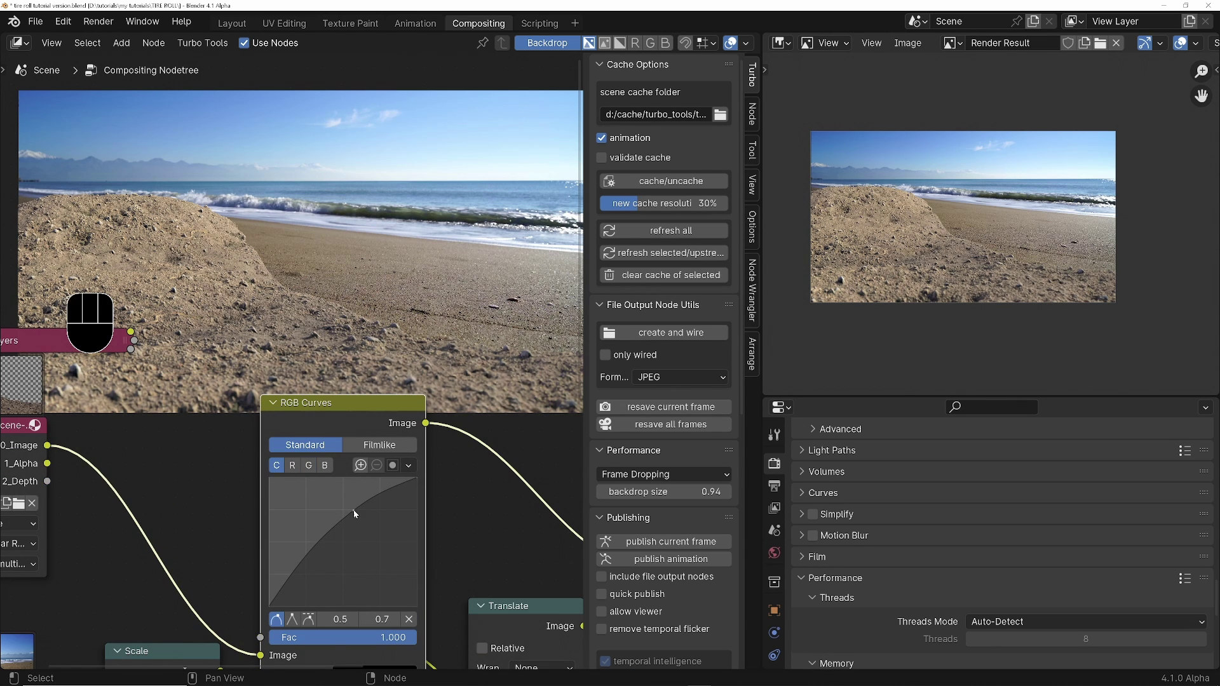
drag(353, 509, 348, 516)
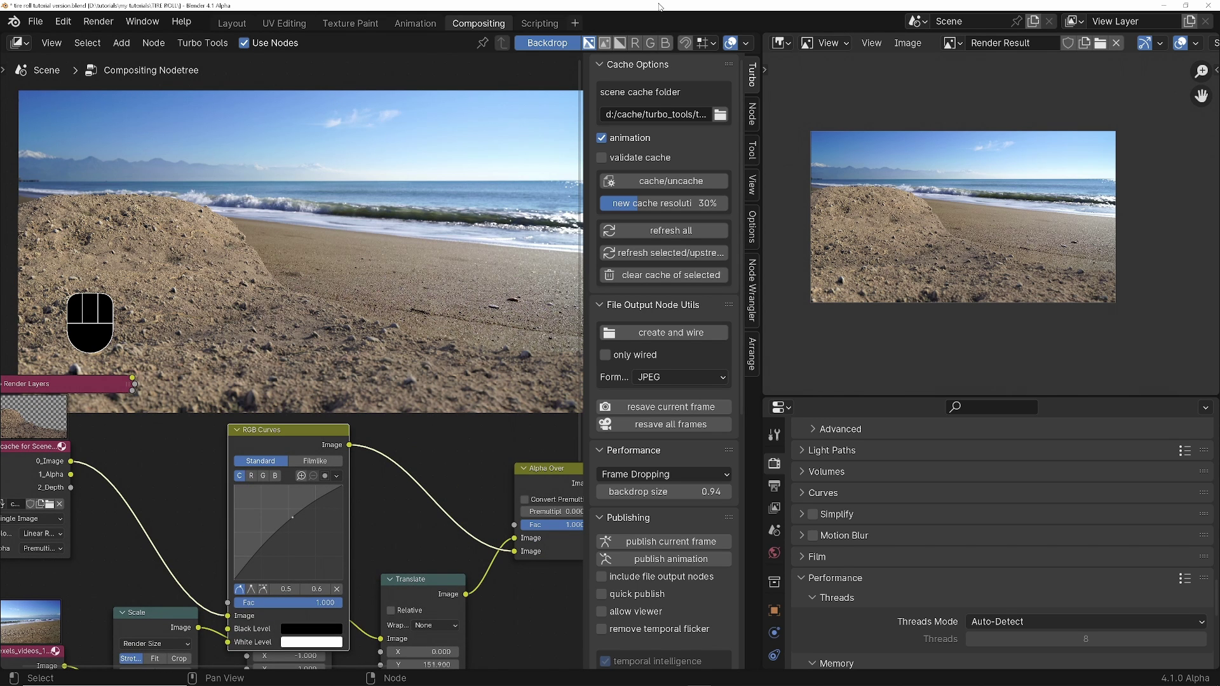
Add a Video Editing workspace and set the sequencer timeline to show frames instead of seconds.
click(579, 25)
mouse_move(566, 131)
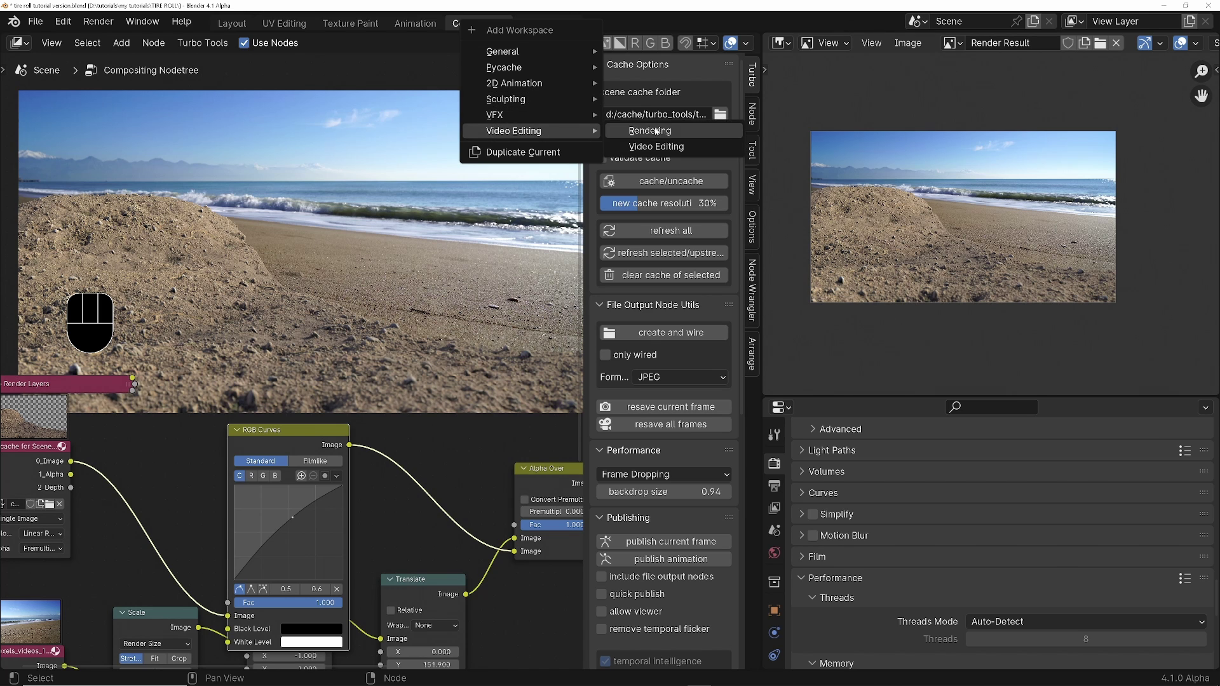
click(661, 147)
click(178, 346)
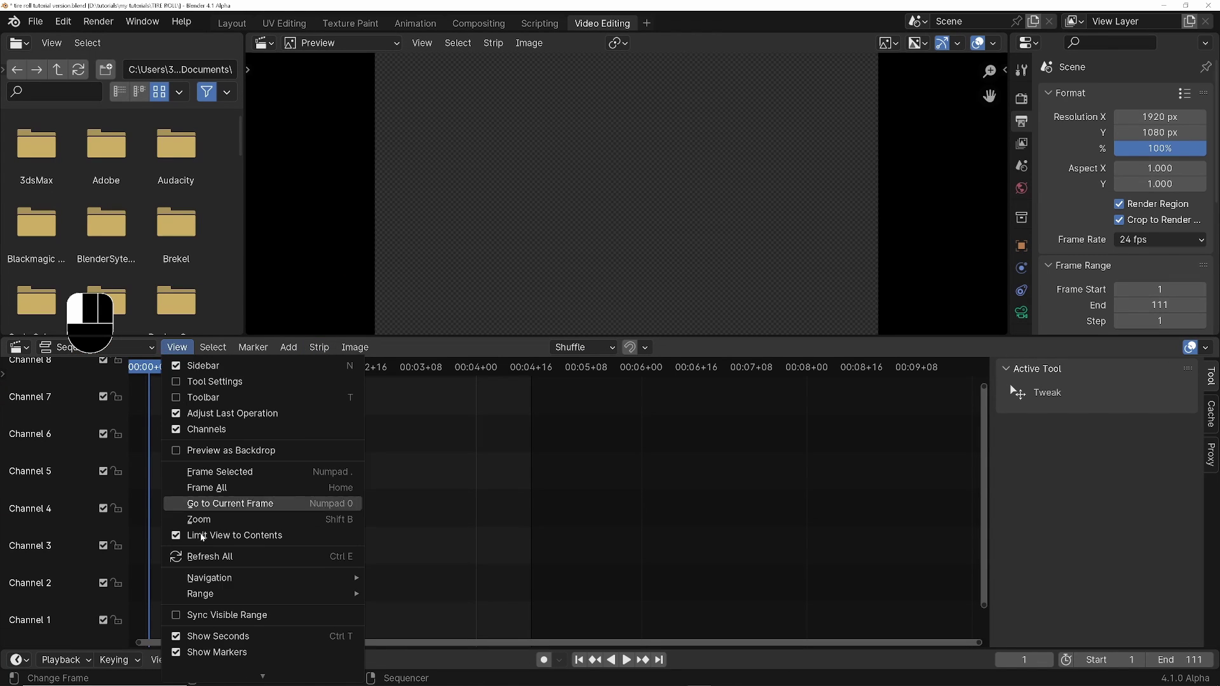
click(191, 632)
key(Home)
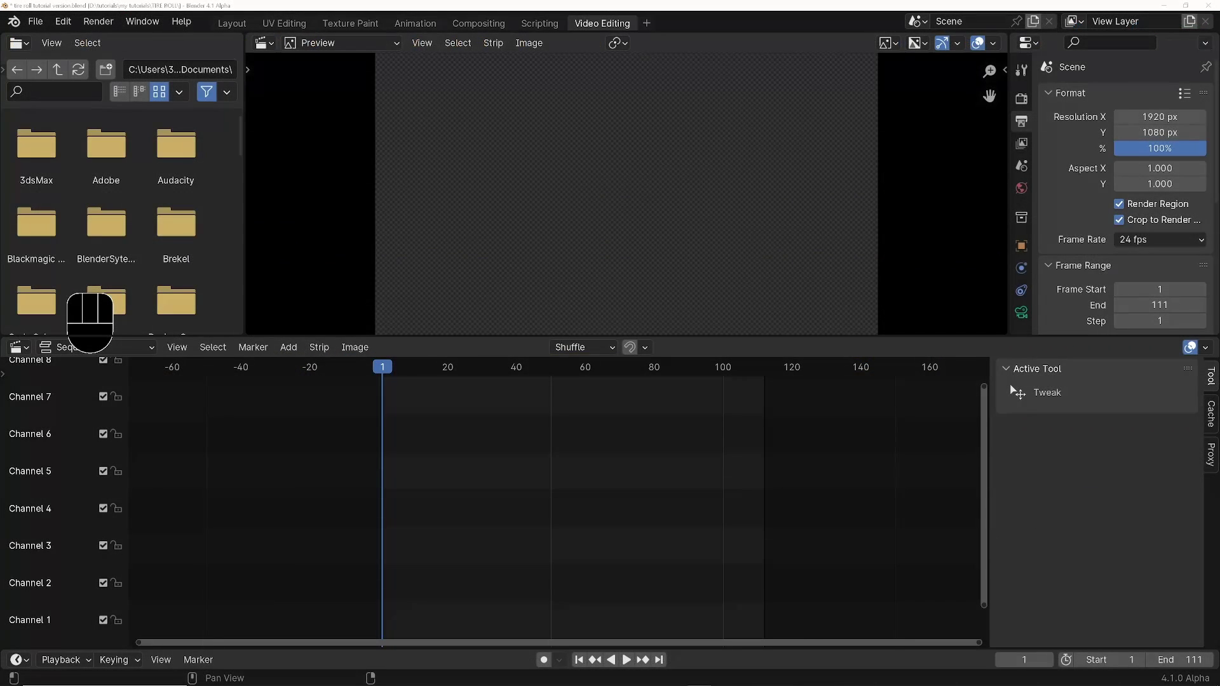
Add the ocean-waves.wav sound to channel 4 with its waveform displayed, and snap the strip to frame 1.
drag(454, 514, 455, 515)
key(shift+Left)
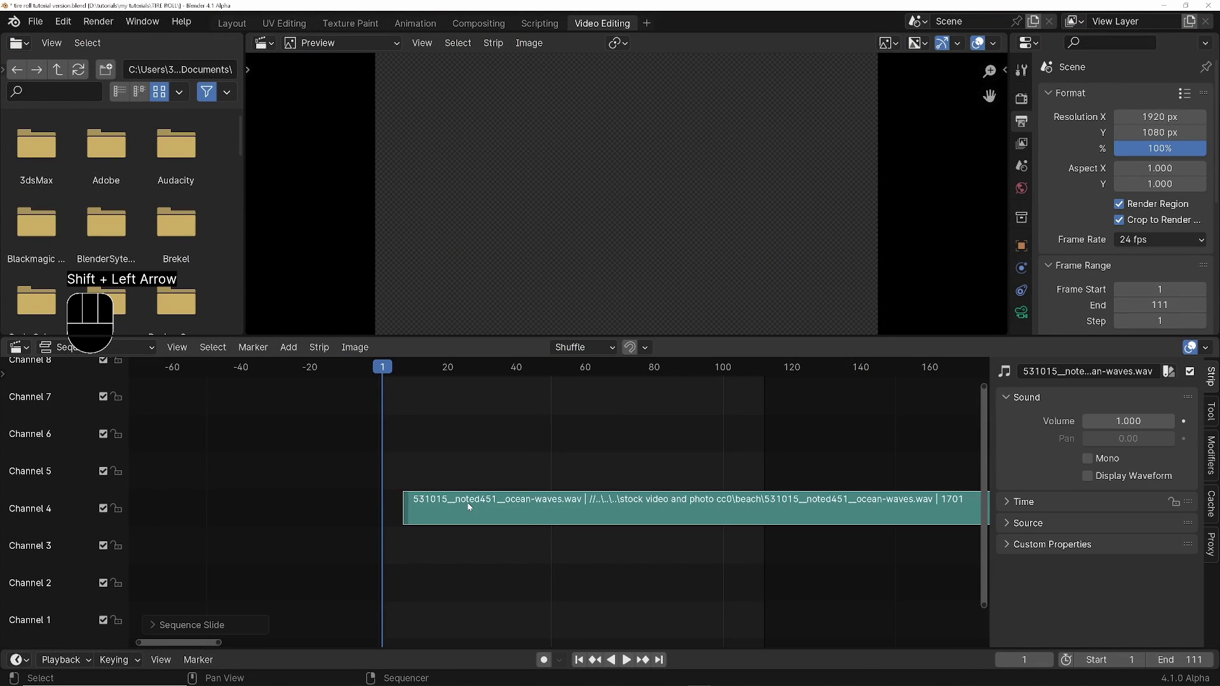
click(319, 347)
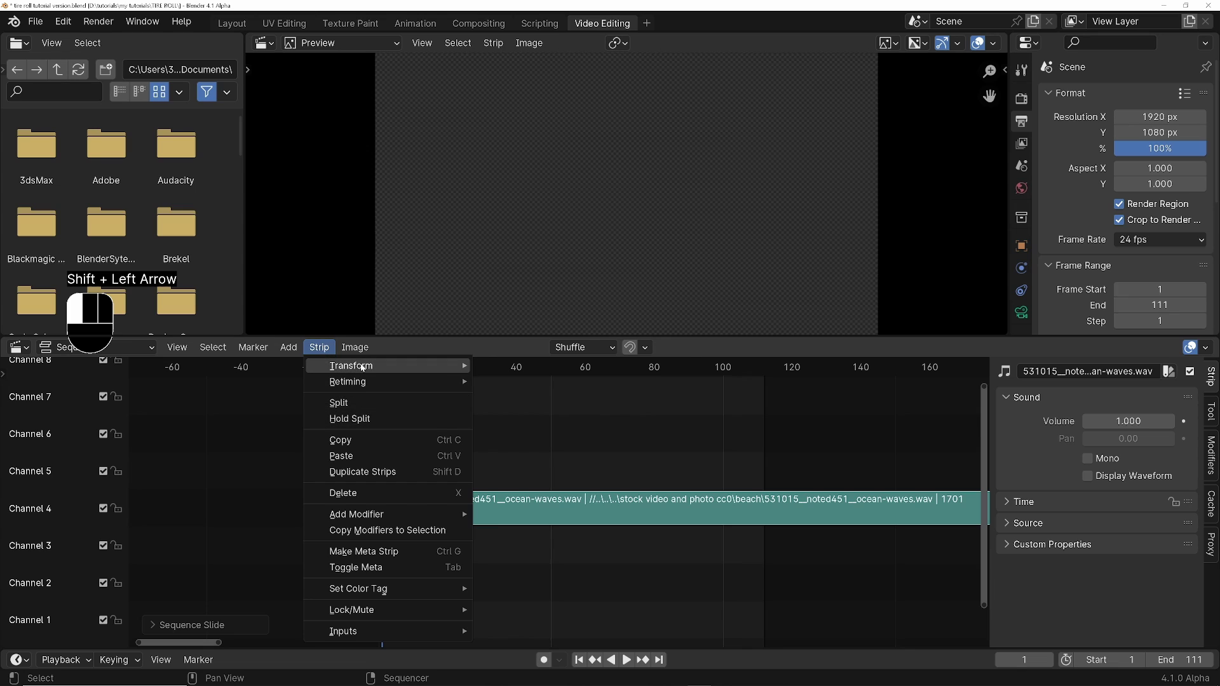
mouse_move(382, 366)
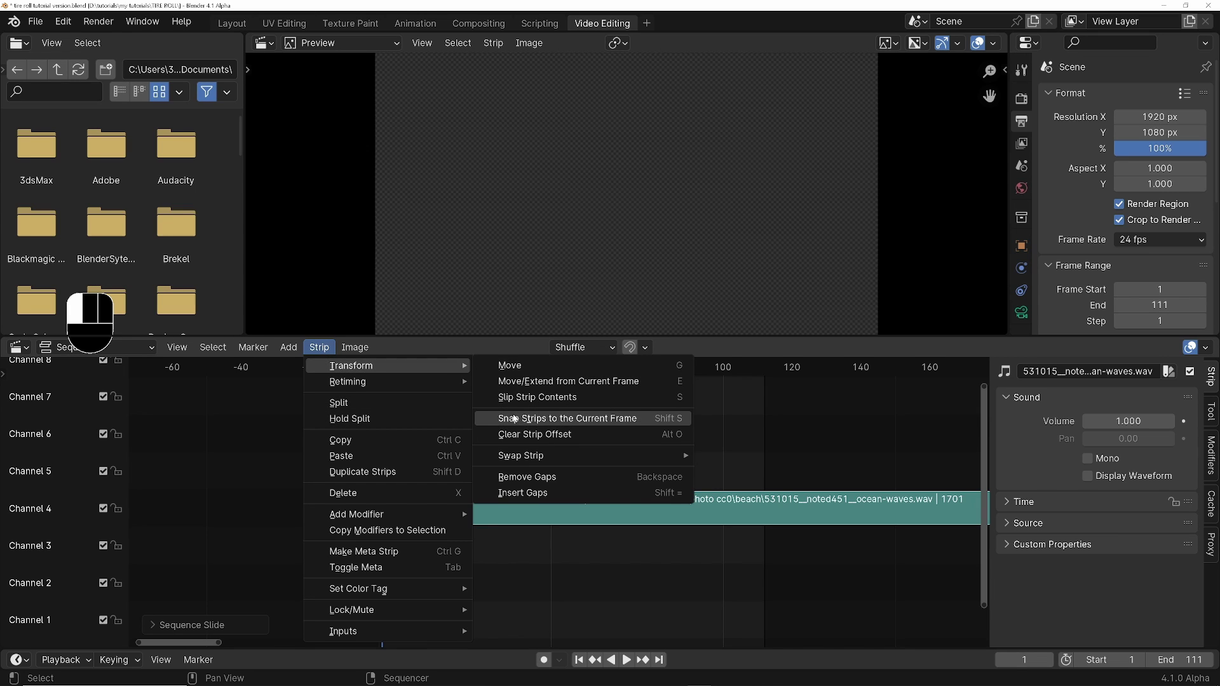
click(544, 419)
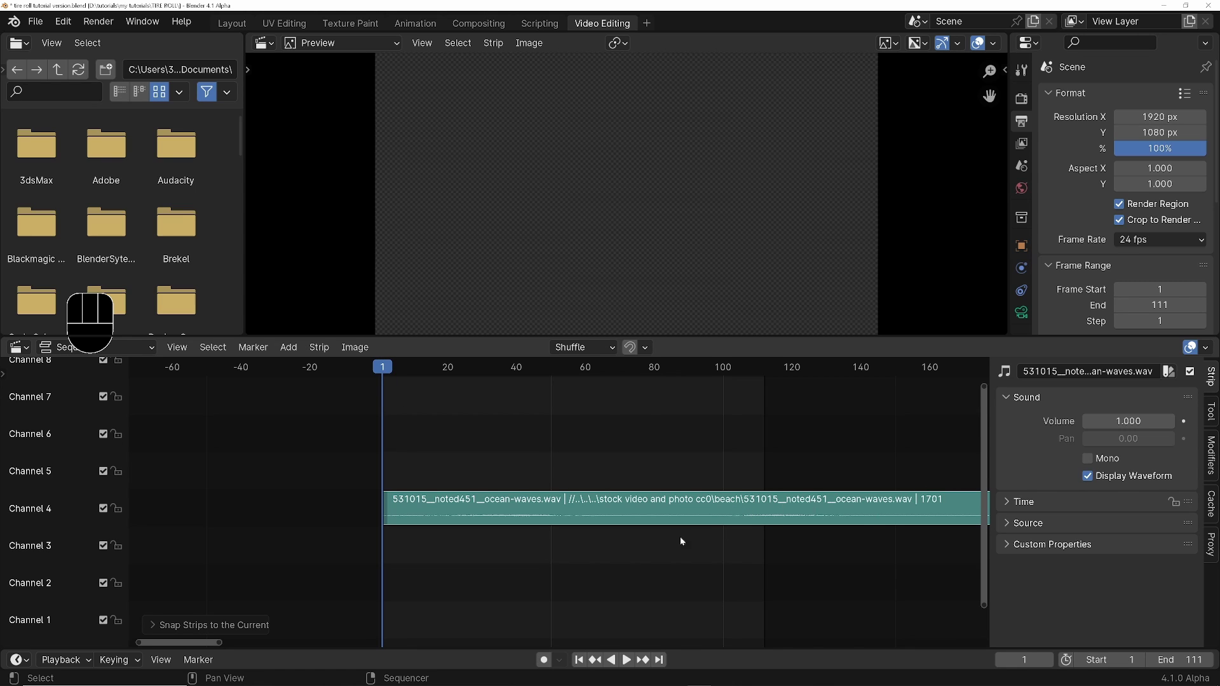
Add the pexels beach video as a movie strip on channel 5 and snap it to frame 1.
ctrl+middle_drag(682, 542, 574, 542)
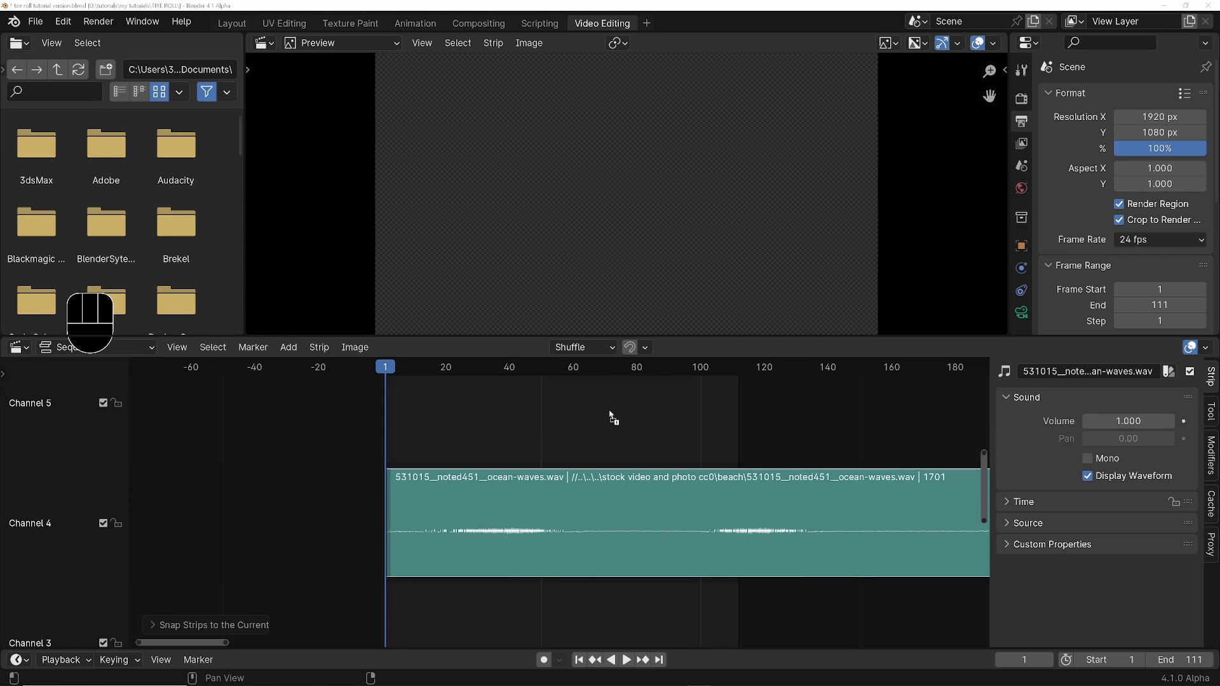
drag(597, 429, 598, 429)
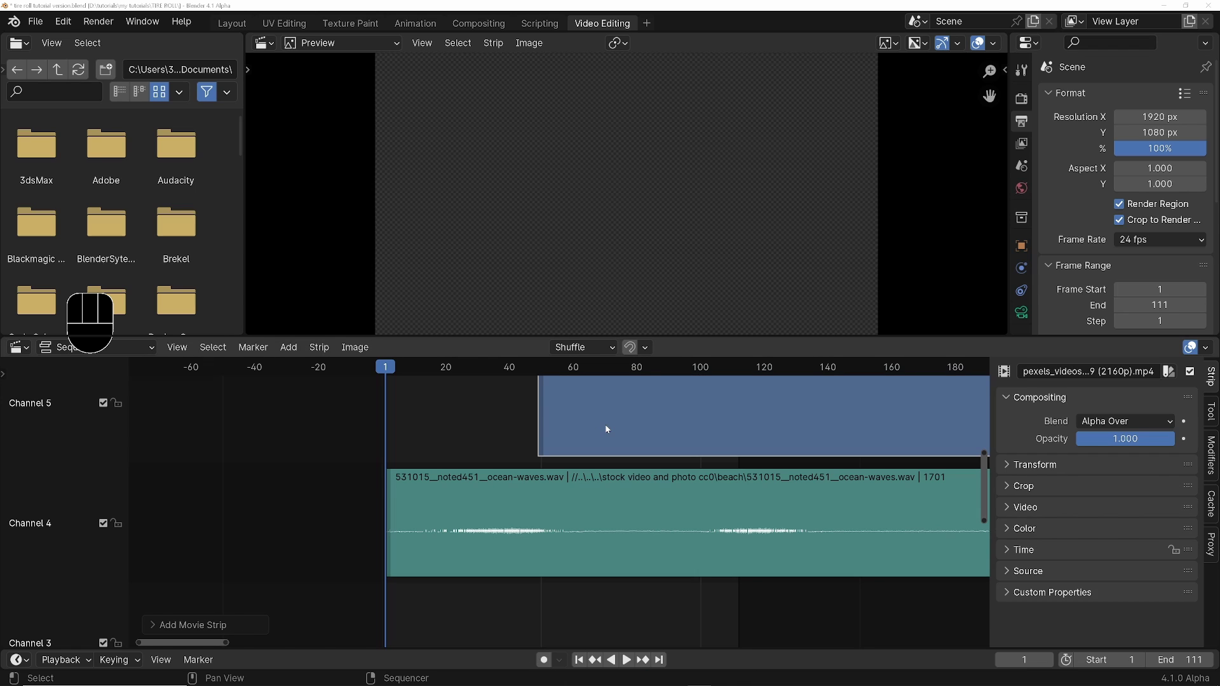
click(319, 347)
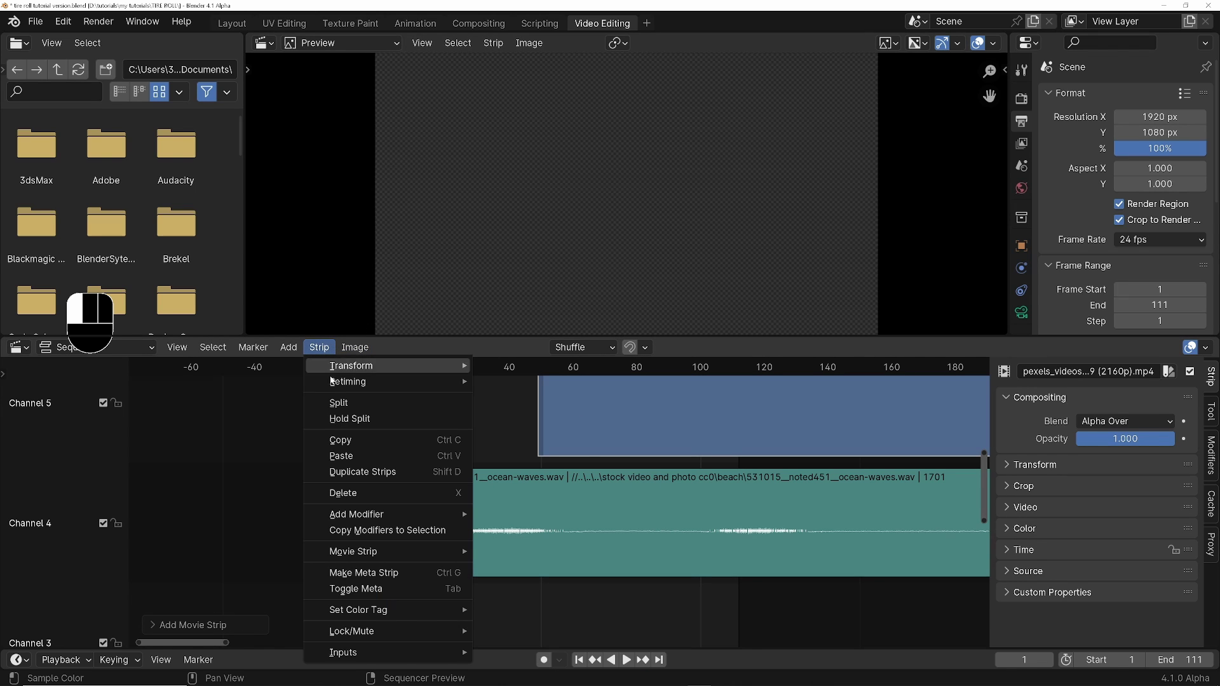
mouse_move(381, 365)
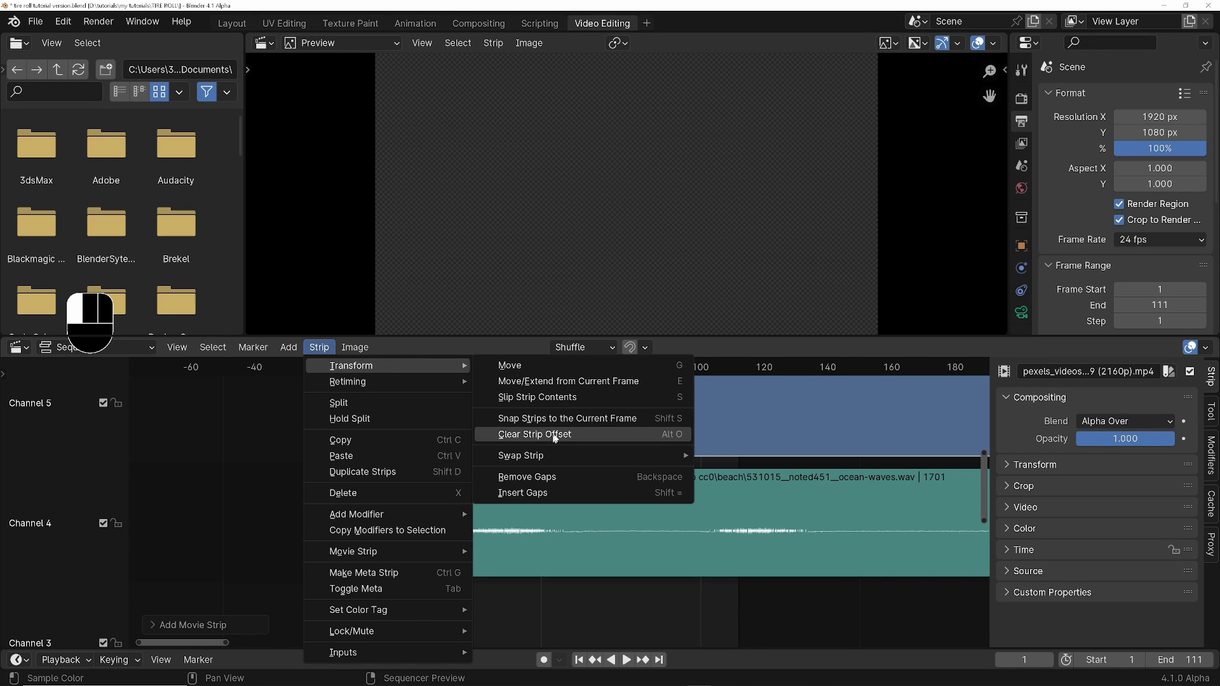
click(575, 418)
key(Home)
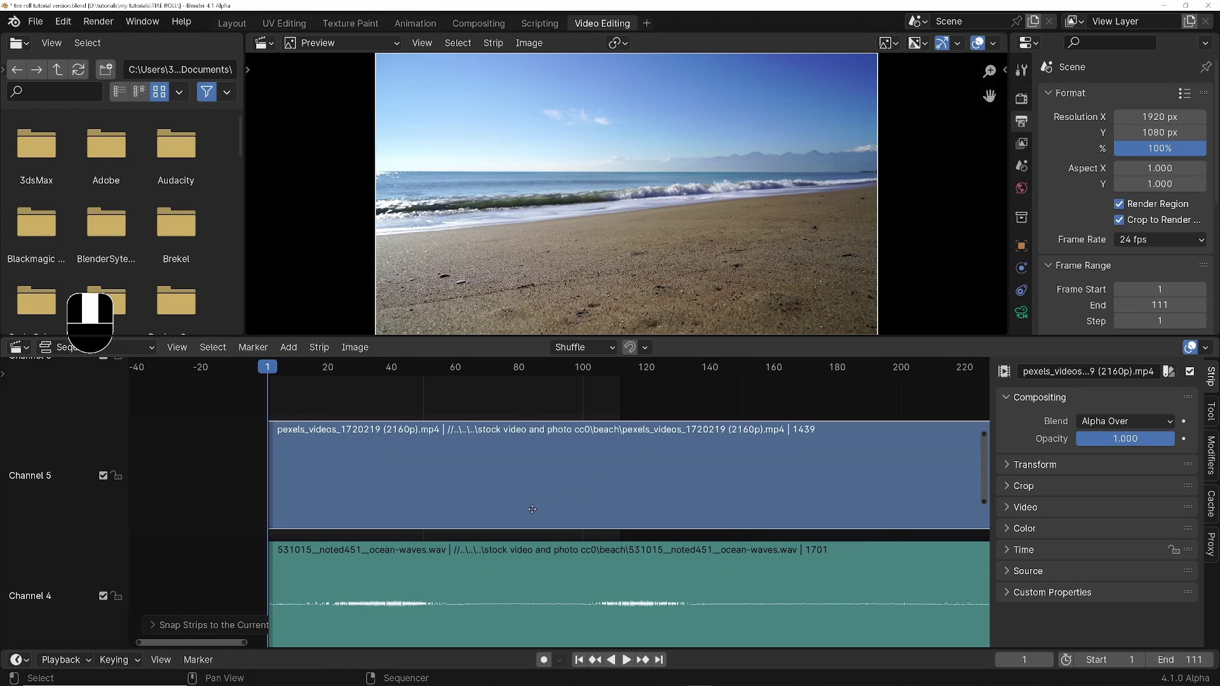
Play the beach video together with the ocean-waves sound to check their timing, and stop playback.
scroll(552, 485, down, 1)
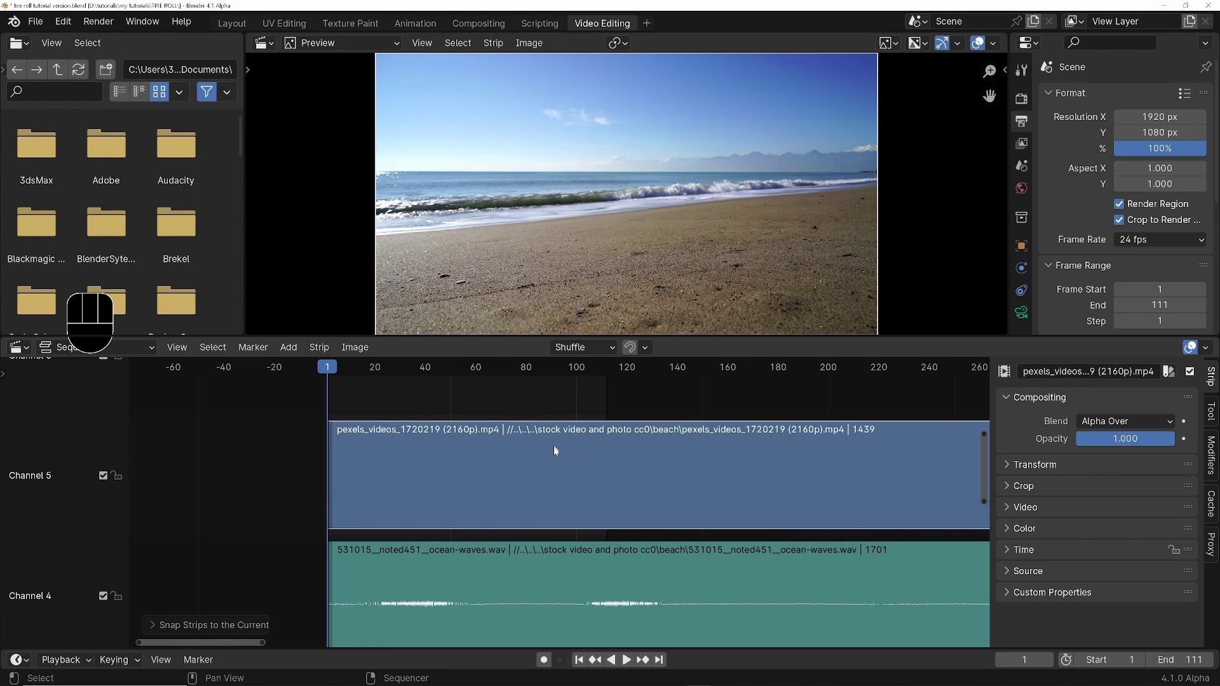
key(space)
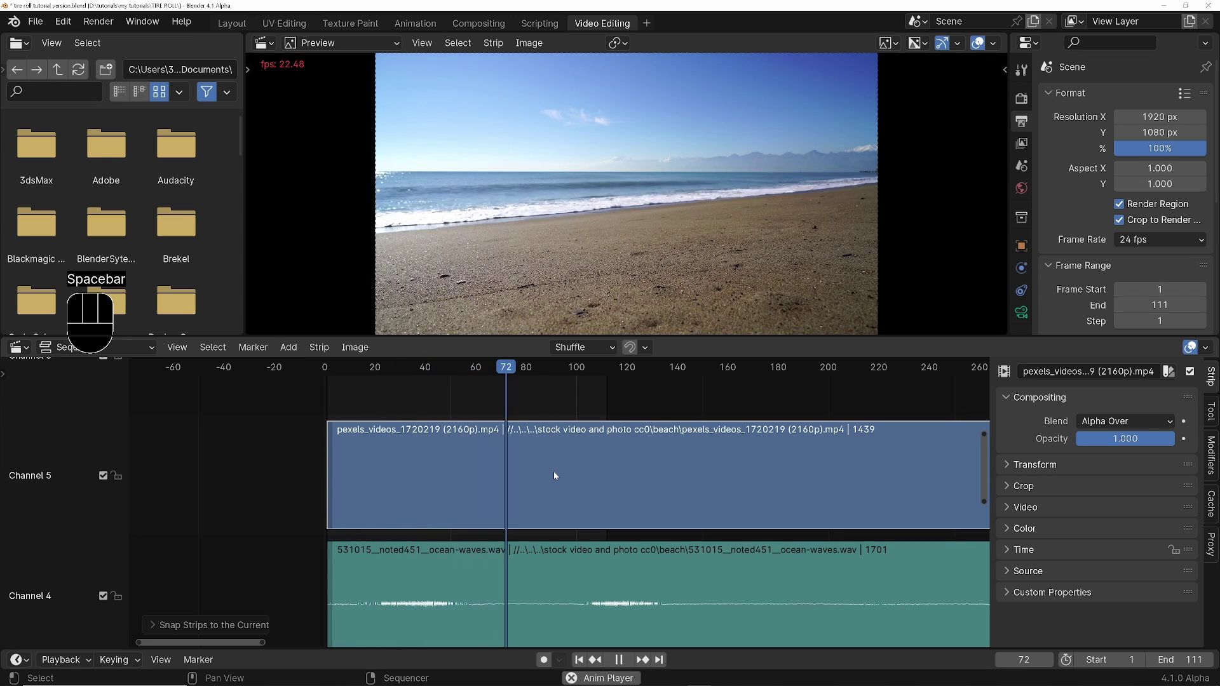
key(space)
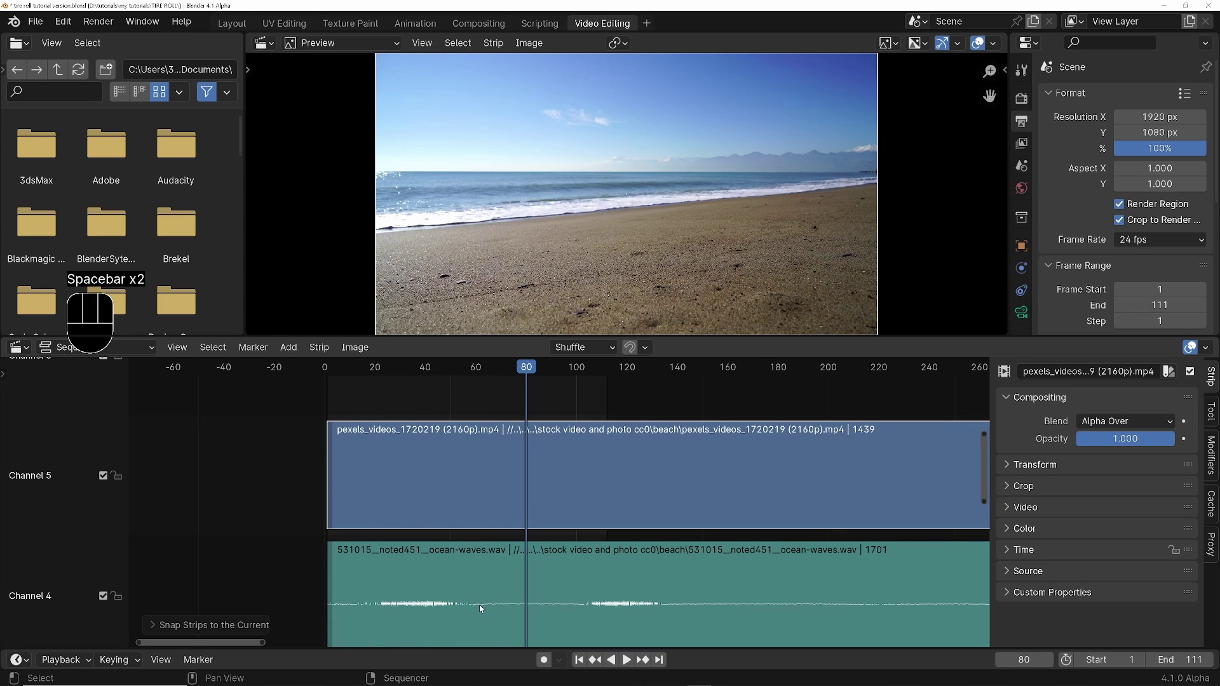
Set the ocean-waves sound strip's volume to 4.8 and play the sequence from the start.
click(583, 618)
drag(1101, 424, 1213, 420)
click(328, 368)
key(space)
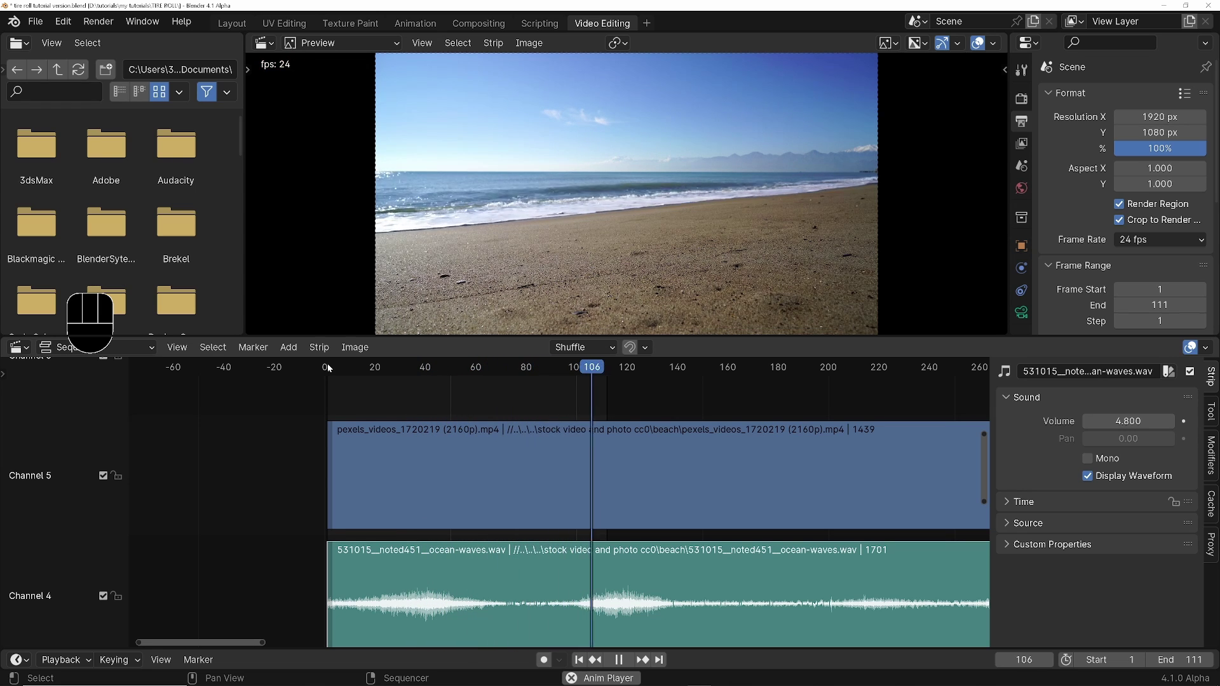
key(space)
Enable retiming on the ocean-waves strip and stretch its end key until the strip runs at 82% speed.
middle_drag(678, 600, 519, 569)
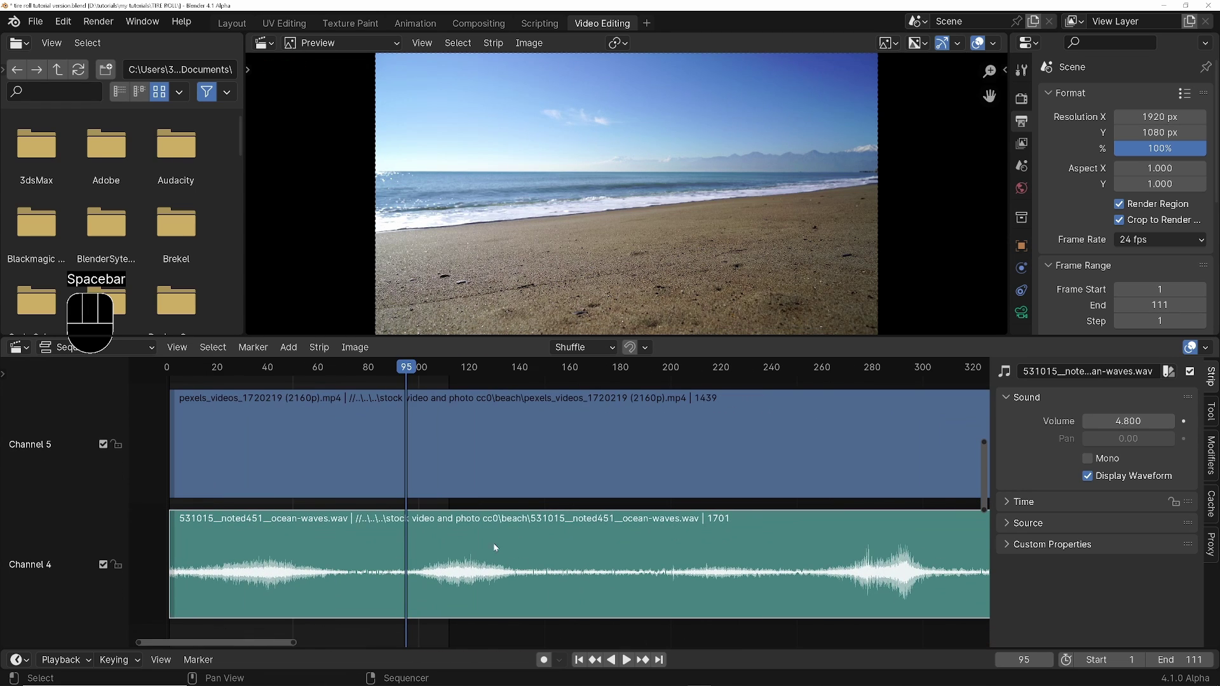
click(320, 348)
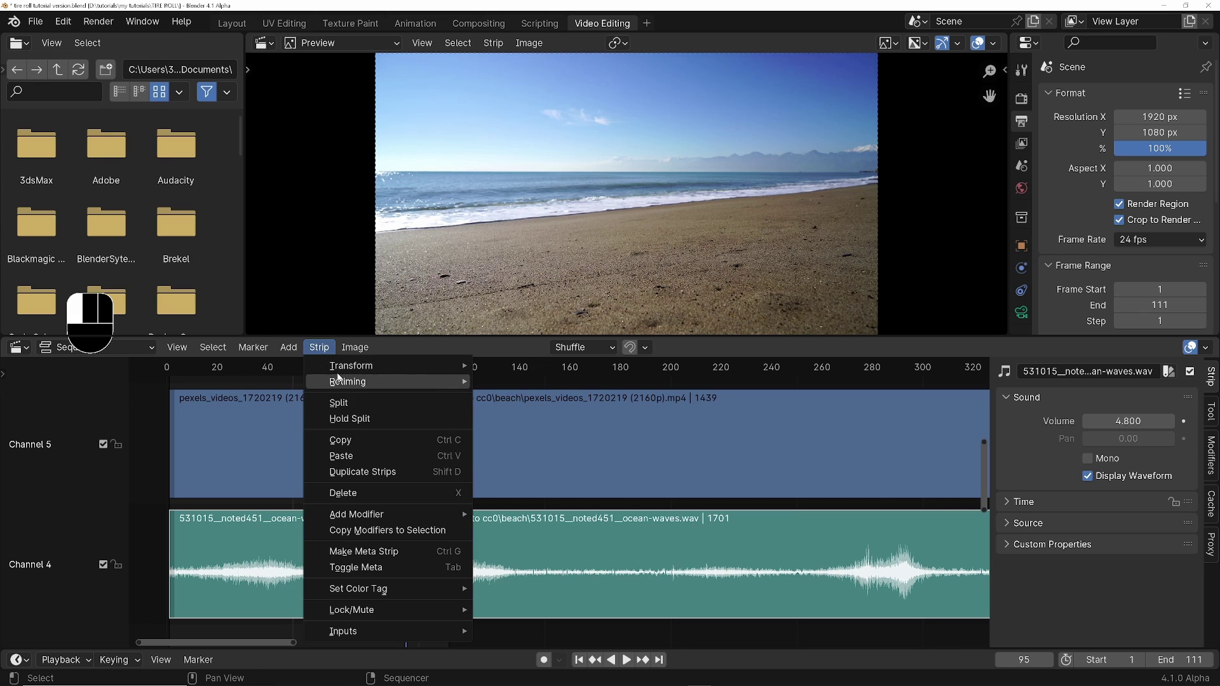
mouse_move(343, 381)
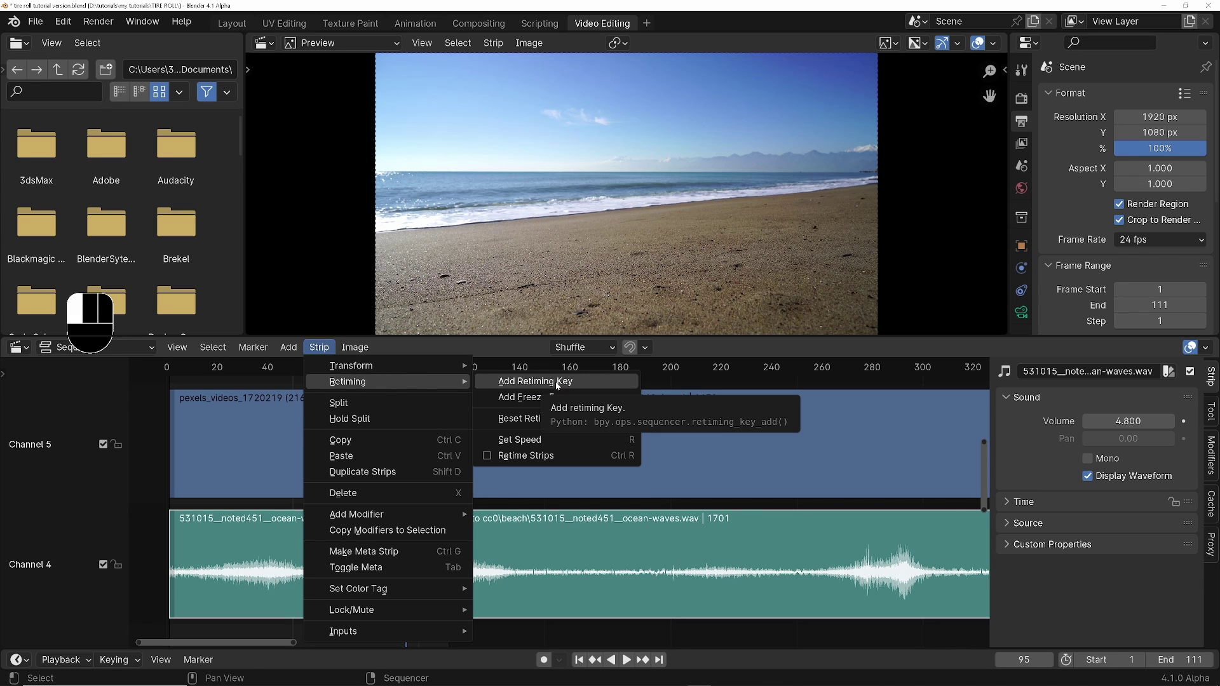
click(528, 457)
ctrl+middle_drag(594, 553, 739, 548)
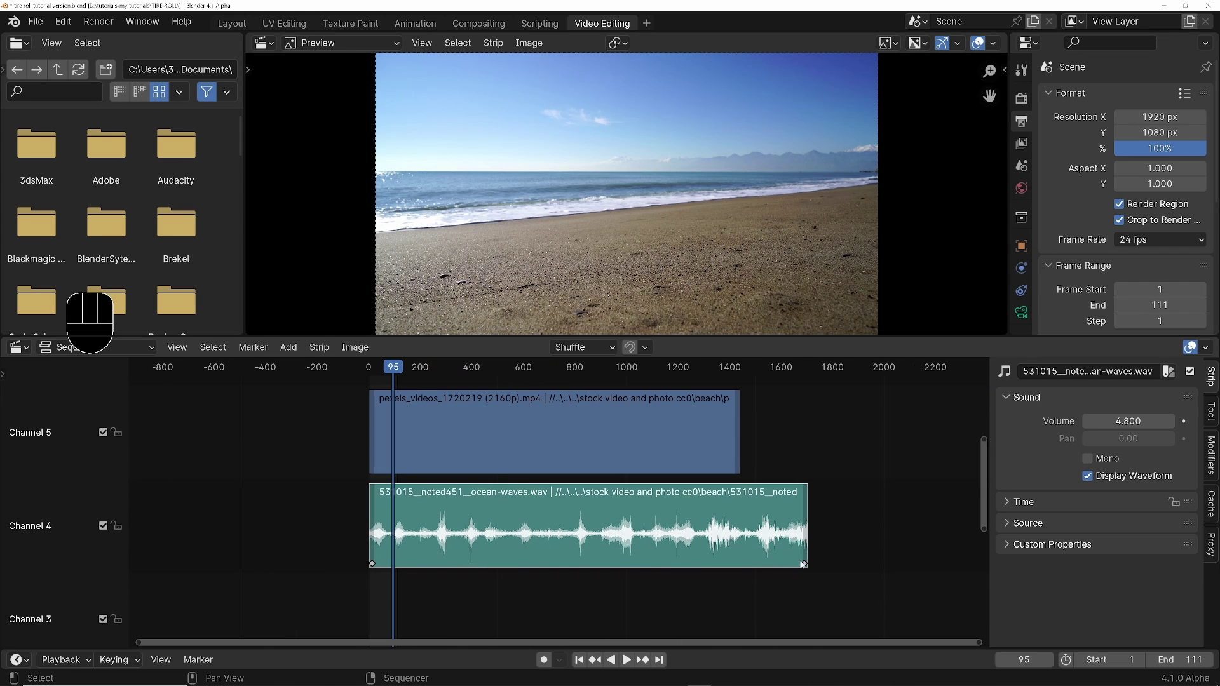
drag(805, 565, 904, 559)
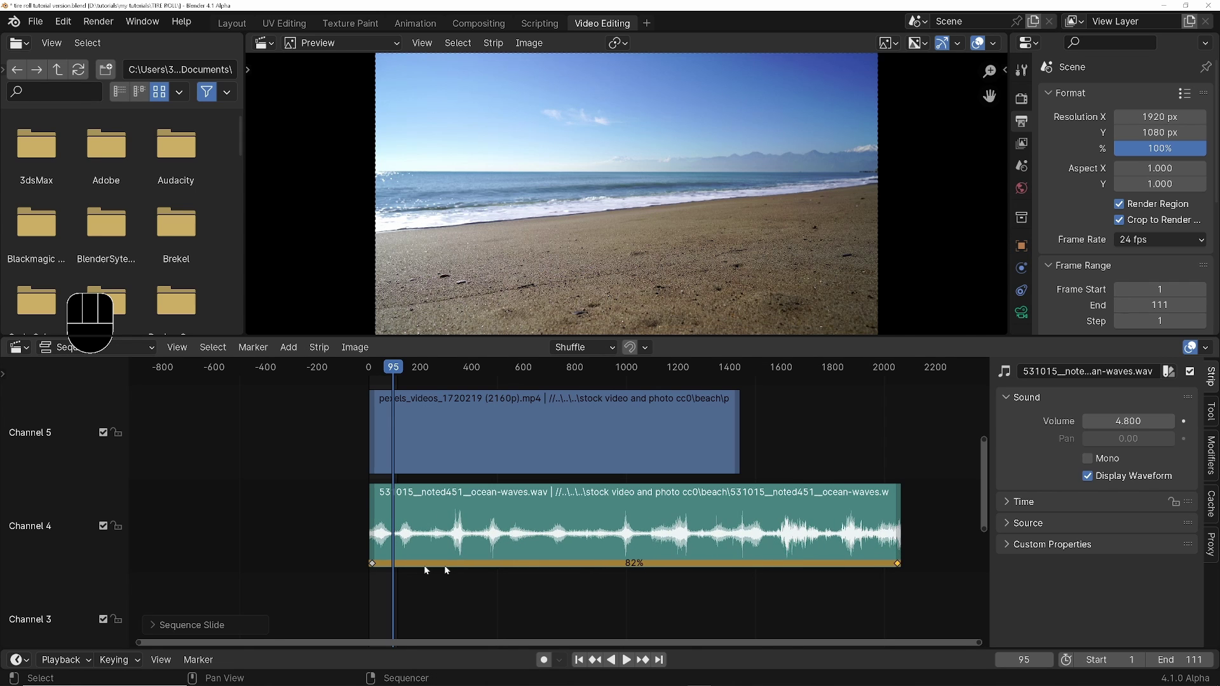
Check the slowed sound's timing against the beach video, and delete the movie strip from channel 5.
scroll(359, 543, up, 4)
ctrl+middle_drag(417, 539, 424, 568)
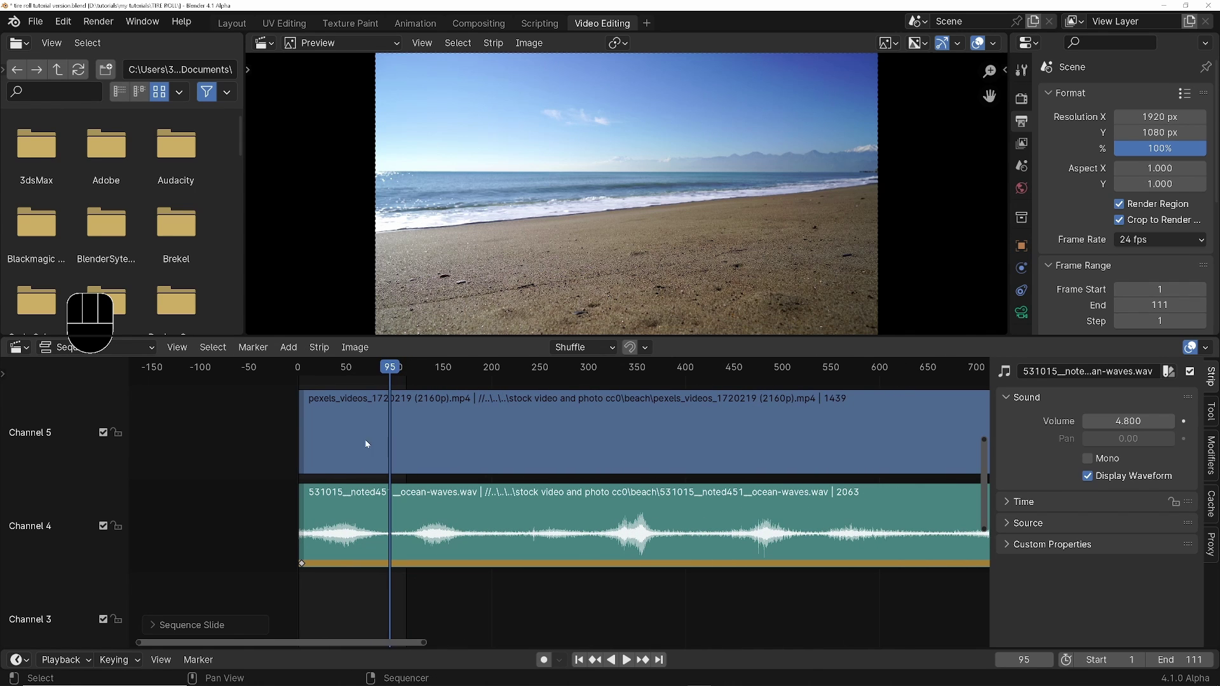
drag(324, 371, 293, 369)
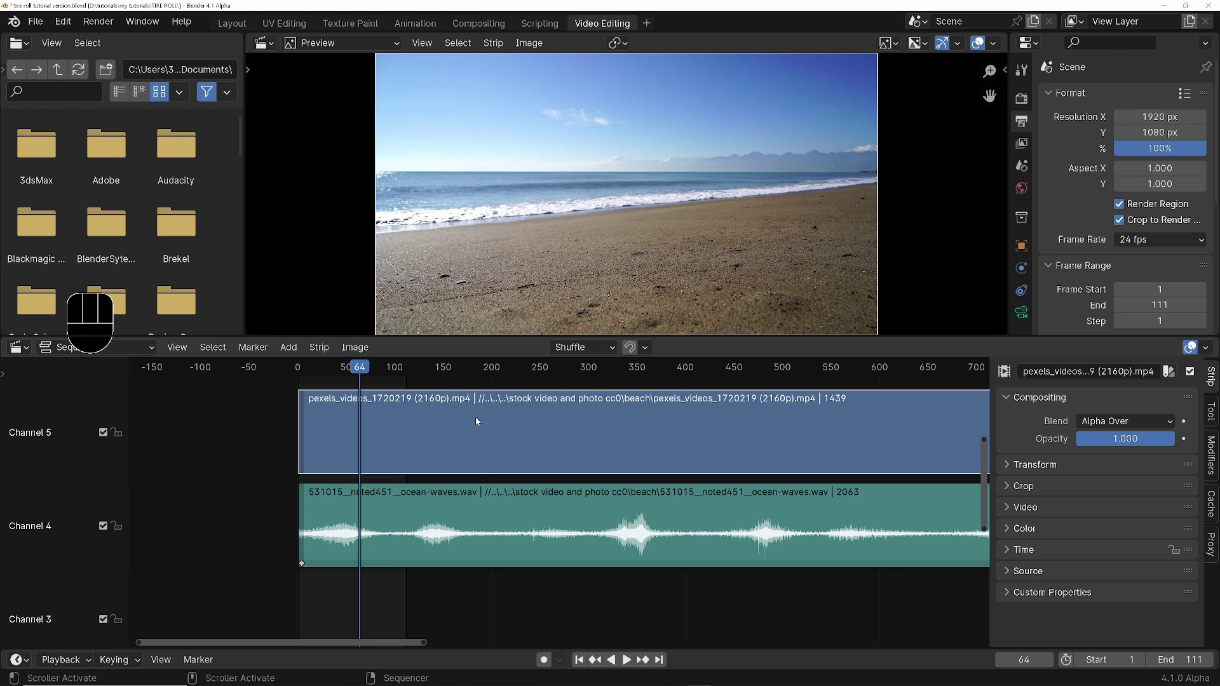
key(x)
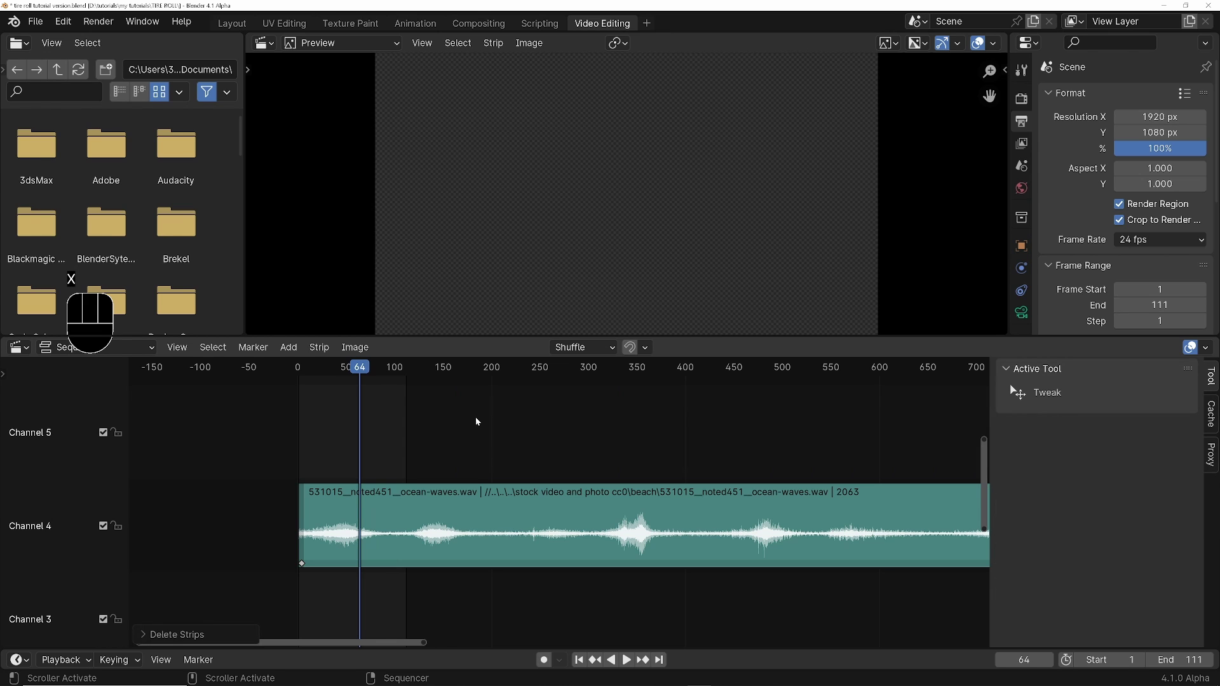
Return to the Compositing workspace and set the output encoding's audio codec to AAC.
click(478, 24)
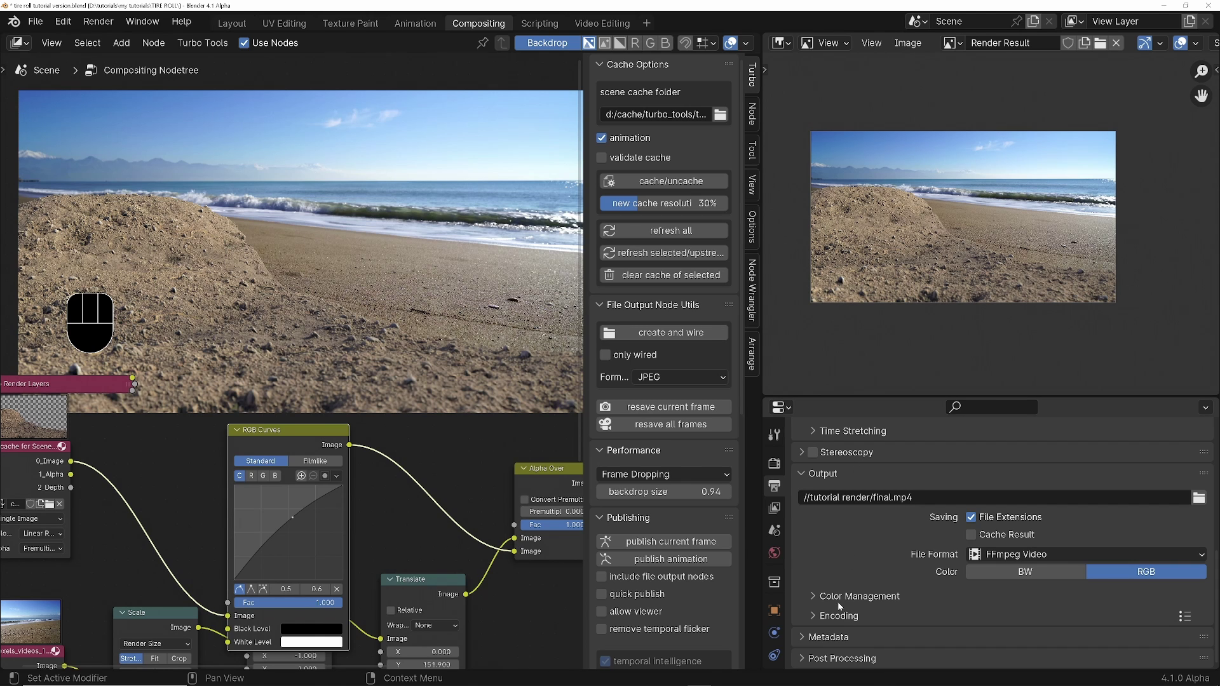
click(839, 618)
scroll(842, 616, down, 6)
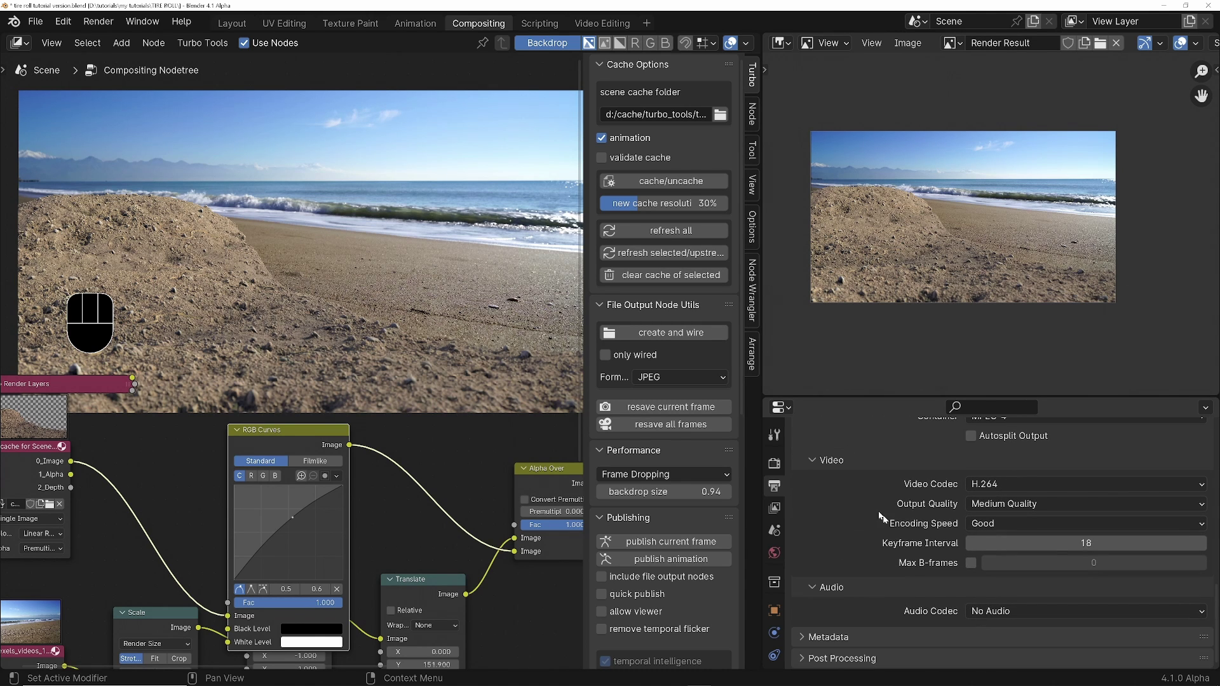
click(998, 611)
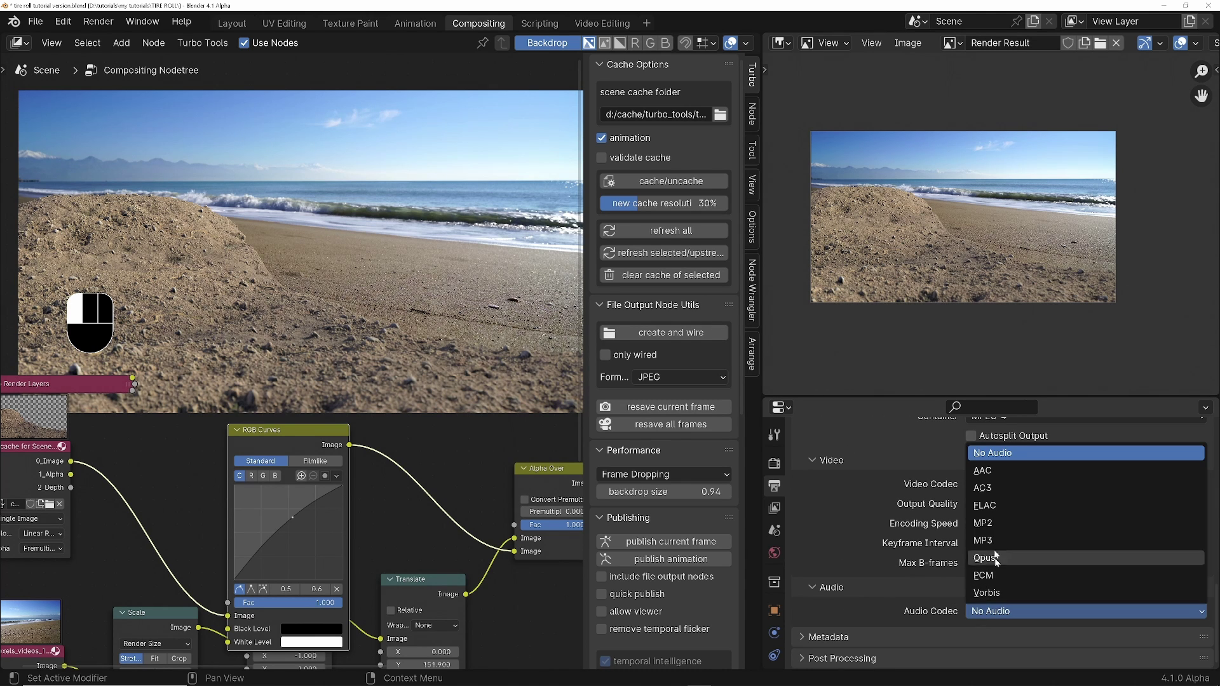
click(985, 472)
Change the output file path to //tutorial render/final with audio and graded.mp4.
scroll(936, 484, up, 5)
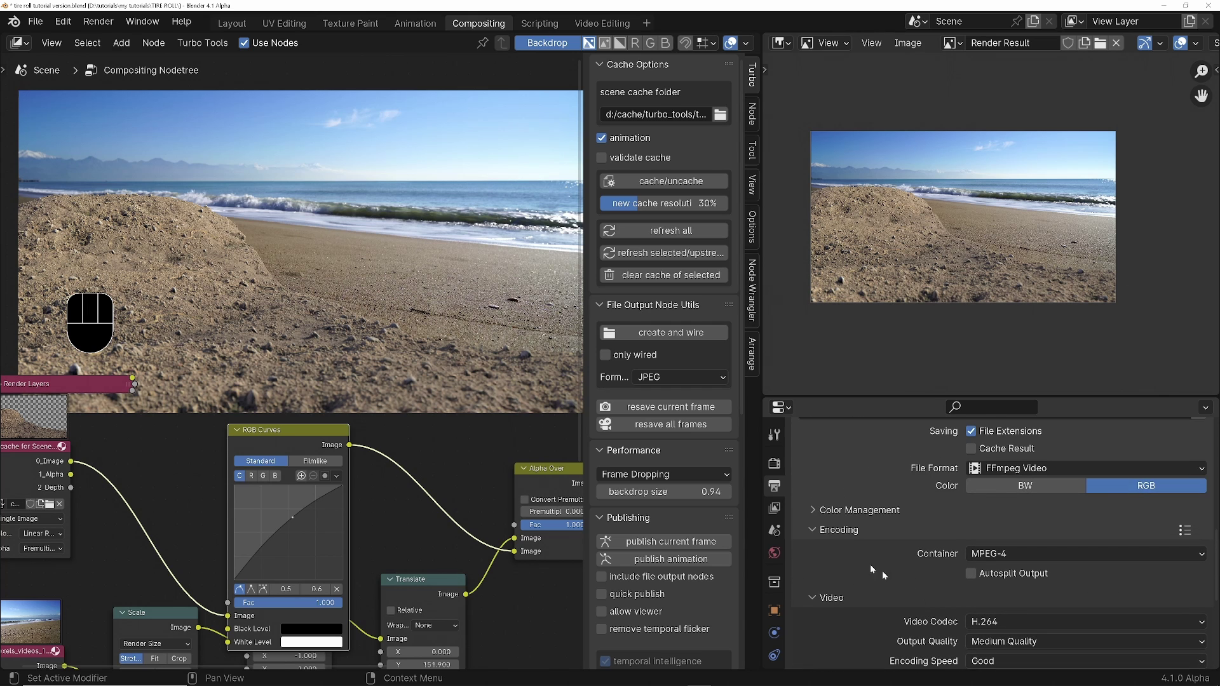
scroll(884, 485, up, 4)
click(896, 527)
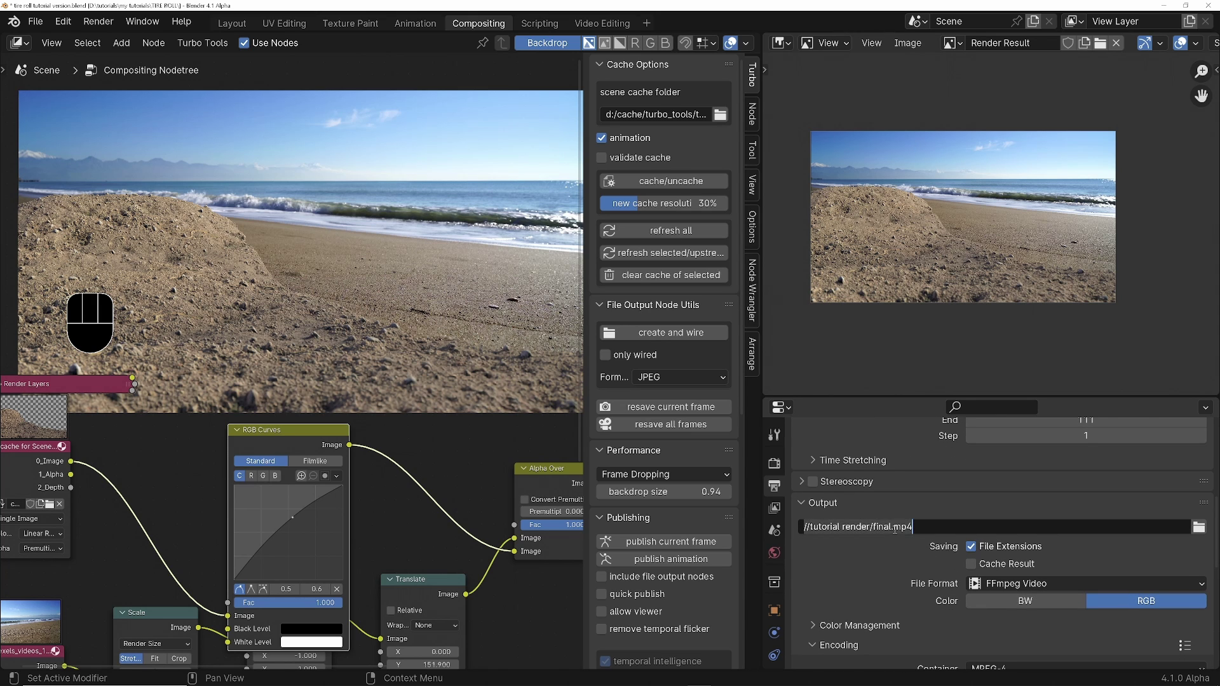
click(896, 527)
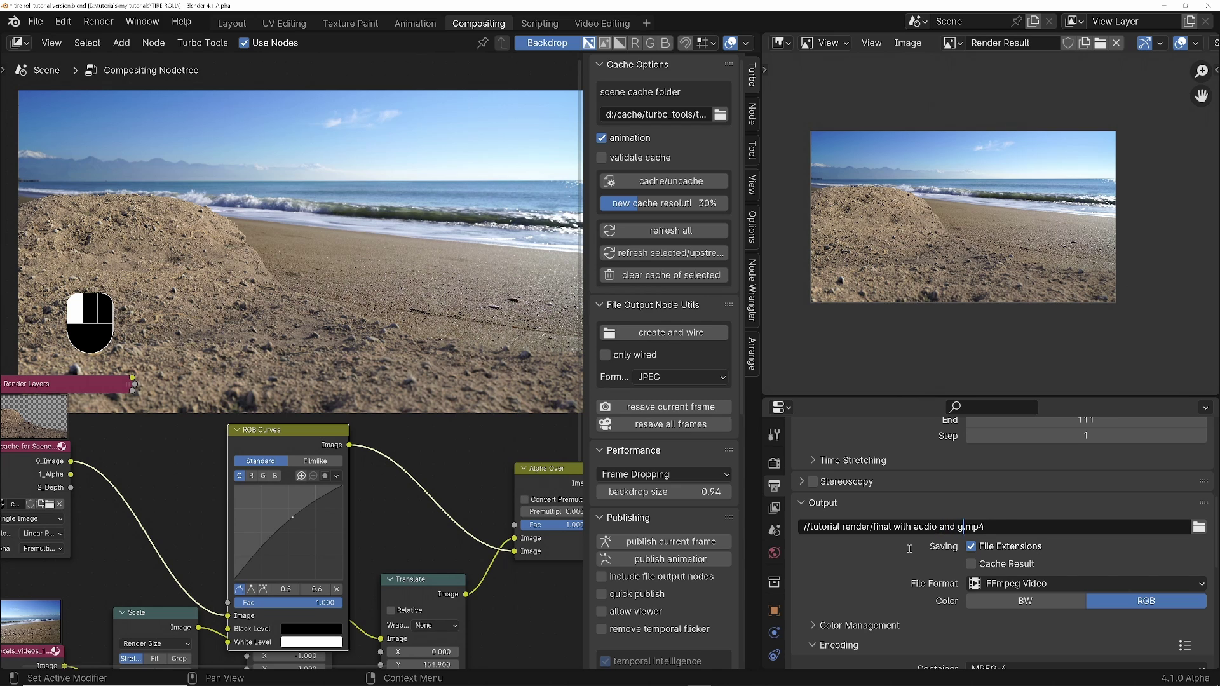
text(de)
key(Return)
Examine the node tree and inspect the render result close up, checking how the gravel mound blends into the beach footage.
scroll(337, 452, down, 7)
middle_drag(337, 451, 201, 477)
drag(407, 502, 413, 505)
scroll(916, 243, up, 4)
scroll(1122, 258, up, 4)
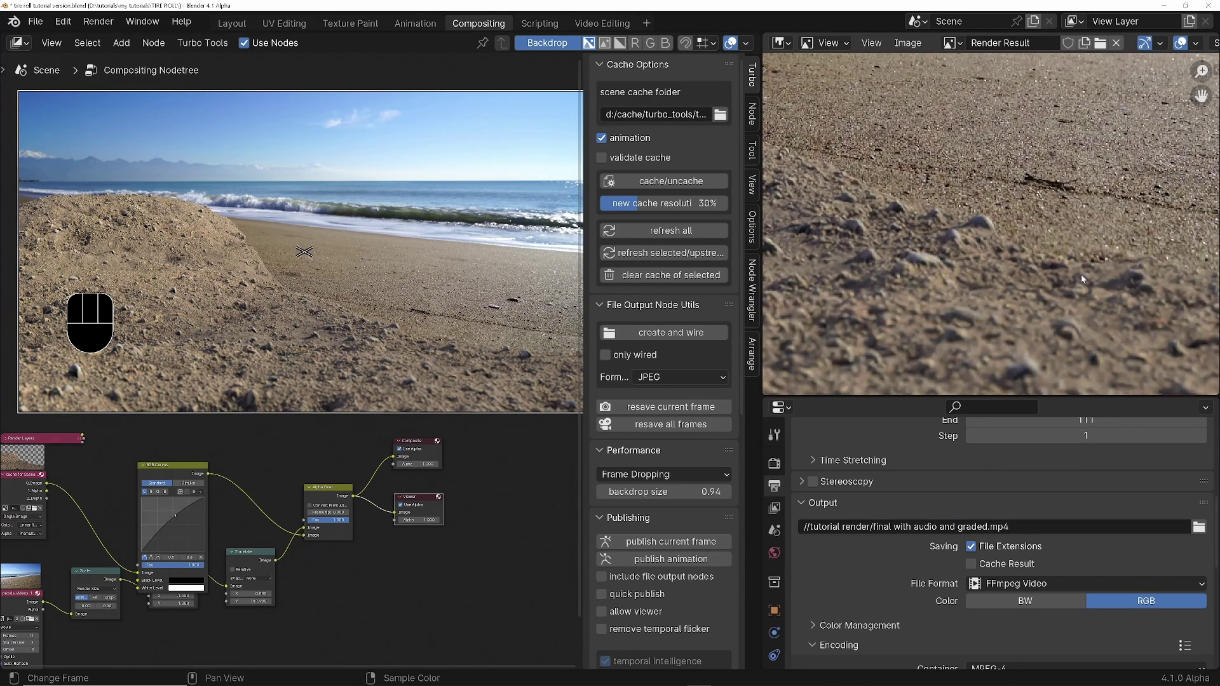
scroll(953, 212, down, 2)
scroll(862, 213, up, 1)
scroll(874, 136, down, 2)
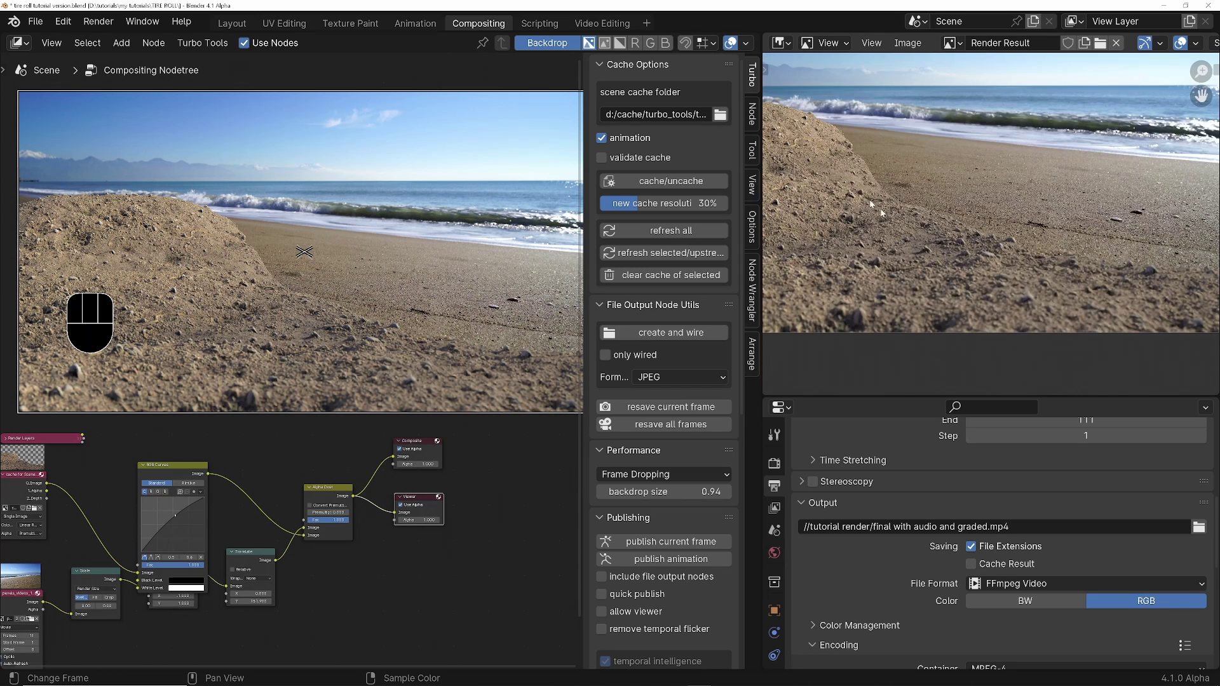
middle_drag(896, 160, 906, 206)
scroll(942, 187, up, 4)
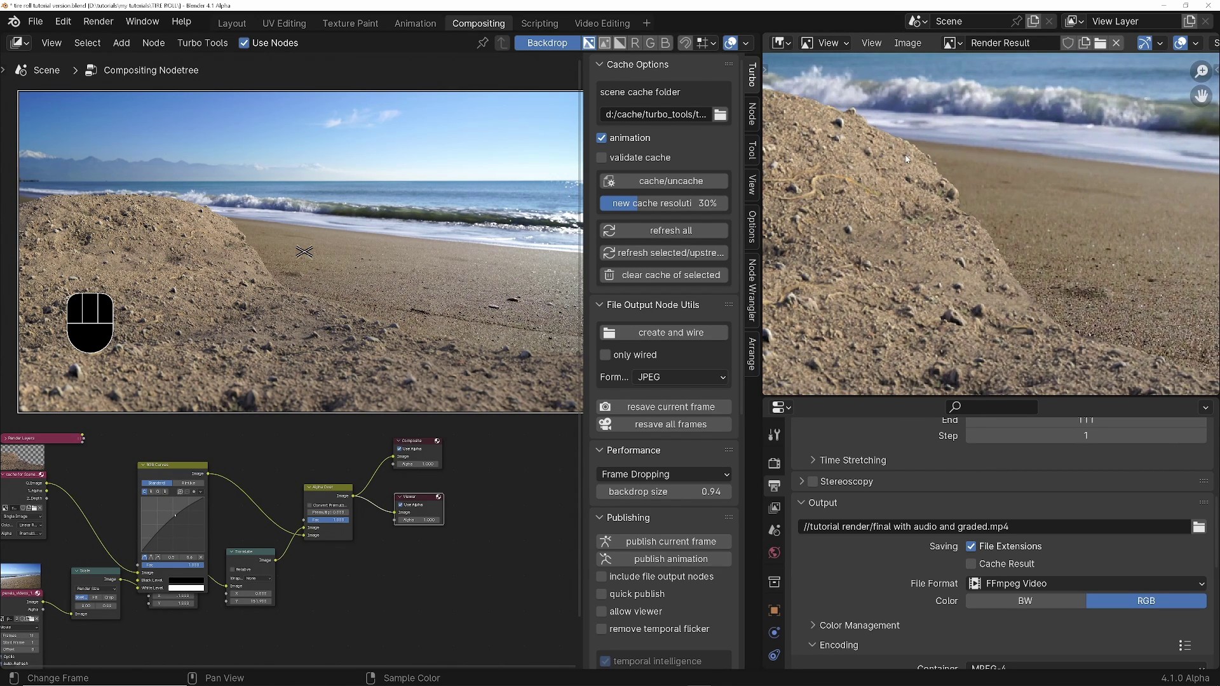
scroll(907, 158, up, 3)
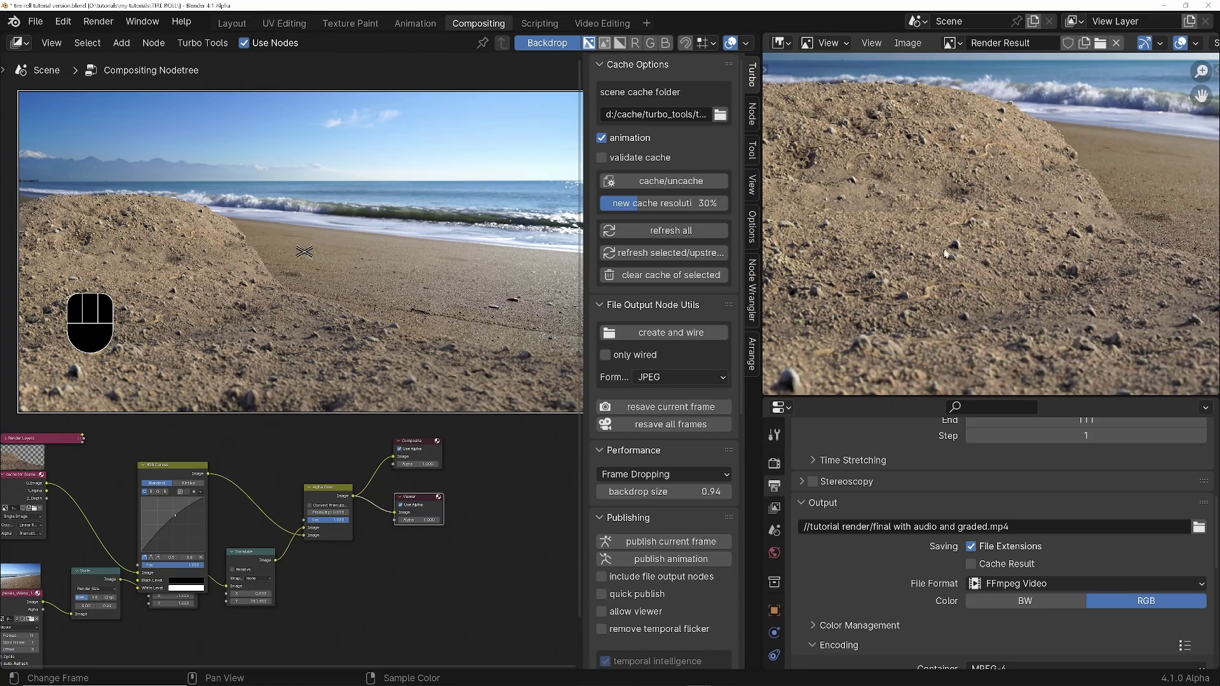
middle_drag(1161, 253, 1035, 222)
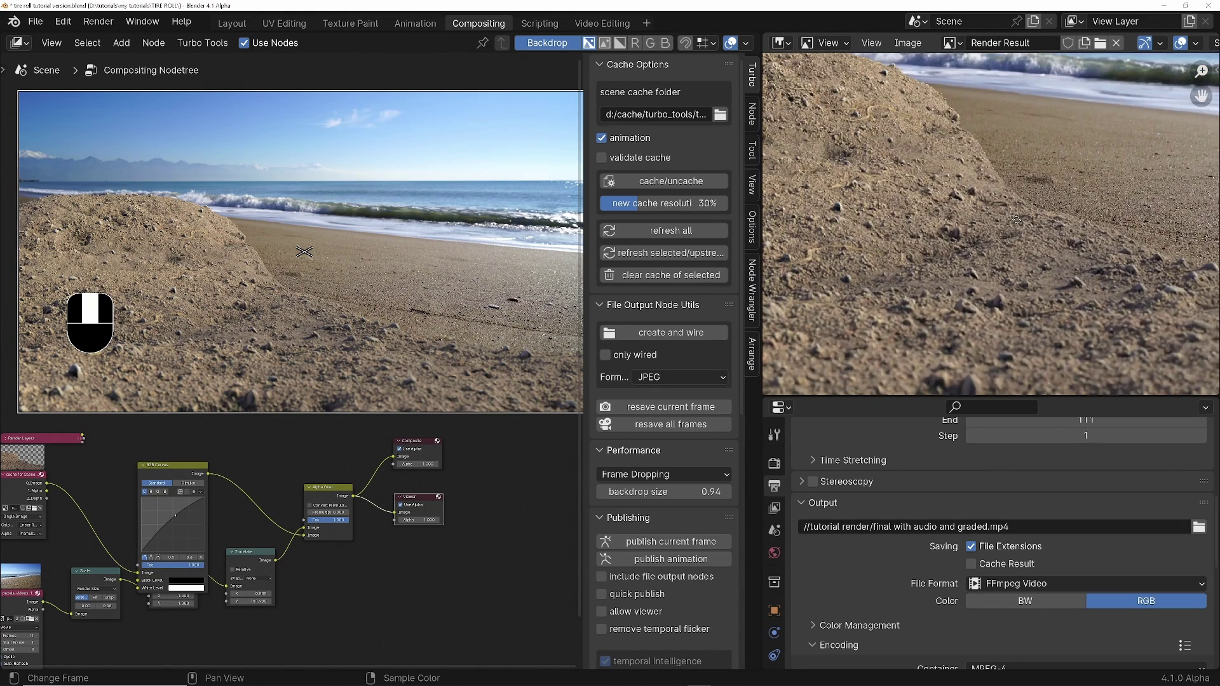
scroll(1023, 229, down, 3)
scroll(1013, 237, up, 2)
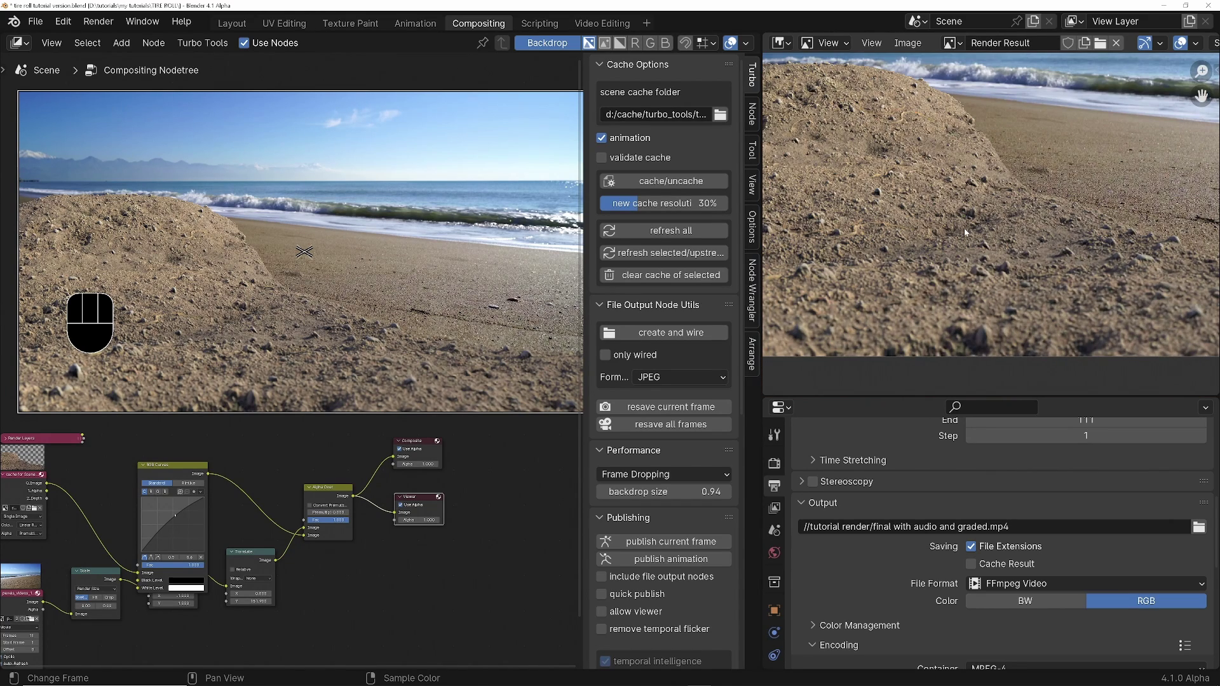
scroll(962, 255, down, 2)
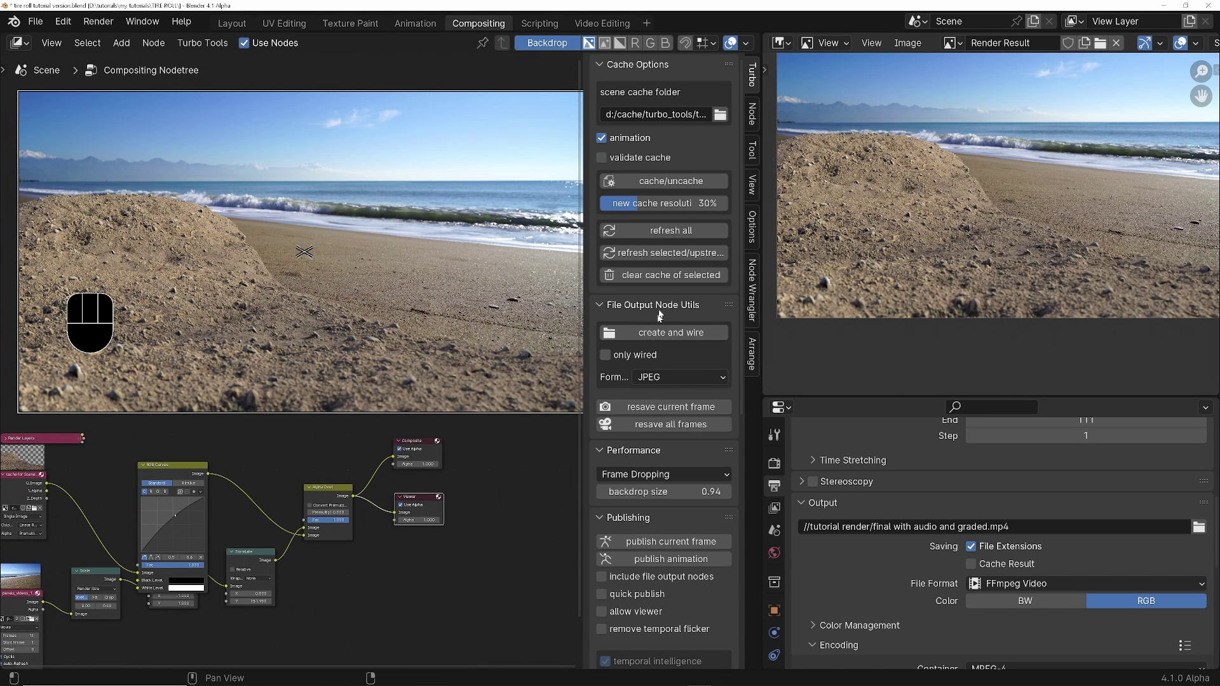
Publish the full animation with Turbo Tools and play the published video in the animation player.
scroll(653, 474, down, 1)
click(655, 369)
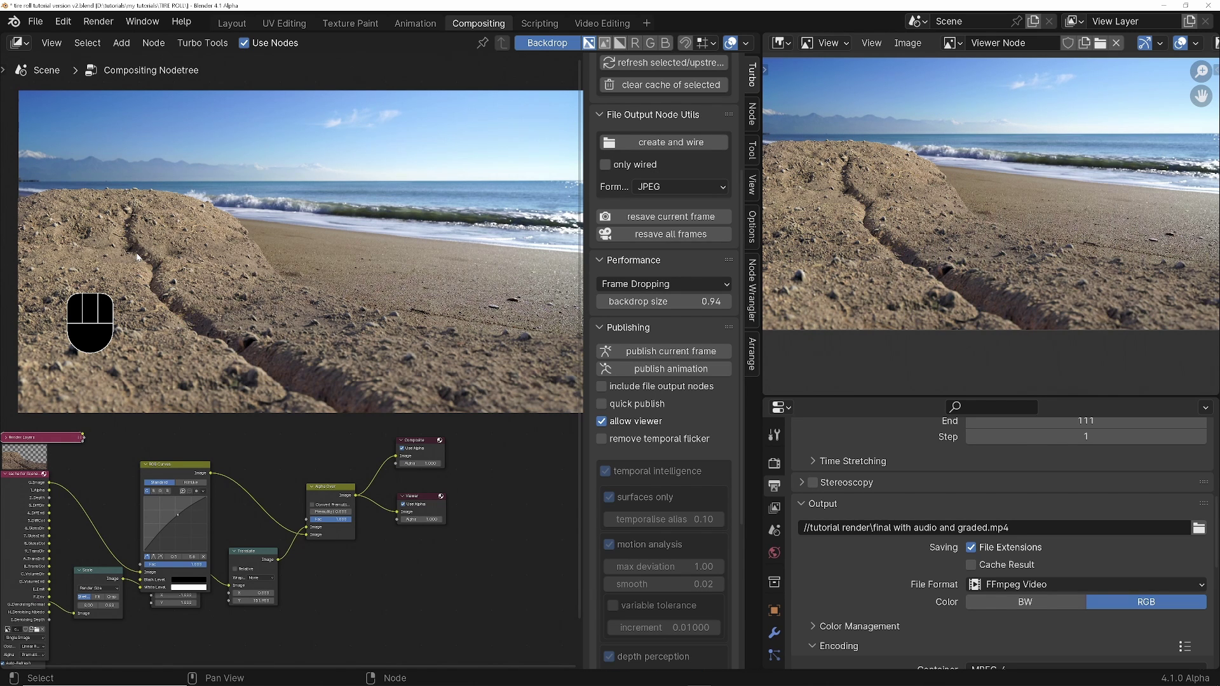
scroll(690, 542, down, 8)
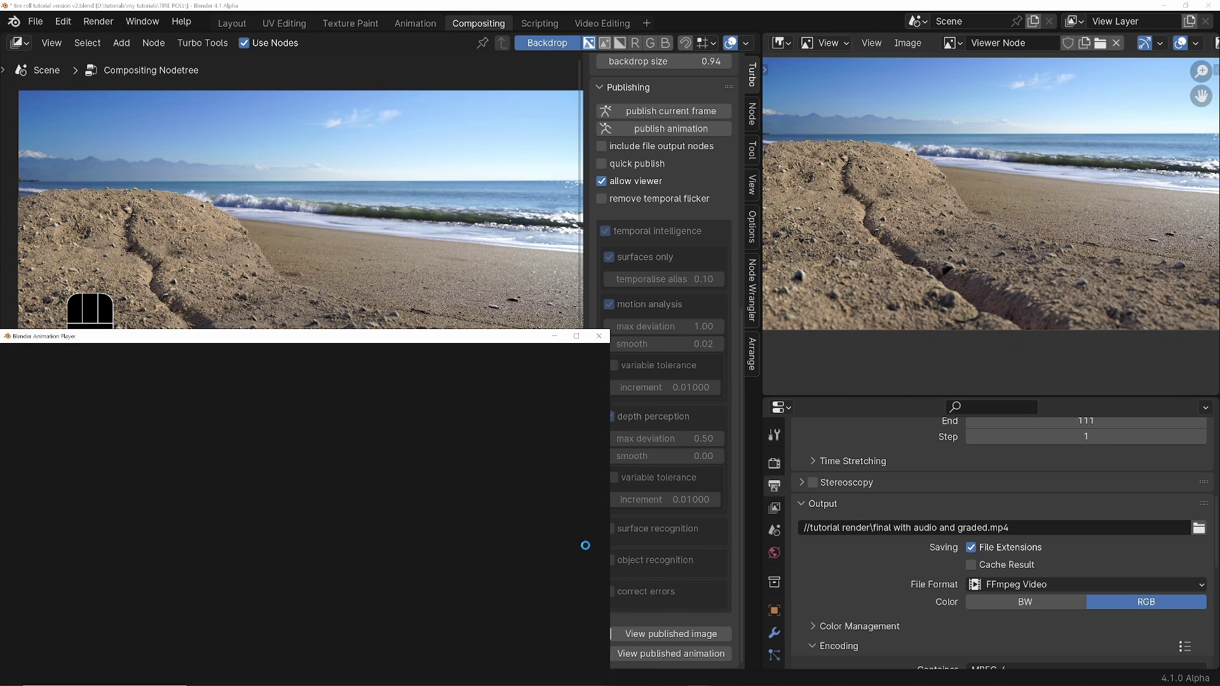
drag(224, 337, 554, 183)
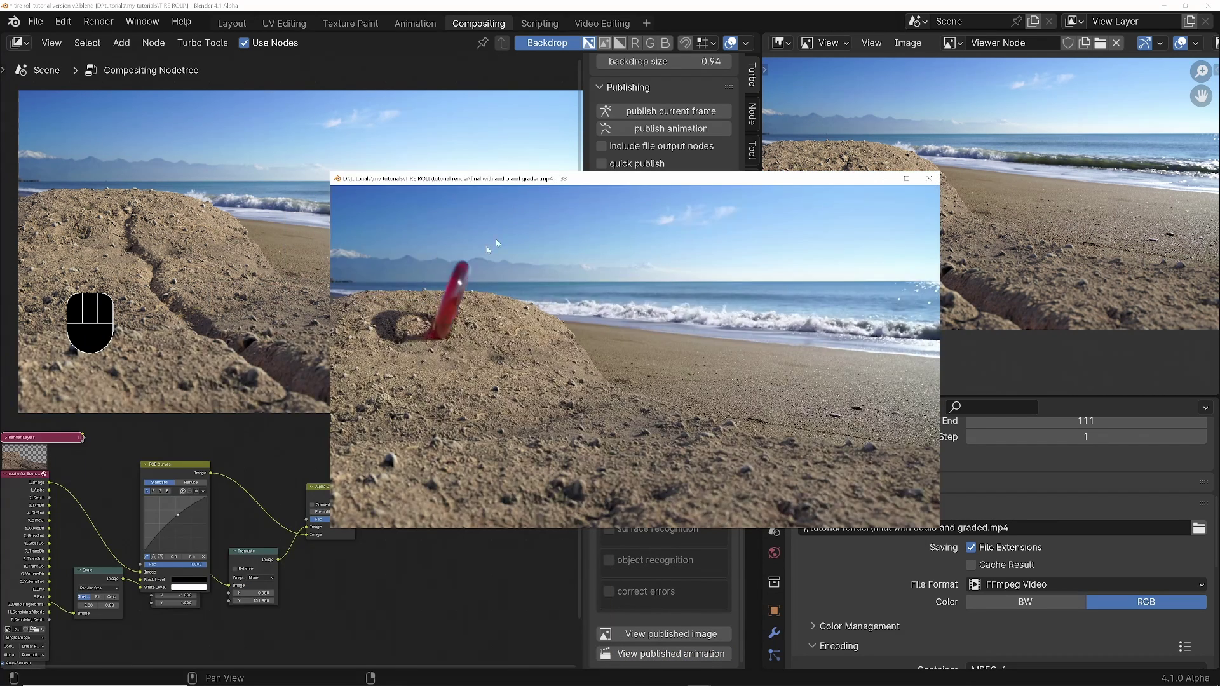